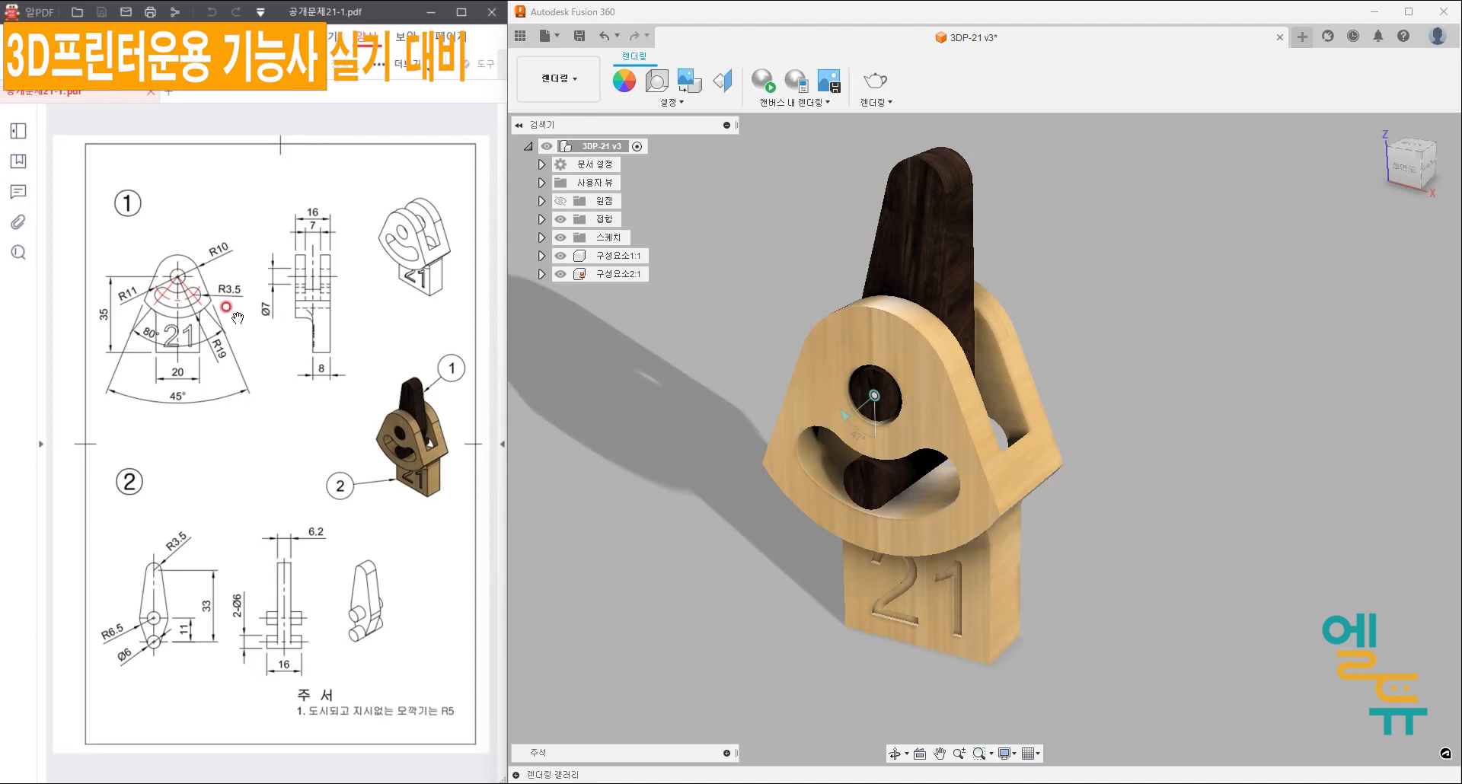
# - Examine the finished assembly by viewing it from another angle and swinging its dark wooden lever about the pin
pyautogui.moveTo(832, 379)
pyautogui.keyDown('shift'); pyautogui.mouseDown(button='middle')
pyautogui.moveTo(1060, 496)
pyautogui.moveTo(1030, 456)
pyautogui.moveTo(988, 466)
pyautogui.moveTo(1041, 499)
pyautogui.moveTo(1051, 489)
pyautogui.mouseUp(button='middle'); pyautogui.keyUp('shift')
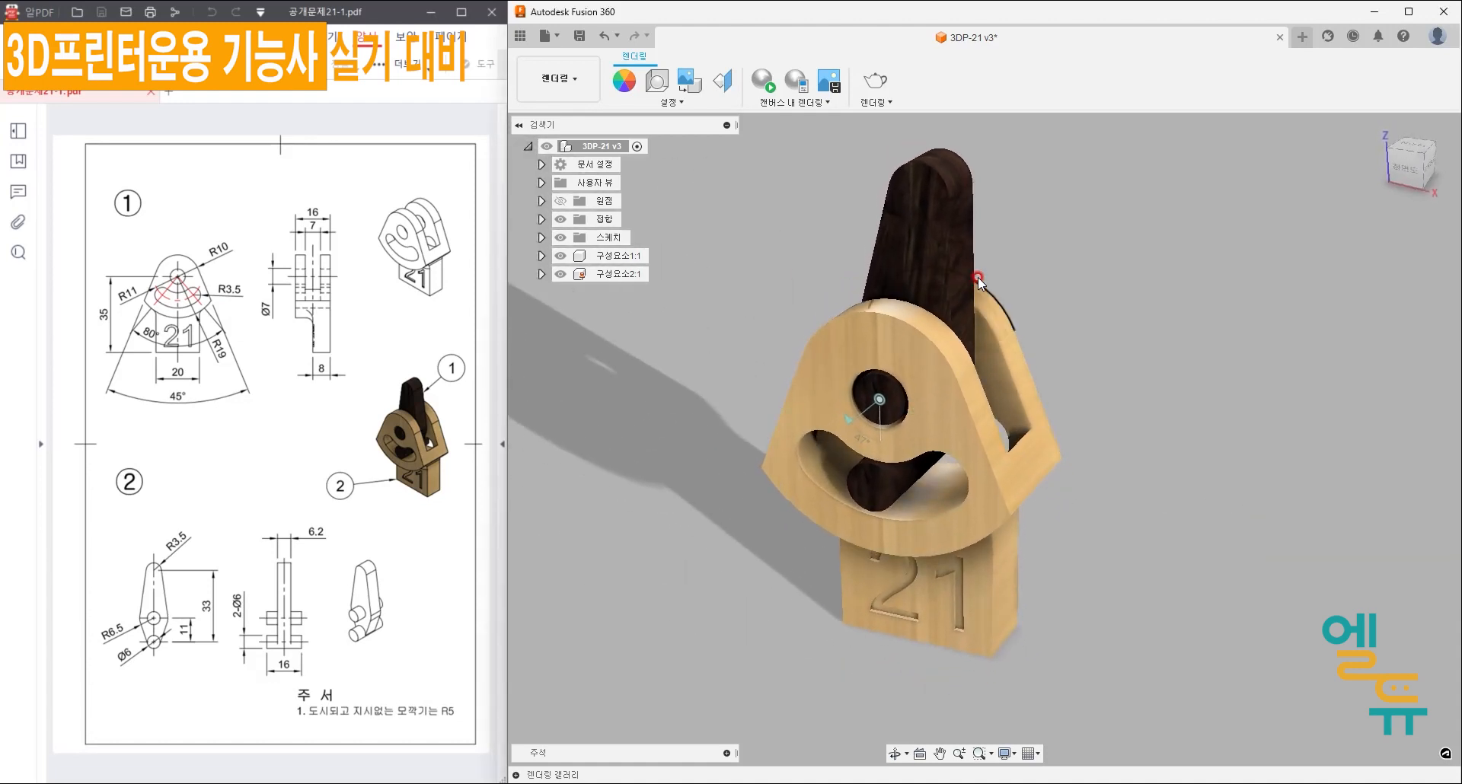
pyautogui.moveTo(977, 277); pyautogui.dragTo(953, 256)
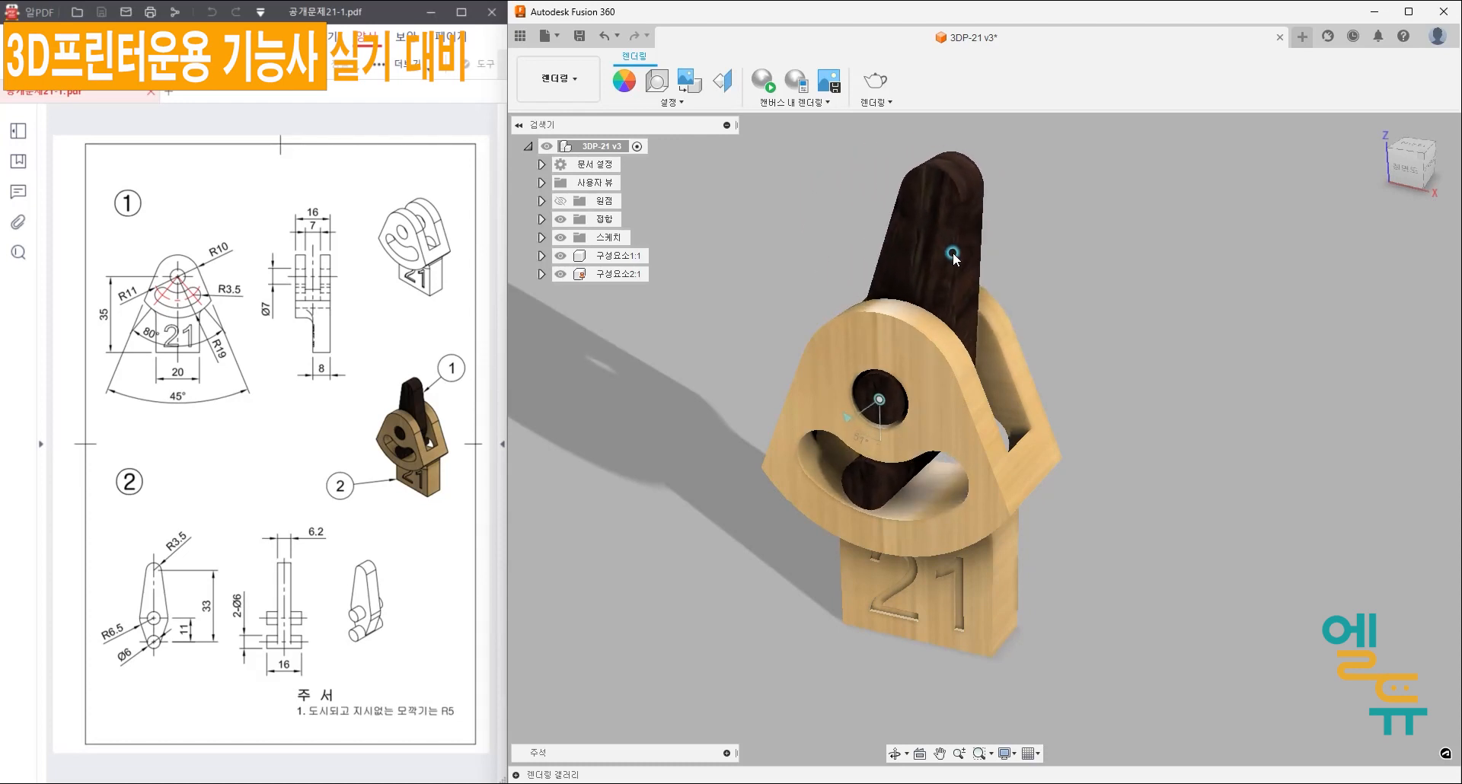
pyautogui.moveTo(1081, 320); pyautogui.dragTo(1112, 298)
pyautogui.moveTo(1101, 288)
pyautogui.keyDown('shift'); pyautogui.mouseDown(button='middle')
pyautogui.moveTo(1058, 309)
pyautogui.moveTo(1108, 313)
pyautogui.mouseUp(button='middle'); pyautogui.keyUp('shift')
# - Create a new design and start a sketch on the front XZ plane
pyautogui.click(545, 35)
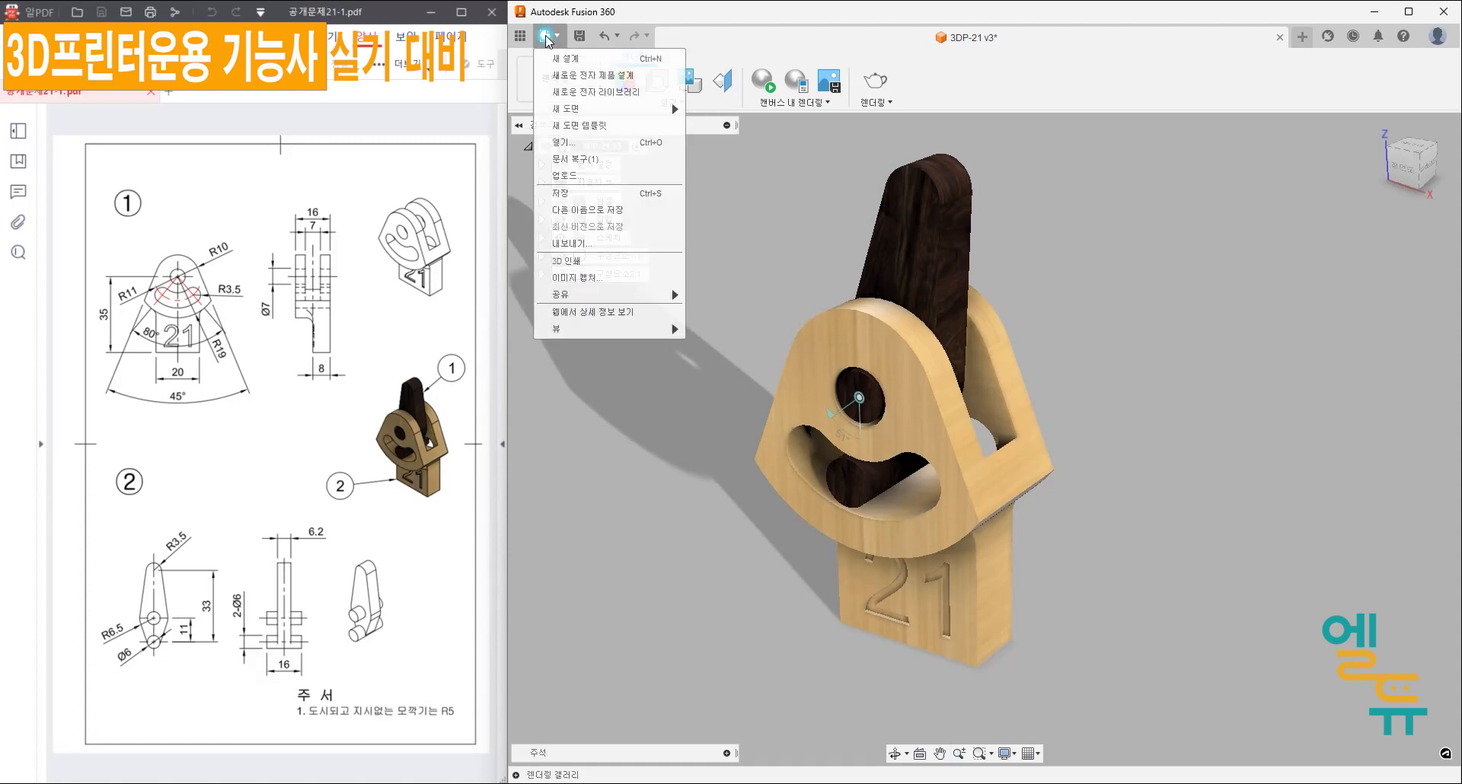
pyautogui.click(568, 55)
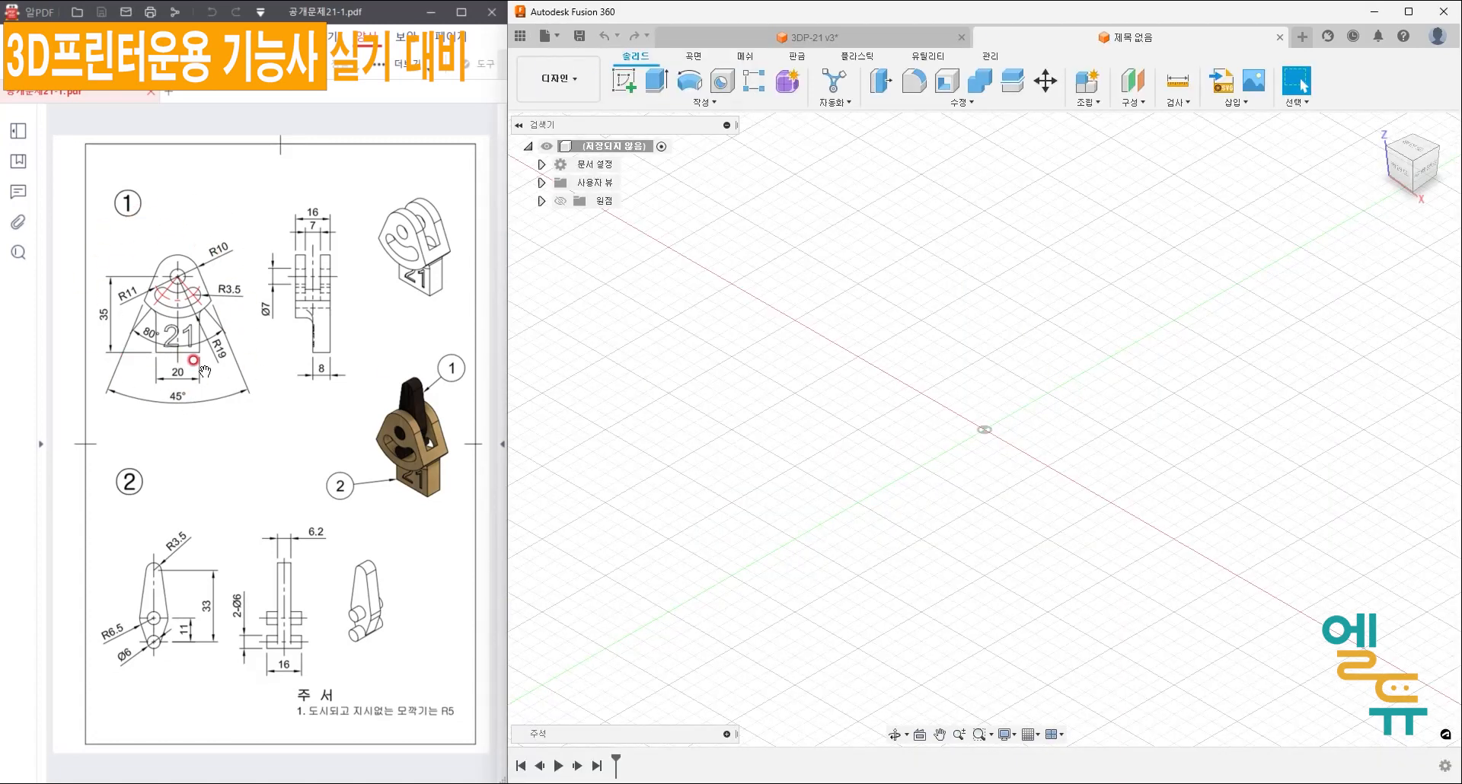
pyautogui.click(622, 80)
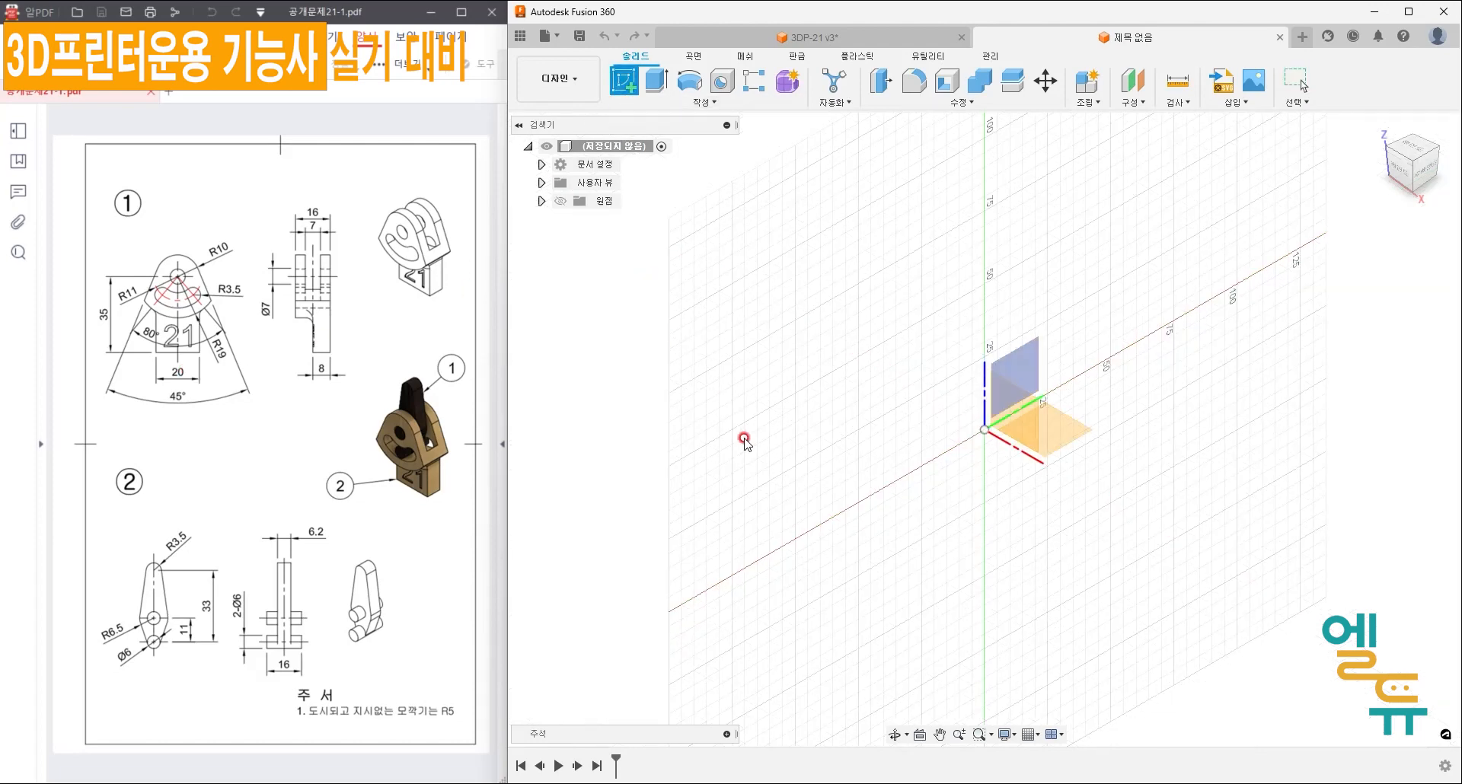
pyautogui.click(1003, 418)
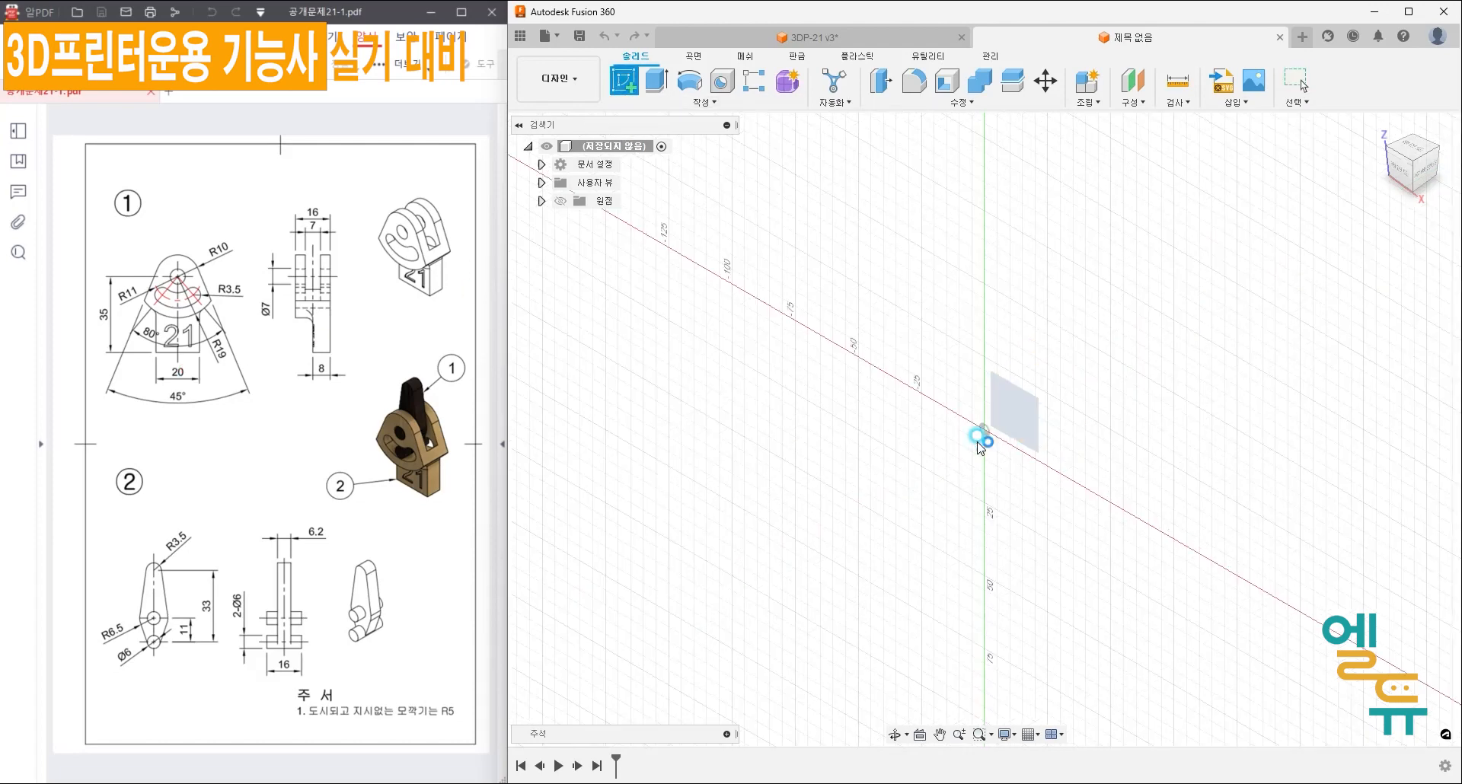
pyautogui.moveTo(929, 532); pyautogui.dragTo(804, 523, button='middle')
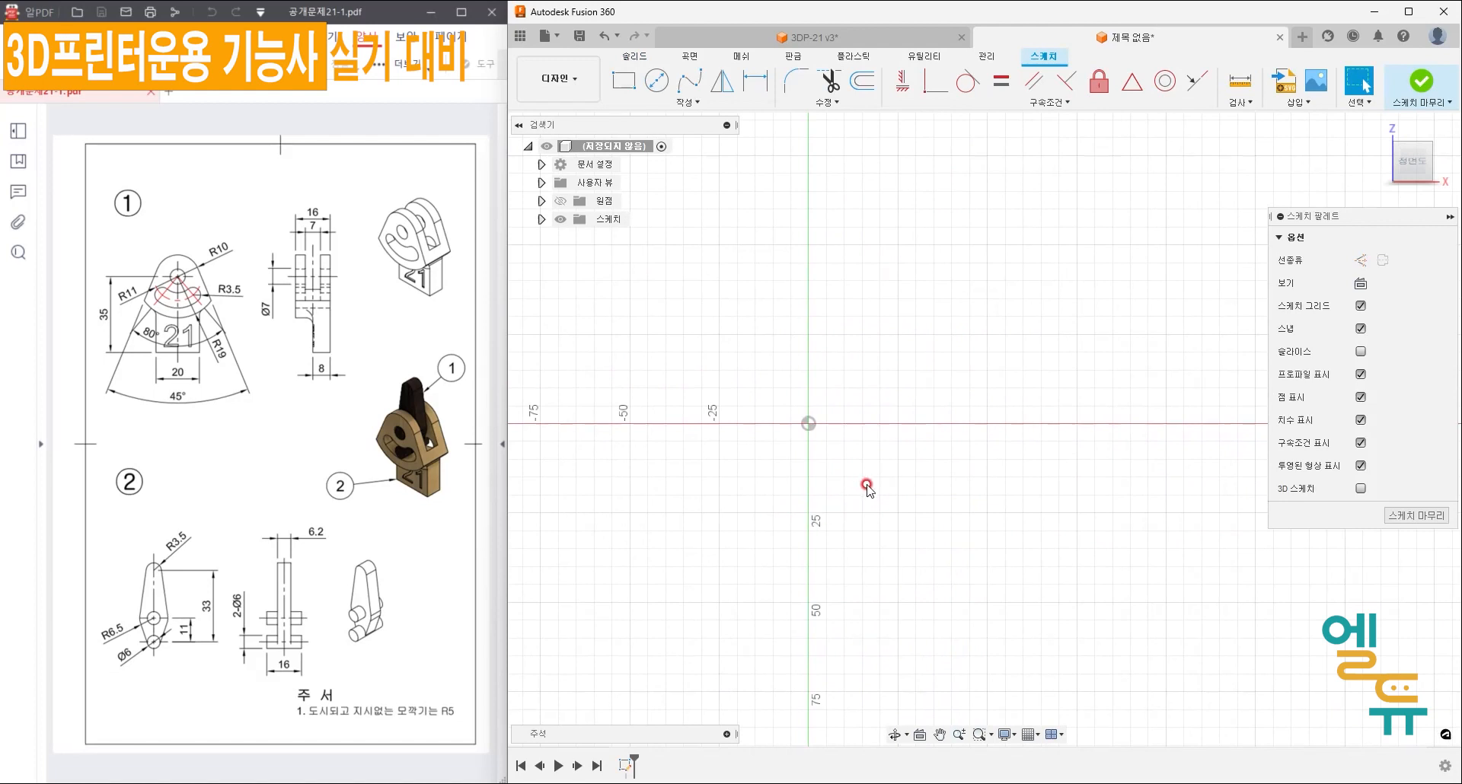
pyautogui.moveTo(868, 487); pyautogui.dragTo(913, 483, button='middle')
pyautogui.click(678, 102)
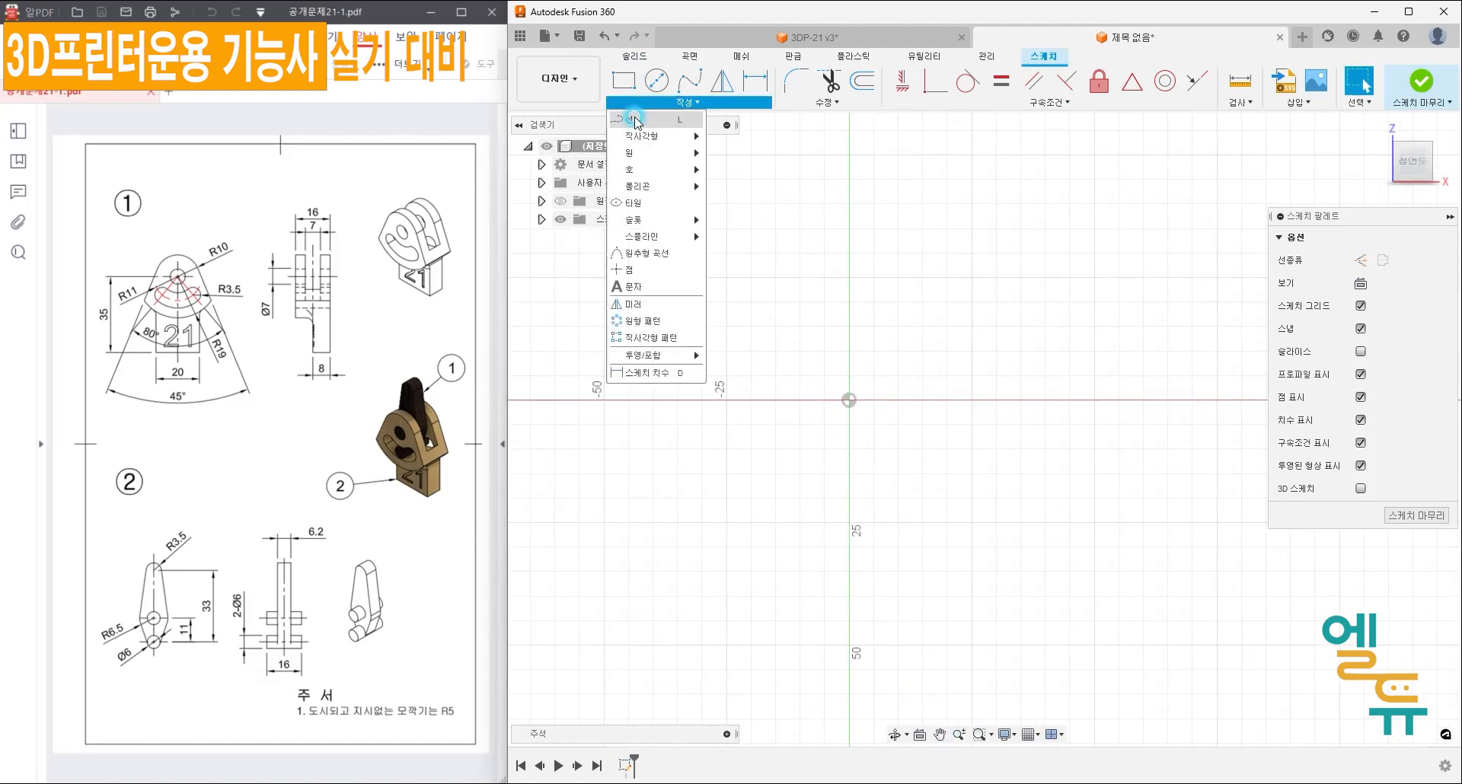
pyautogui.click(634, 120)
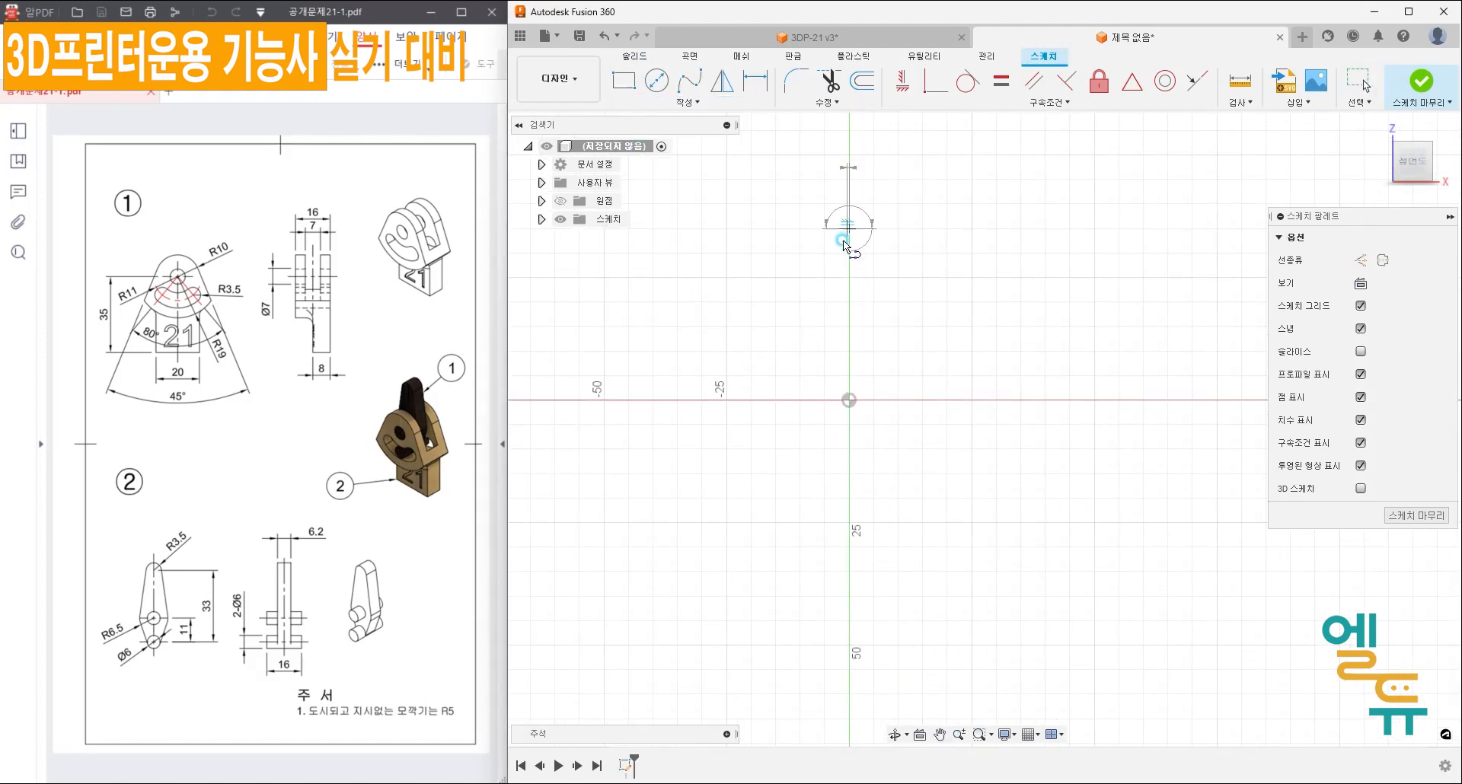
pyautogui.click(836, 245)
pyautogui.press('Escape')
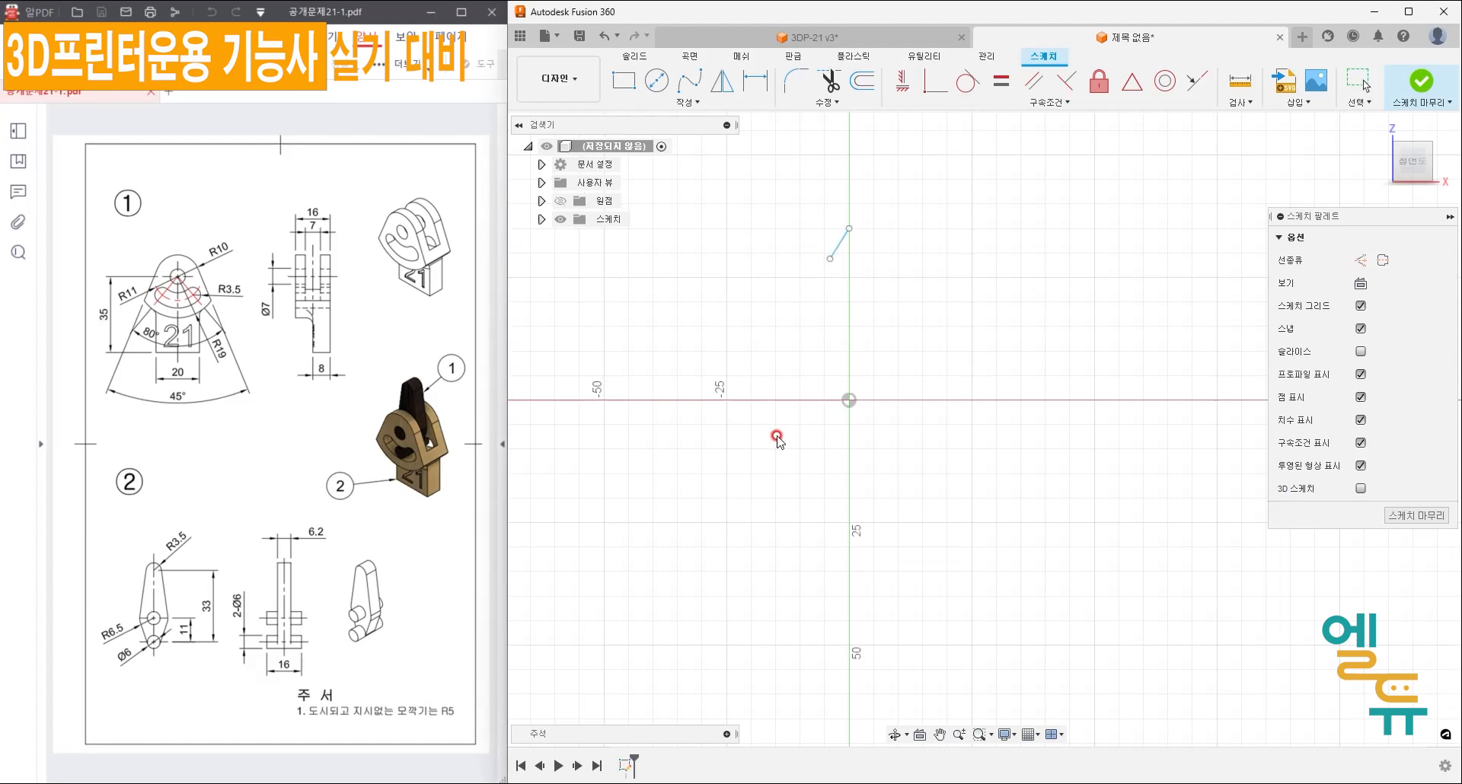
pyautogui.hotkey('ctrl', 'z')
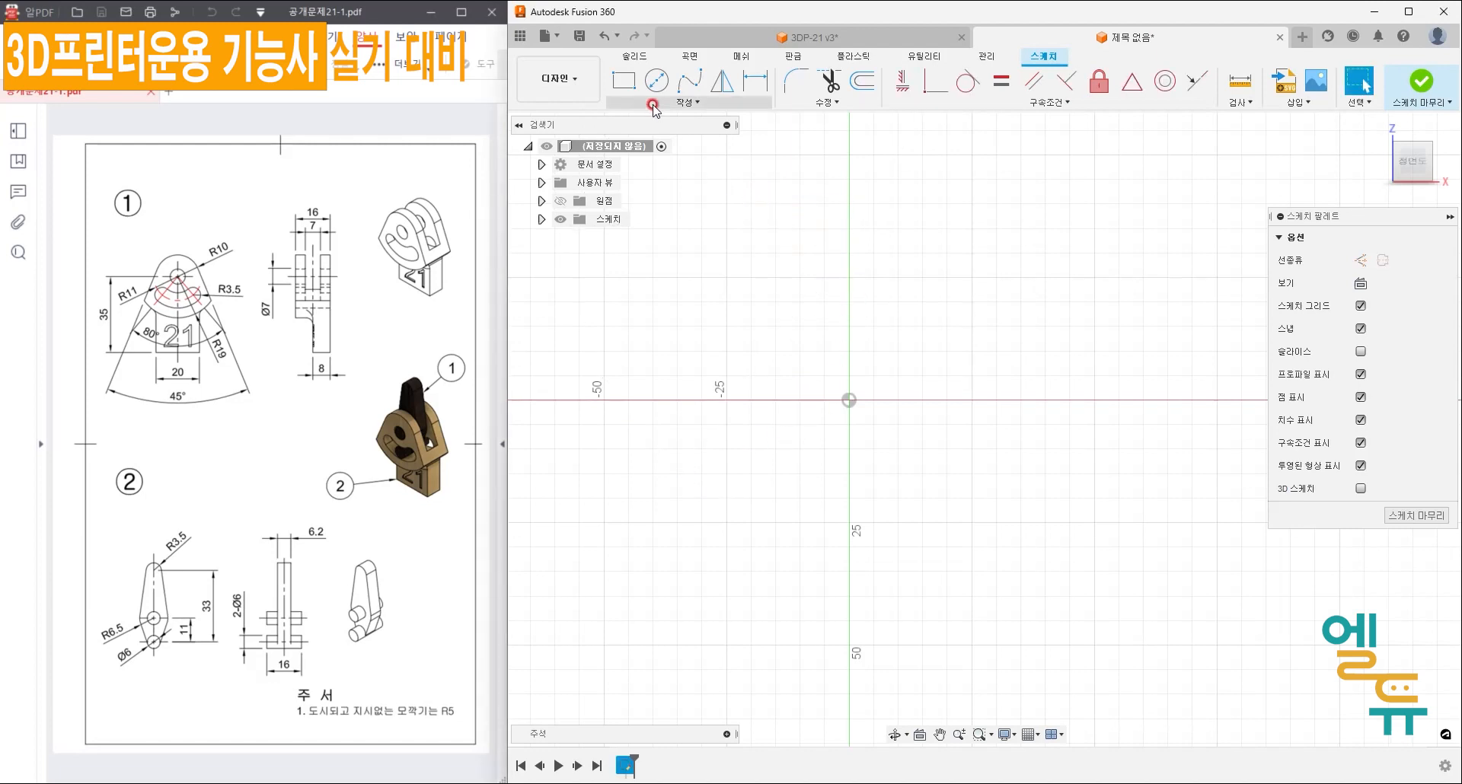
# - Sketch two connected lines forming an inverted V around the vertical axis, with the left line about 52 mm long
pyautogui.click(662, 101)
pyautogui.click(634, 122)
pyautogui.click(704, 487)
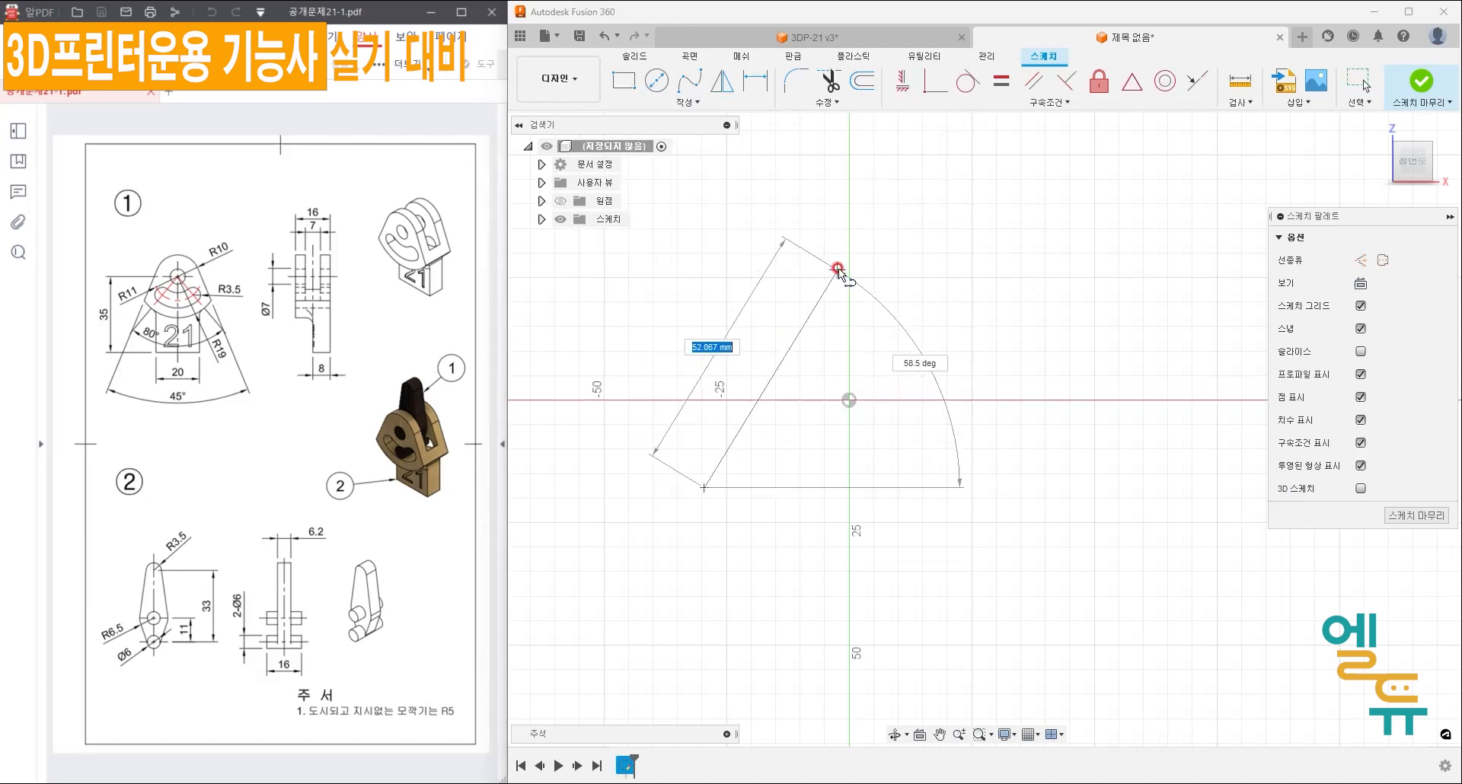
pyautogui.click(837, 268)
pyautogui.click(995, 498)
pyautogui.press('Escape')
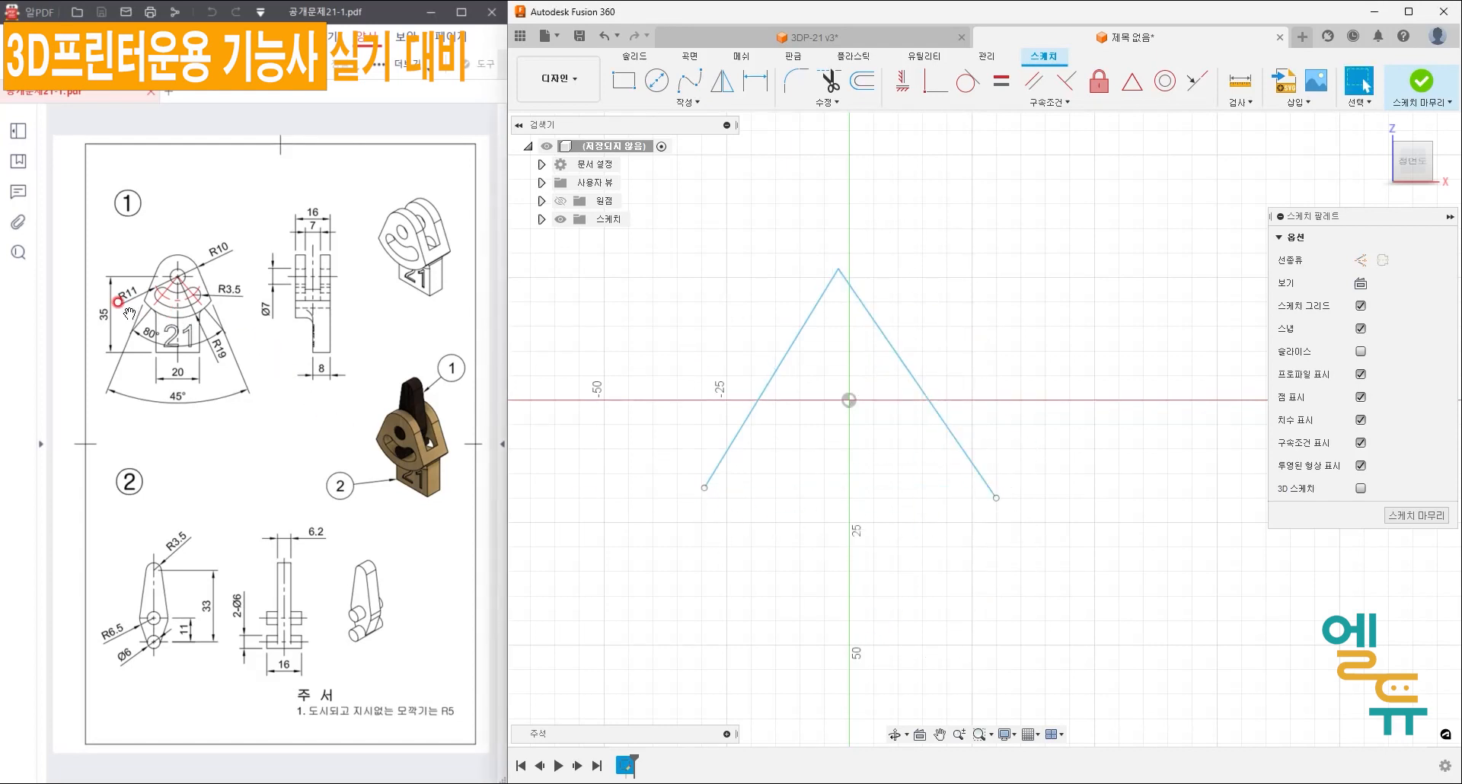
# - Close the inverted V with a downward-bulging three-point arc of about 43 mm radius between its lower ends
pyautogui.click(685, 102)
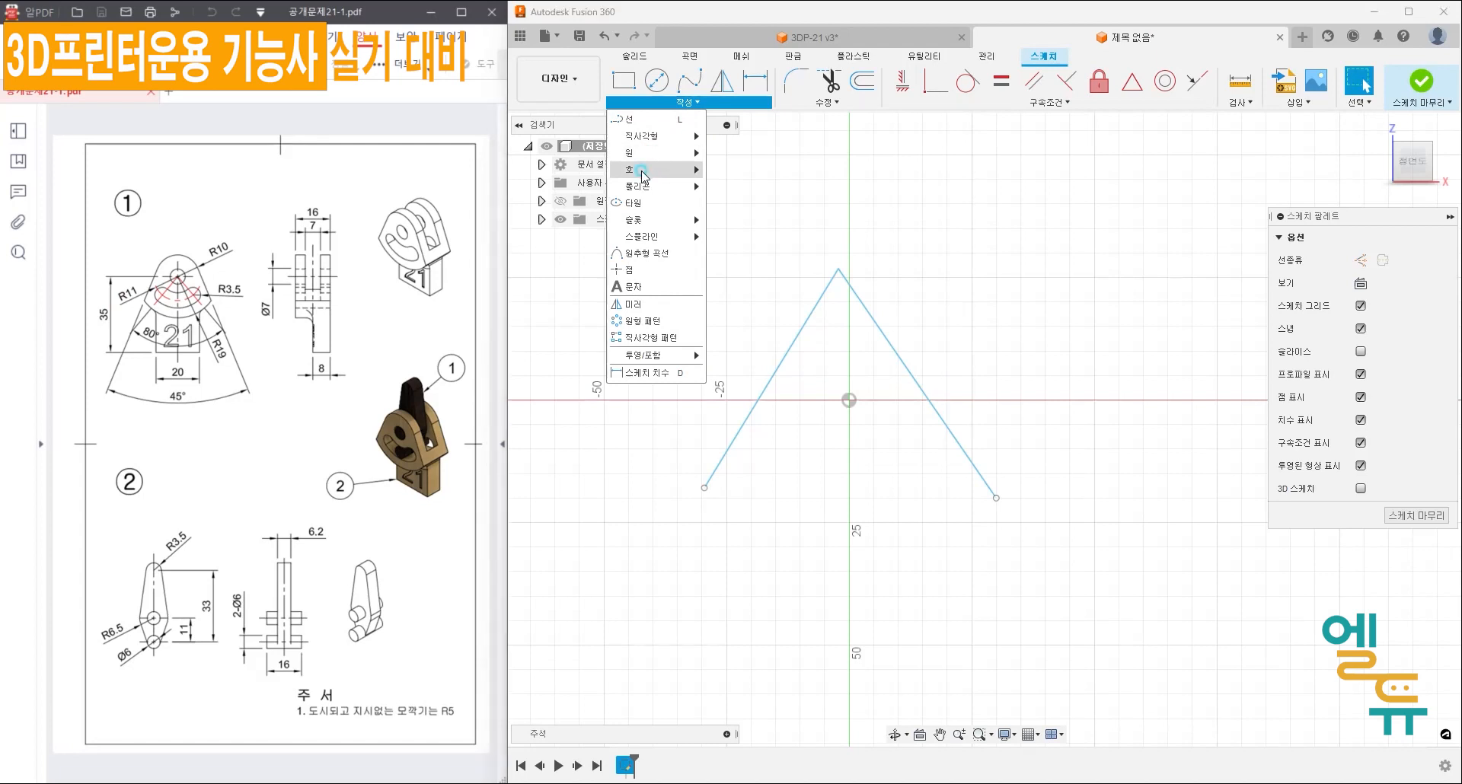
pyautogui.moveTo(647, 169)
pyautogui.click(729, 170)
pyautogui.click(704, 488)
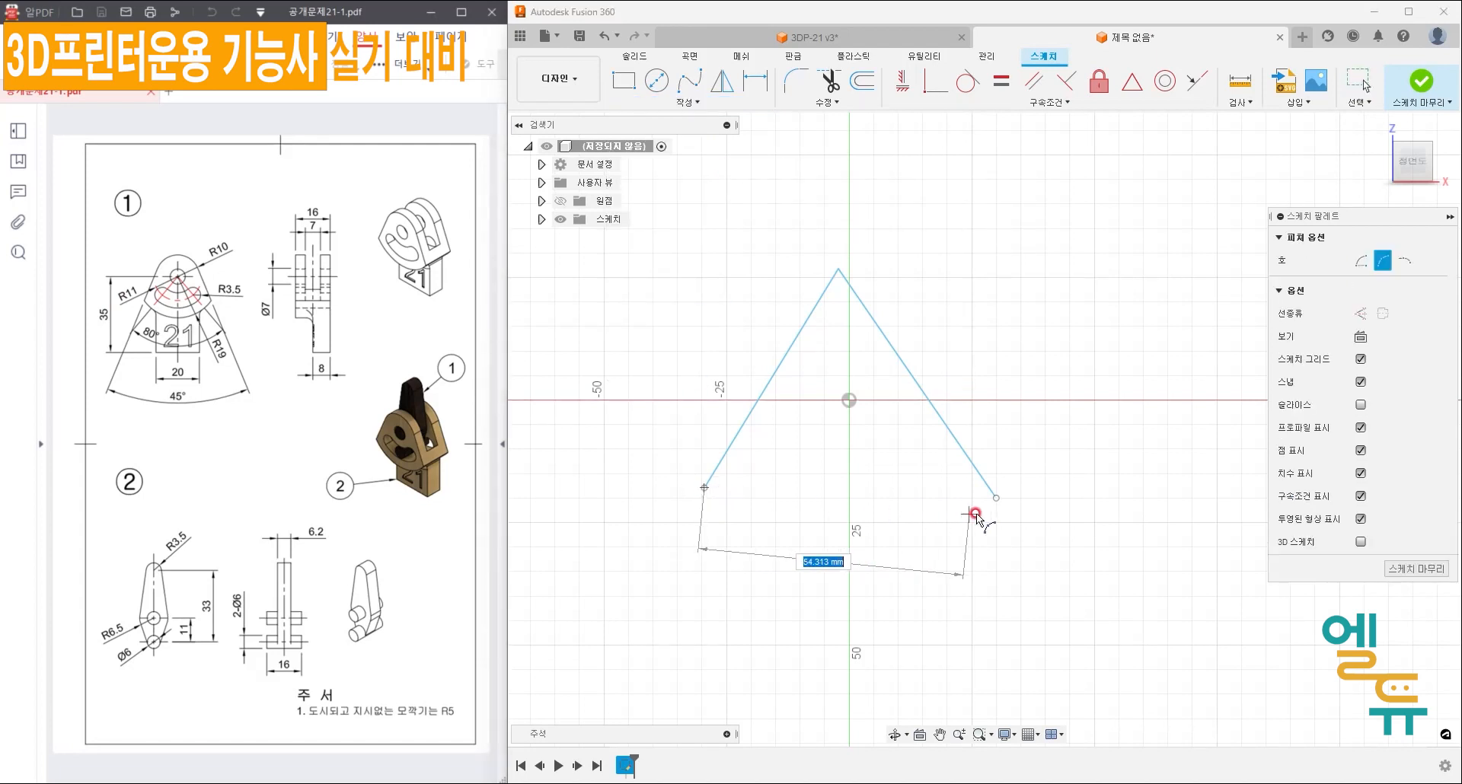
pyautogui.click(996, 498)
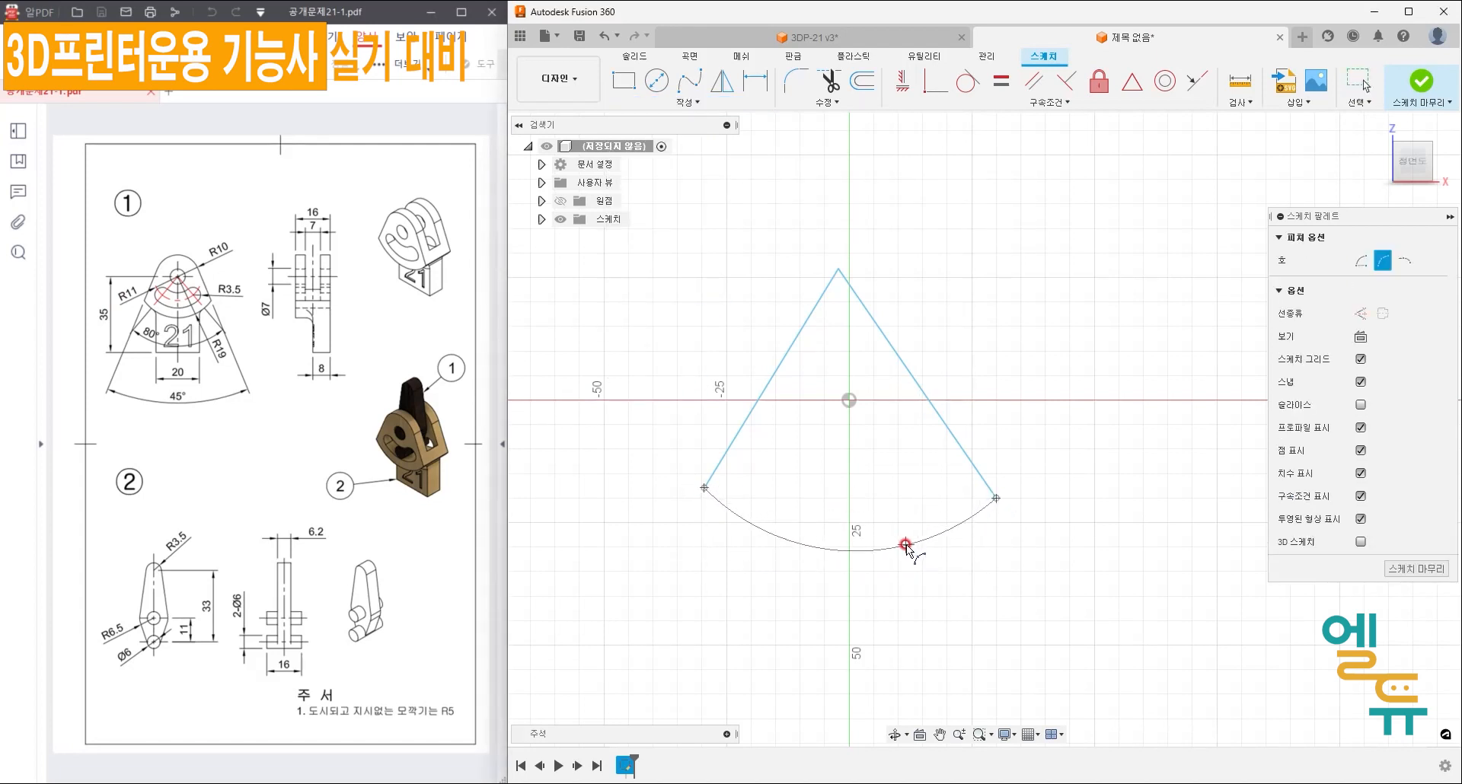
pyautogui.click(906, 545)
pyautogui.press('Escape')
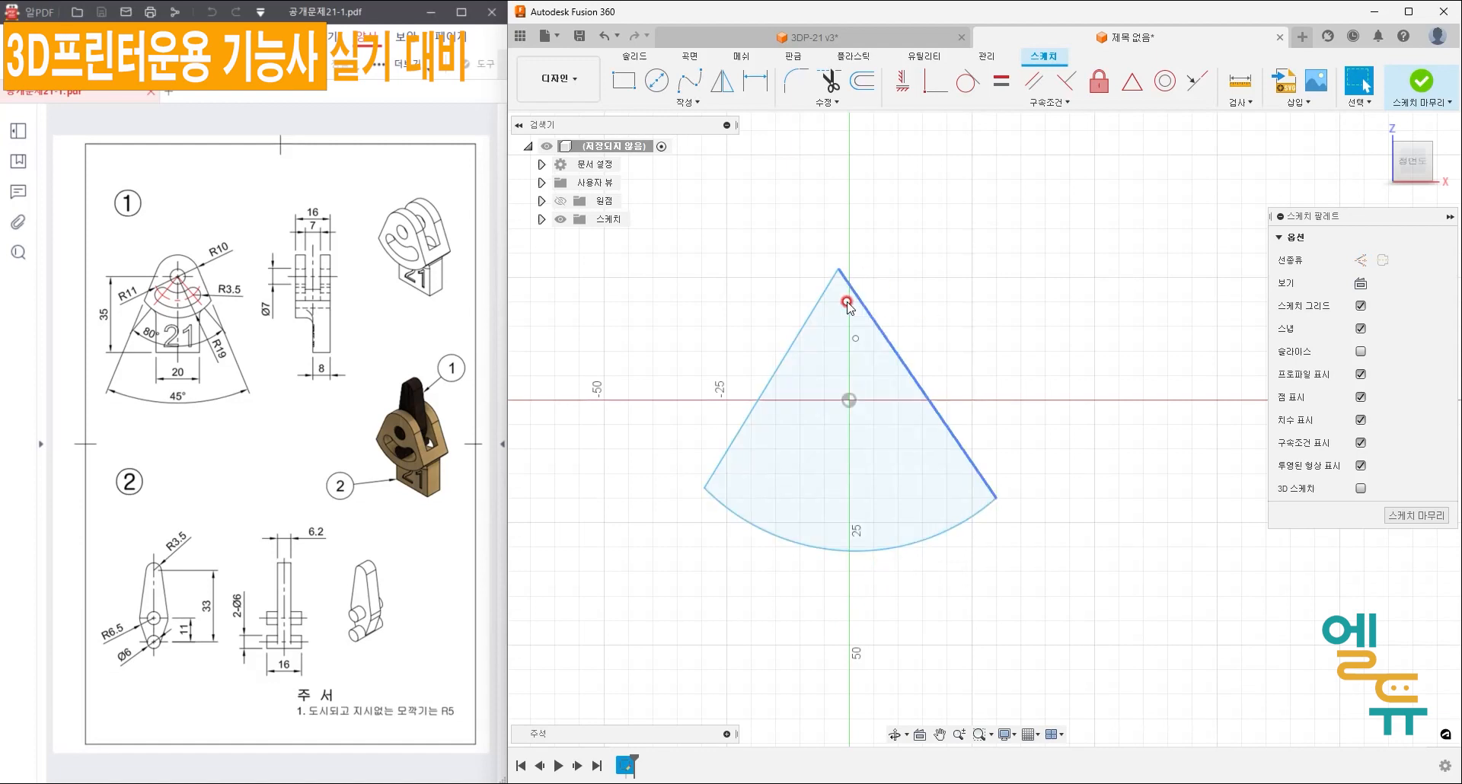
# - Fillet the apex between the two slanted lines with a 10 mm radius
pyautogui.click(795, 84)
pyautogui.click(824, 290)
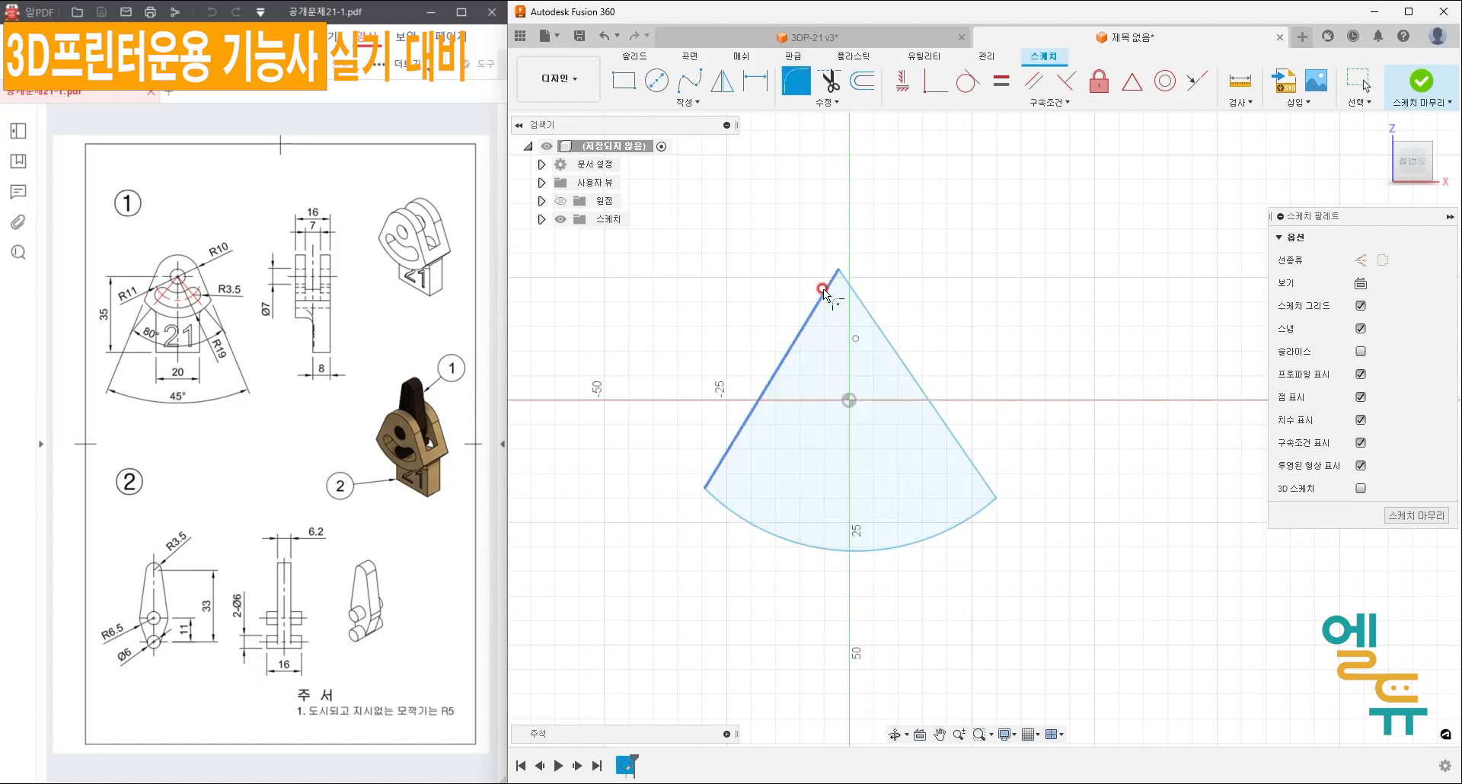
pyautogui.click(868, 313)
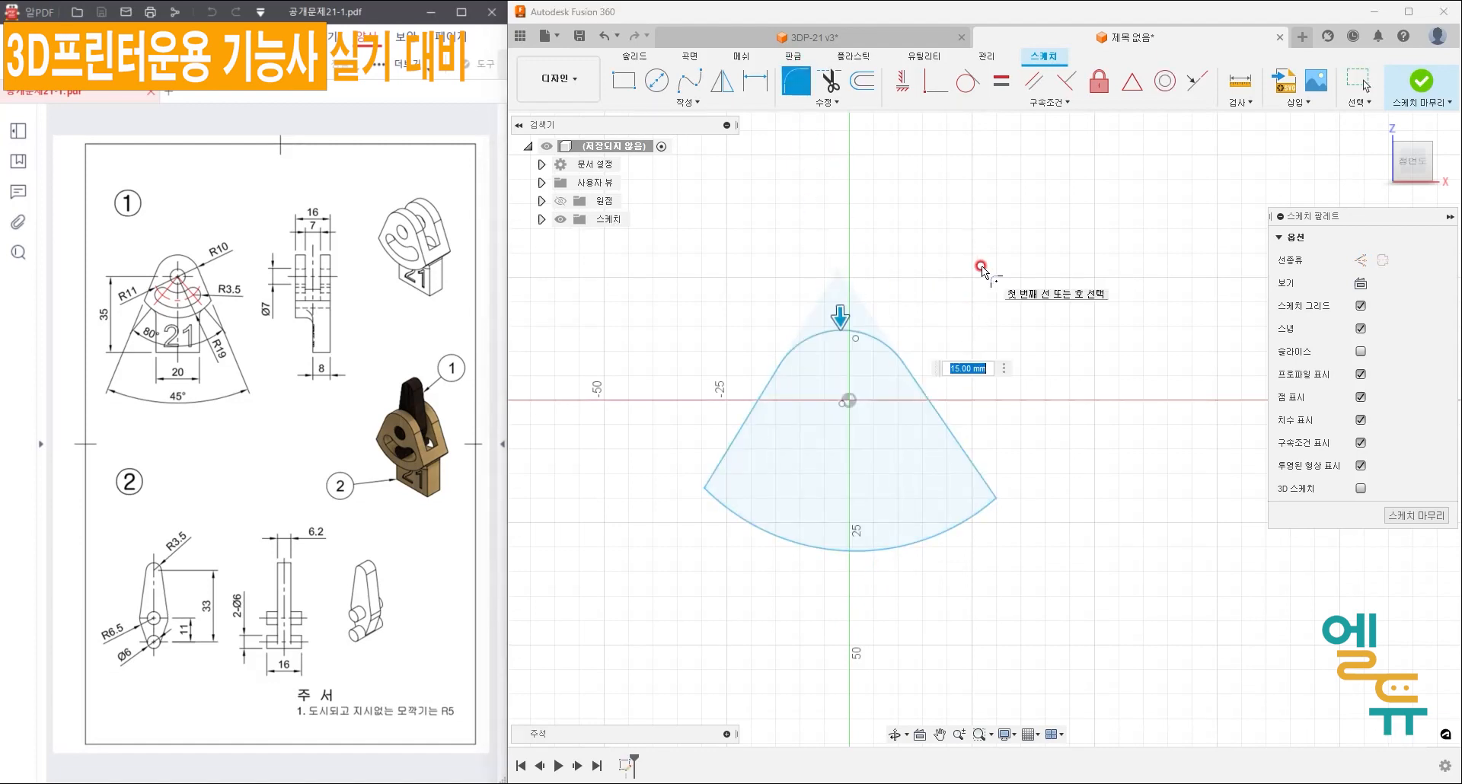
pyautogui.press('Return')
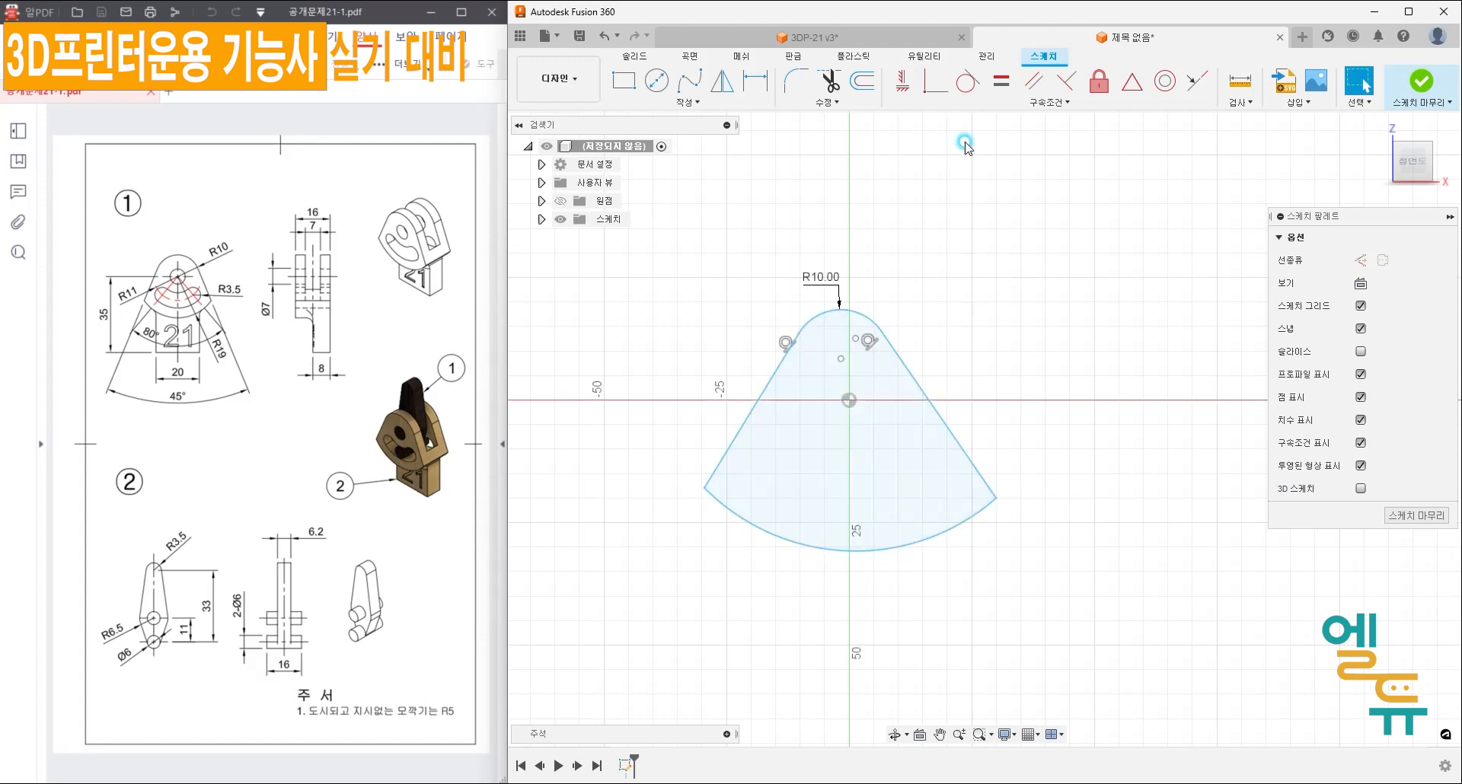
# - Make the centres of both the fillet arc and the lower arc coincident with the sketch origin
pyautogui.click(934, 80)
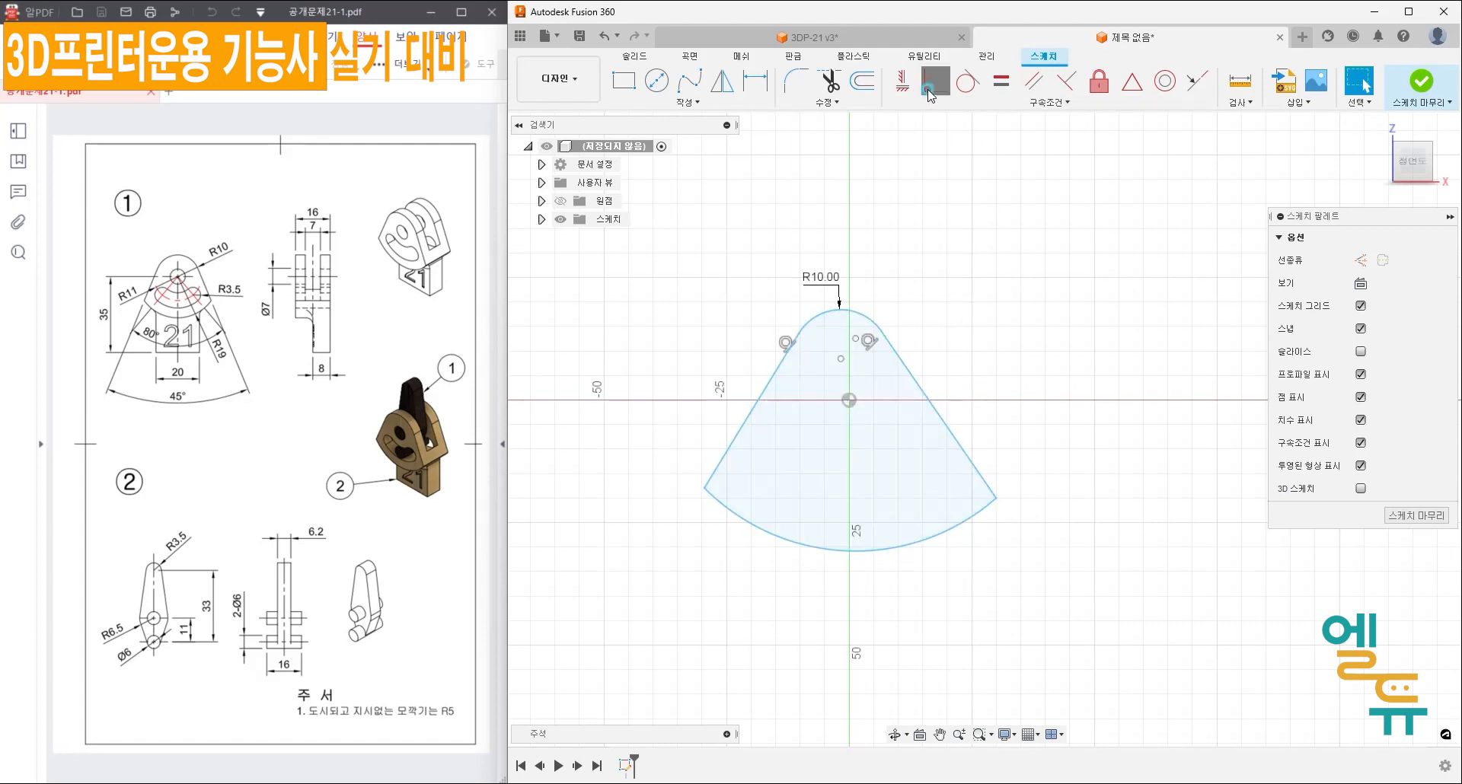
pyautogui.click(842, 361)
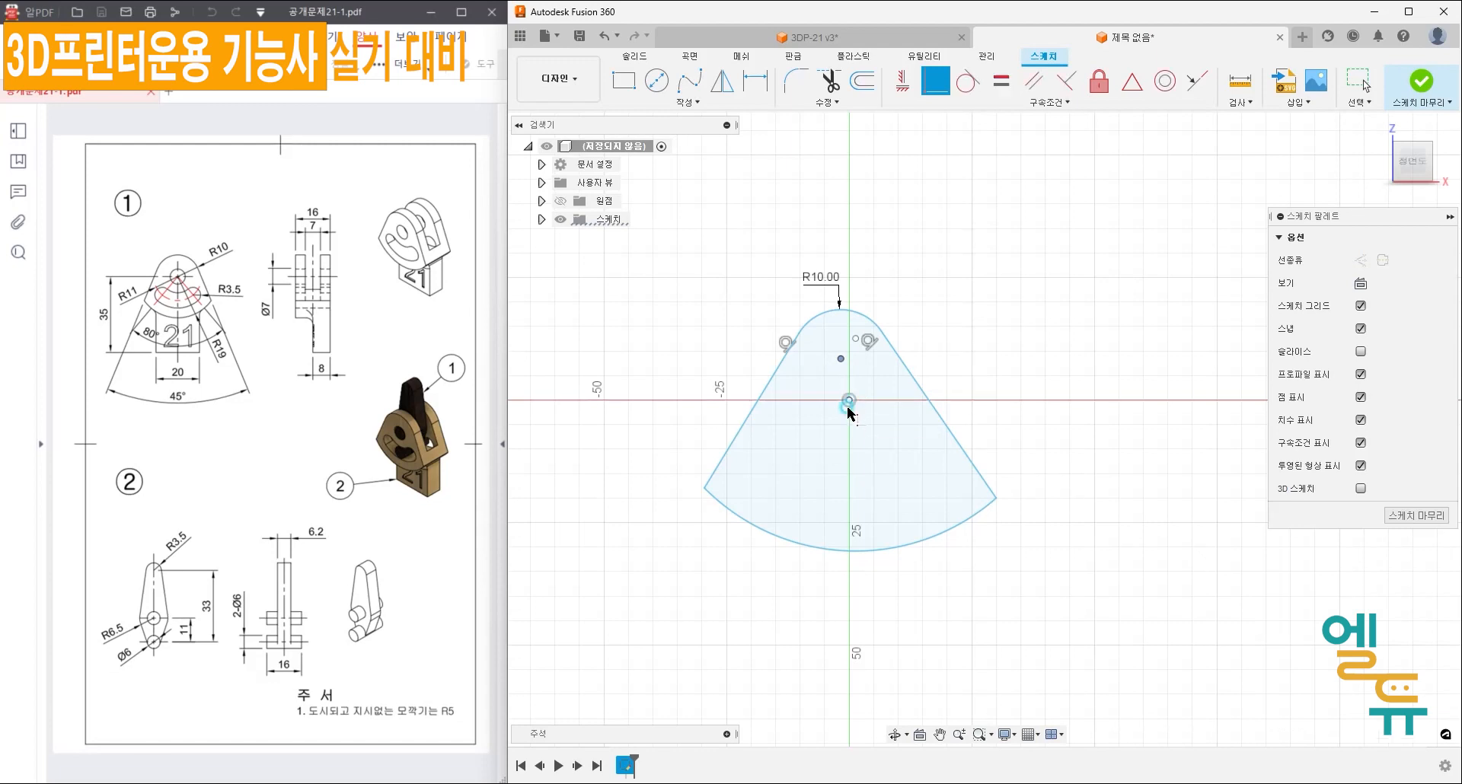
pyautogui.click(850, 401)
pyautogui.click(864, 380)
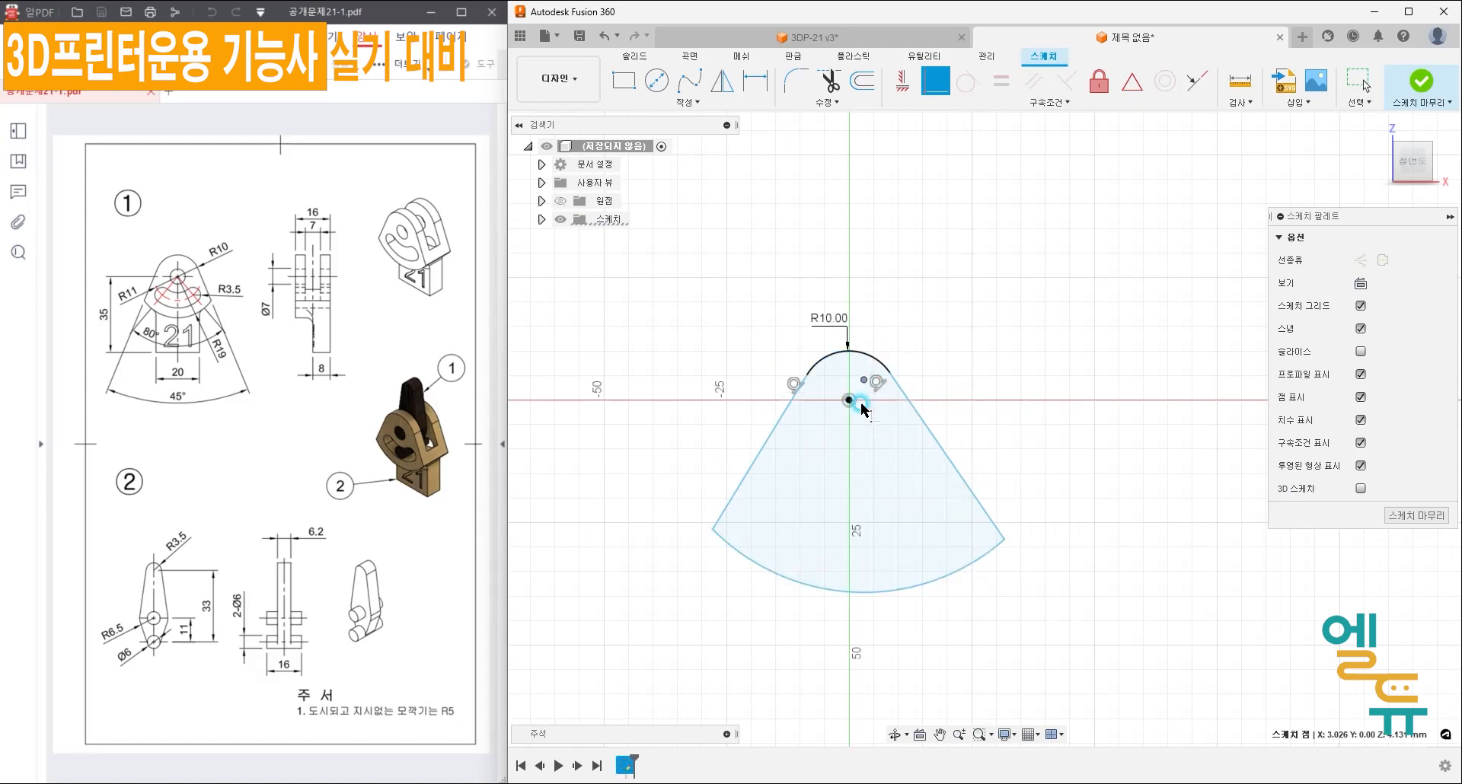
pyautogui.click(849, 402)
# - Dimension the angle between the two slanted side lines as 45 degrees
pyautogui.moveTo(806, 502)
pyautogui.mouseDown(button='middle')
pyautogui.moveTo(819, 455)
pyautogui.moveTo(807, 439)
pyautogui.mouseUp(button='middle')
pyautogui.press('d')
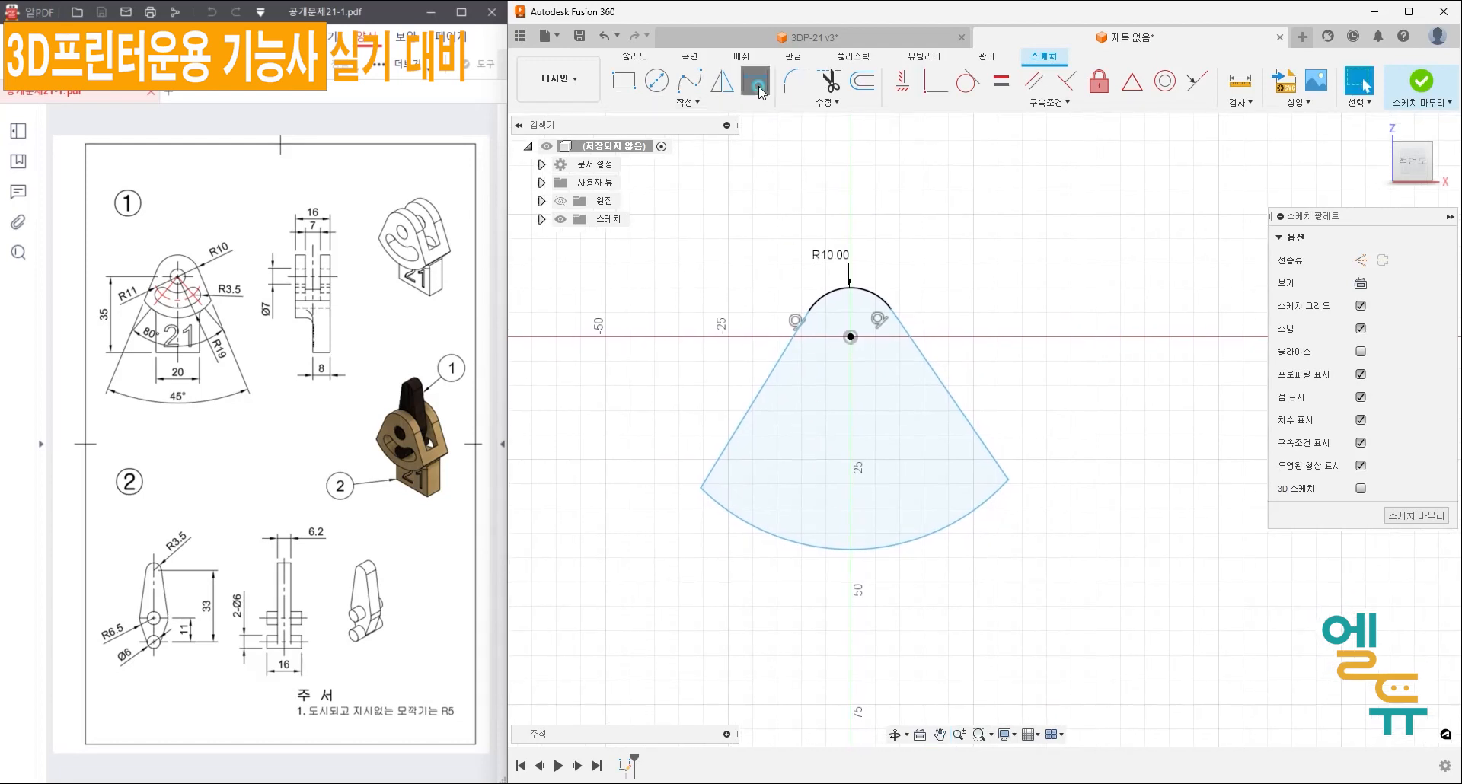
pyautogui.click(754, 390)
pyautogui.click(936, 374)
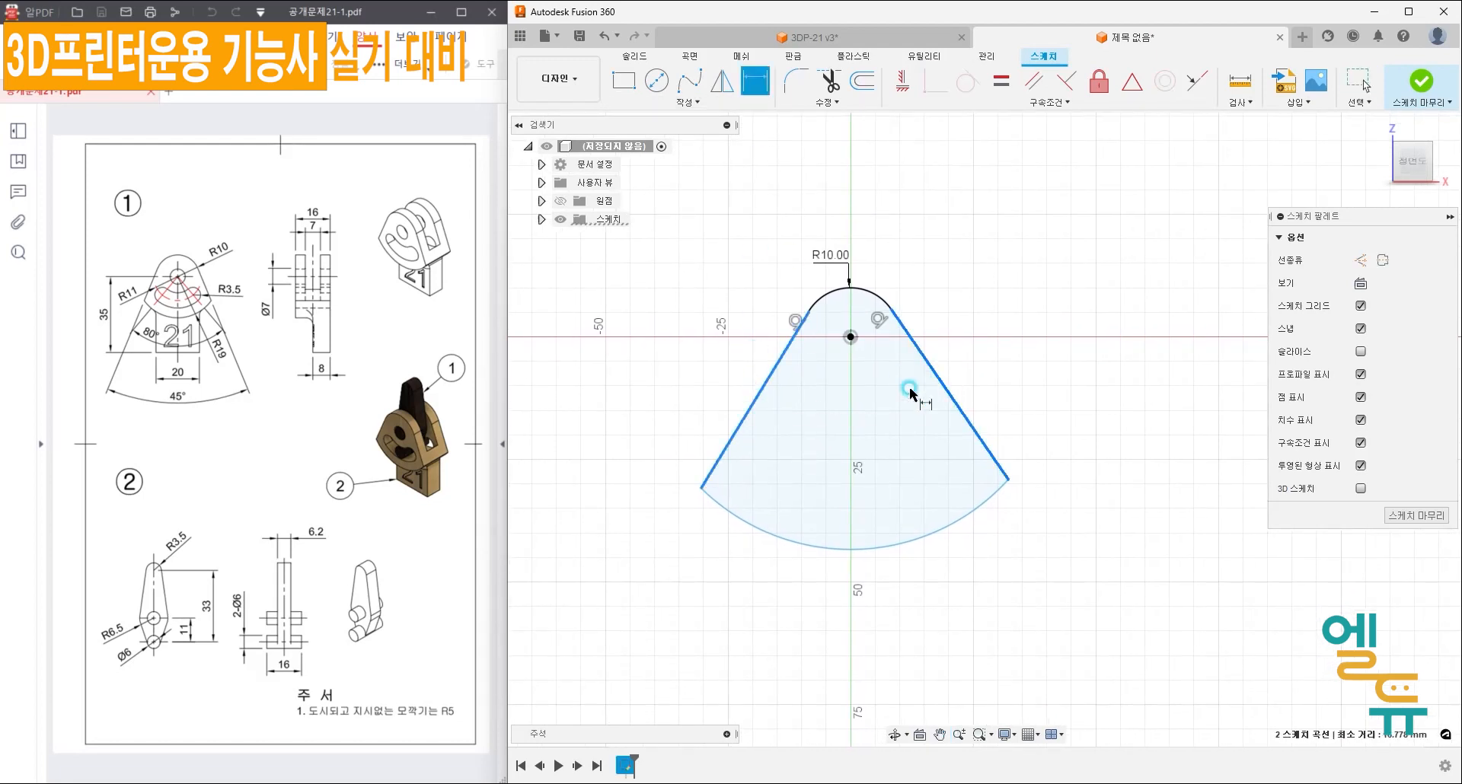
pyautogui.click(917, 407)
pyautogui.write('45')
pyautogui.press('Return')
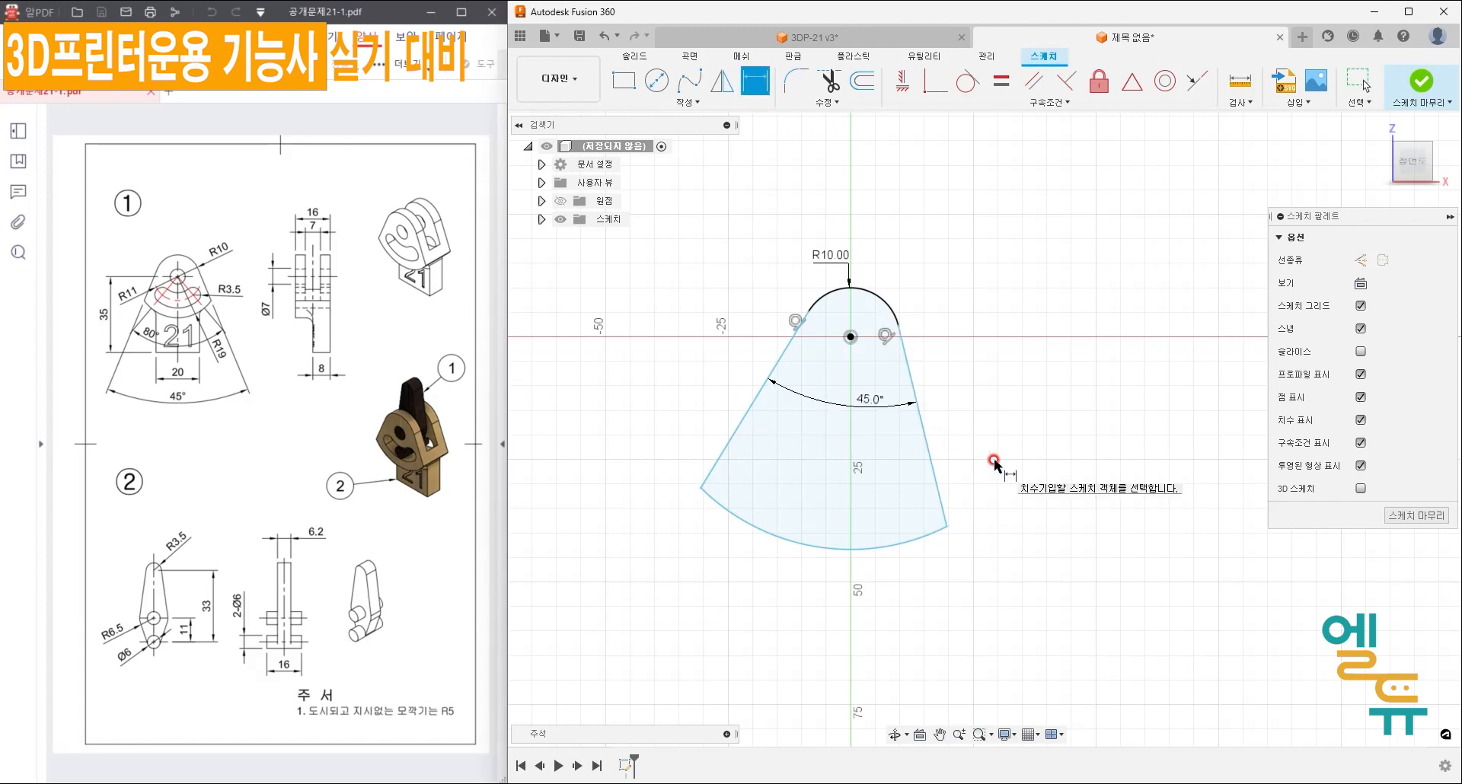
# - Dimension the lower arc's radius as 19 mm
pyautogui.click(920, 538)
pyautogui.click(936, 582)
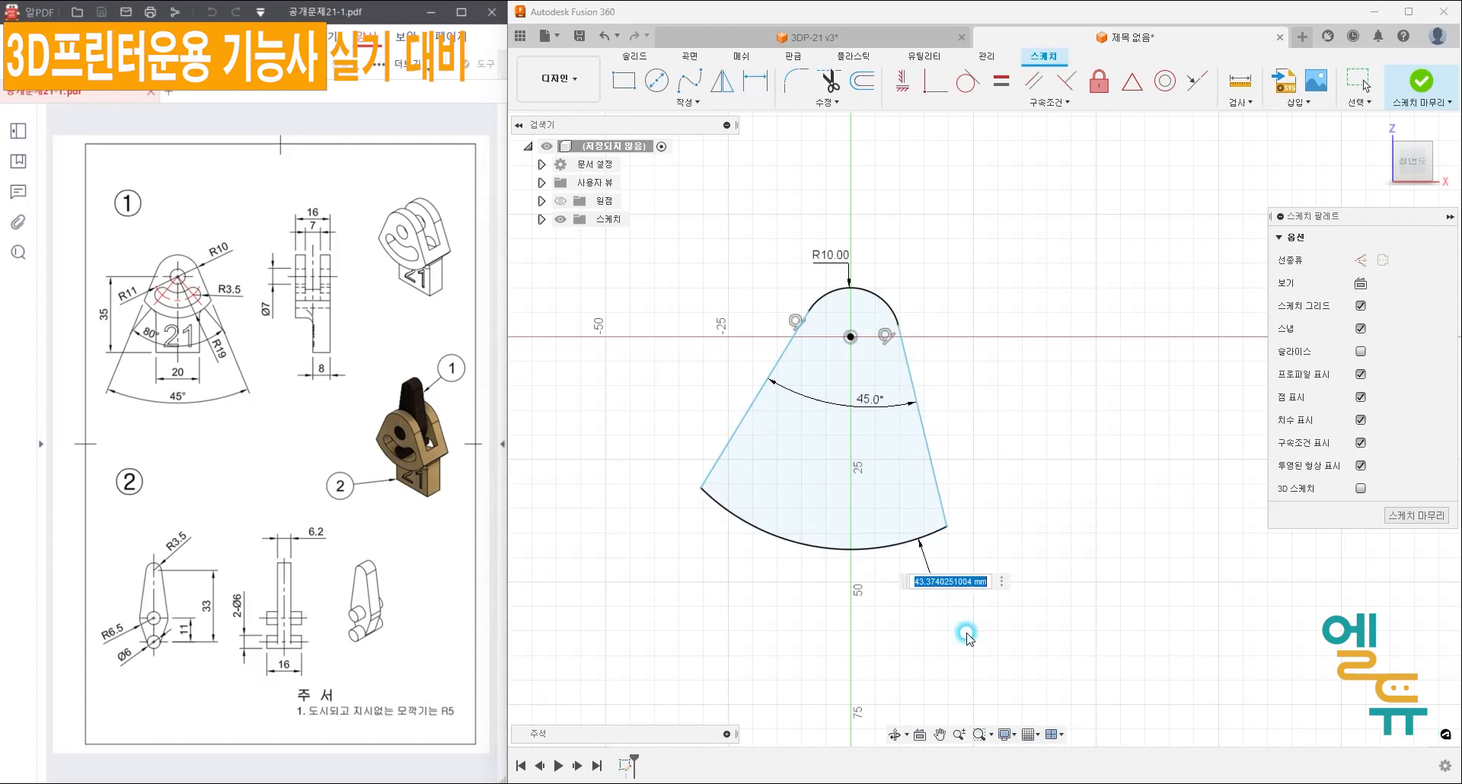
pyautogui.write('1')
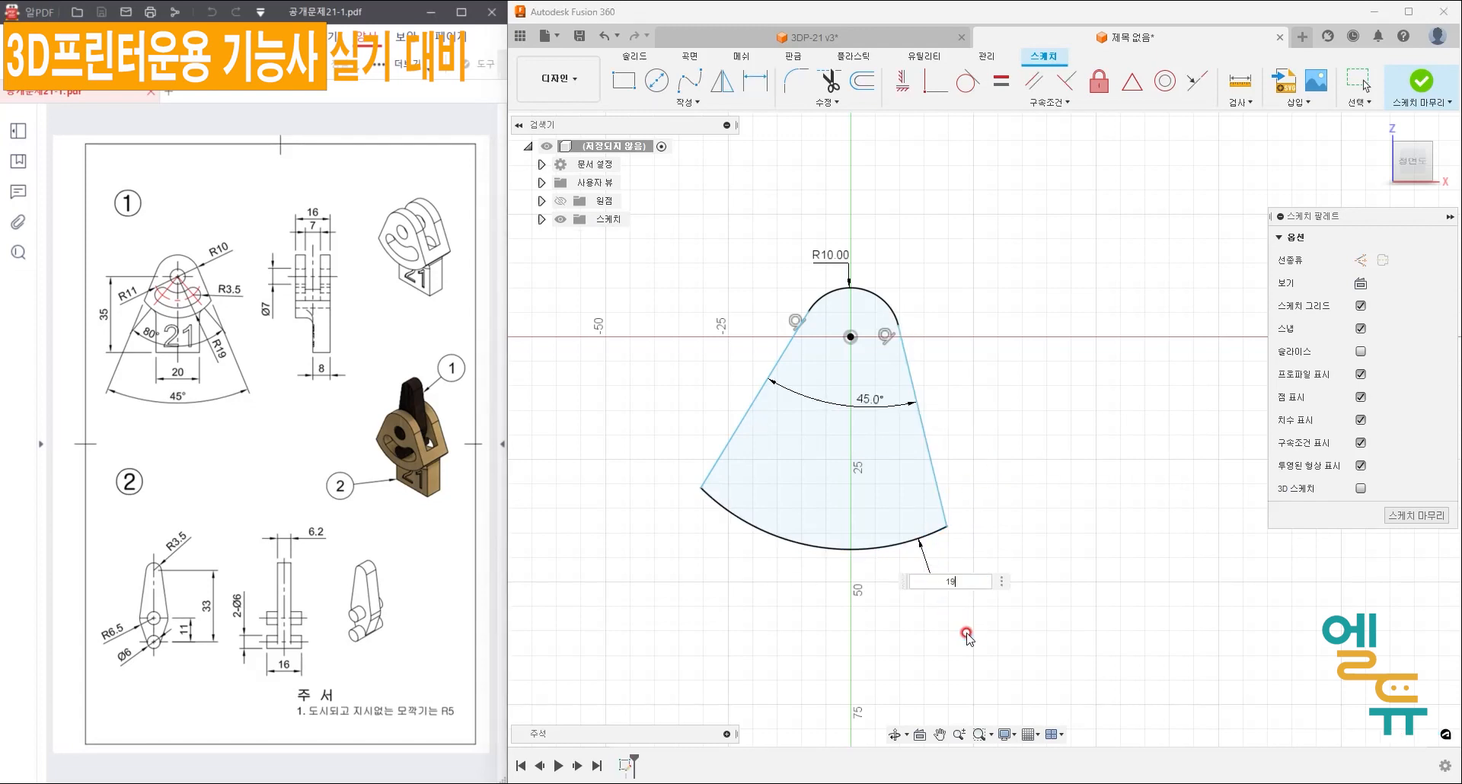
pyautogui.write('9')
pyautogui.press('Return')
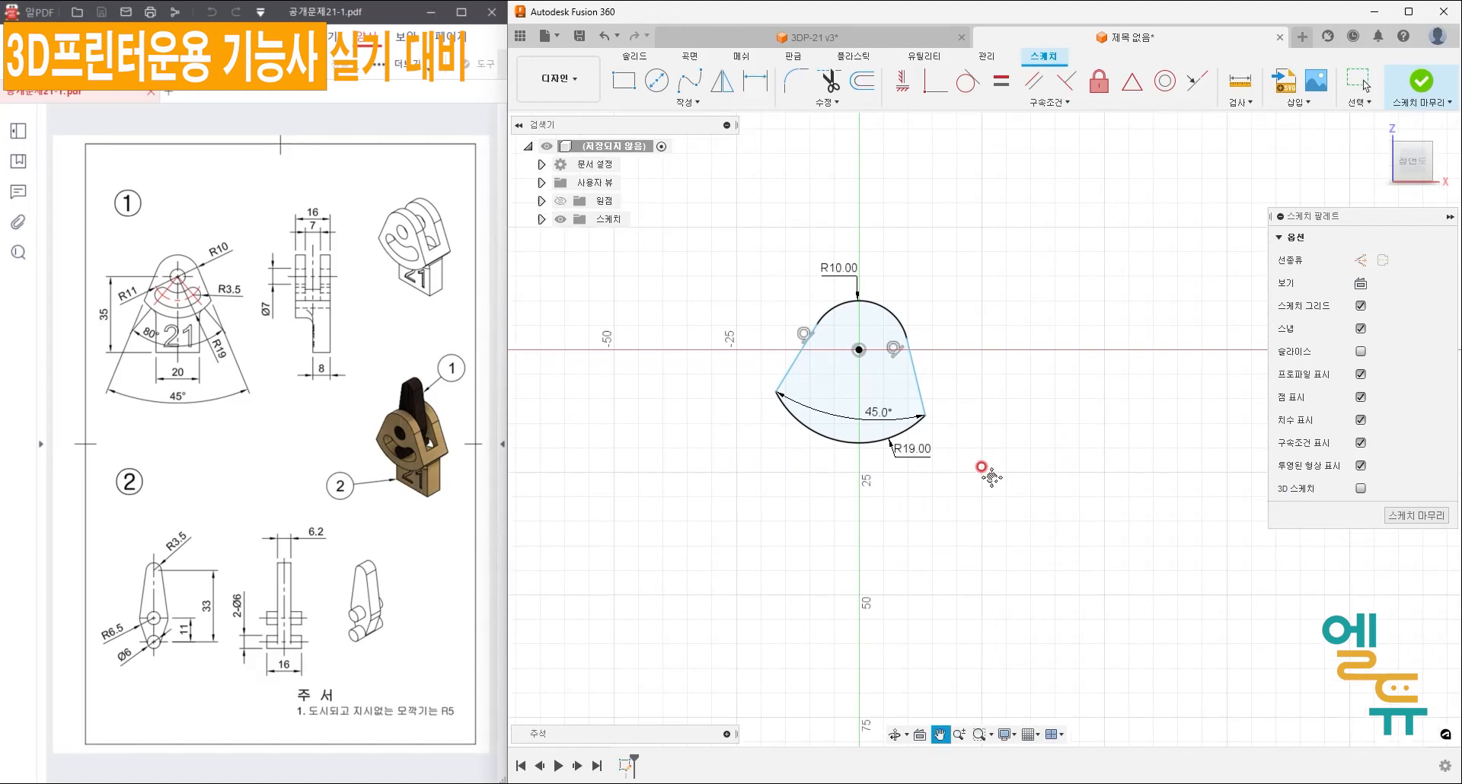
pyautogui.press('Escape')
# - Swing the profile about the origin by its lower corner and left side until it looks roughly symmetrical about the vertical axis
pyautogui.moveTo(927, 415); pyautogui.dragTo(959, 426)
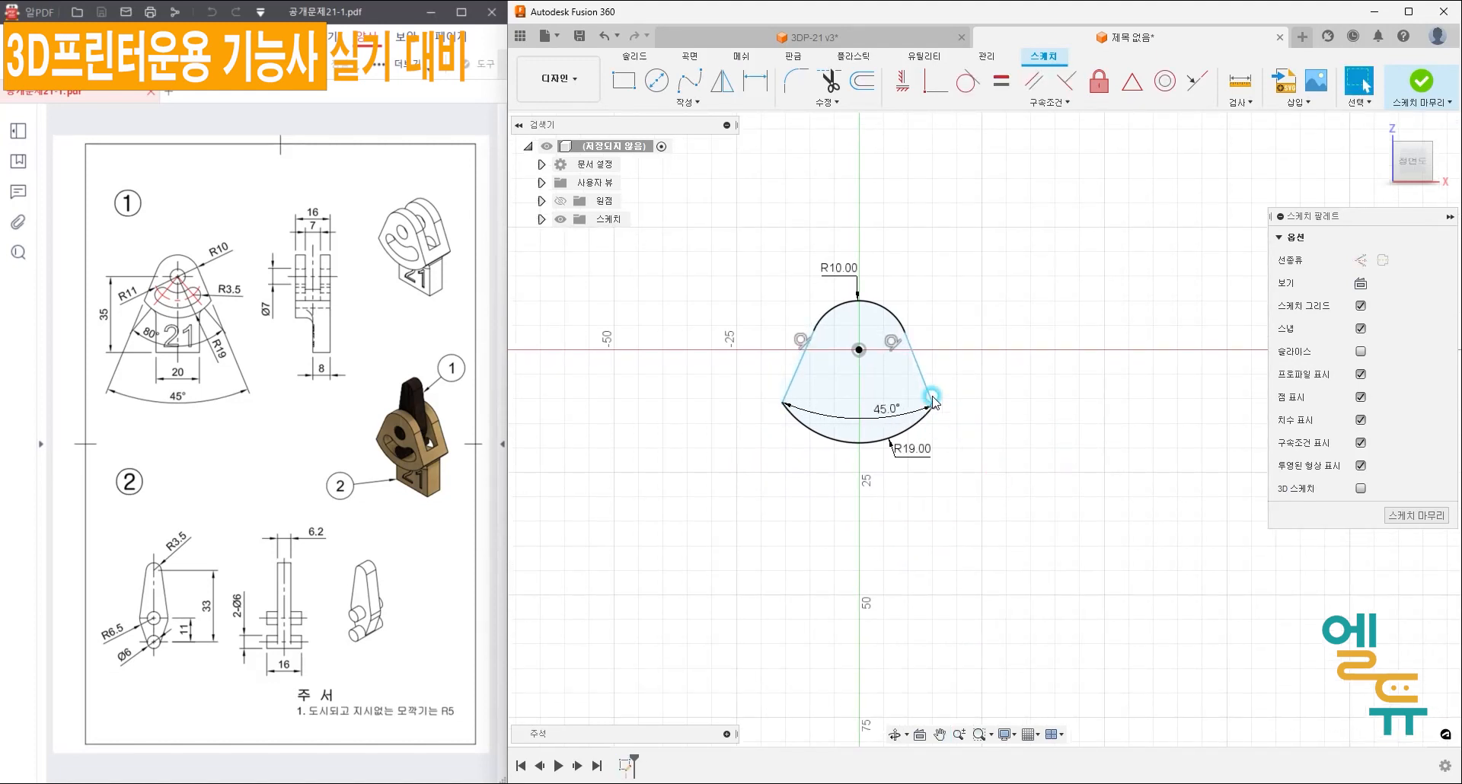
pyautogui.scroll(3, 944, 382)
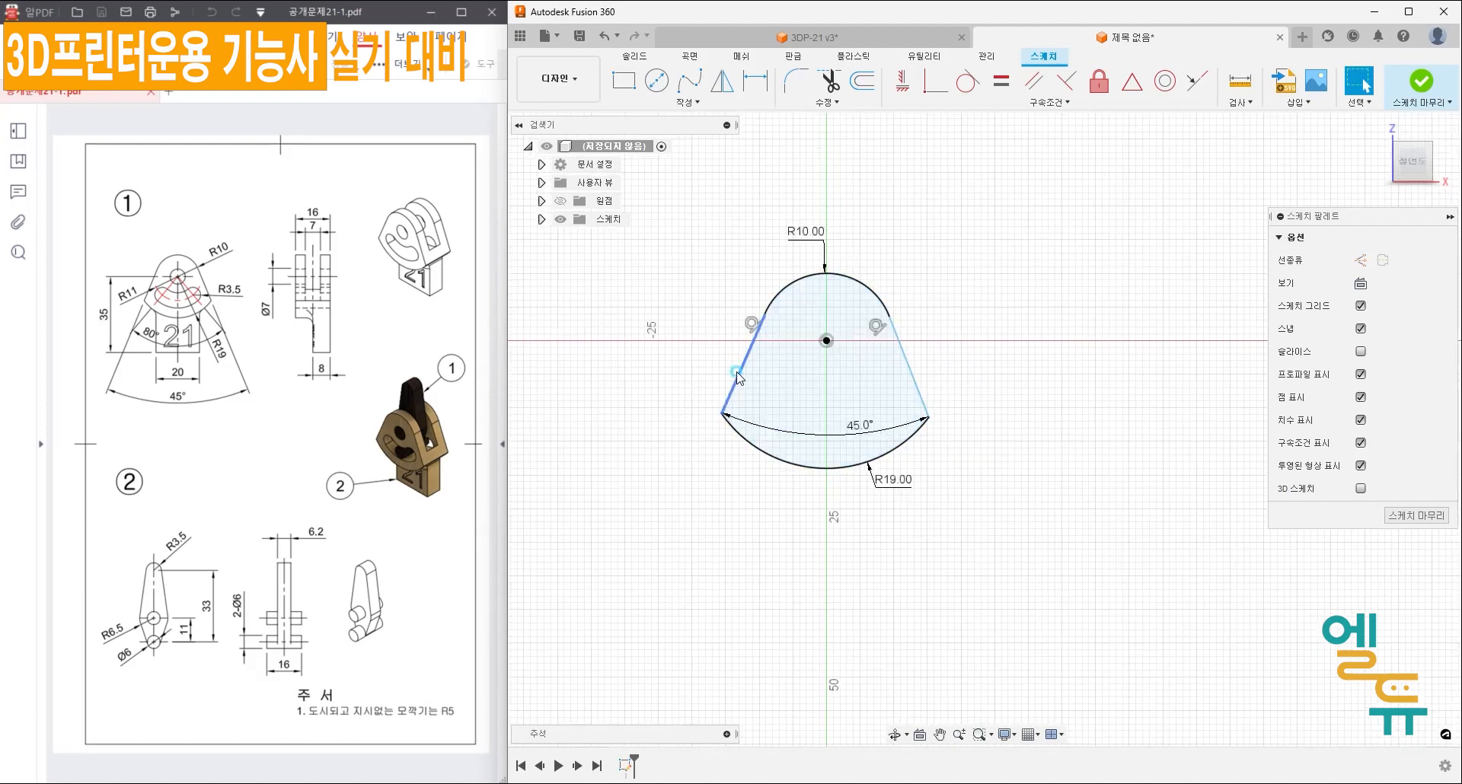
pyautogui.moveTo(737, 376)
pyautogui.mouseDown()
pyautogui.moveTo(703, 363)
pyautogui.moveTo(735, 376)
pyautogui.moveTo(708, 376)
pyautogui.moveTo(685, 343)
pyautogui.moveTo(705, 363)
pyautogui.mouseUp()
# - Draw a vertical line 10 mm down from the origin and convert it to a construction line
pyautogui.click(647, 102)
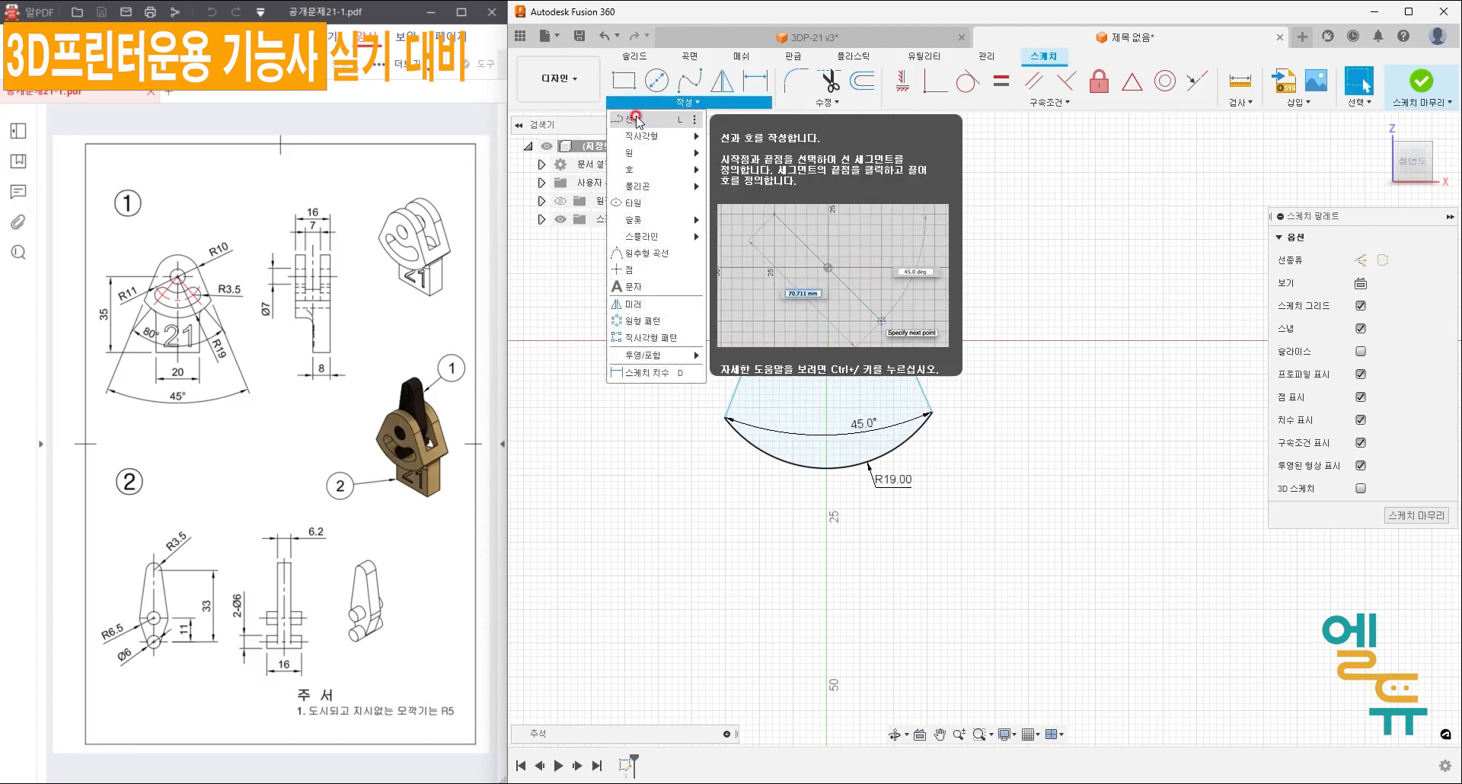
pyautogui.click(634, 120)
pyautogui.click(826, 342)
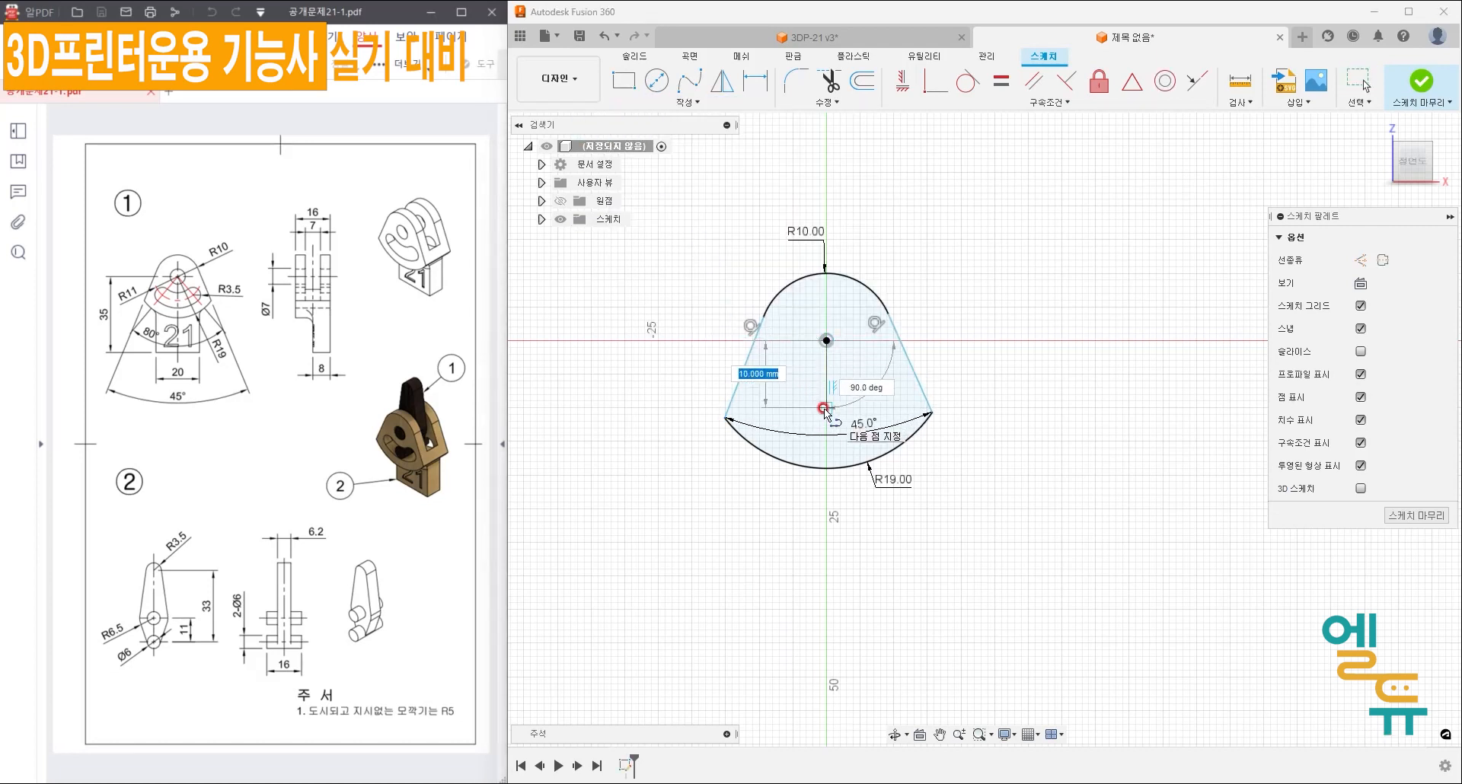
pyautogui.click(826, 407)
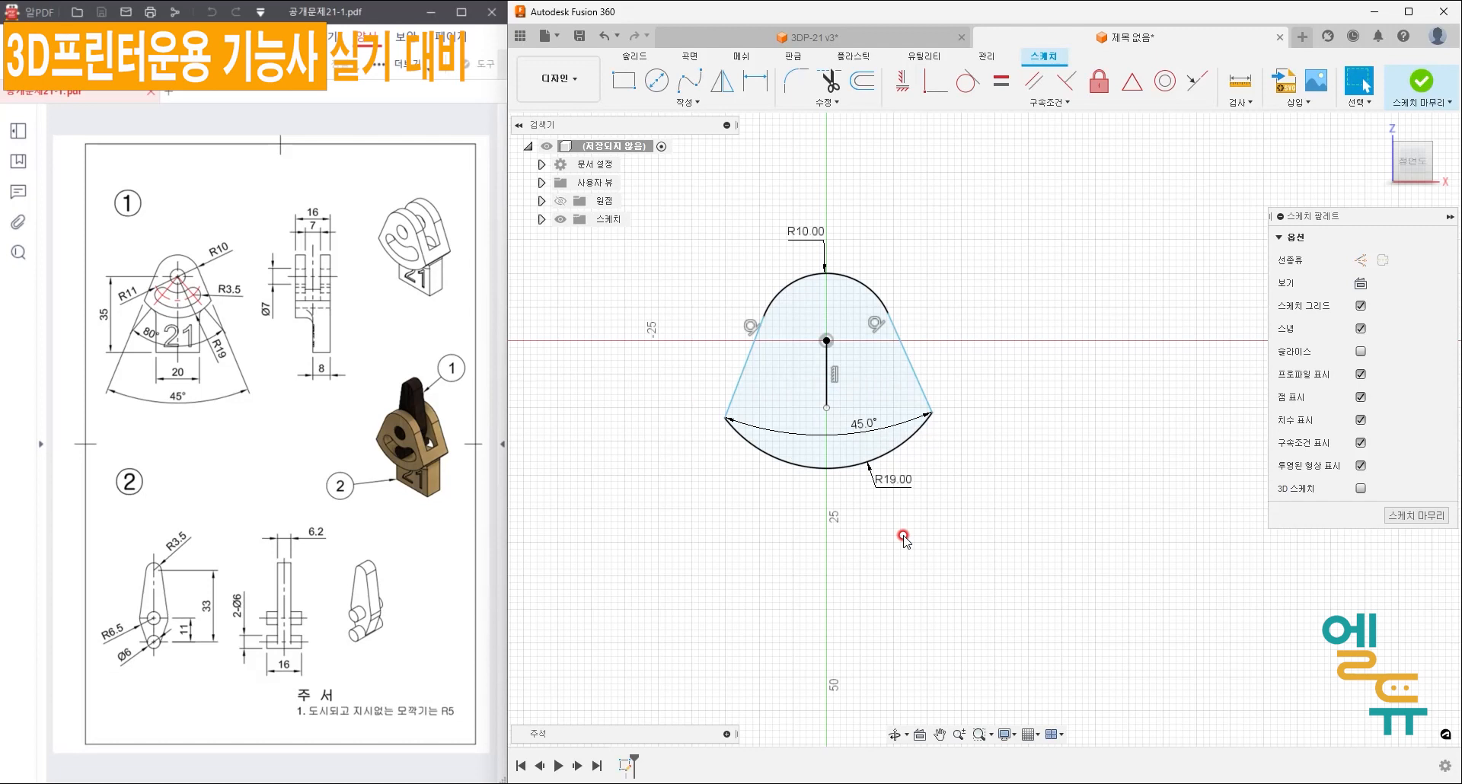
pyautogui.click(827, 384)
pyautogui.click(1361, 263)
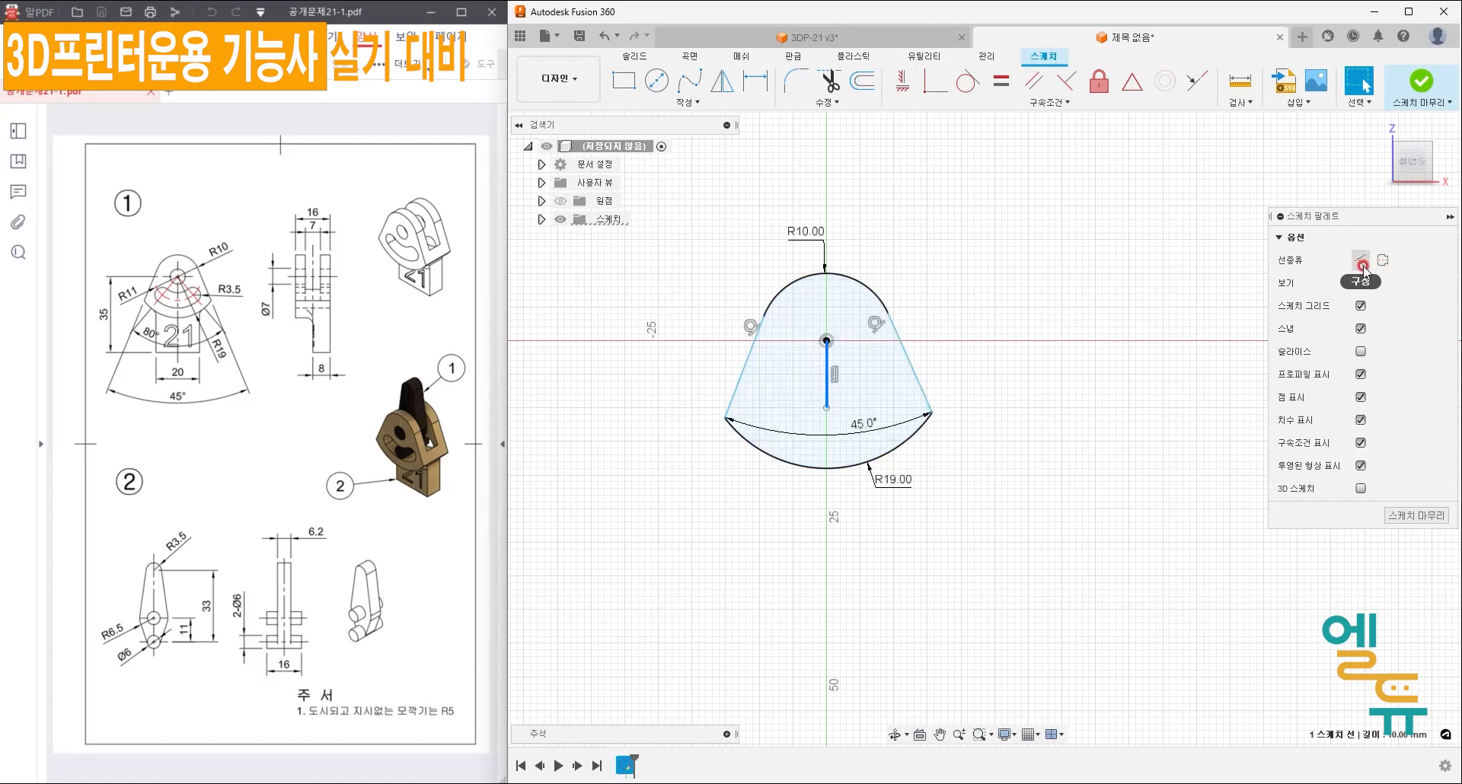
# - Make the two slanted side lines symmetric about the vertical construction line with a Symmetry constraint
pyautogui.click(1027, 473)
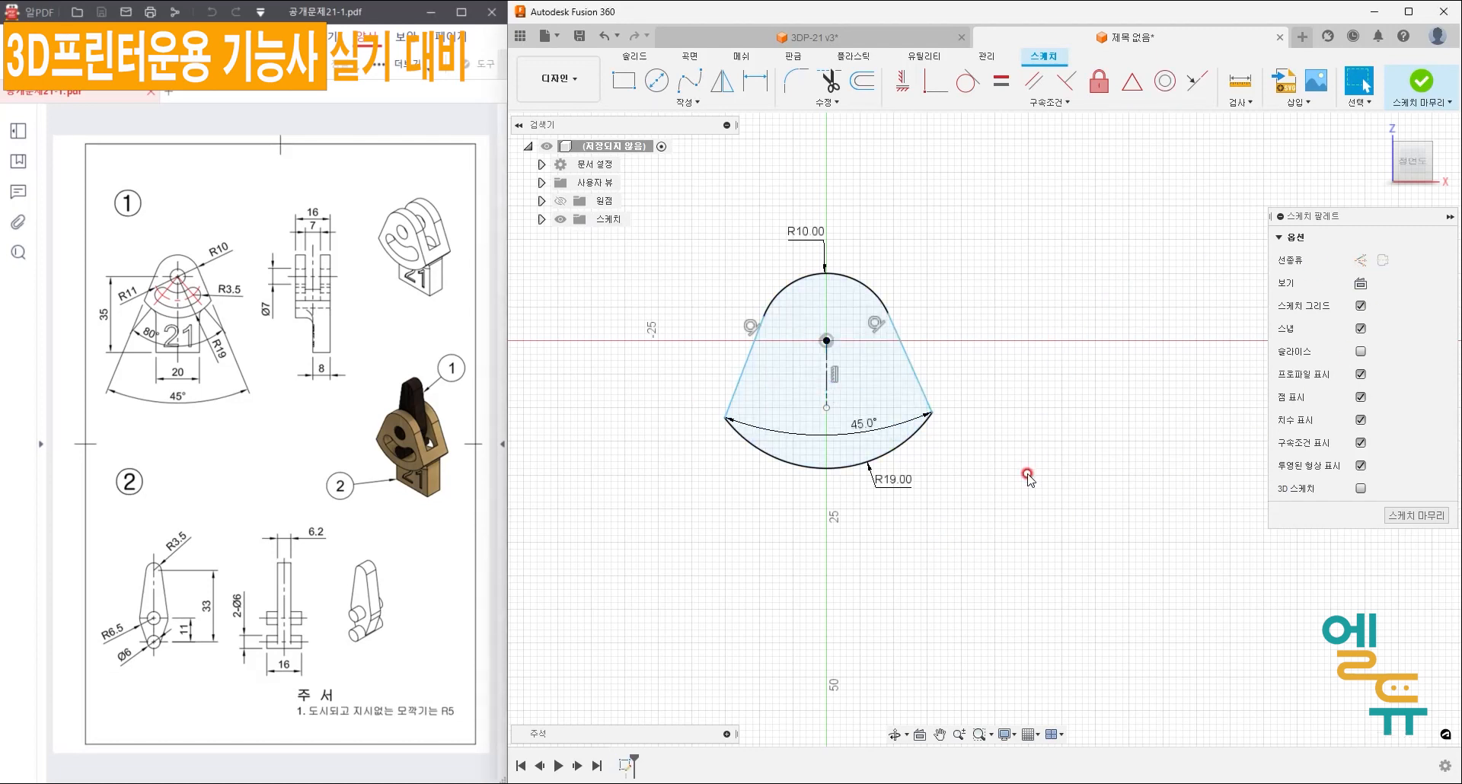
pyautogui.click(1052, 107)
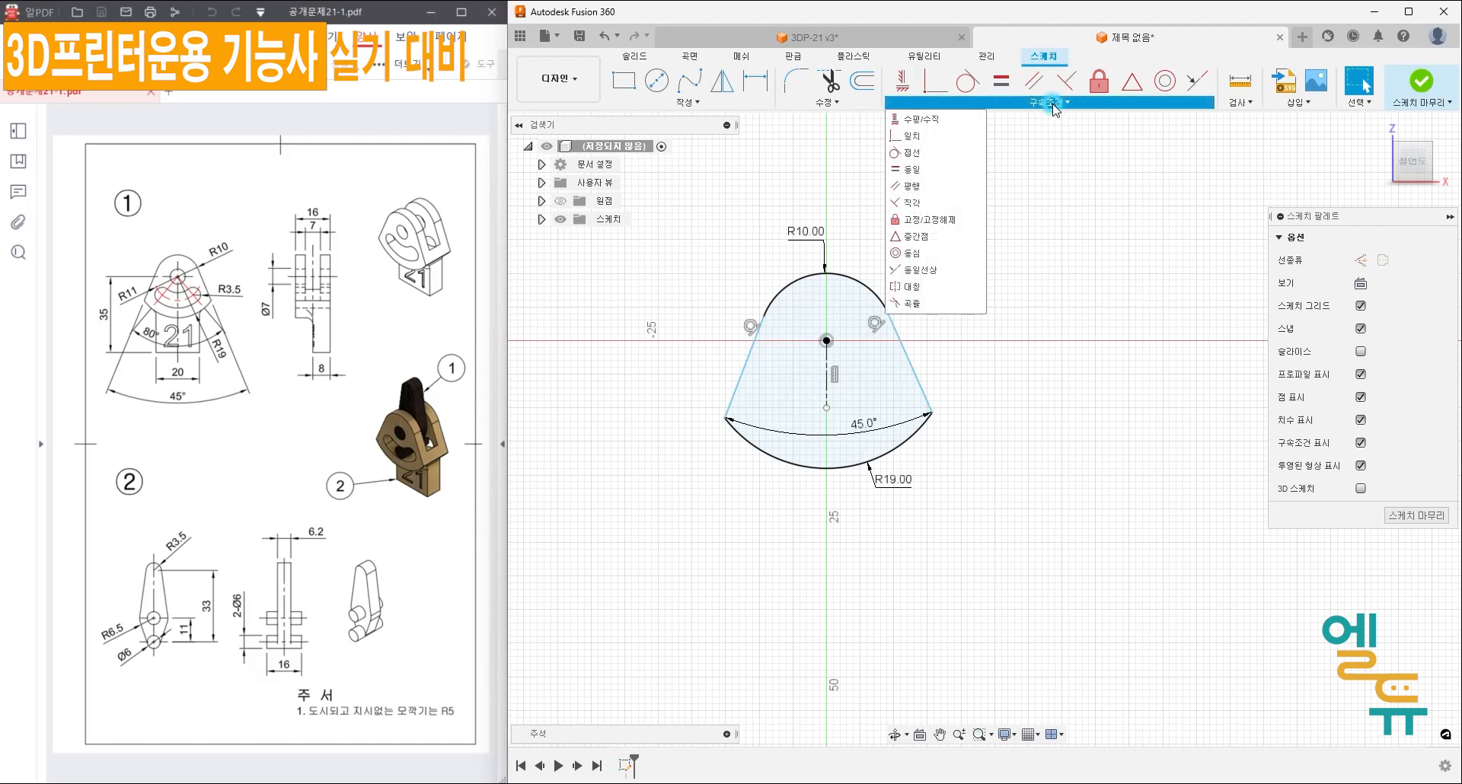
pyautogui.click(910, 284)
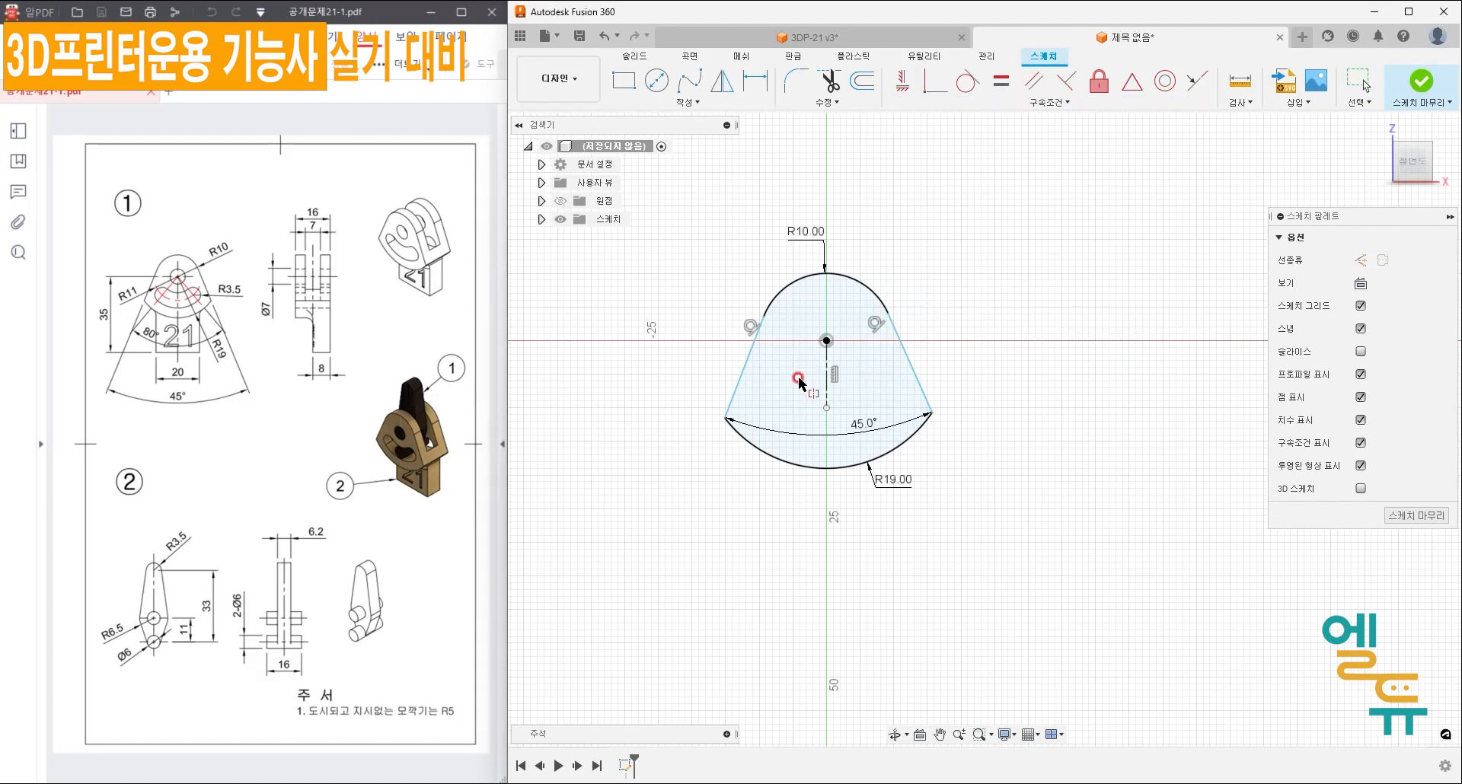
pyautogui.click(739, 366)
pyautogui.click(915, 381)
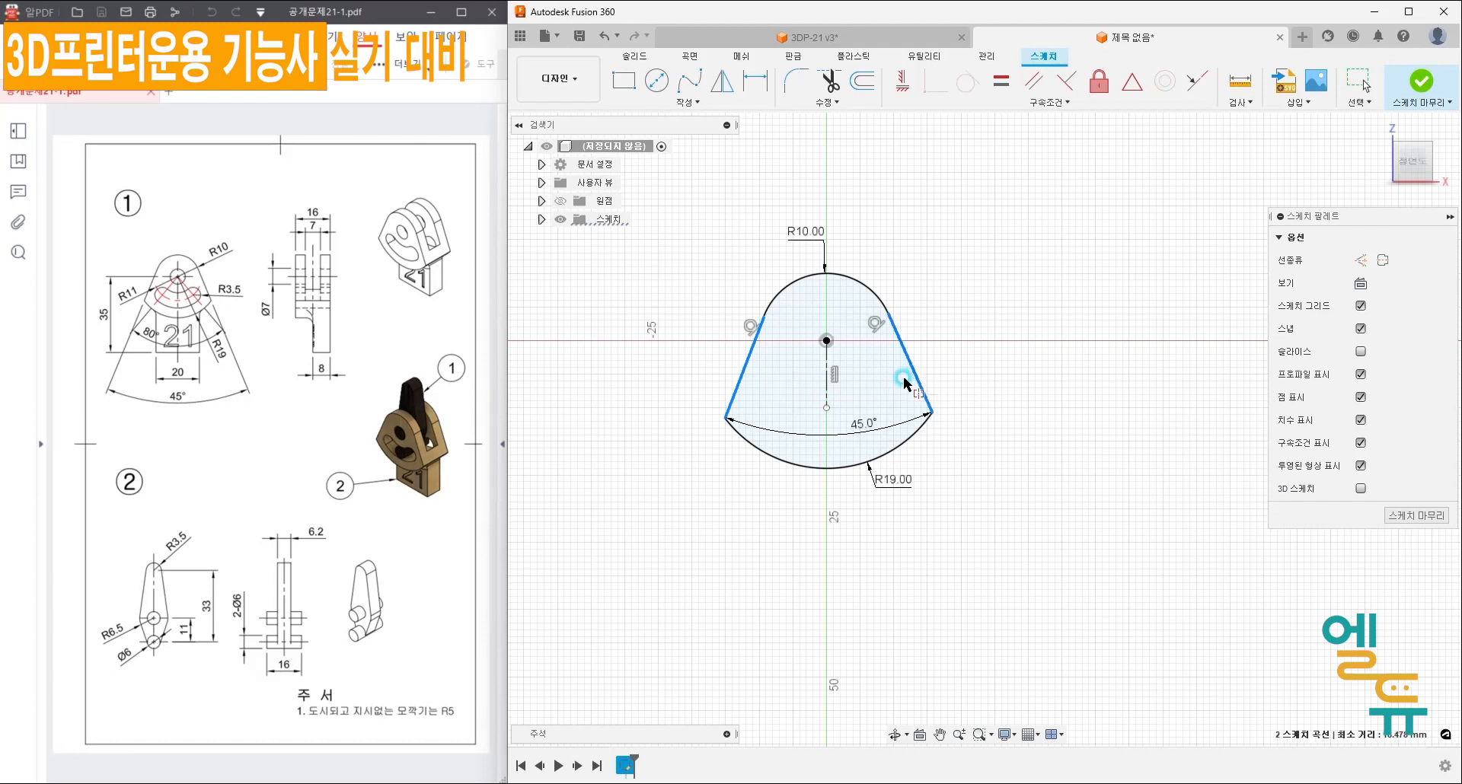
pyautogui.click(827, 381)
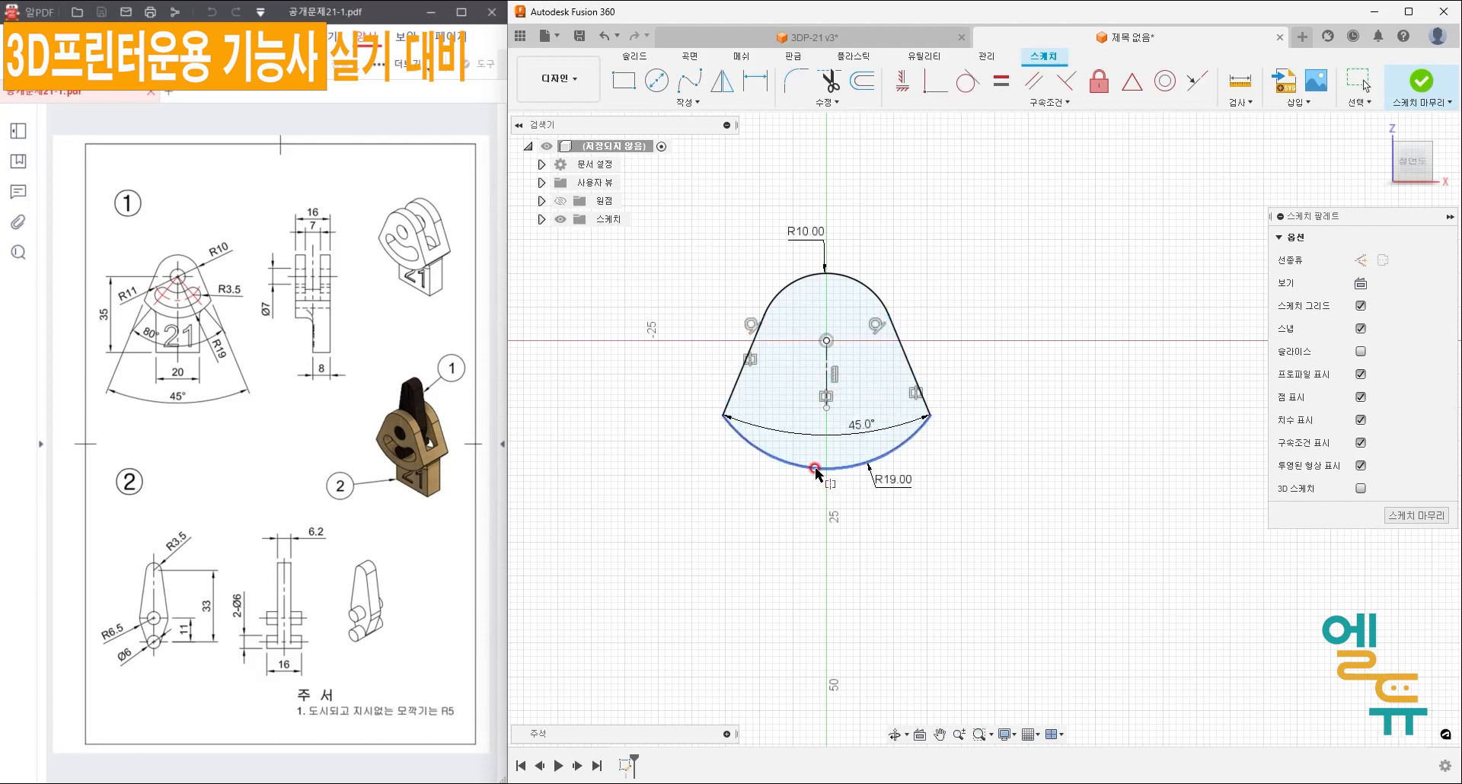
pyautogui.moveTo(871, 531)
pyautogui.mouseDown(button='middle')
pyautogui.moveTo(921, 520)
pyautogui.moveTo(881, 478)
pyautogui.mouseUp(button='middle')
pyautogui.press('Escape')
# - Move the 45-degree angle dimension below the lower arc and finish the sketch
pyautogui.moveTo(914, 422); pyautogui.dragTo(915, 533)
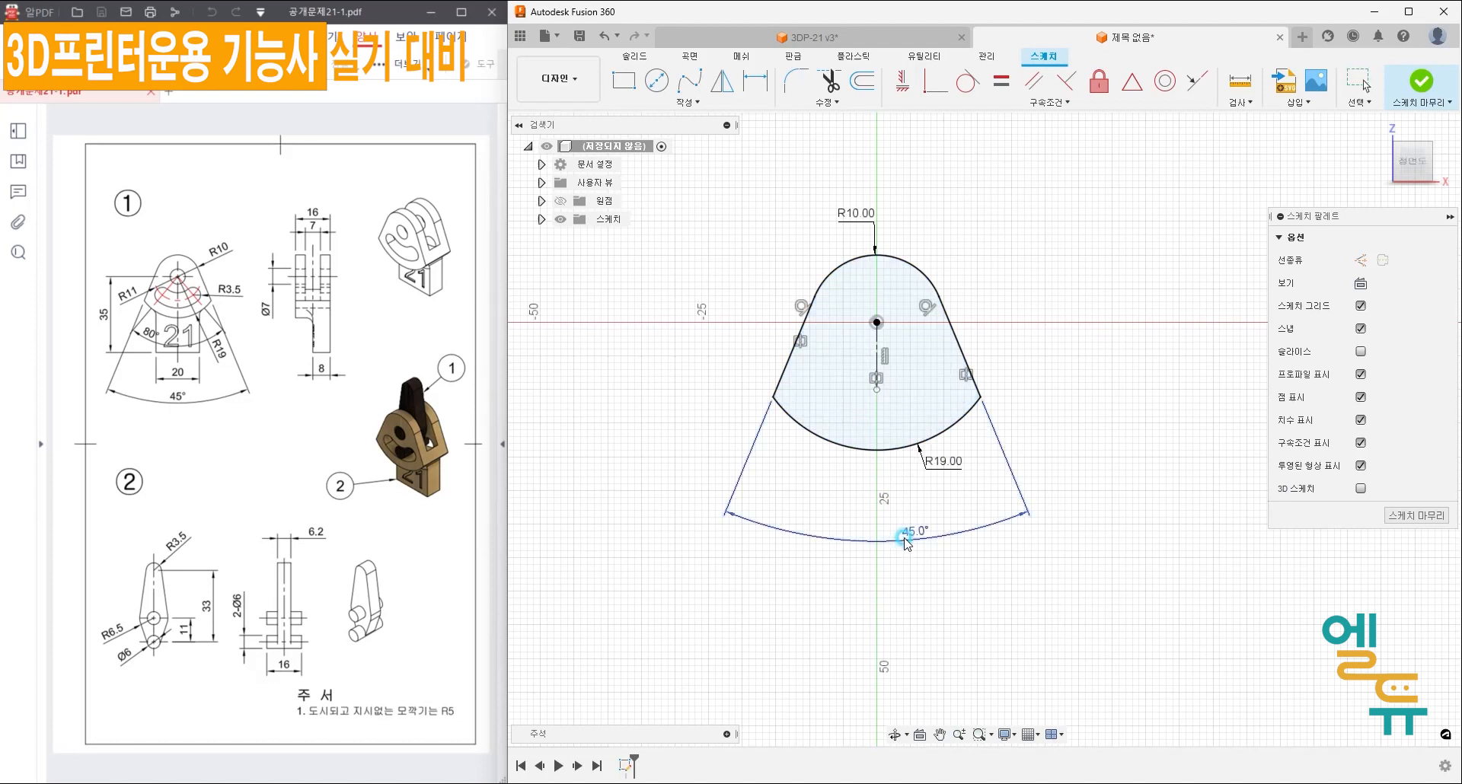
pyautogui.click(1114, 347)
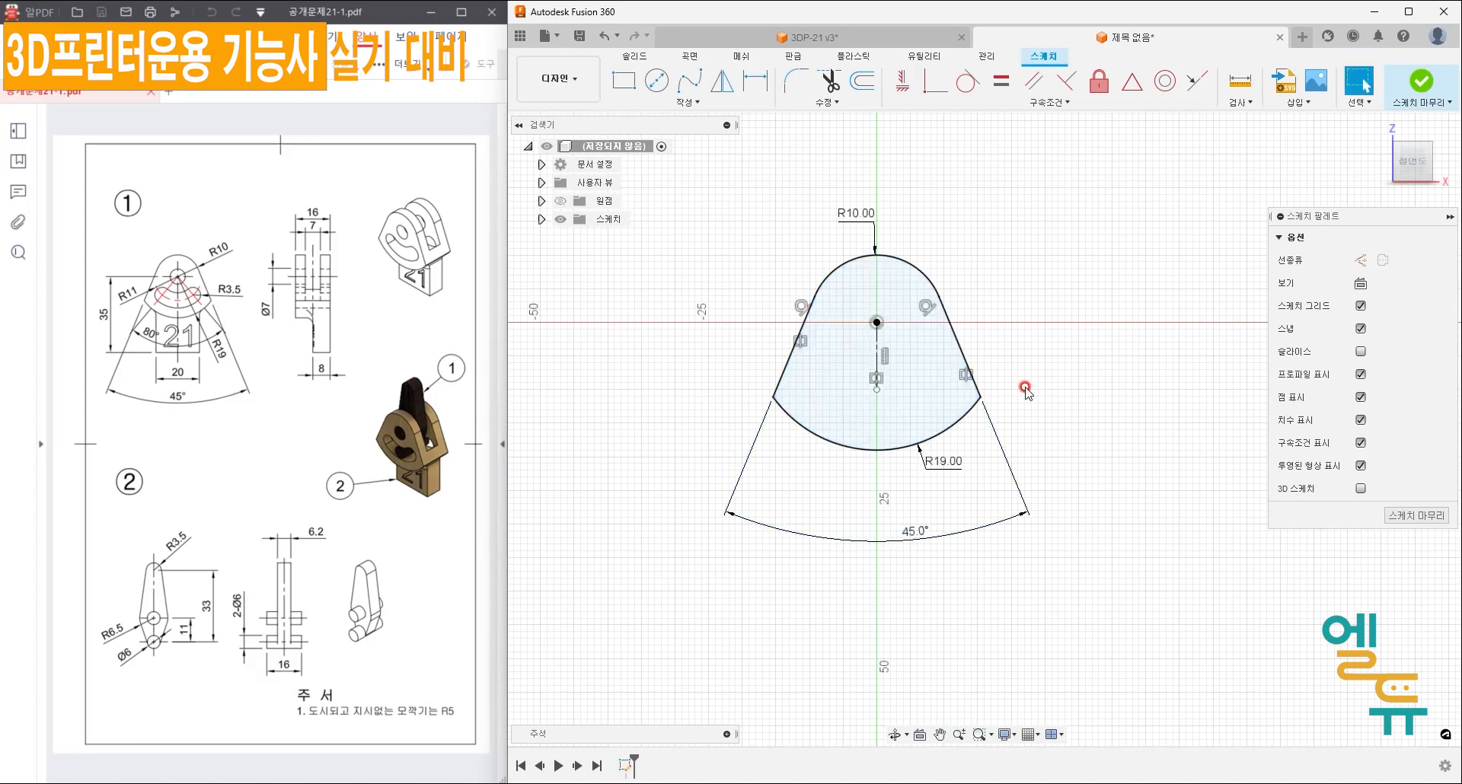
pyautogui.click(873, 392)
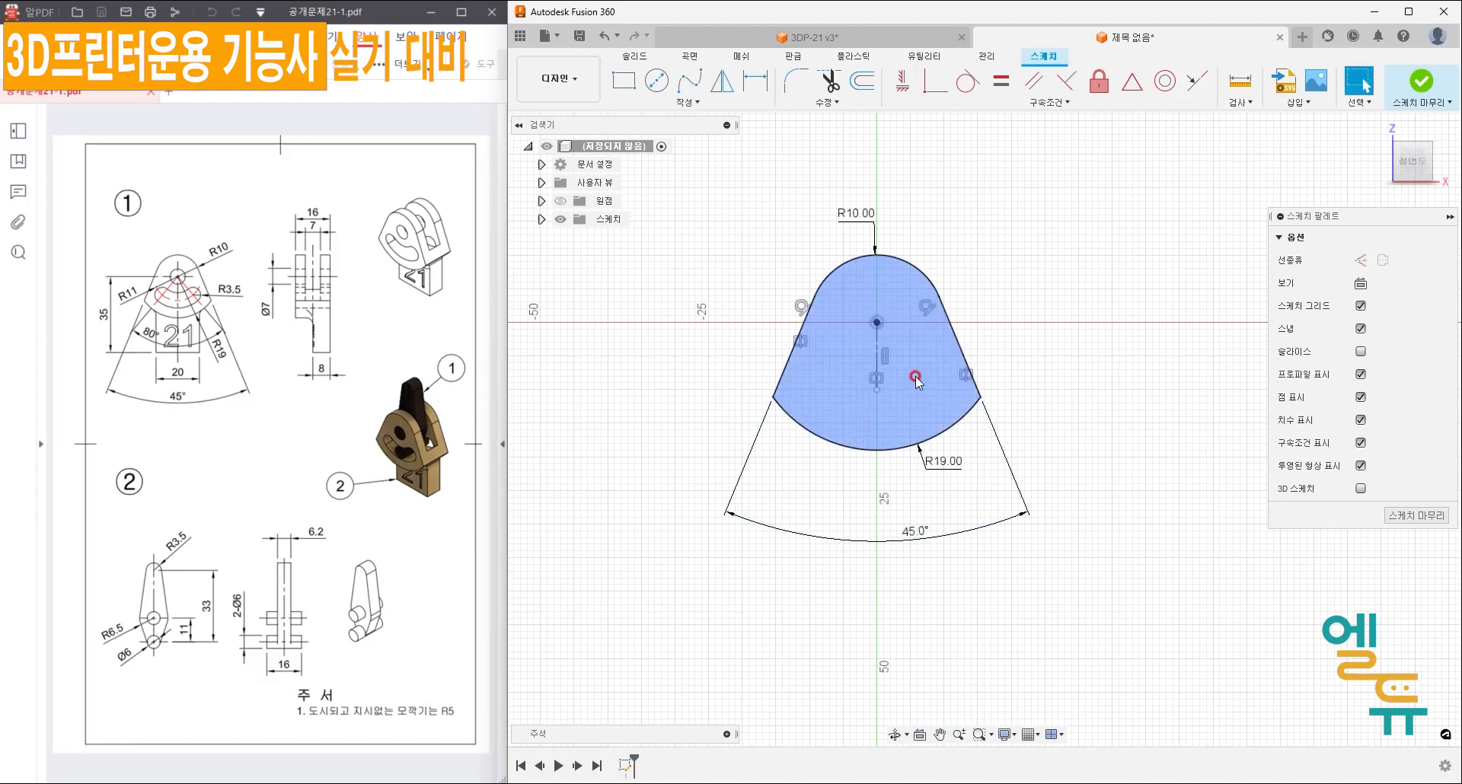
pyautogui.click(1066, 372)
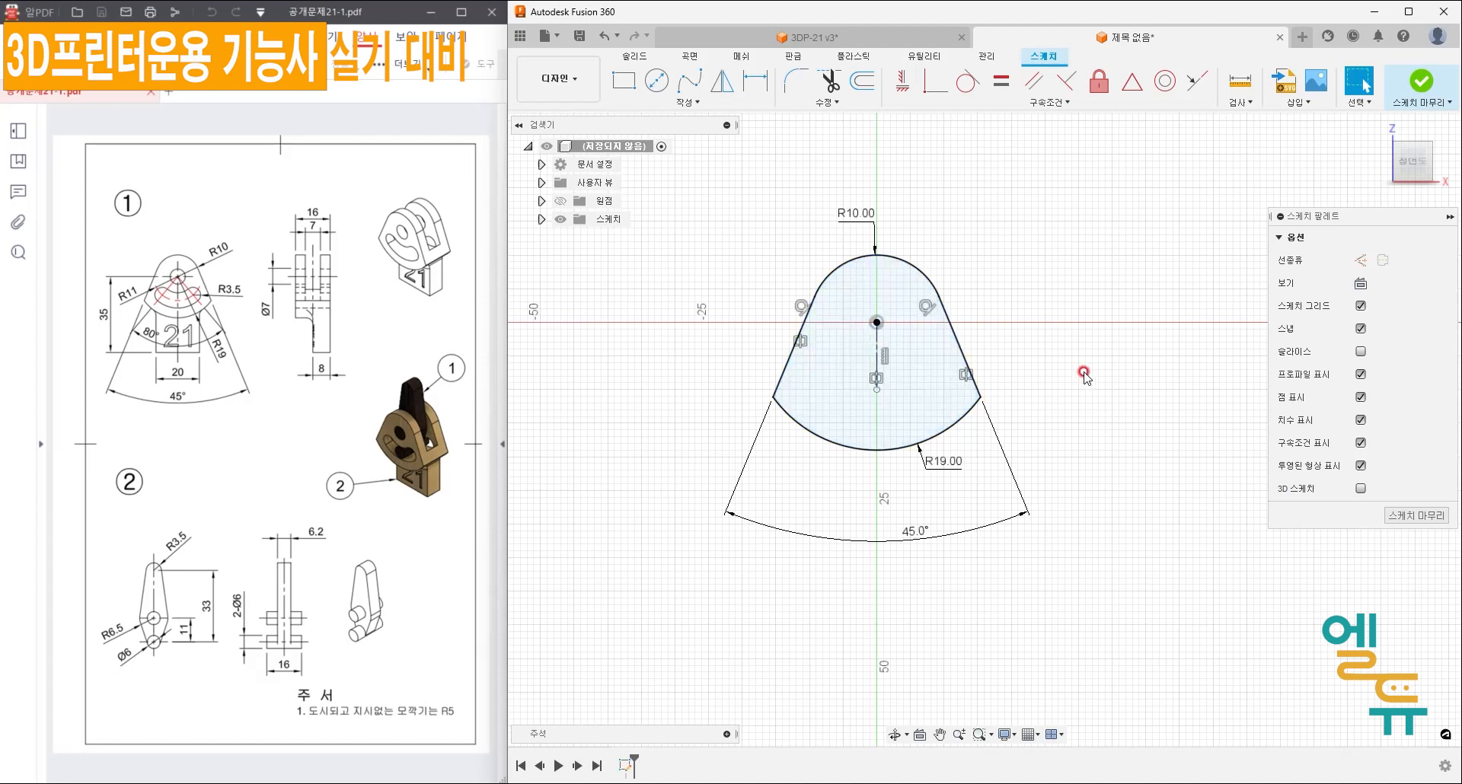
pyautogui.click(1420, 82)
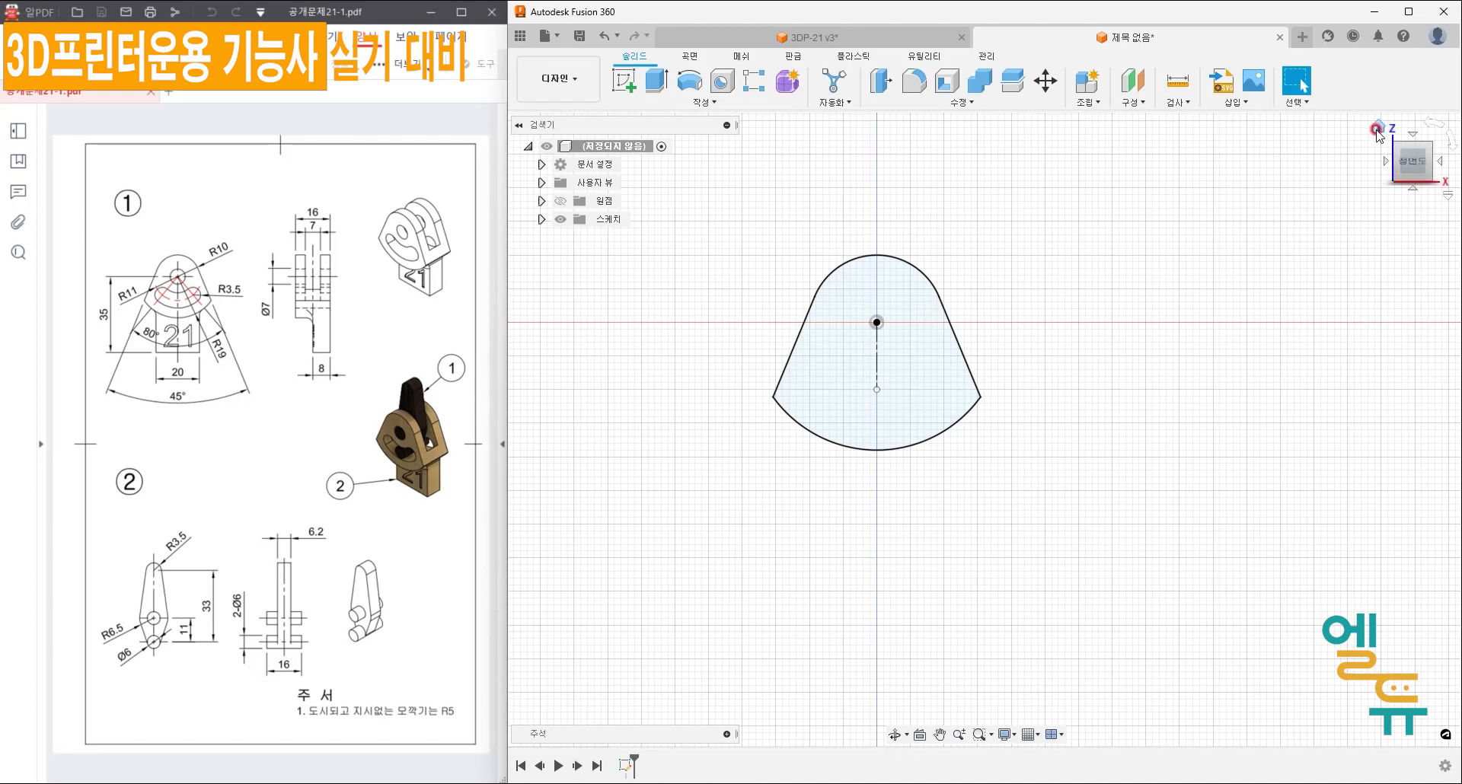
# - Extrude the fan-shaped profile symmetrically to a whole length of 16 mm as a new body
pyautogui.click(1375, 129)
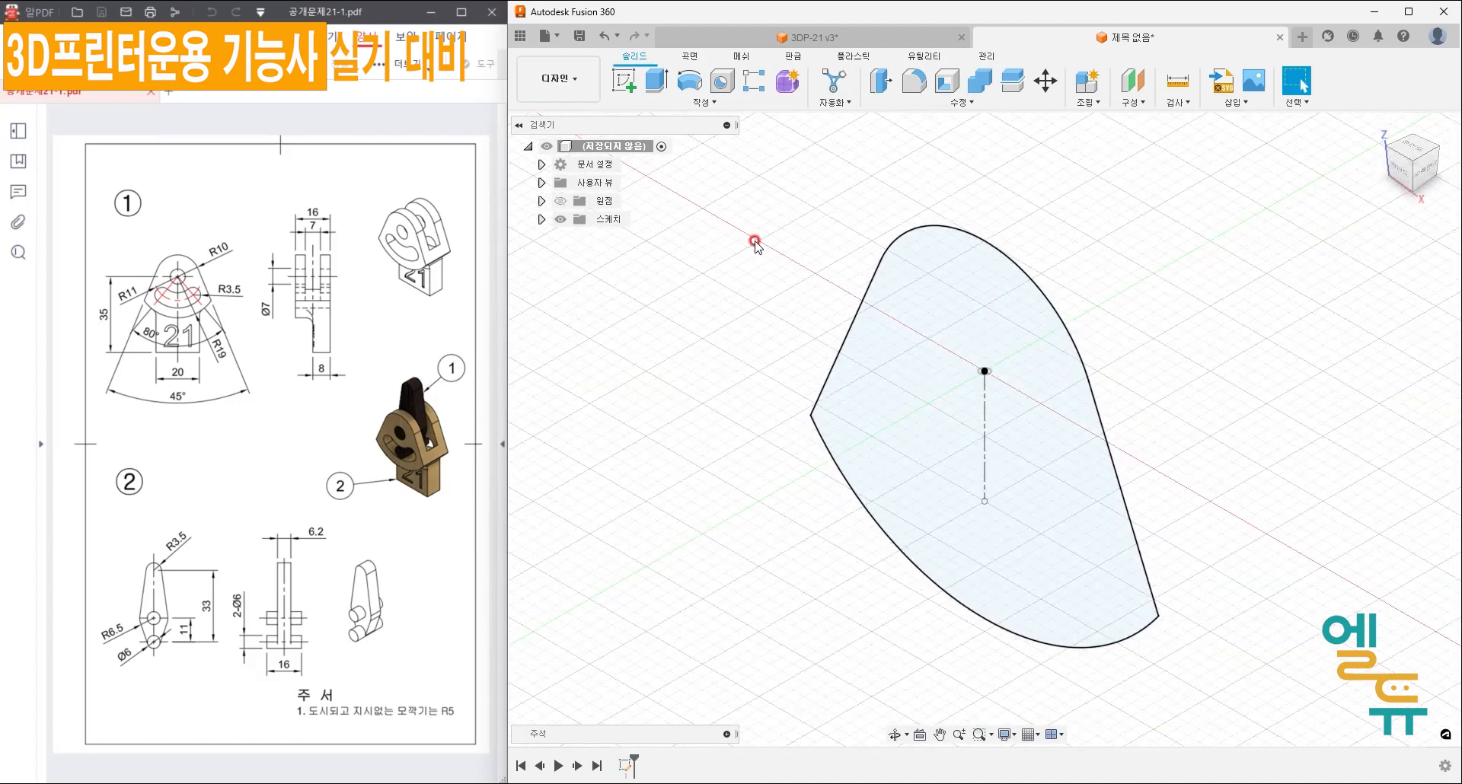
pyautogui.click(656, 80)
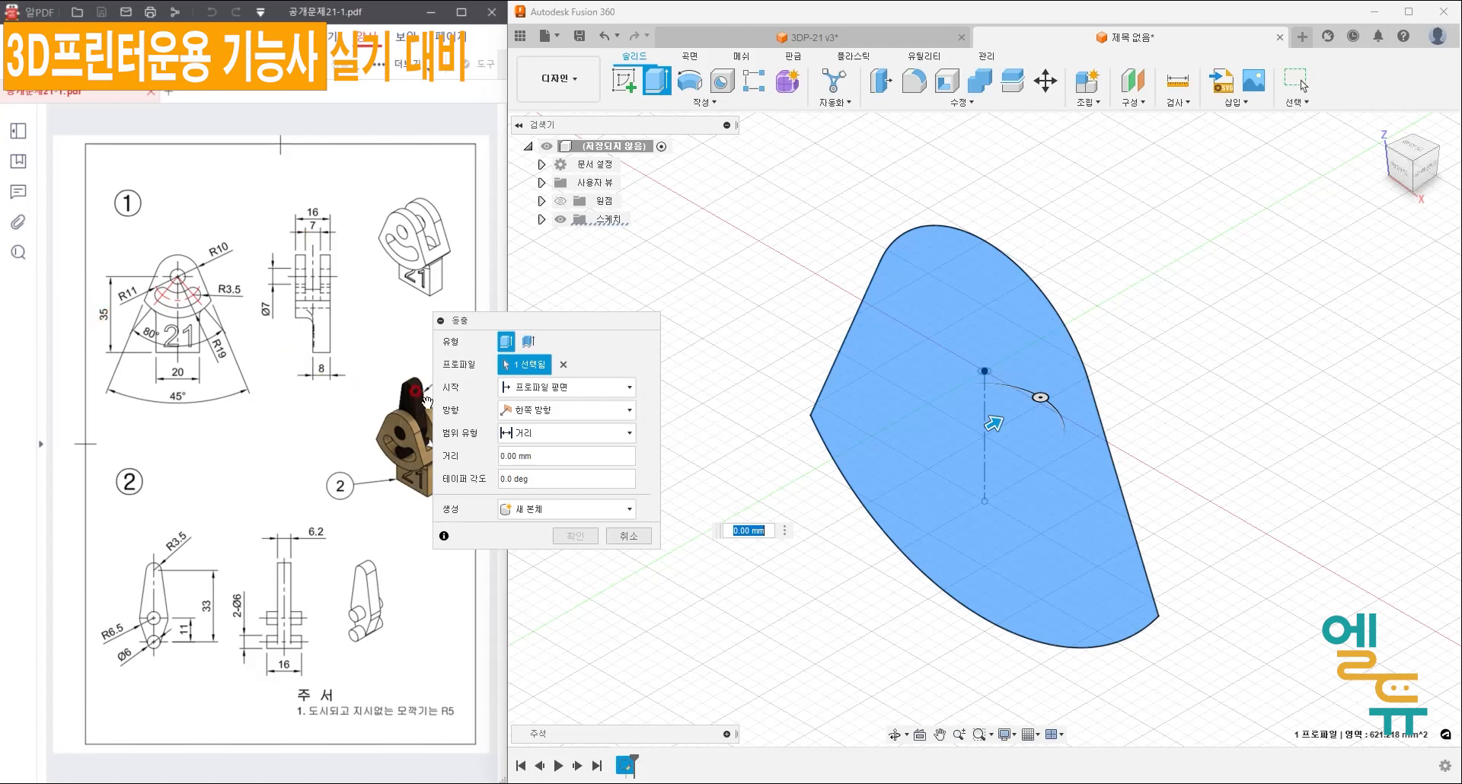
pyautogui.click(567, 410)
pyautogui.click(536, 466)
pyautogui.click(454, 410)
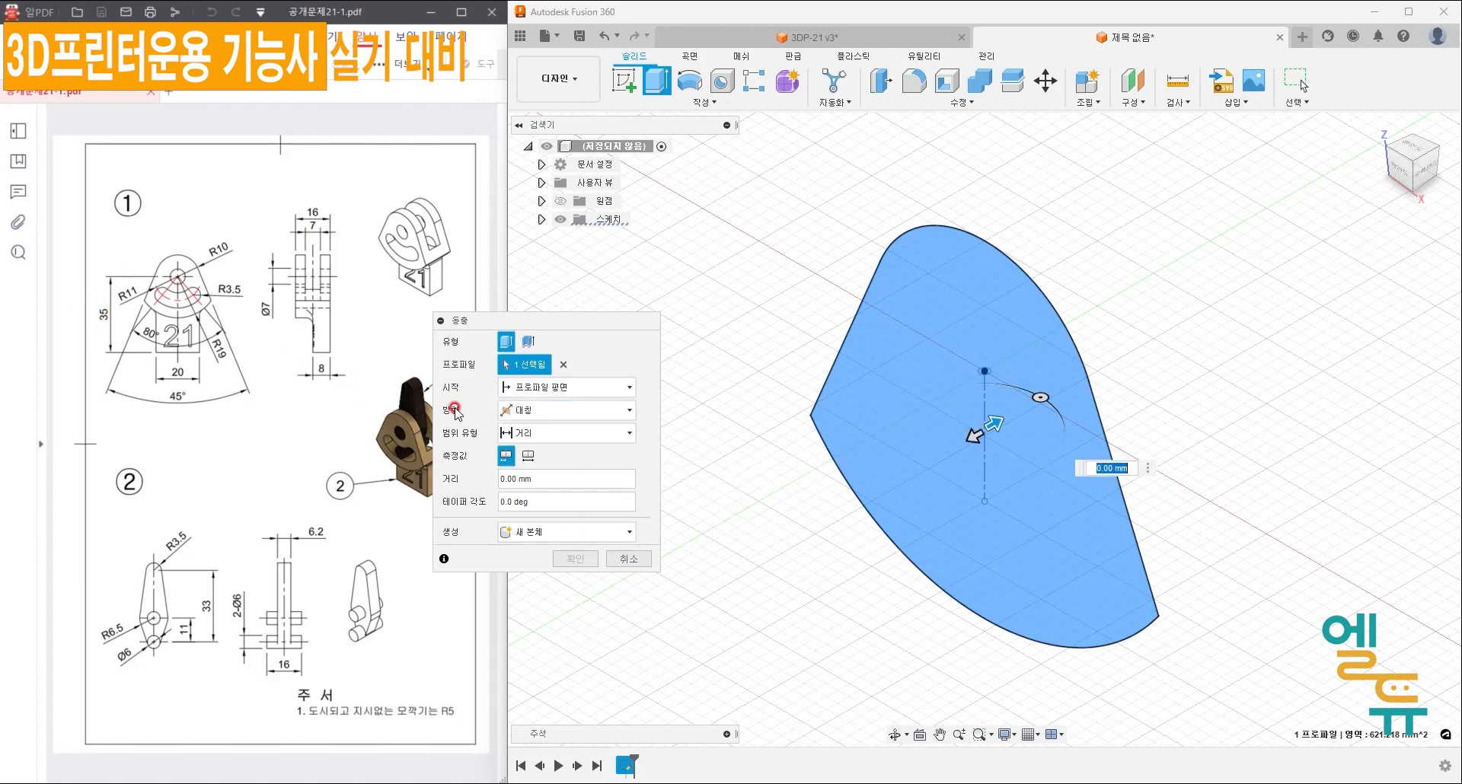
pyautogui.click(529, 455)
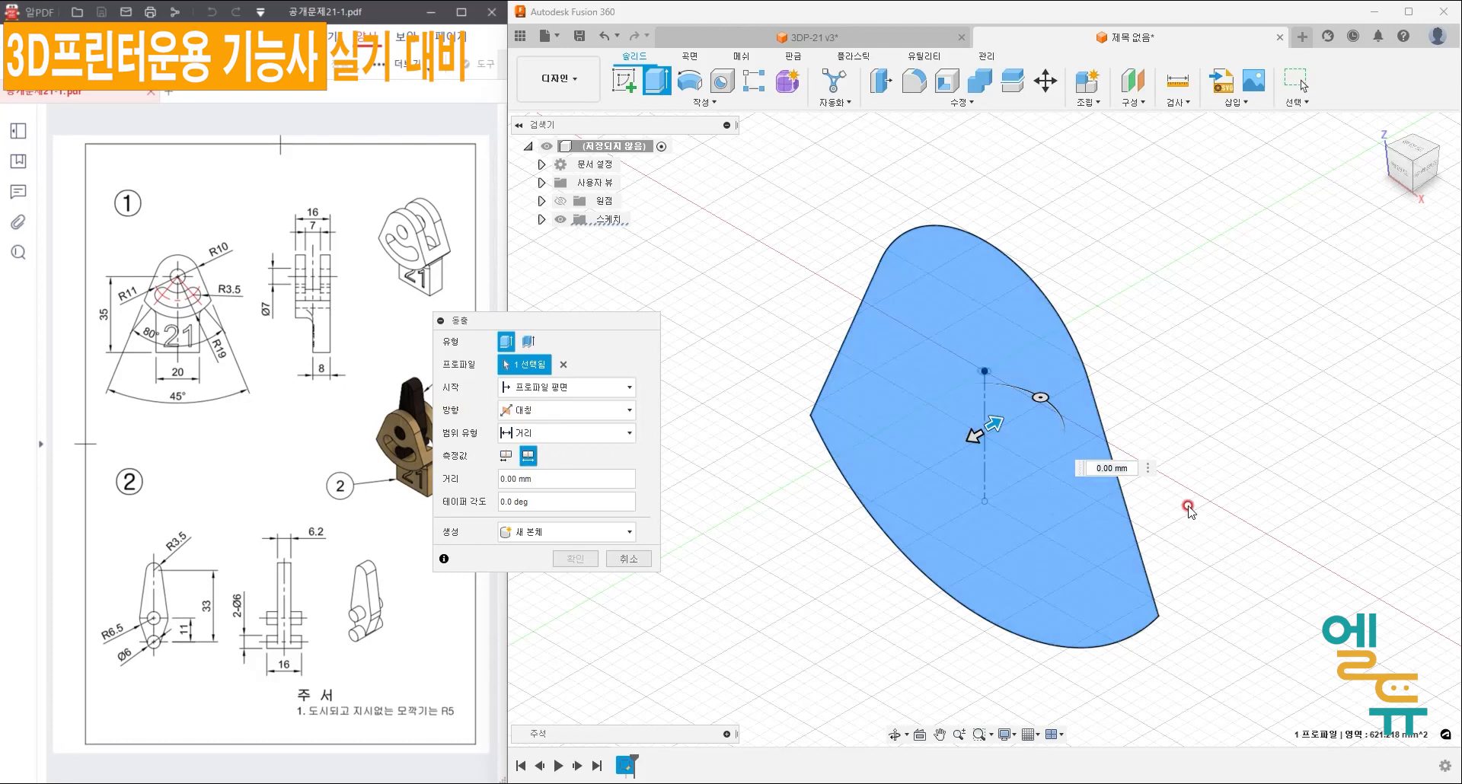
pyautogui.click(431, 480)
pyautogui.write('16')
pyautogui.press('Return')
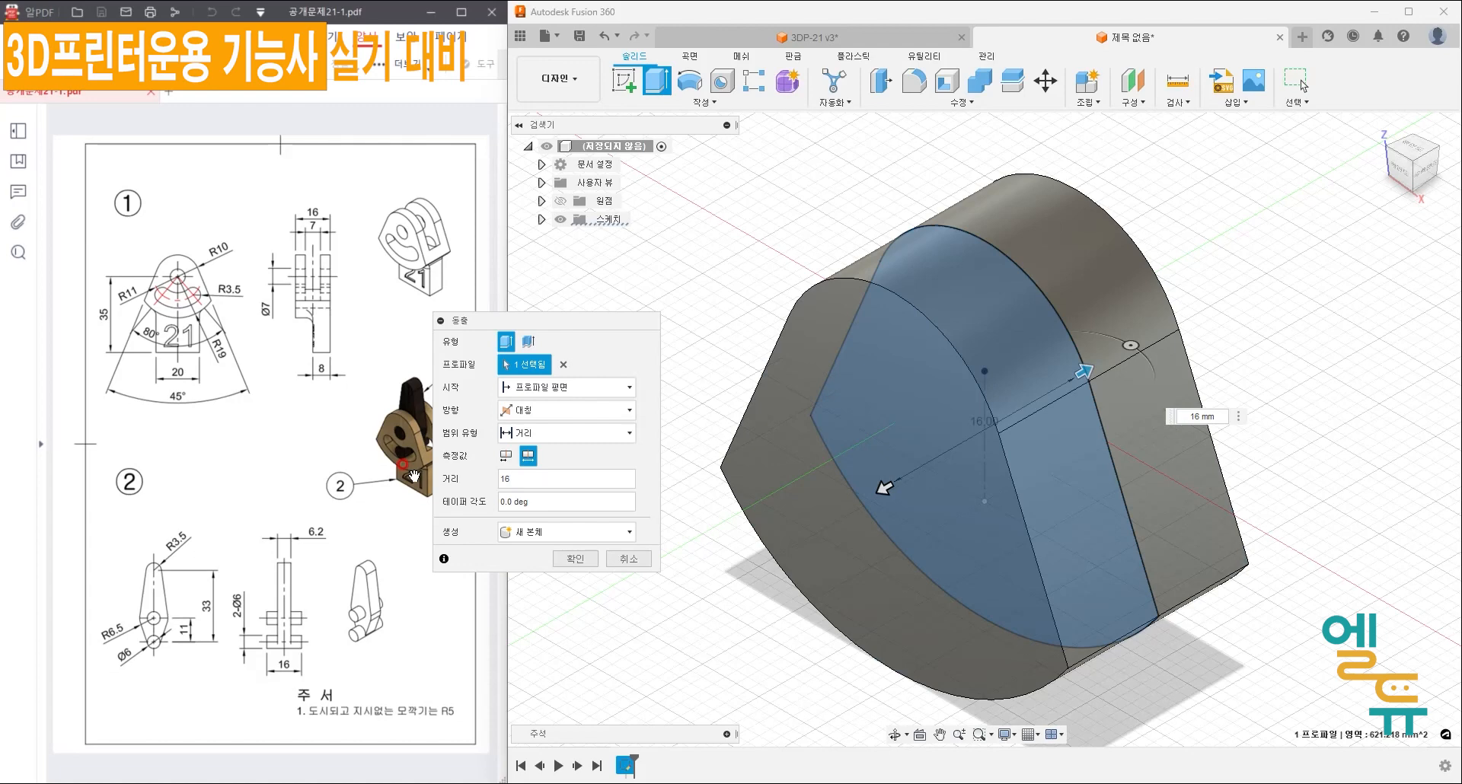
pyautogui.click(575, 558)
pyautogui.moveTo(670, 613); pyautogui.dragTo(676, 585, button='middle')
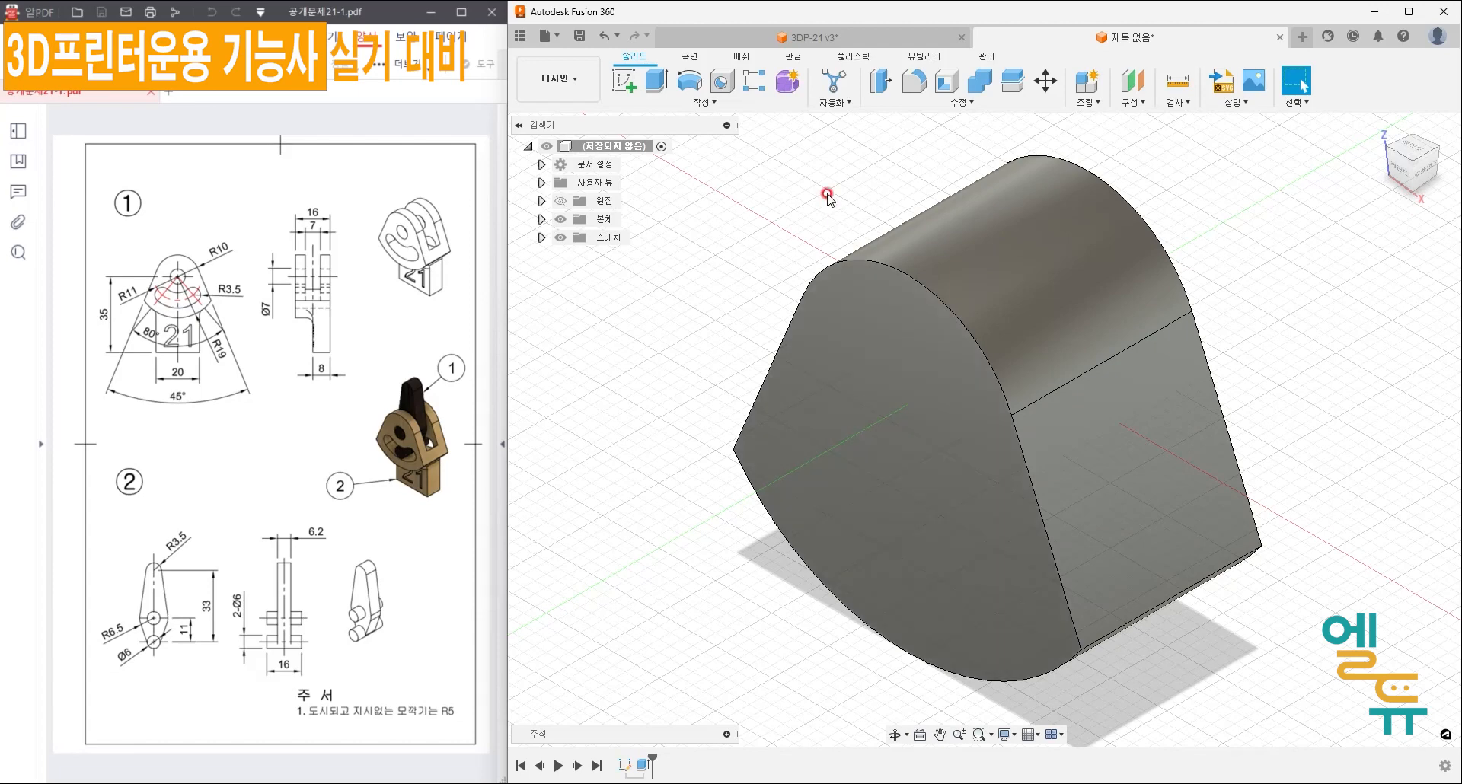
# - Cut a simple 7 mm diameter hole through the whole body, concentric with the top arc of the front face
pyautogui.click(722, 80)
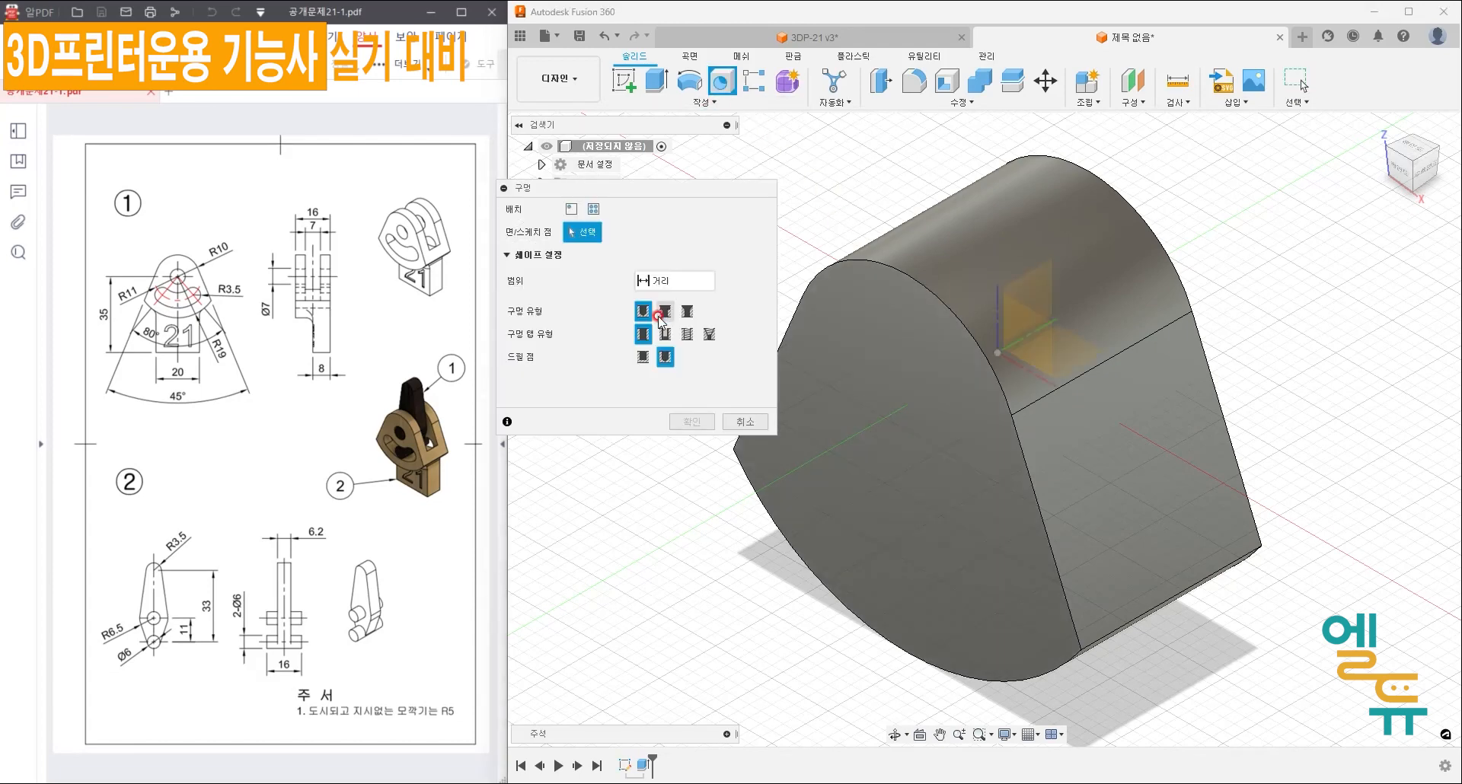
pyautogui.click(880, 335)
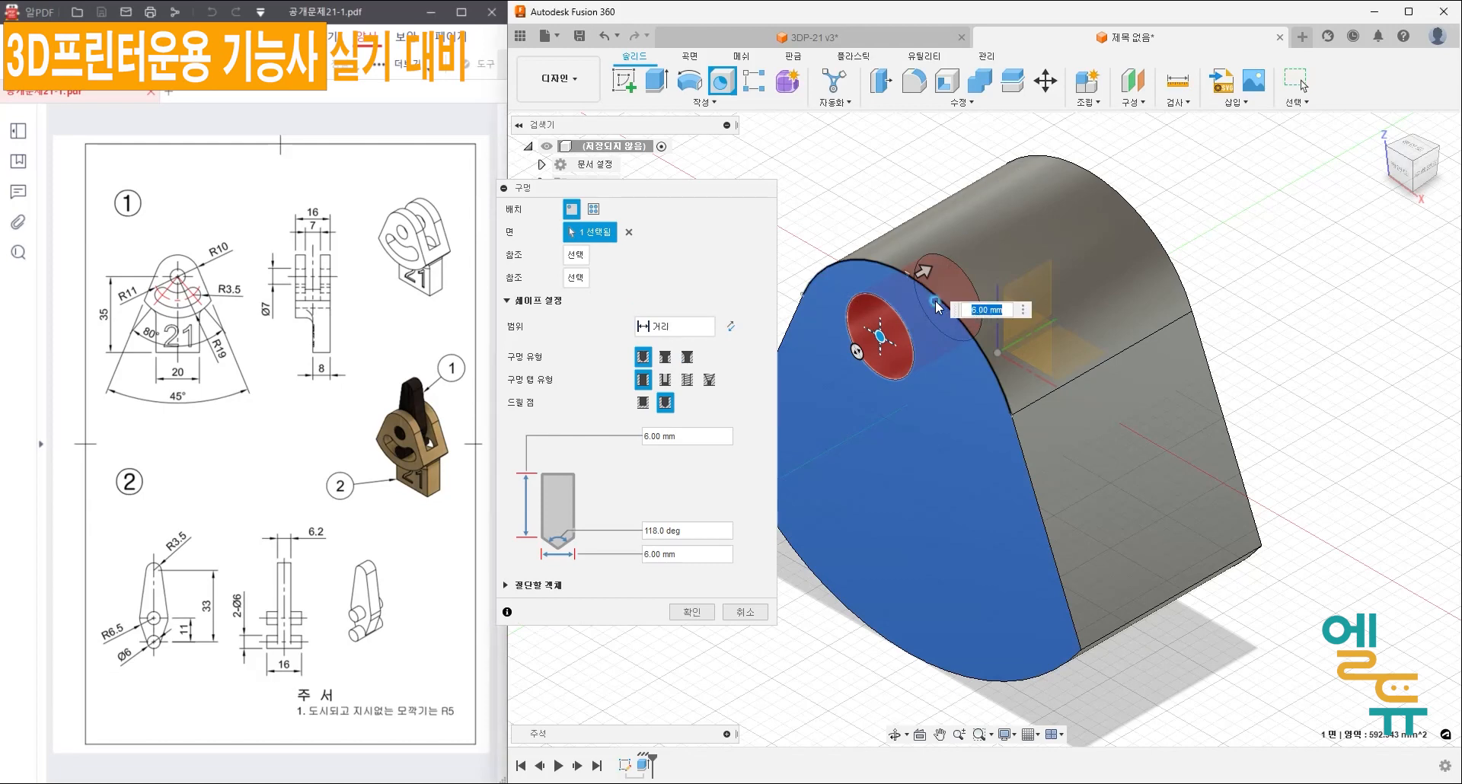
pyautogui.click(906, 404)
pyautogui.click(560, 560)
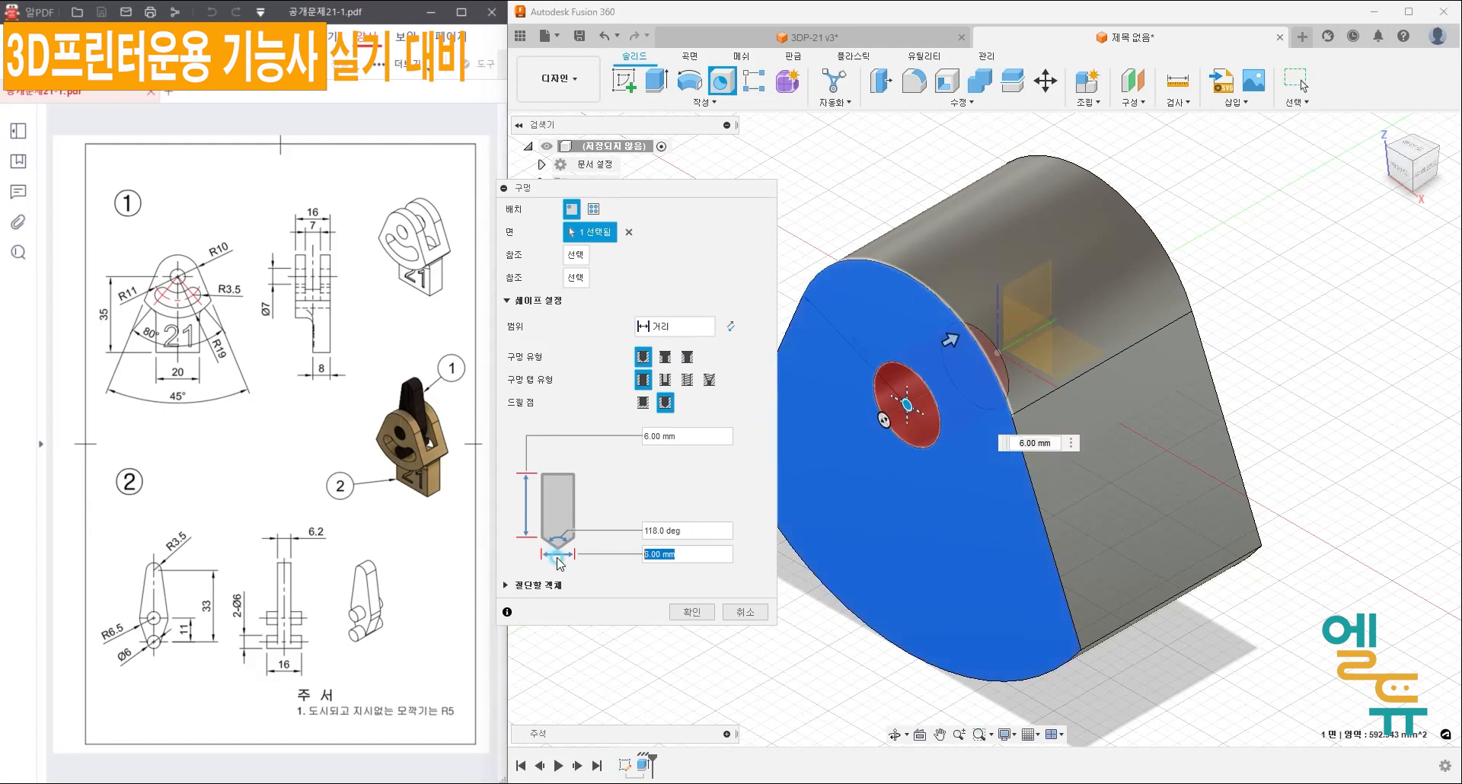
pyautogui.write('7')
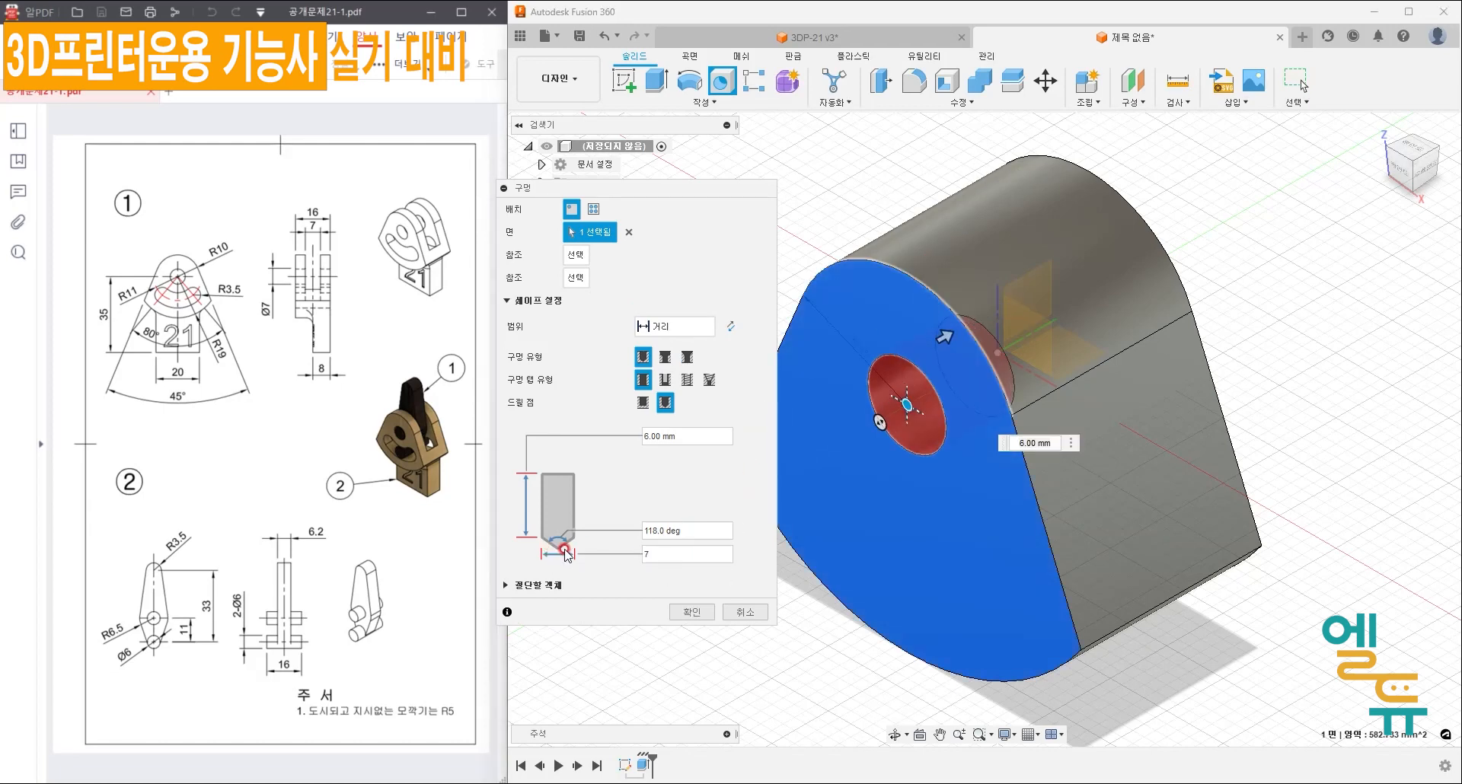
pyautogui.click(706, 325)
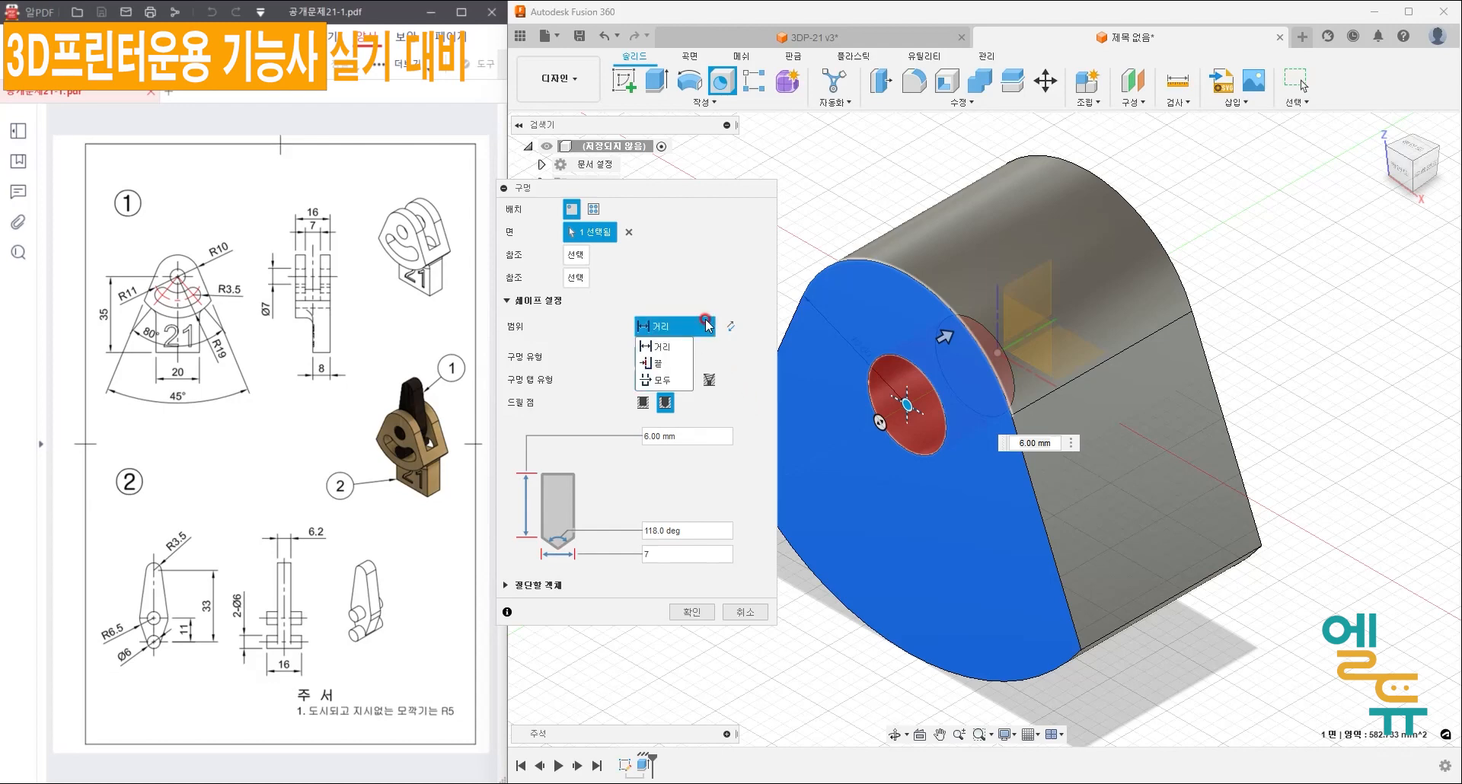
pyautogui.click(657, 379)
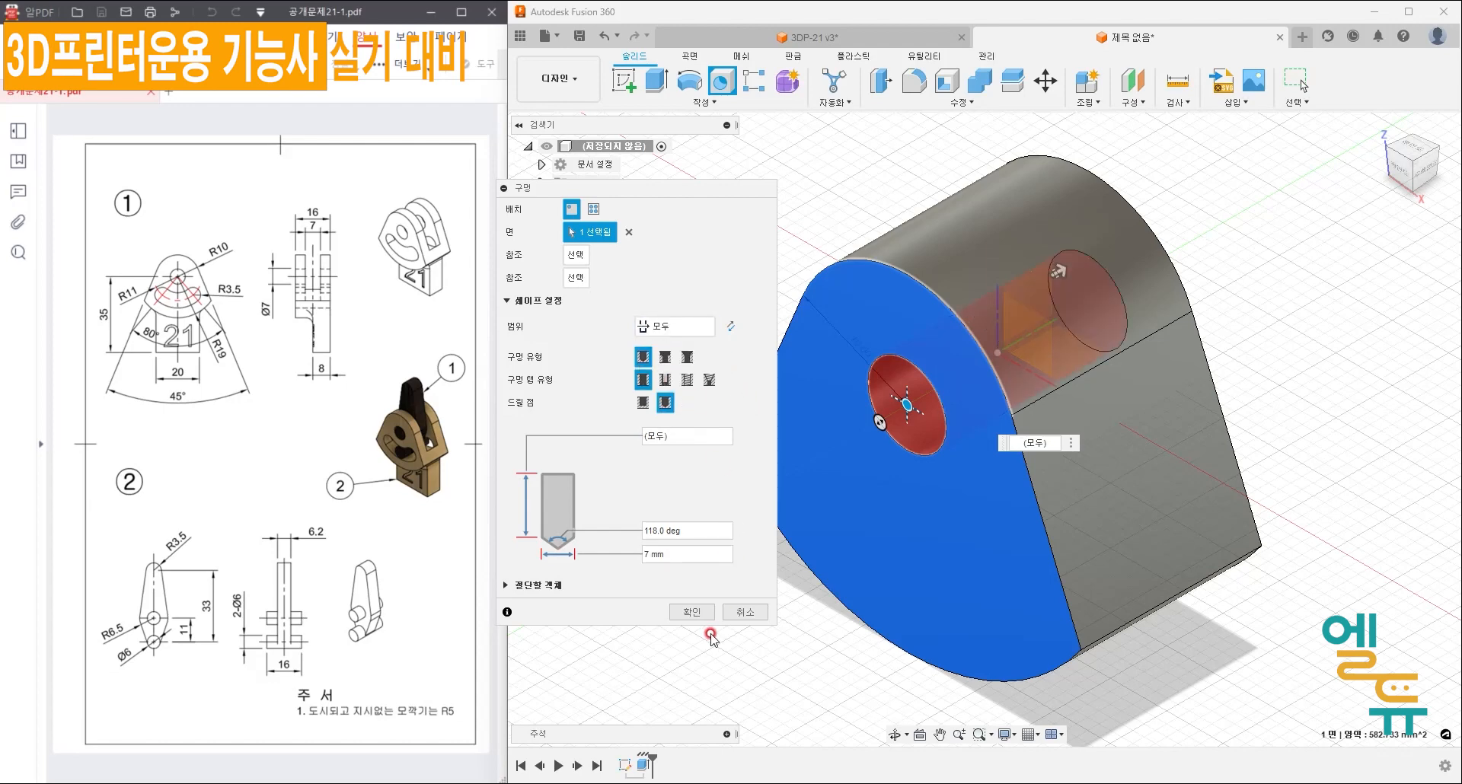
pyautogui.click(694, 613)
pyautogui.moveTo(719, 623); pyautogui.dragTo(736, 622, button='middle')
pyautogui.click(474, 513)
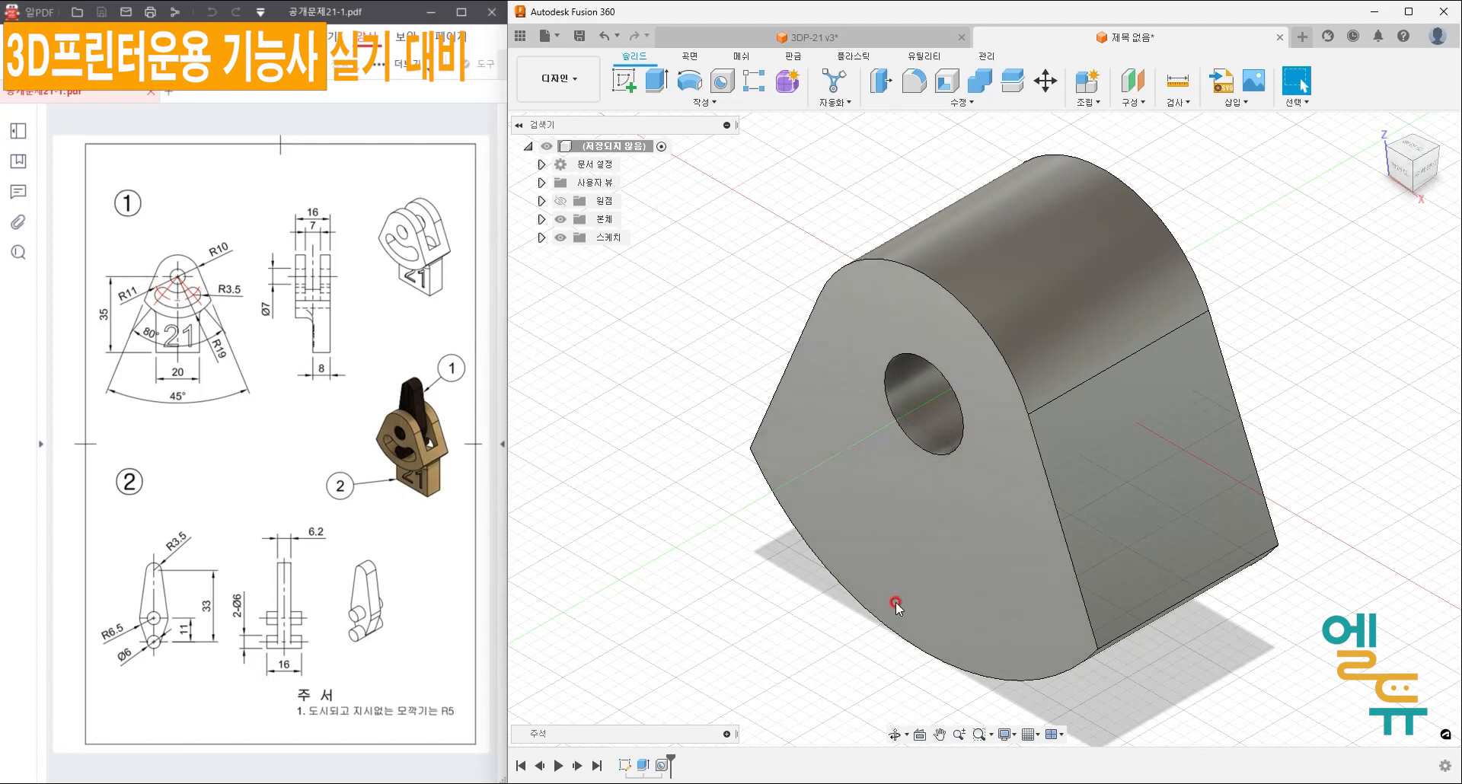
# - On a new sketch on the front face, draw a center-point arc slot below the hole, centred on it, with end radii about 1.9 mm
pyautogui.click(931, 556)
pyautogui.rightClick(930, 555)
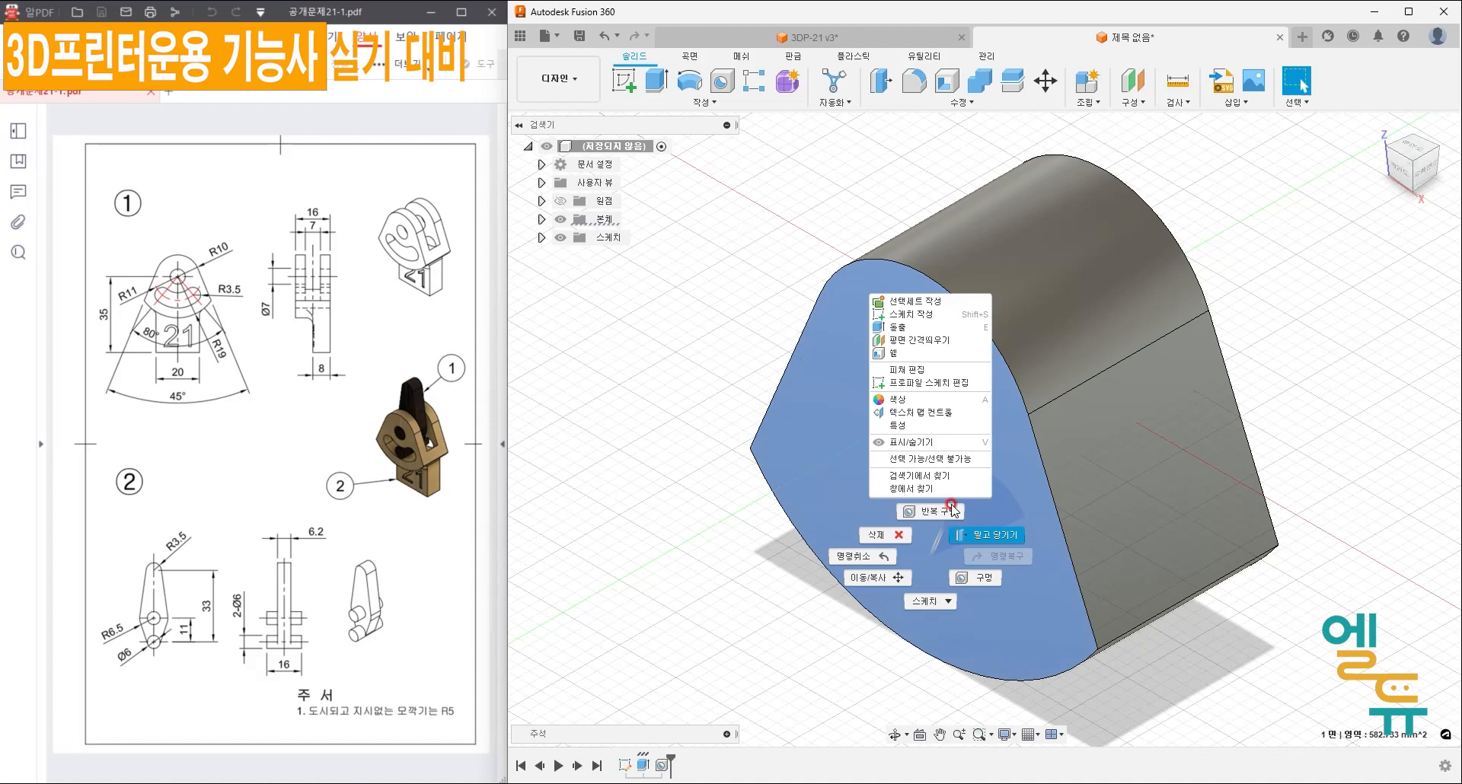
pyautogui.click(935, 314)
pyautogui.moveTo(816, 279); pyautogui.dragTo(731, 189, button='middle')
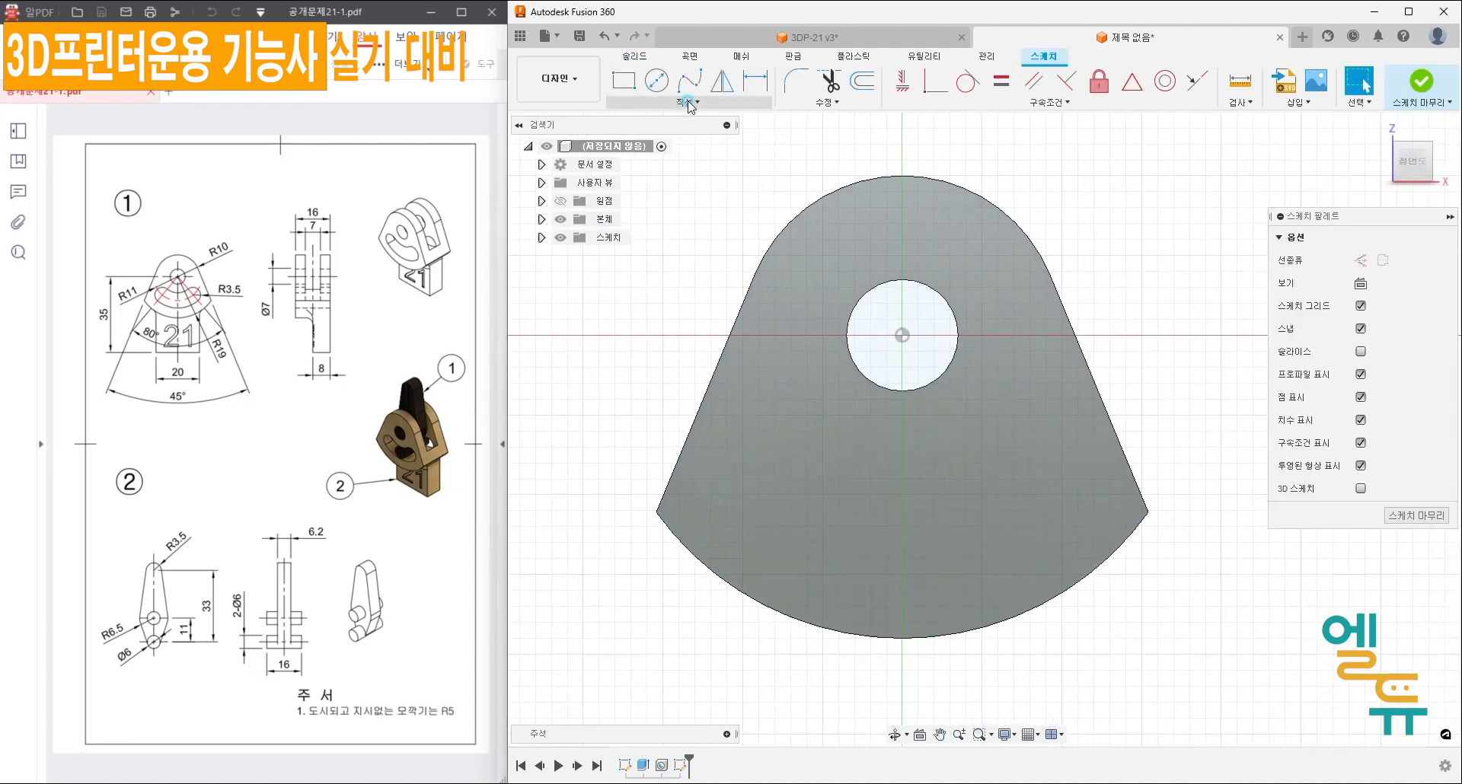
pyautogui.click(687, 102)
pyautogui.moveTo(667, 228)
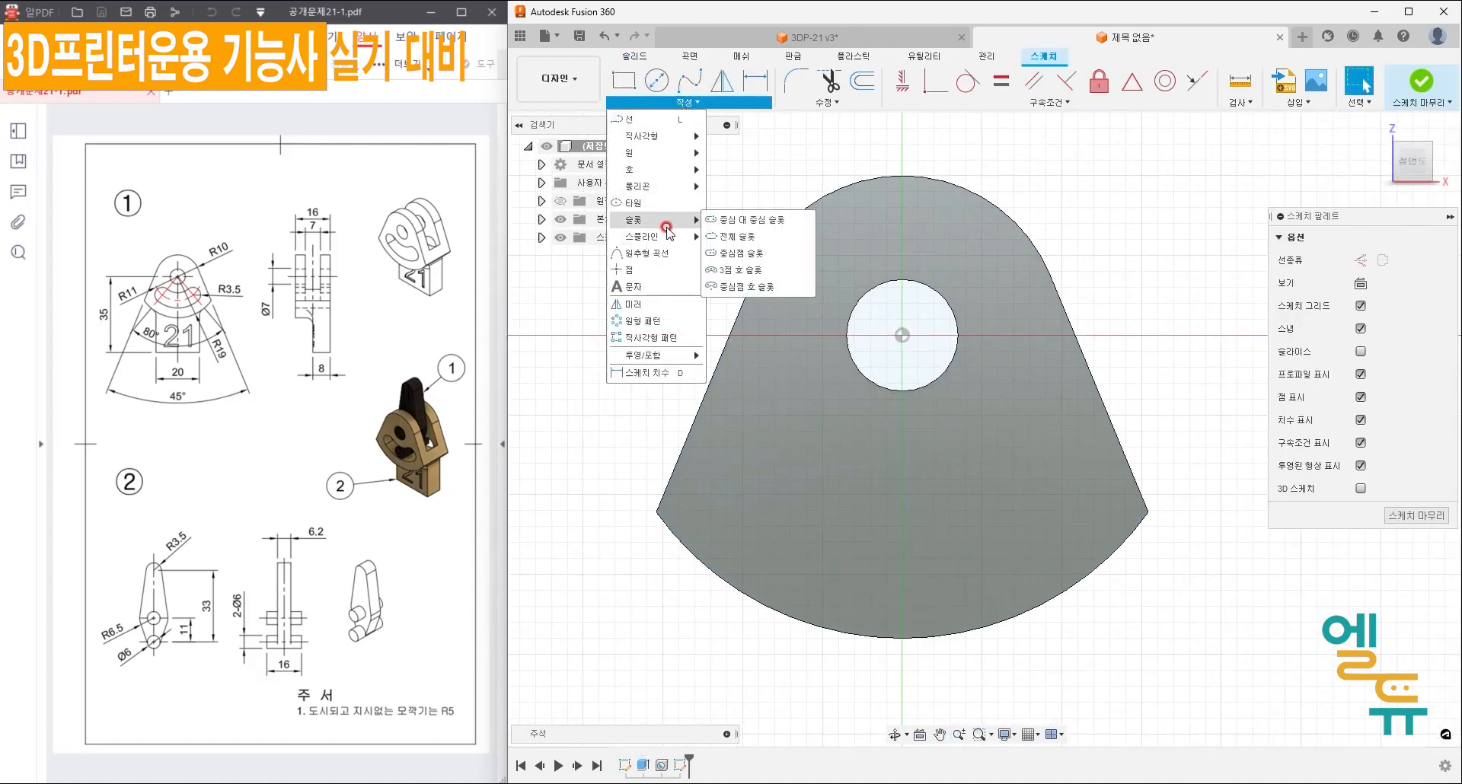
pyautogui.click(763, 287)
pyautogui.click(902, 335)
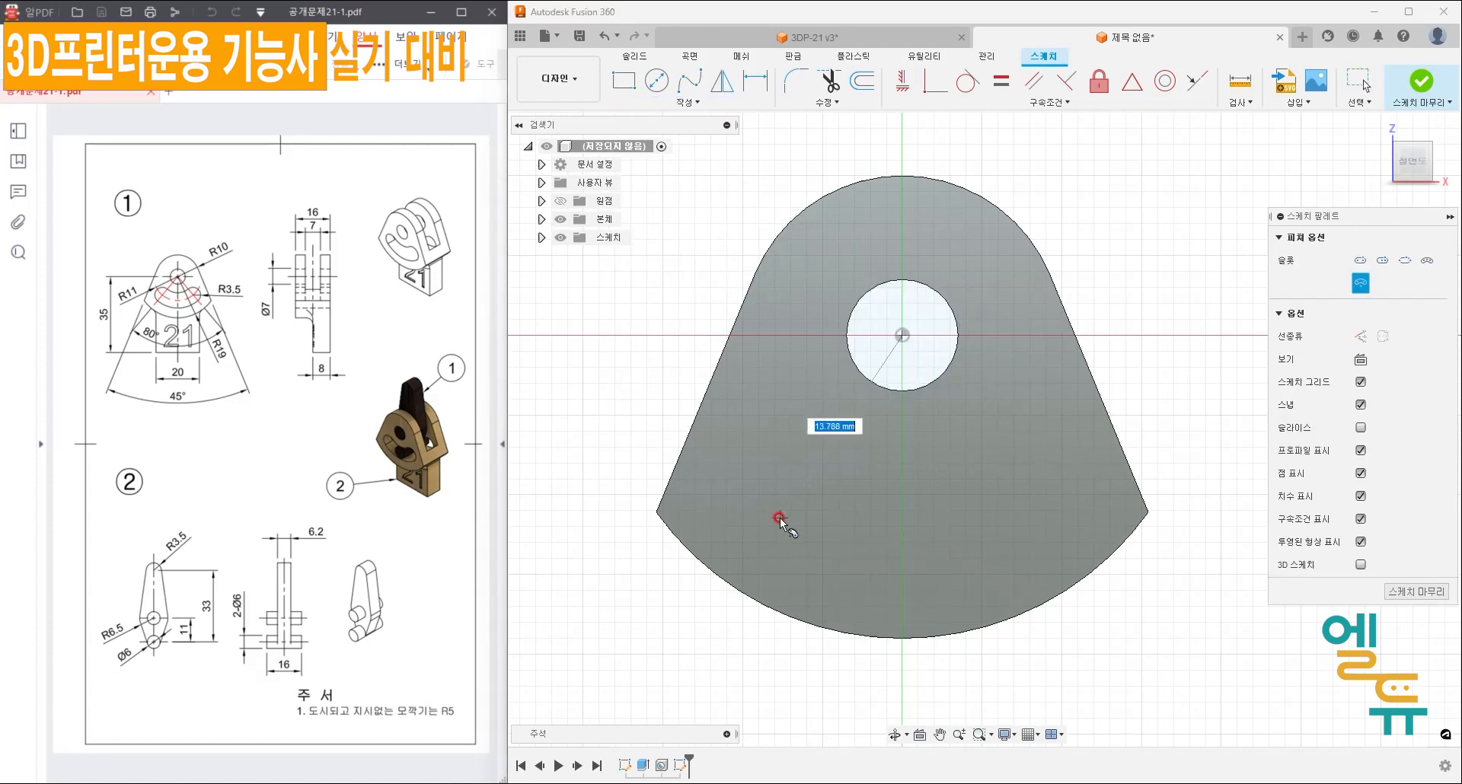
pyautogui.click(763, 490)
pyautogui.click(1030, 497)
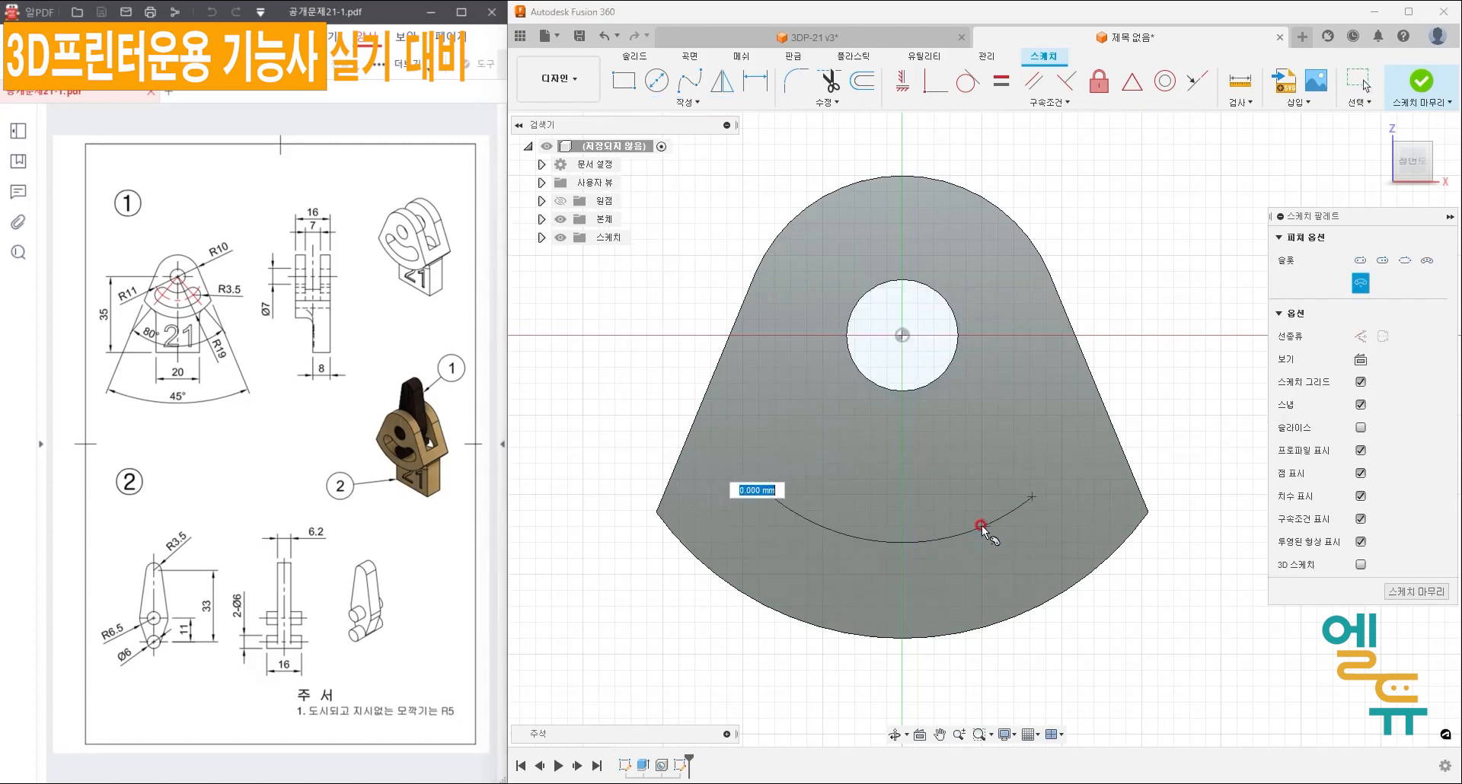
pyautogui.click(984, 560)
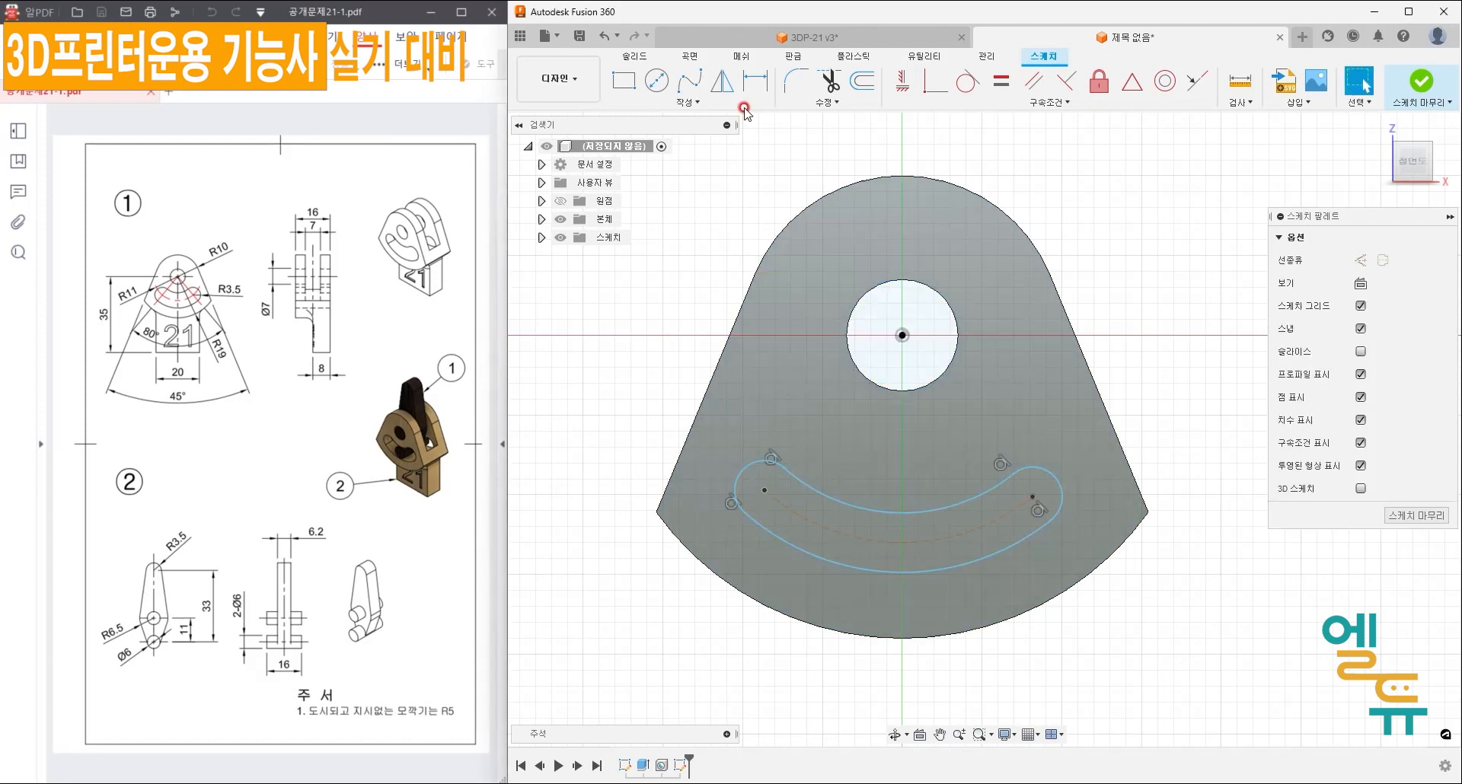
# - Dimension the radius of the slot's centre arc as 11 mm
pyautogui.press('d')
pyautogui.click(803, 523)
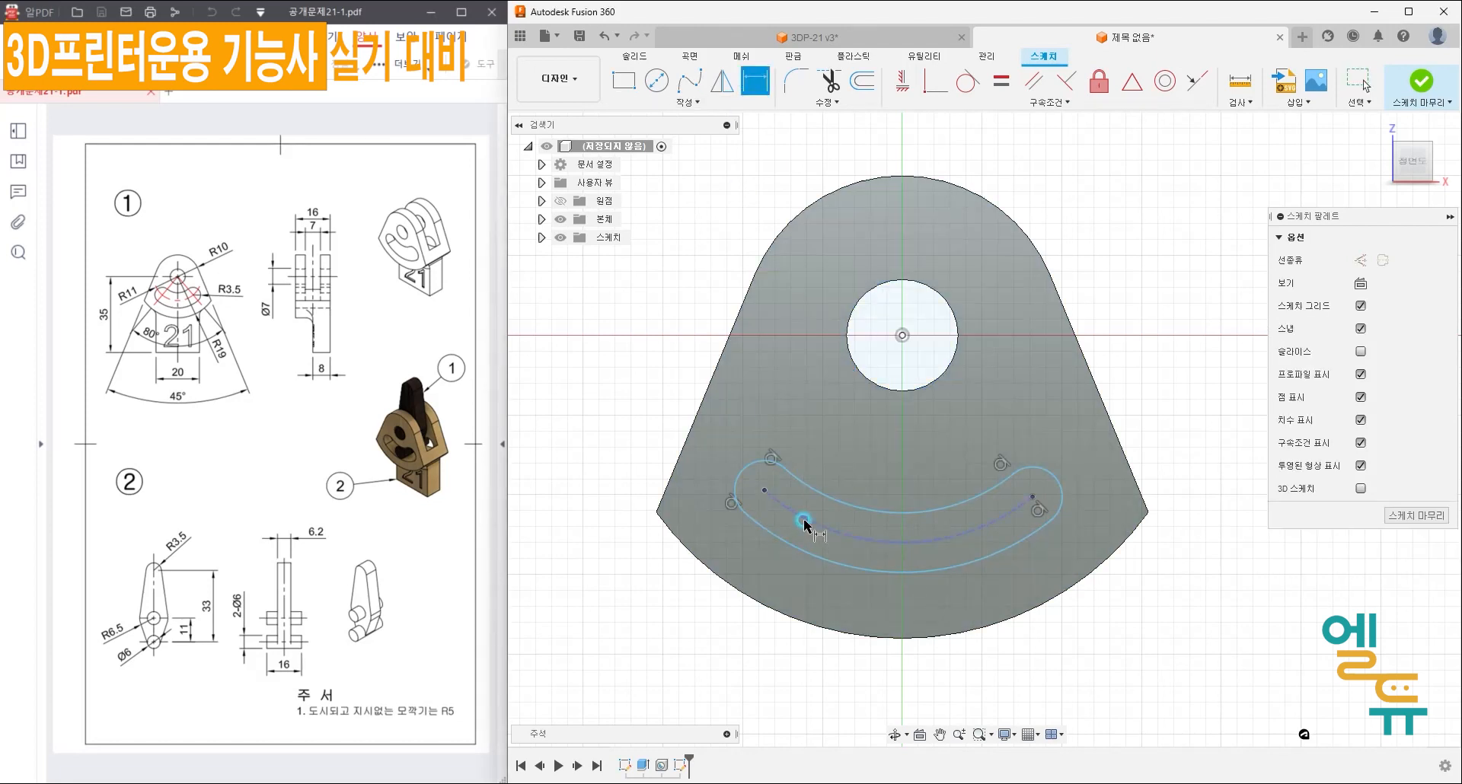
pyautogui.click(685, 618)
pyautogui.write('11')
pyautogui.press('Return')
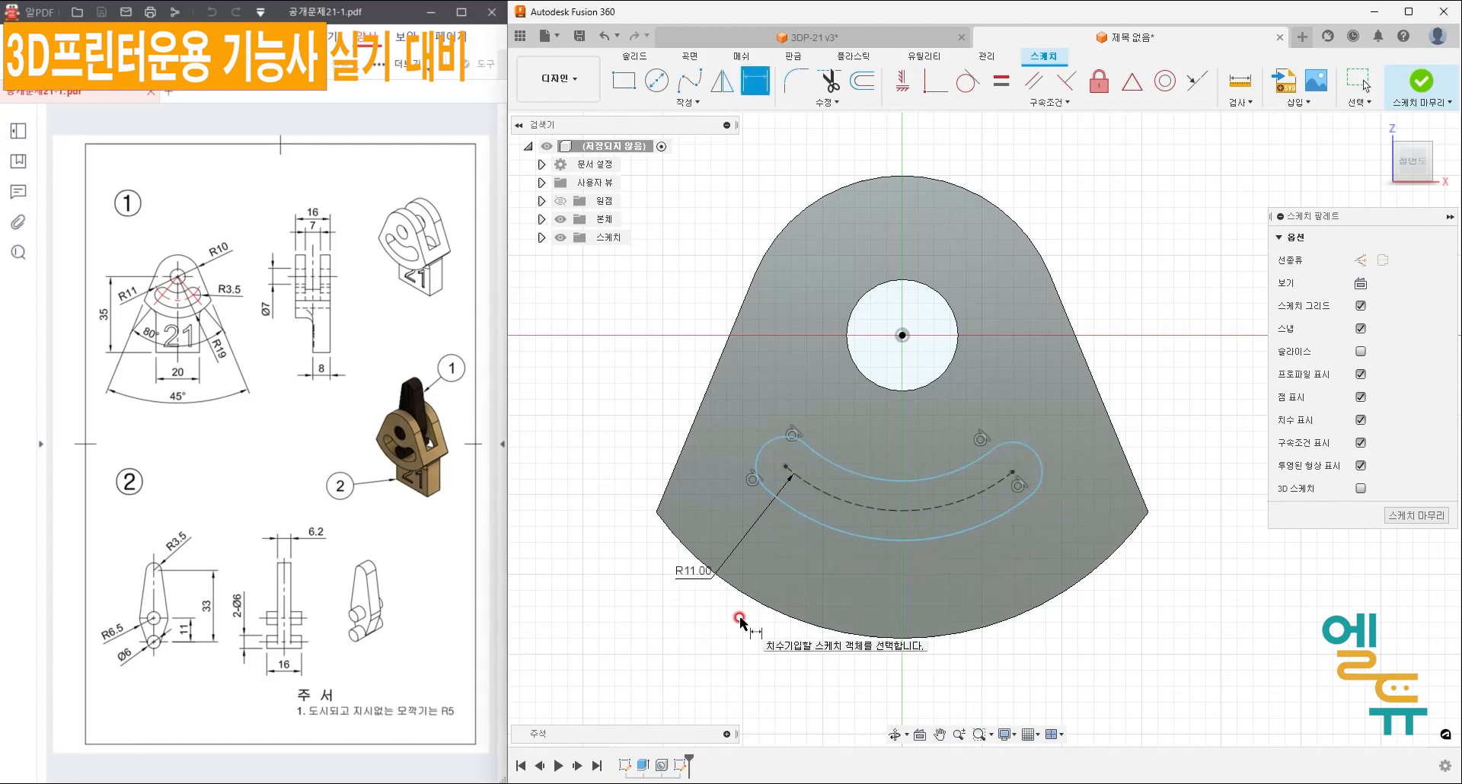
# - Dimension the radius of the slot's rounded end as 3.5 mm
pyautogui.click(768, 445)
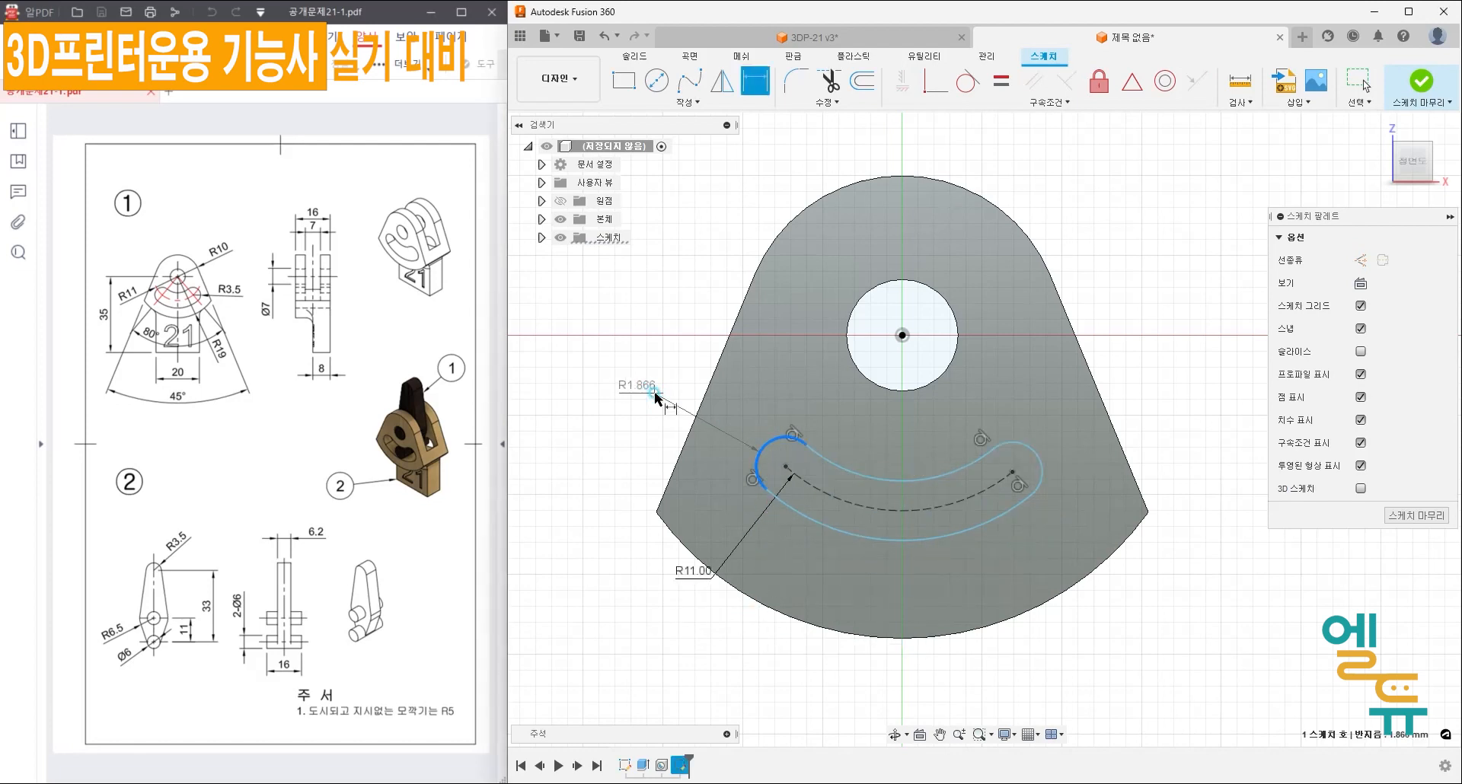
pyautogui.click(636, 419)
pyautogui.write('3.5')
pyautogui.press('Return')
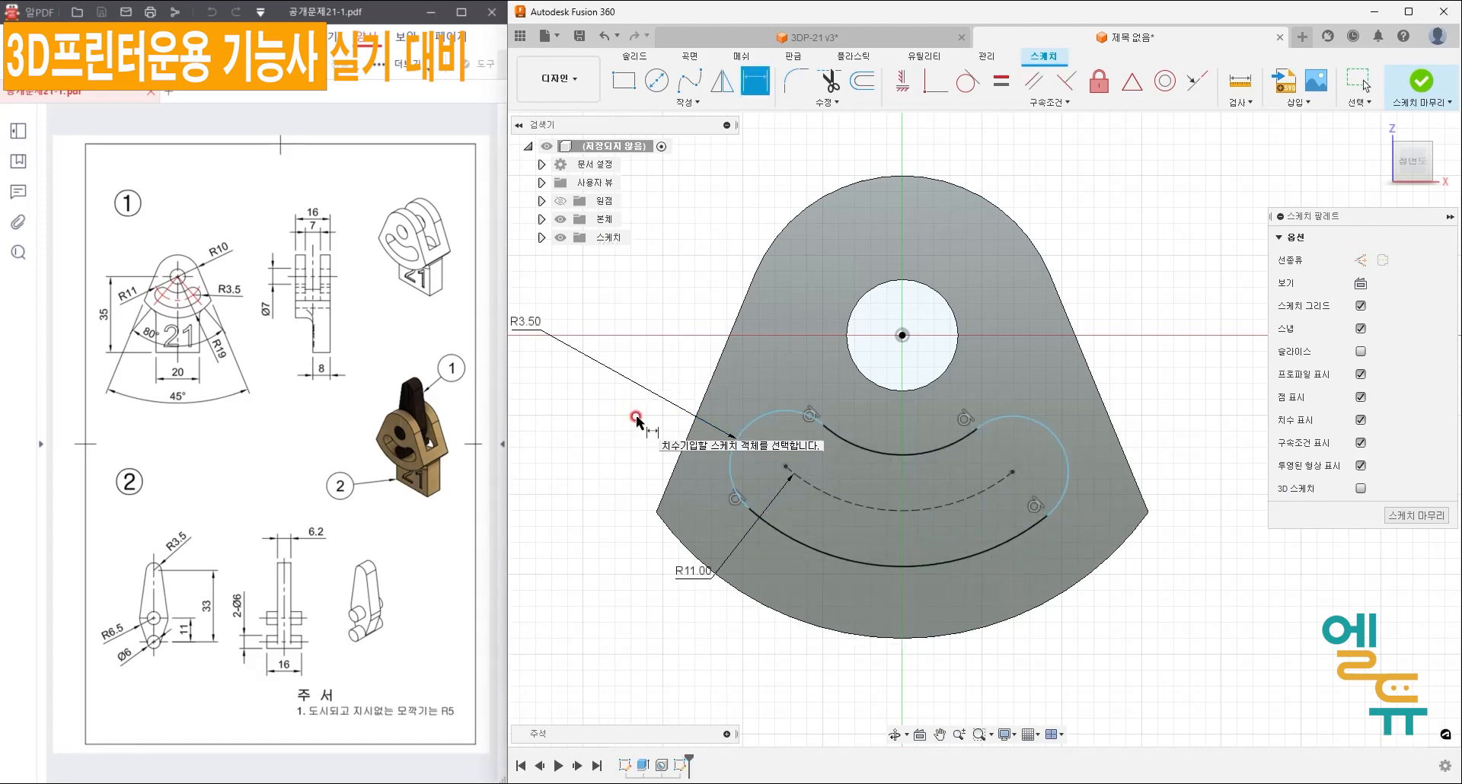
pyautogui.moveTo(767, 461)
pyautogui.mouseDown()
pyautogui.moveTo(750, 441)
pyautogui.moveTo(769, 462)
pyautogui.mouseUp()
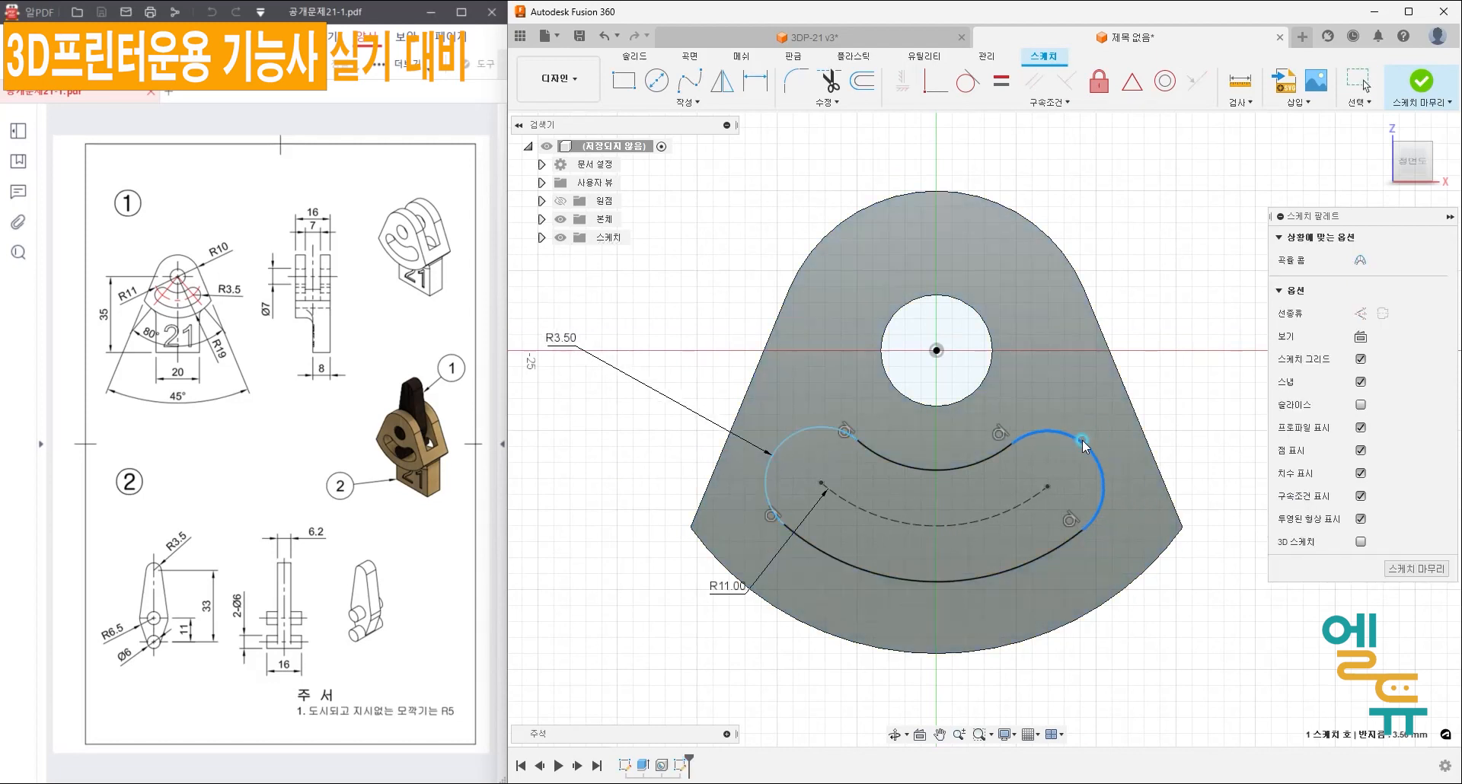
pyautogui.click(1198, 411)
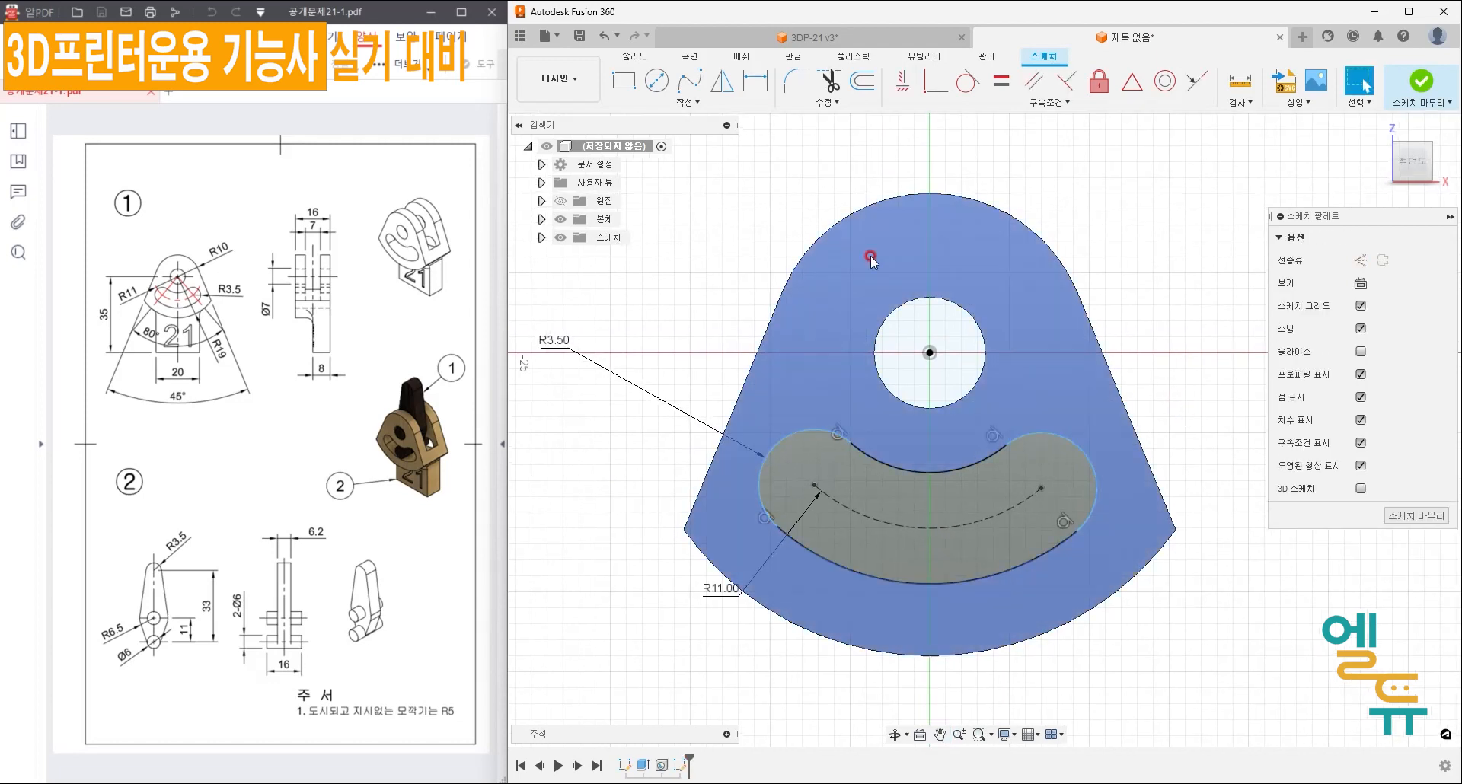
# - Draw a vertical line about 5 mm long downward from the centre of the 7 mm hole
pyautogui.click(653, 99)
pyautogui.click(674, 204)
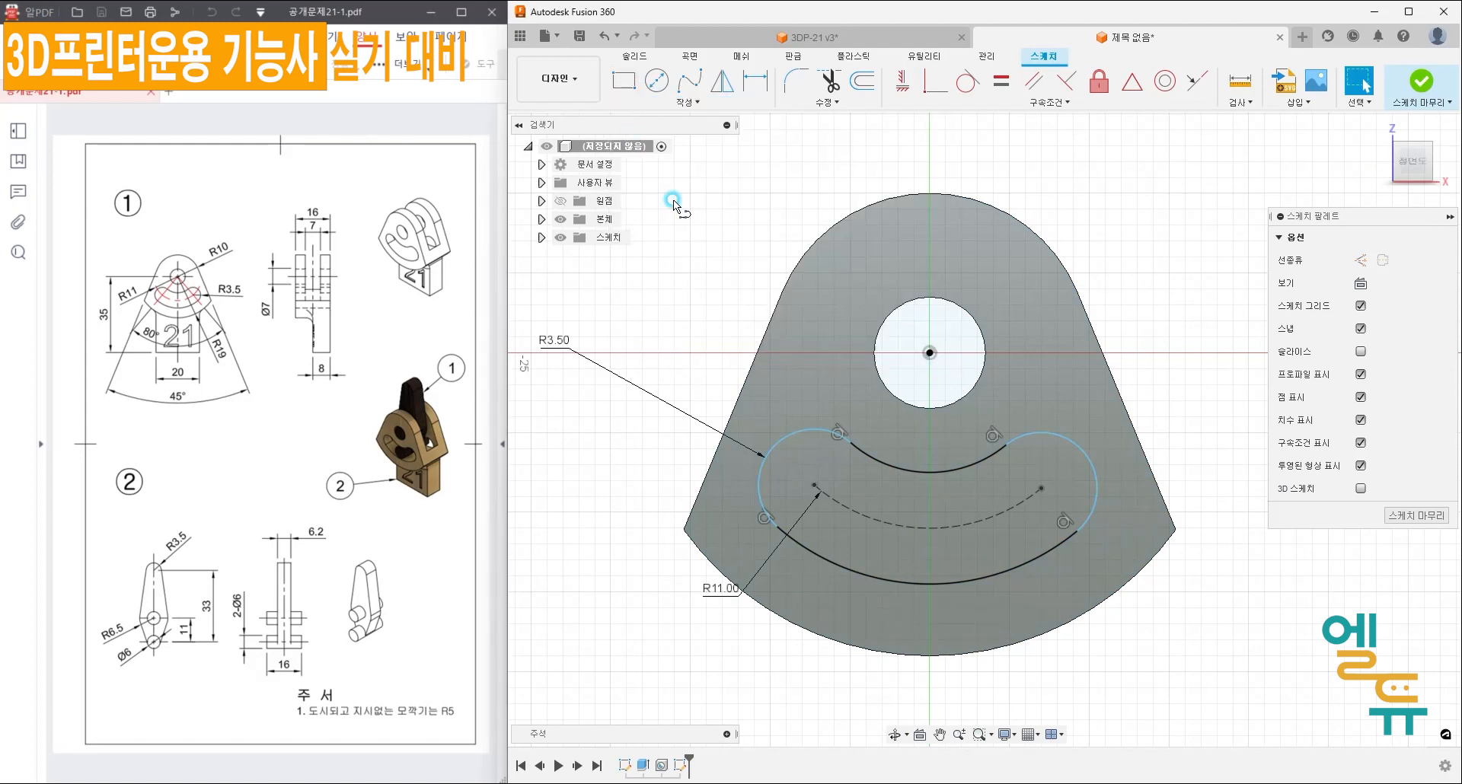
pyautogui.click(929, 352)
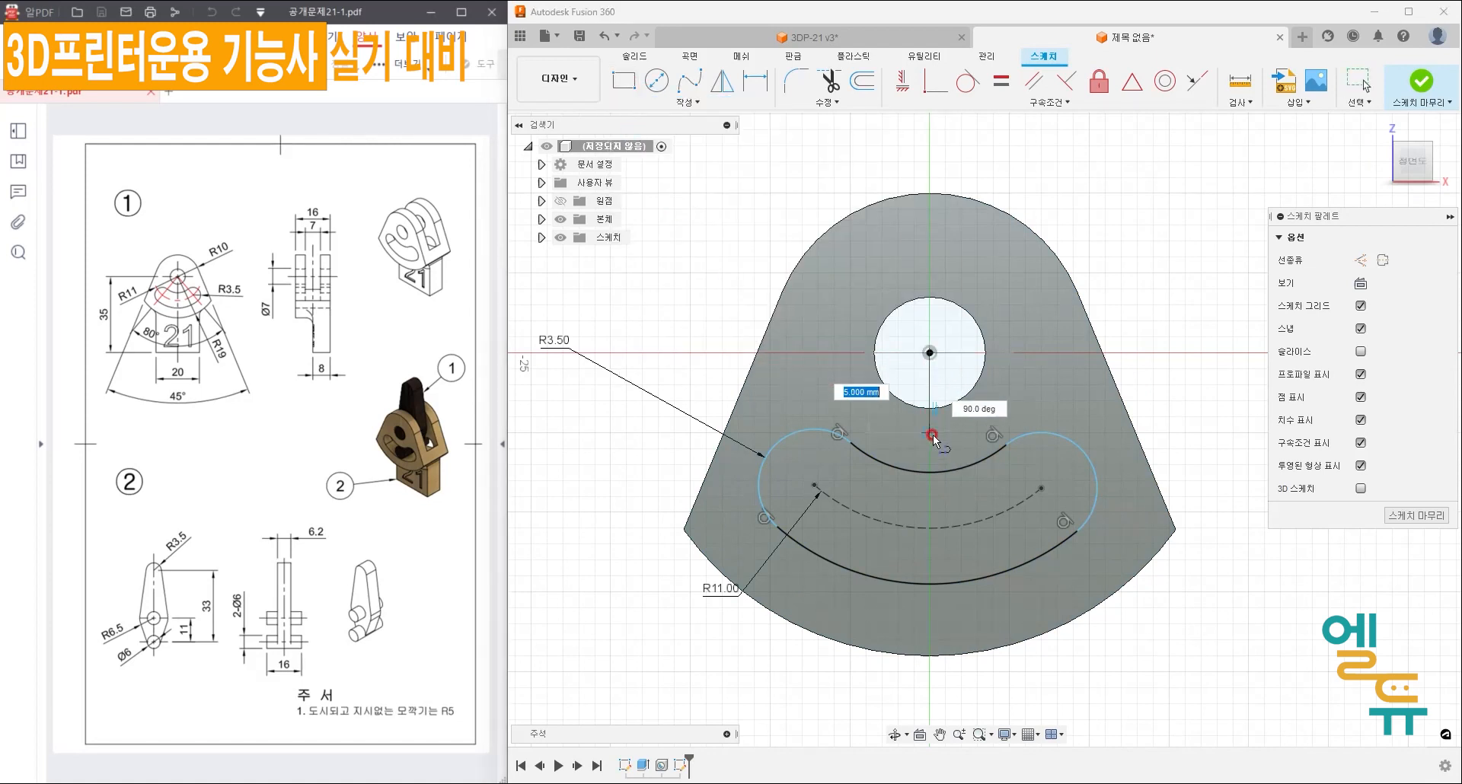
pyautogui.click(929, 433)
pyautogui.press('Escape')
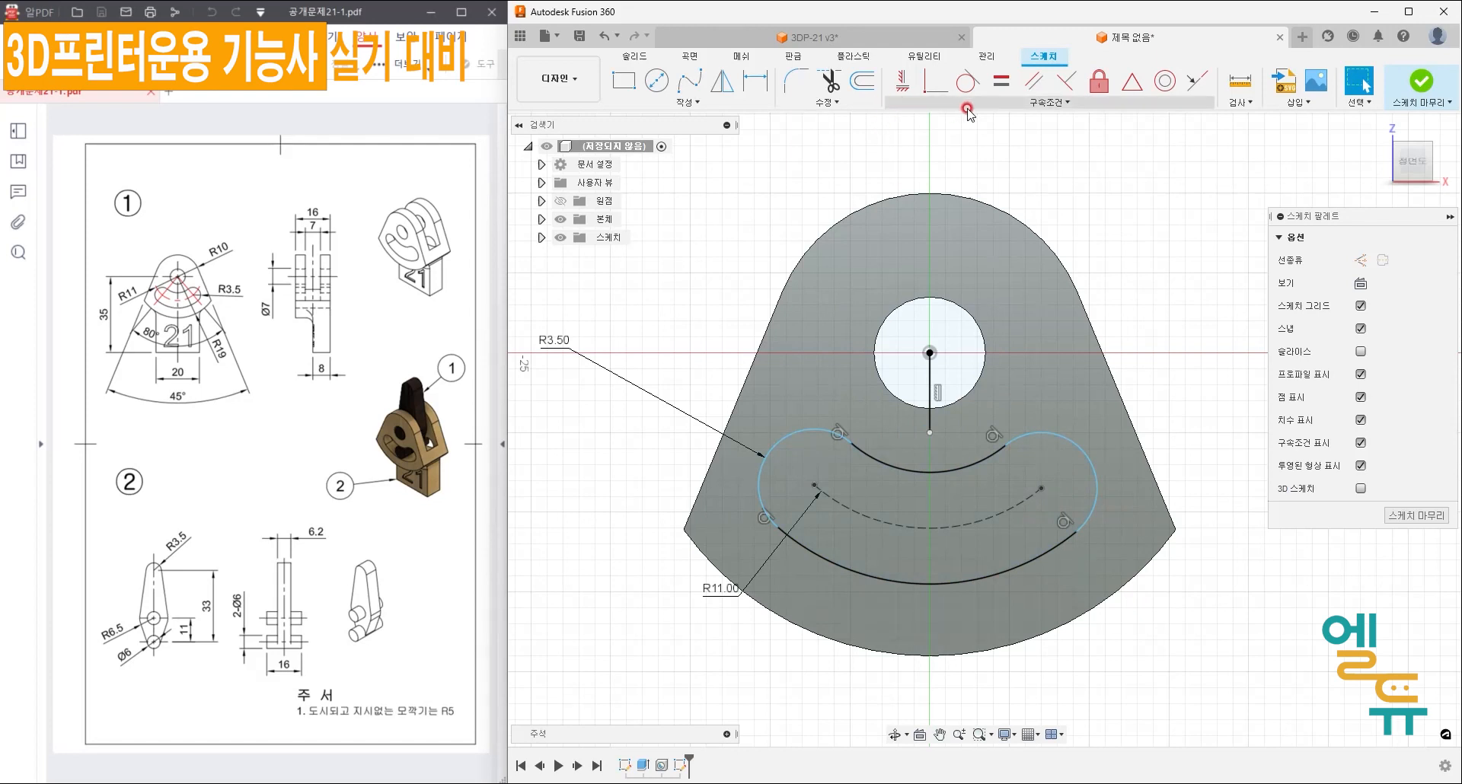
# - Make the slot's two rounded ends symmetric about the vertical line and test the constraint by moving one end
pyautogui.click(967, 102)
pyautogui.click(925, 286)
pyautogui.click(791, 431)
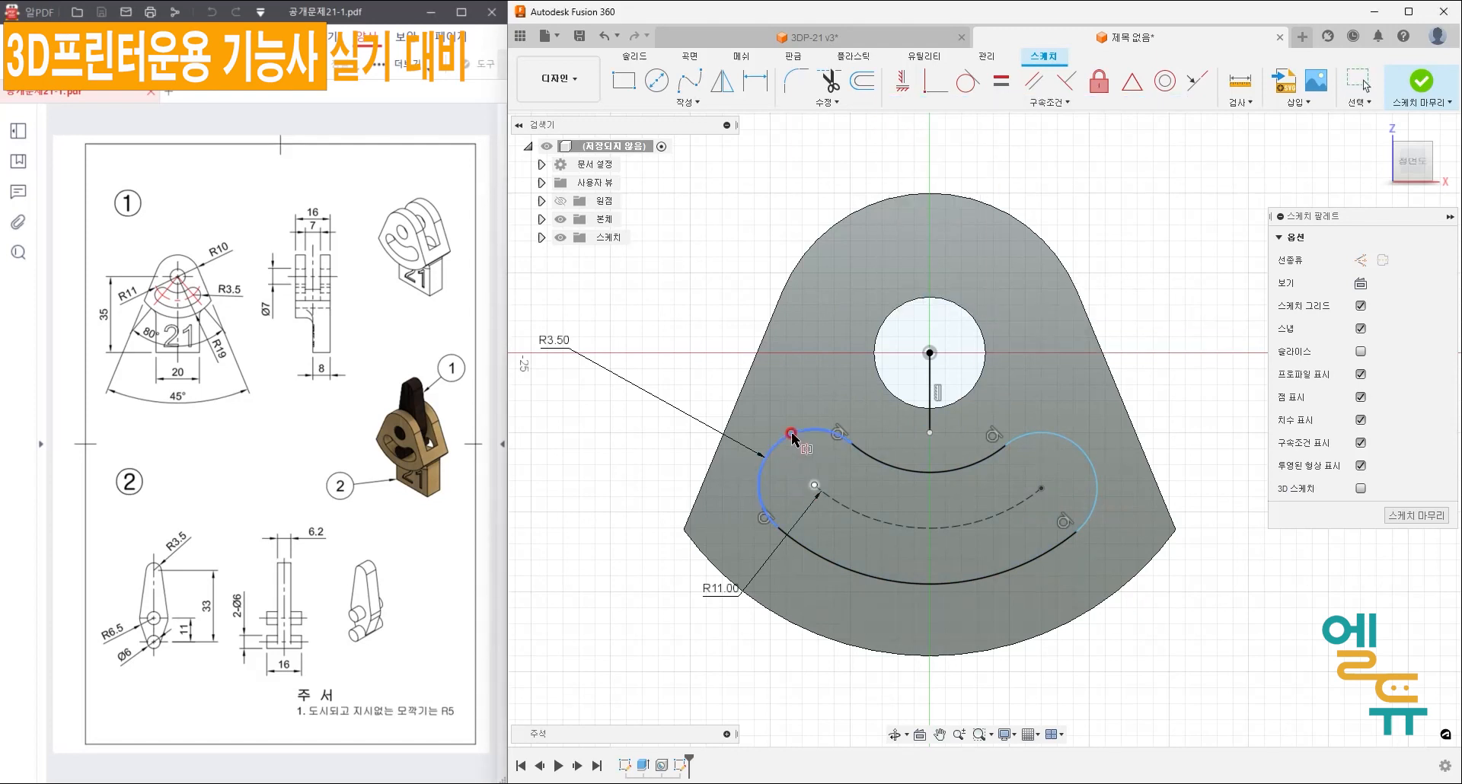
pyautogui.click(1032, 433)
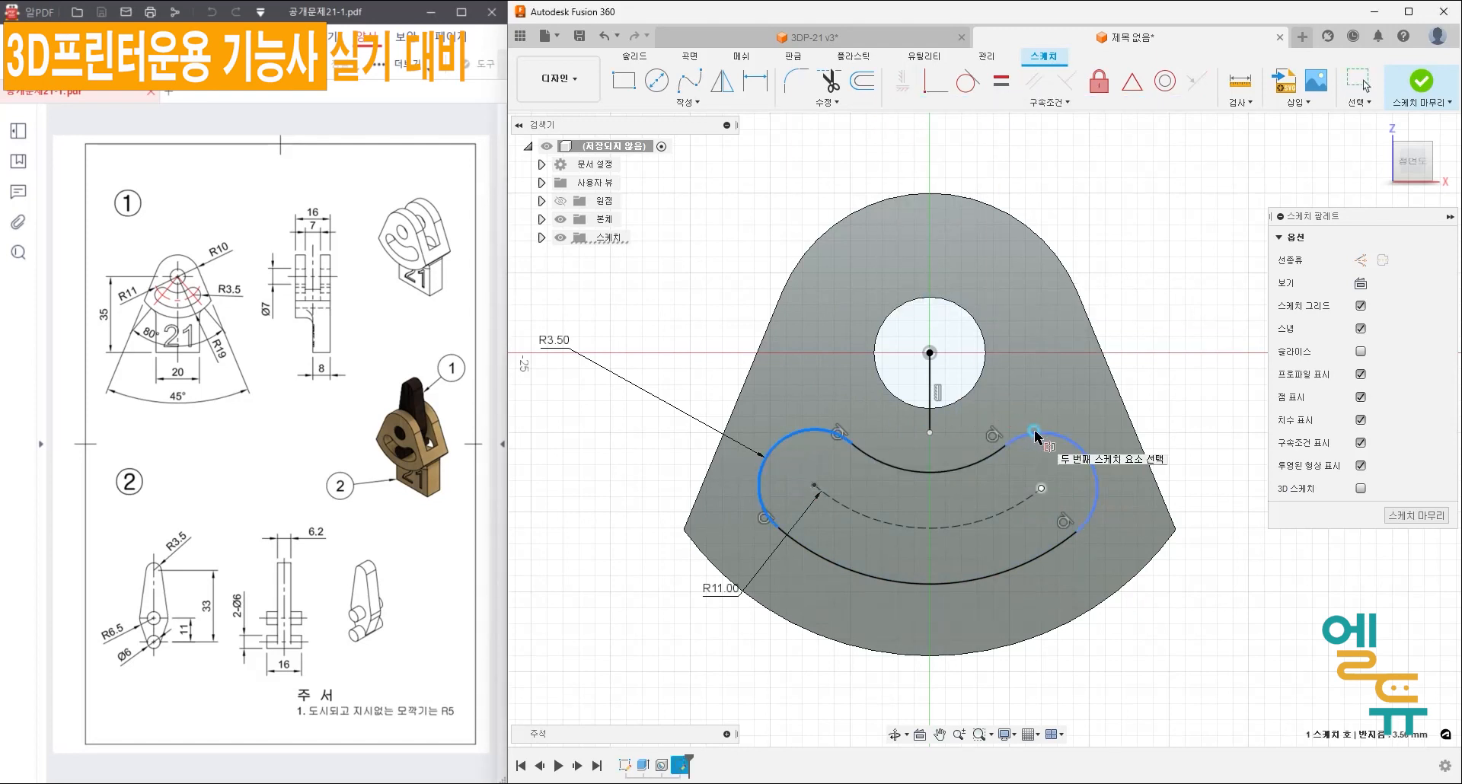
pyautogui.click(931, 375)
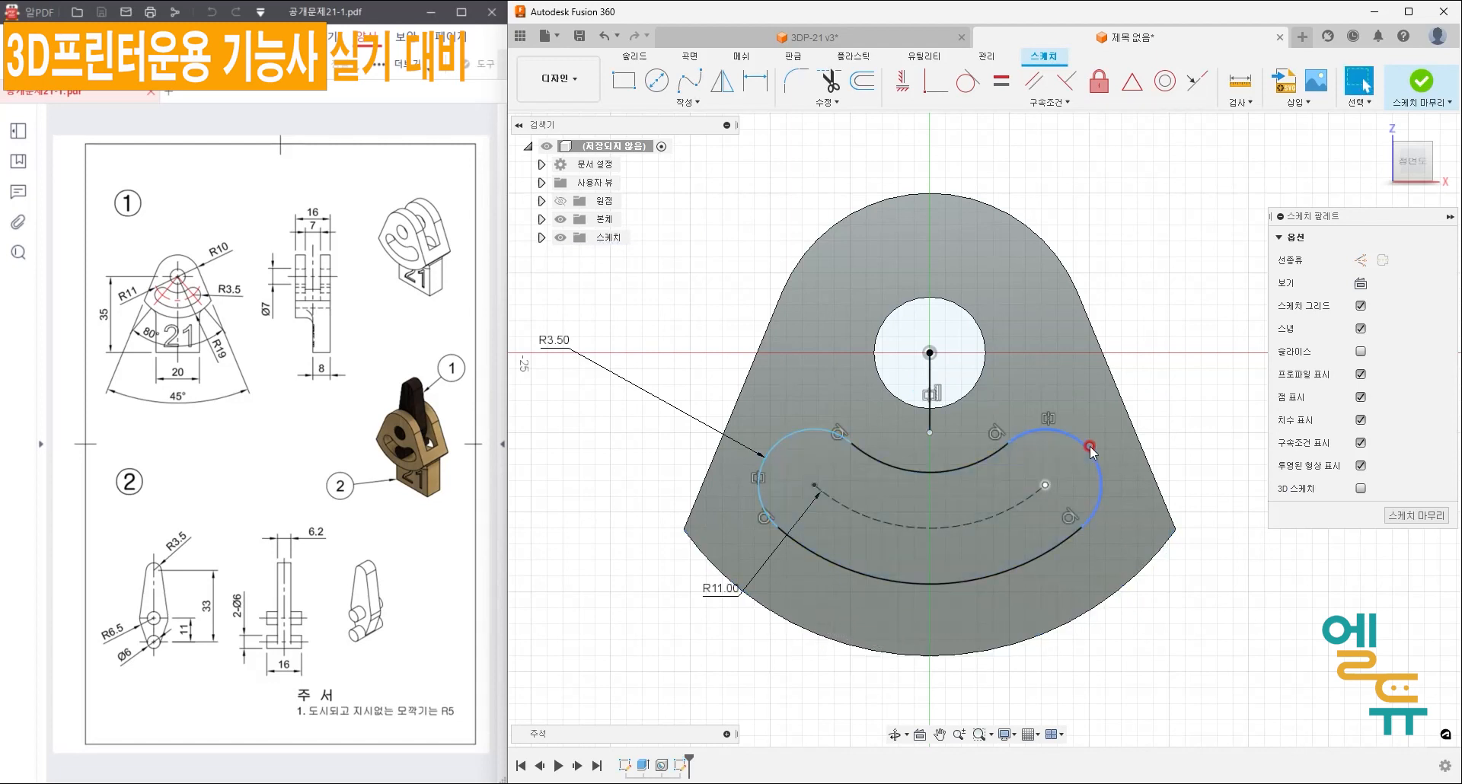
pyautogui.moveTo(1086, 464)
pyautogui.mouseDown()
pyautogui.moveTo(1034, 484)
pyautogui.moveTo(1084, 452)
pyautogui.mouseUp()
pyautogui.click(1166, 411)
pyautogui.moveTo(1158, 411); pyautogui.dragTo(1138, 380, button='middle')
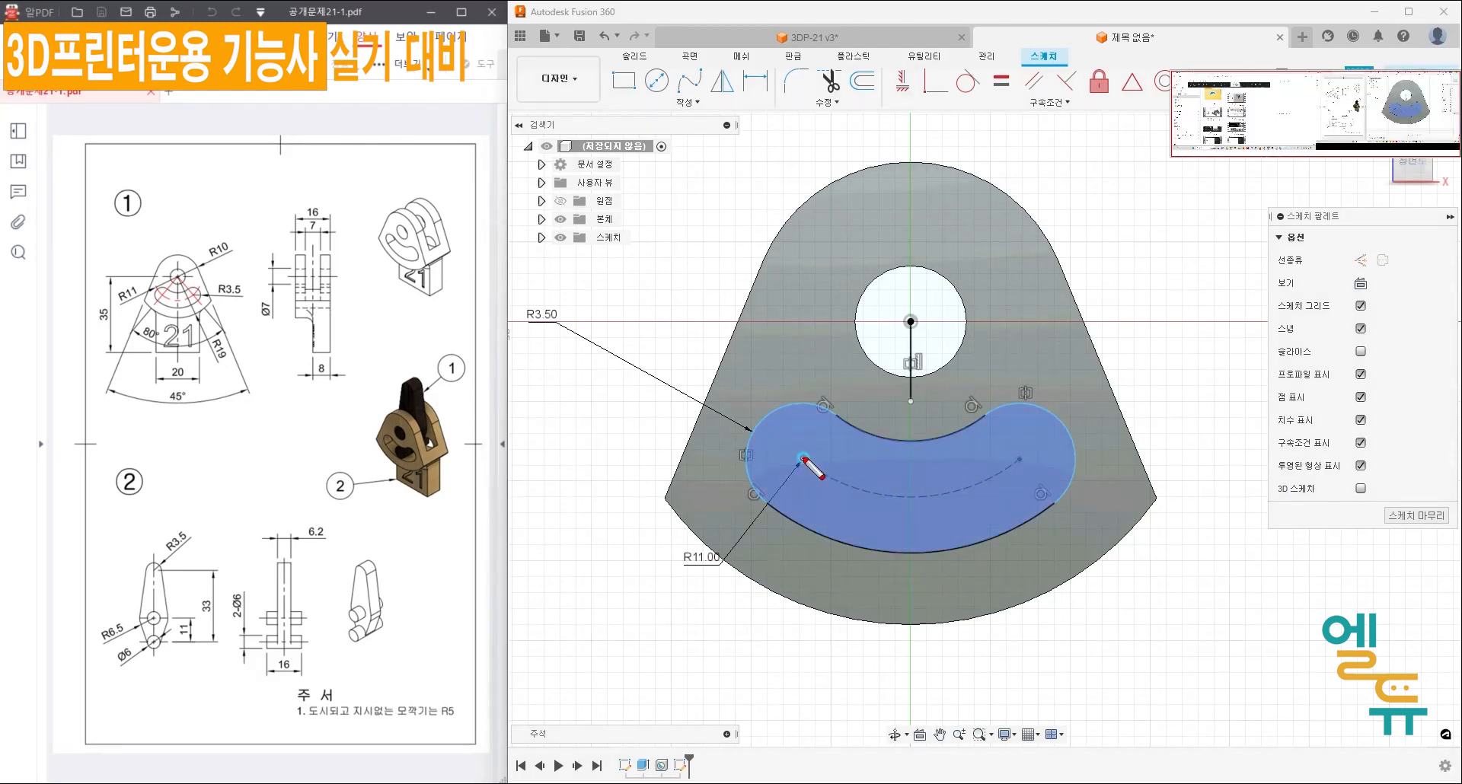
pyautogui.moveTo(803, 458)
pyautogui.mouseDown()
pyautogui.moveTo(913, 347)
pyautogui.moveTo(1013, 463)
pyautogui.mouseUp()
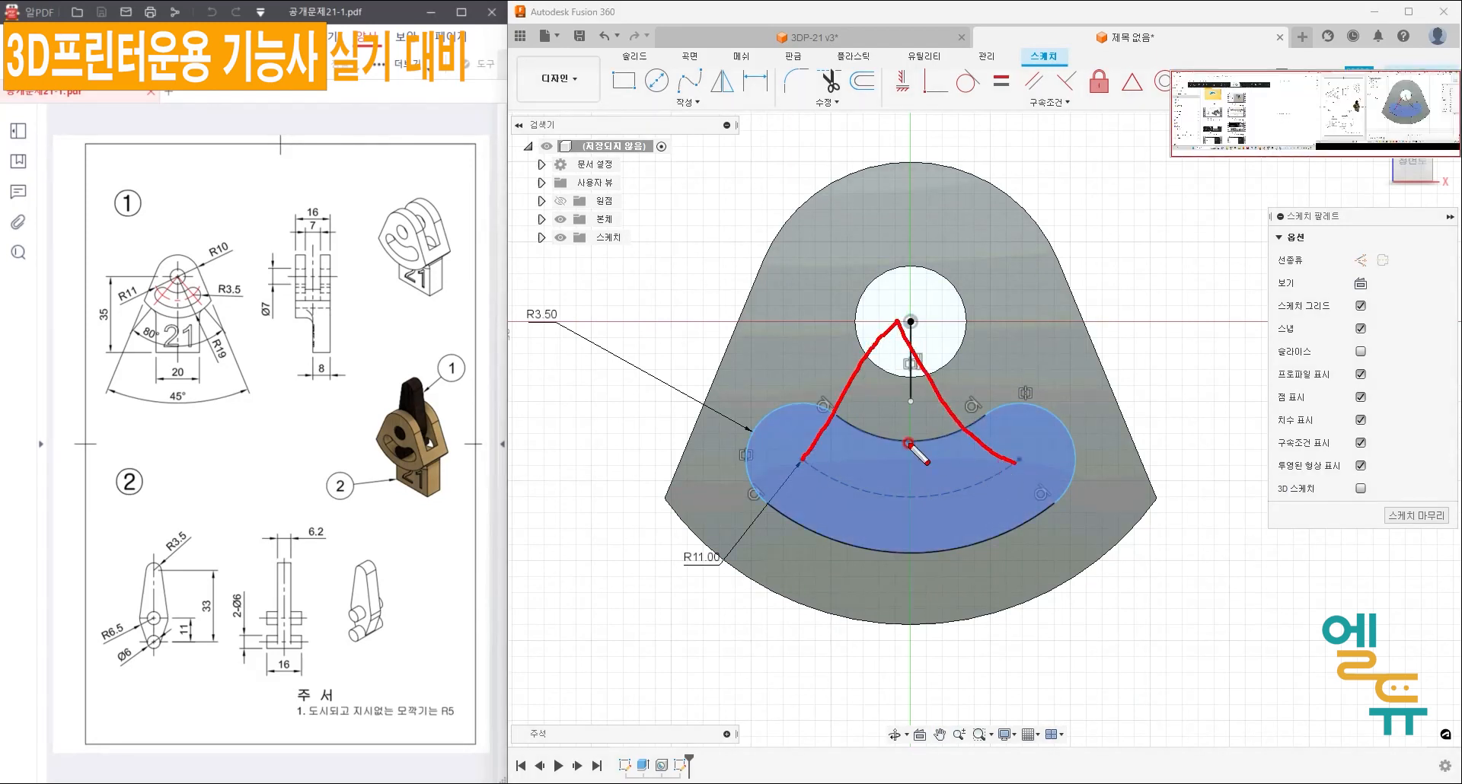
pyautogui.press('Escape')
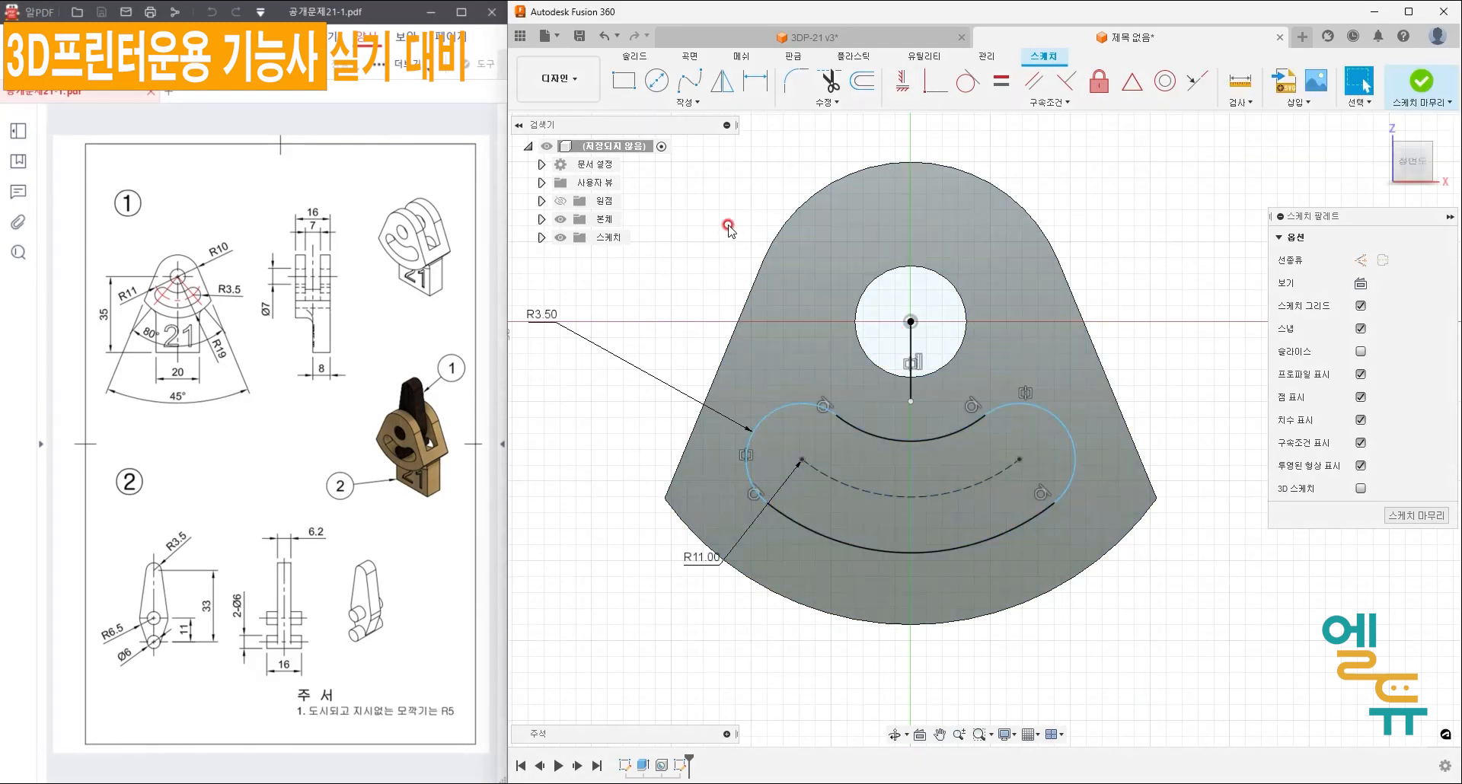
# - Dimension the angle between the slot's two end centres about the hole's centre as 80 degrees
pyautogui.click(754, 84)
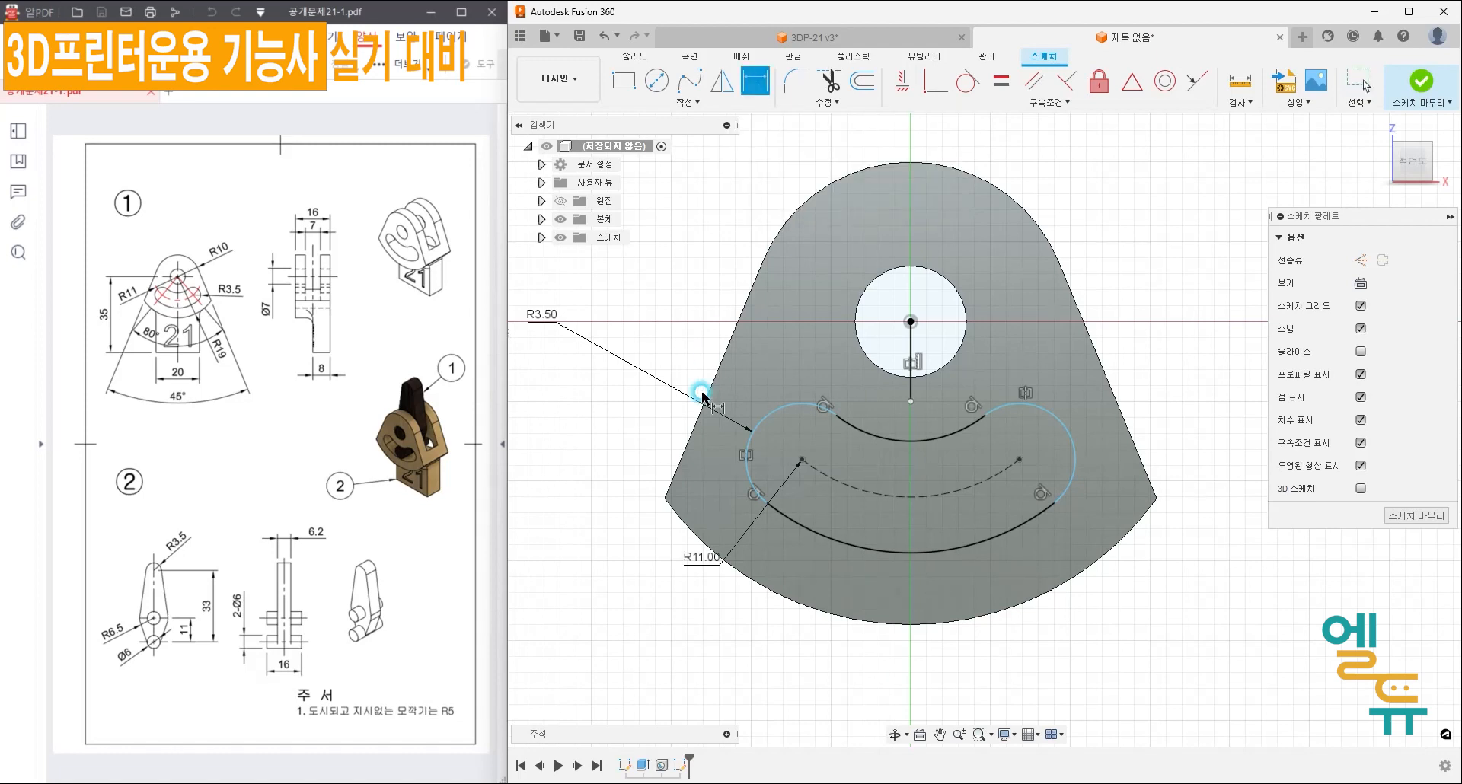
pyautogui.click(800, 459)
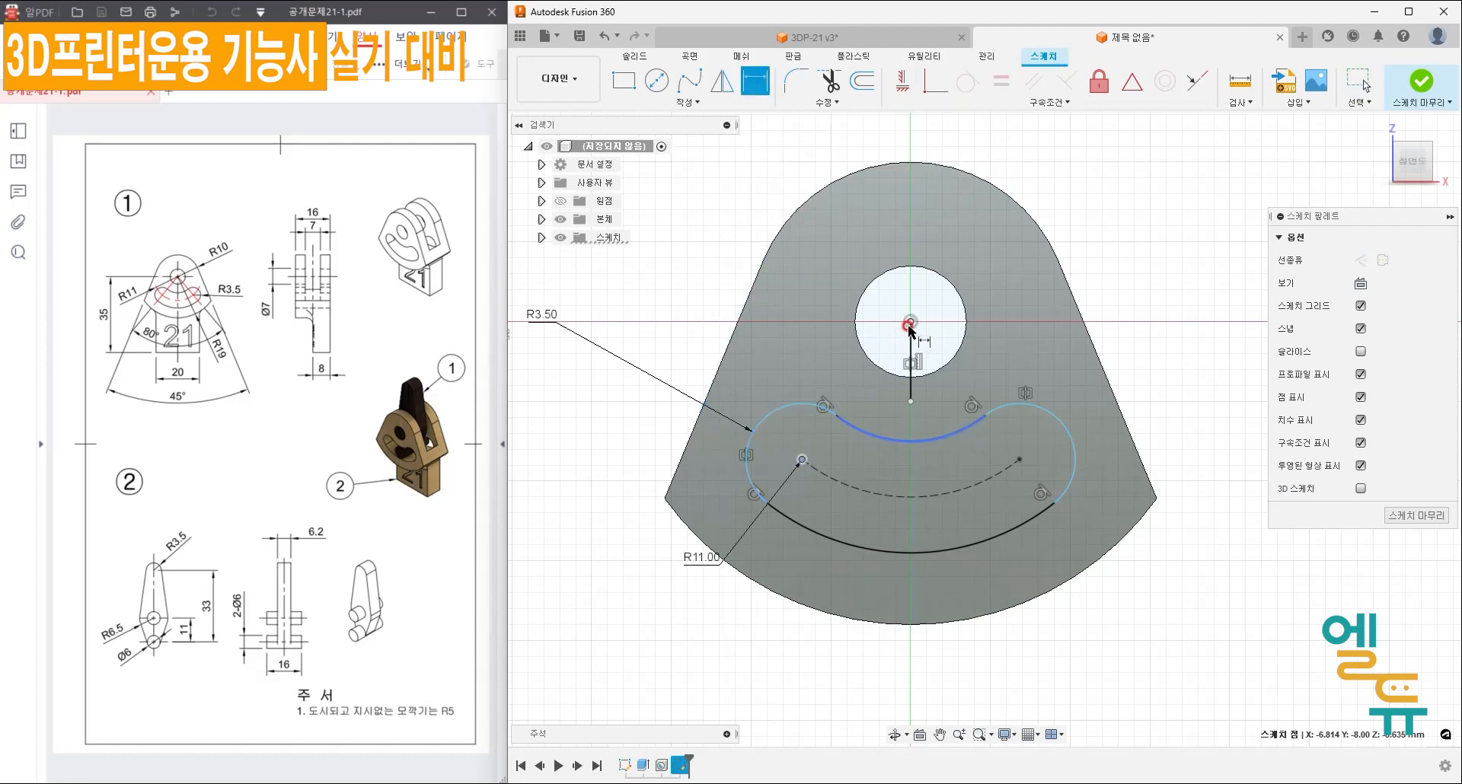
pyautogui.click(911, 321)
pyautogui.click(1019, 459)
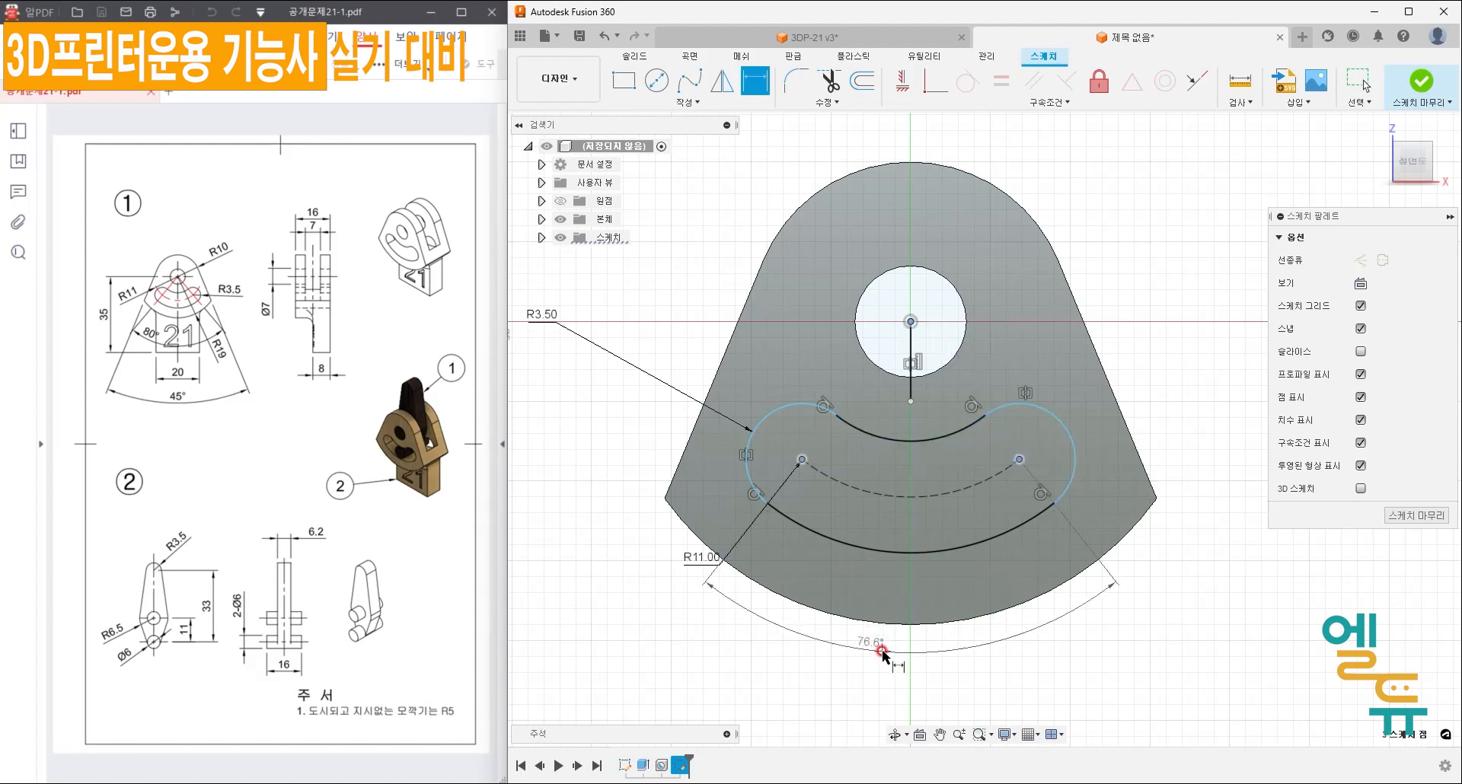
pyautogui.write('80')
pyautogui.press('Return')
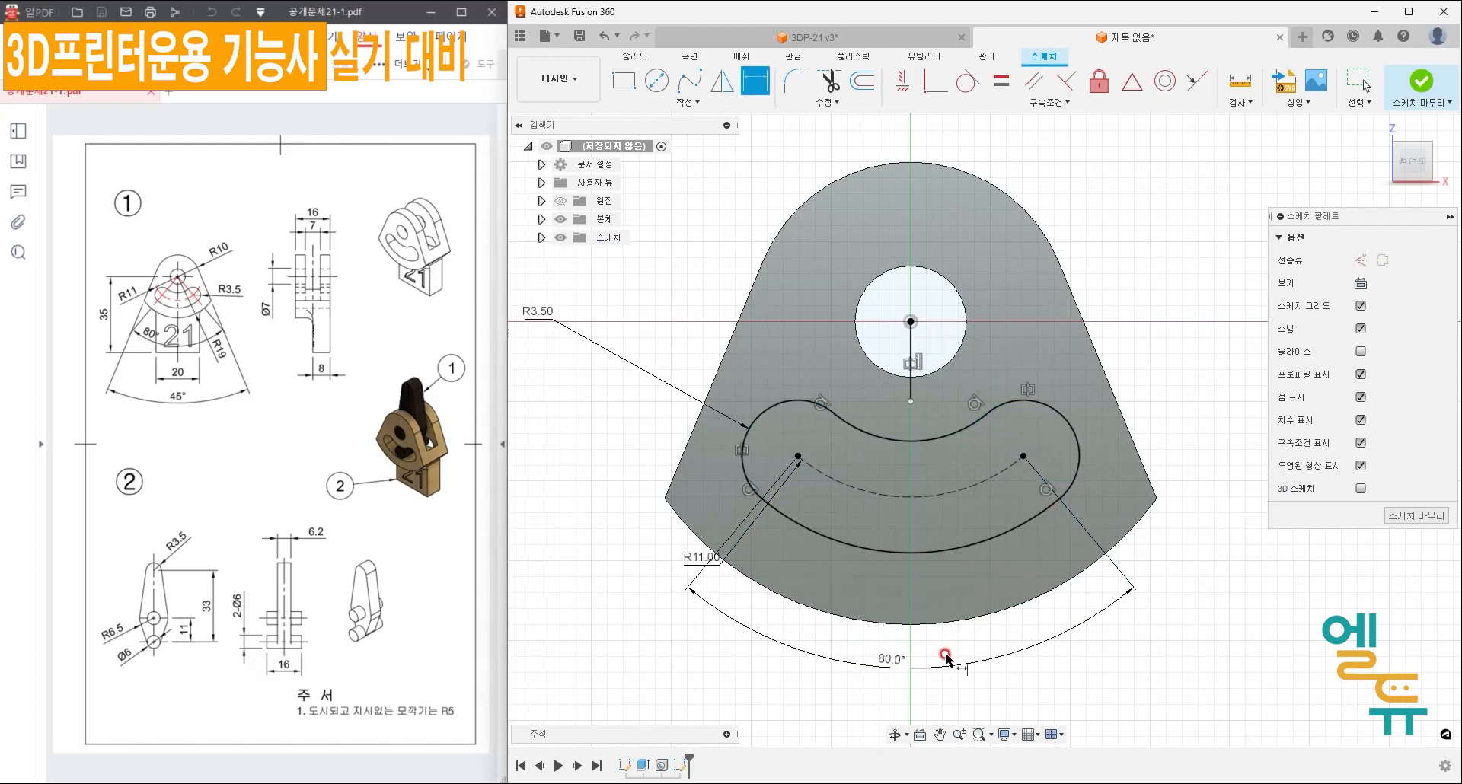
pyautogui.press('Escape')
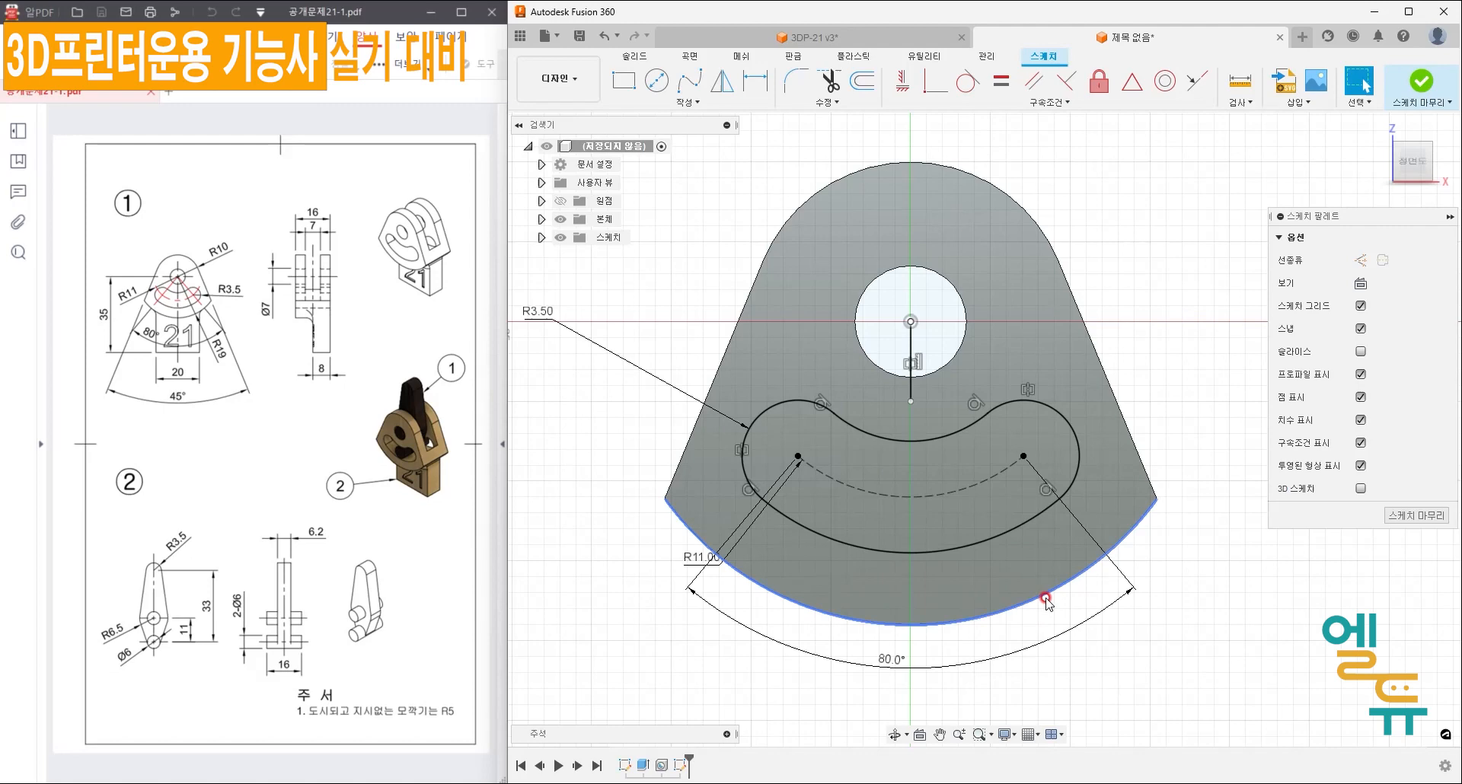
# - Finish the sketch and cut the slot profile through the whole body with extent All and flipped direction
pyautogui.click(1417, 516)
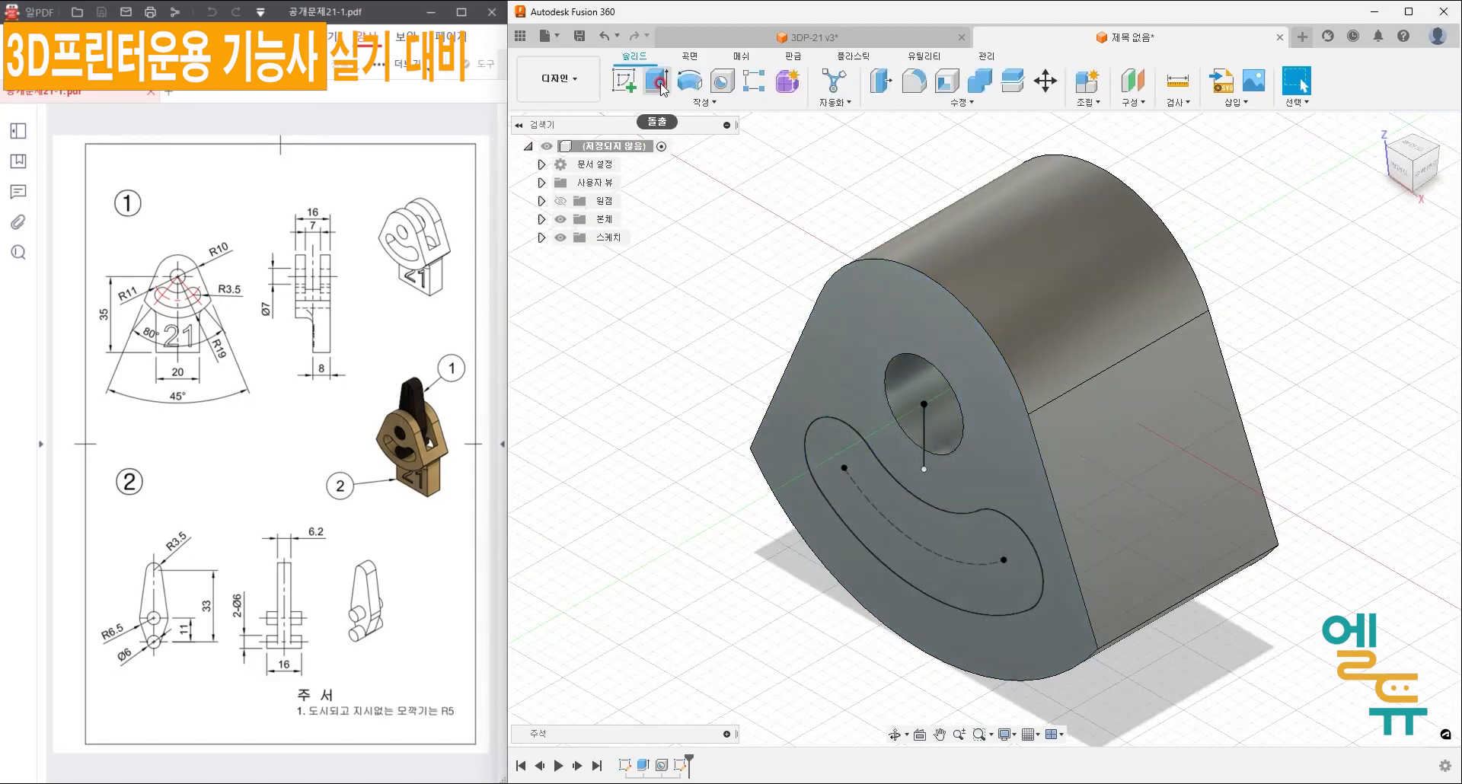
pyautogui.press('e')
pyautogui.click(870, 502)
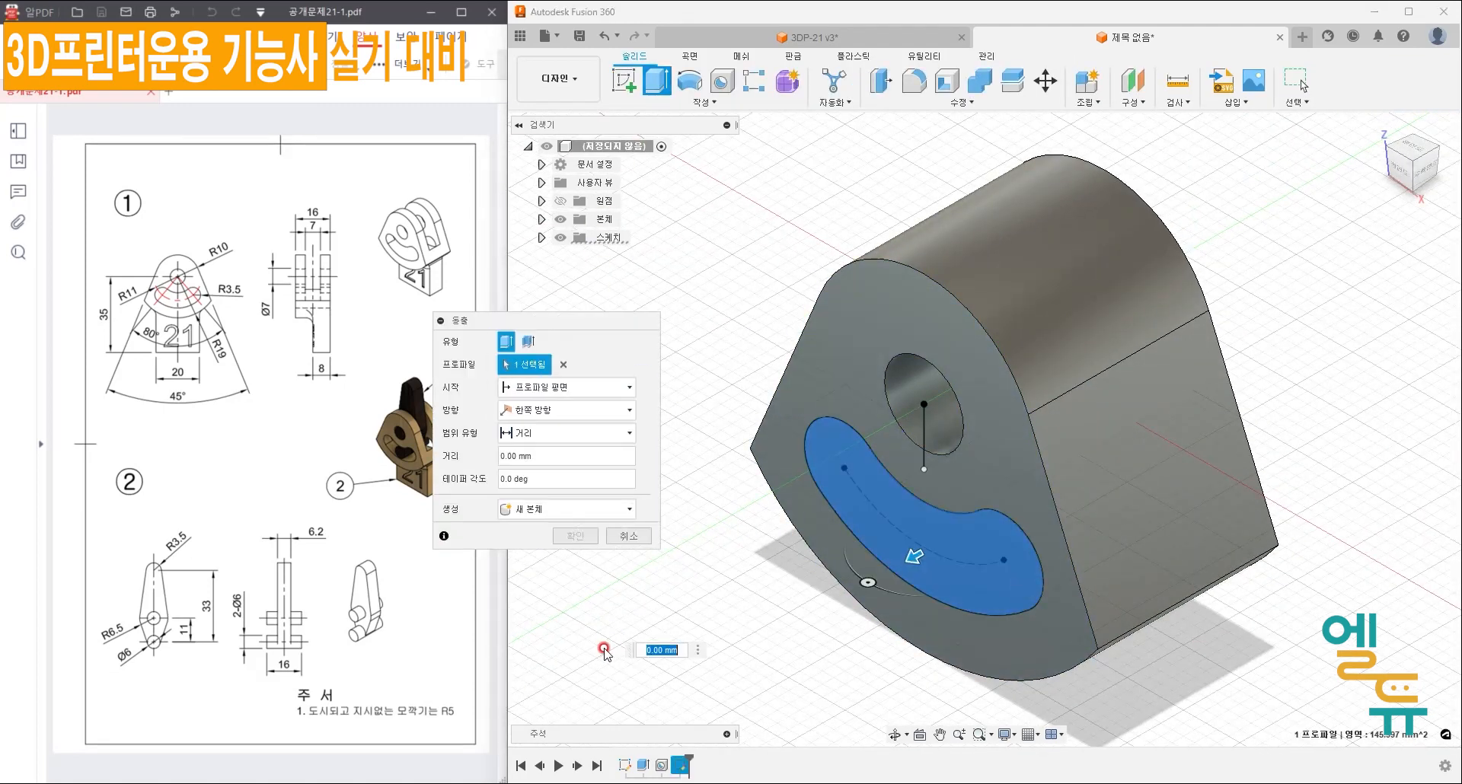
pyautogui.click(518, 432)
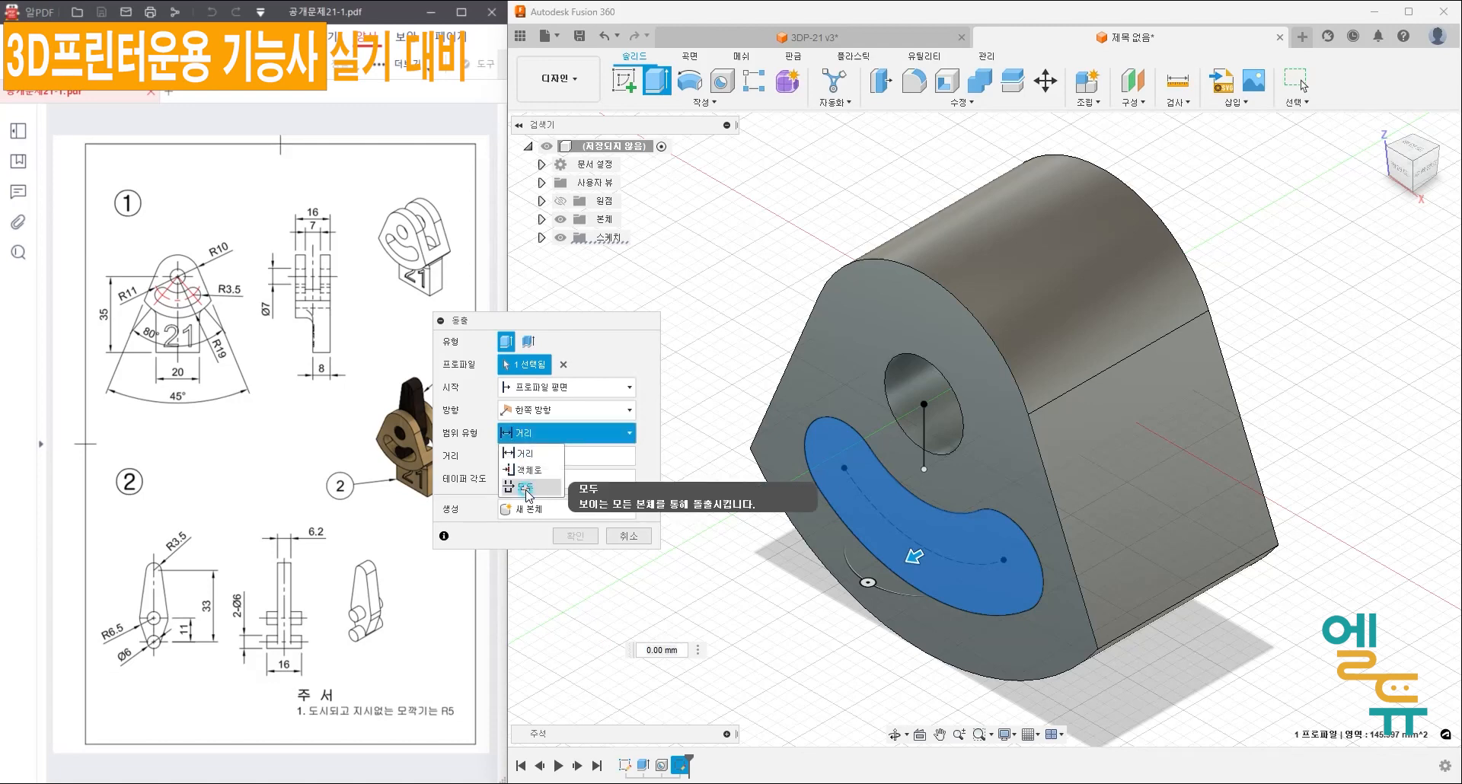
pyautogui.click(525, 491)
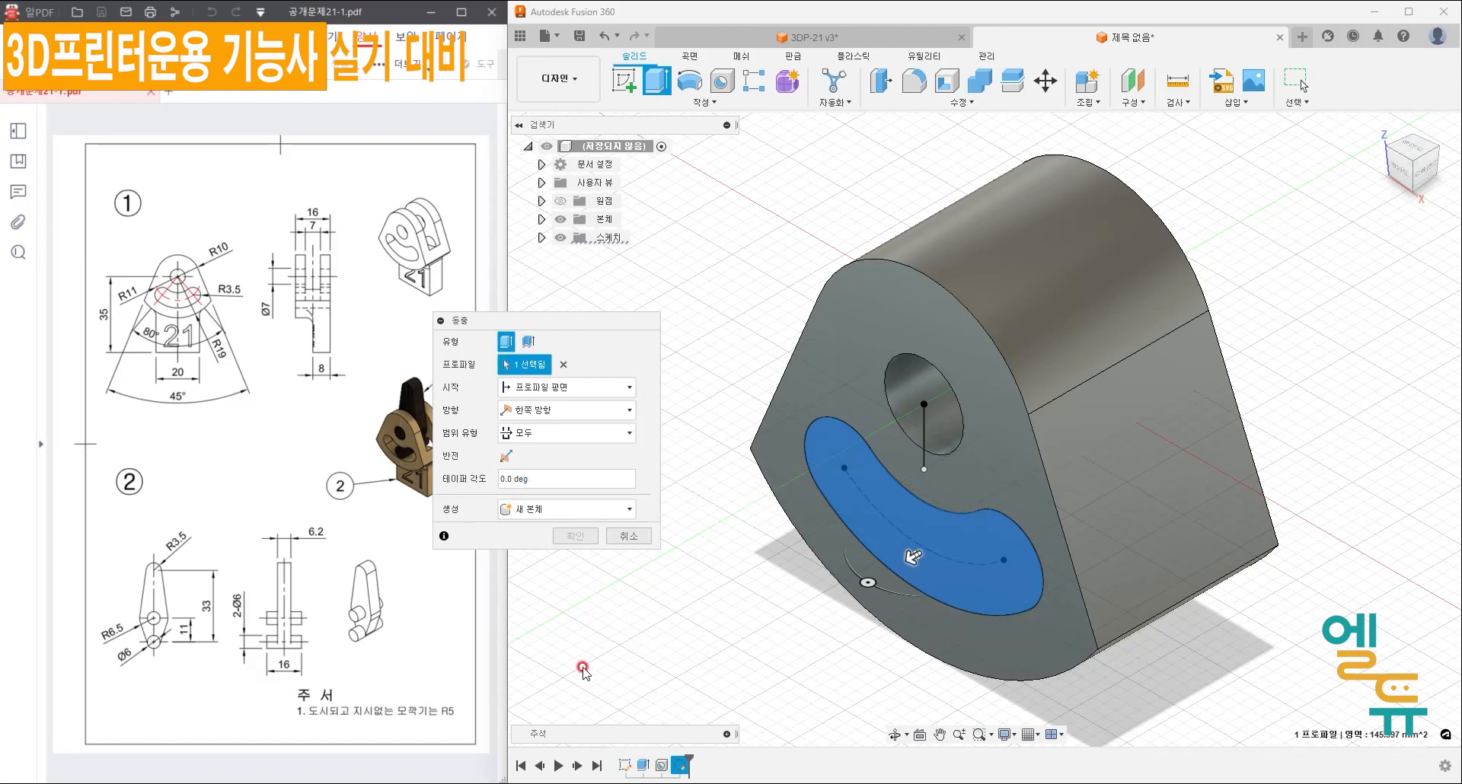
pyautogui.click(506, 457)
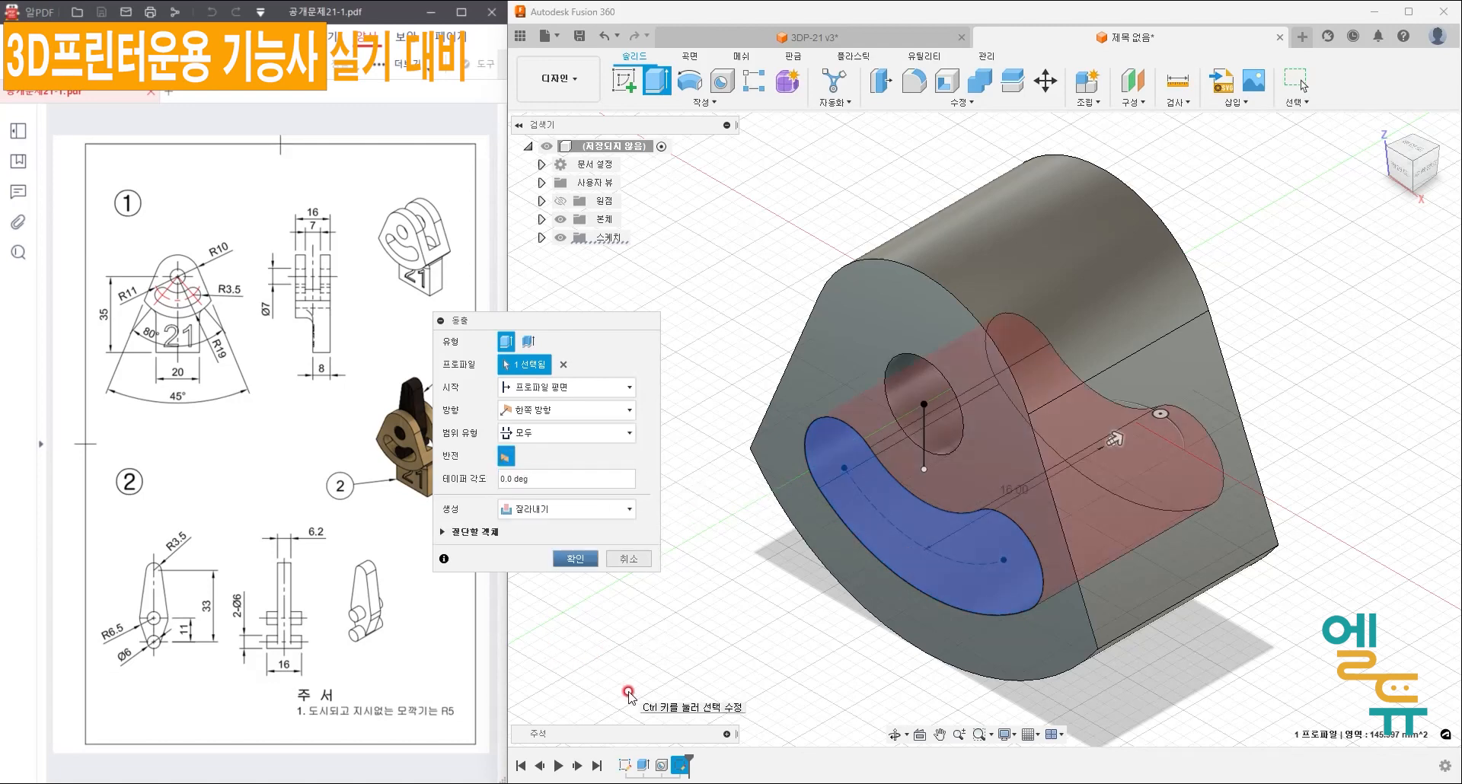
pyautogui.click(576, 559)
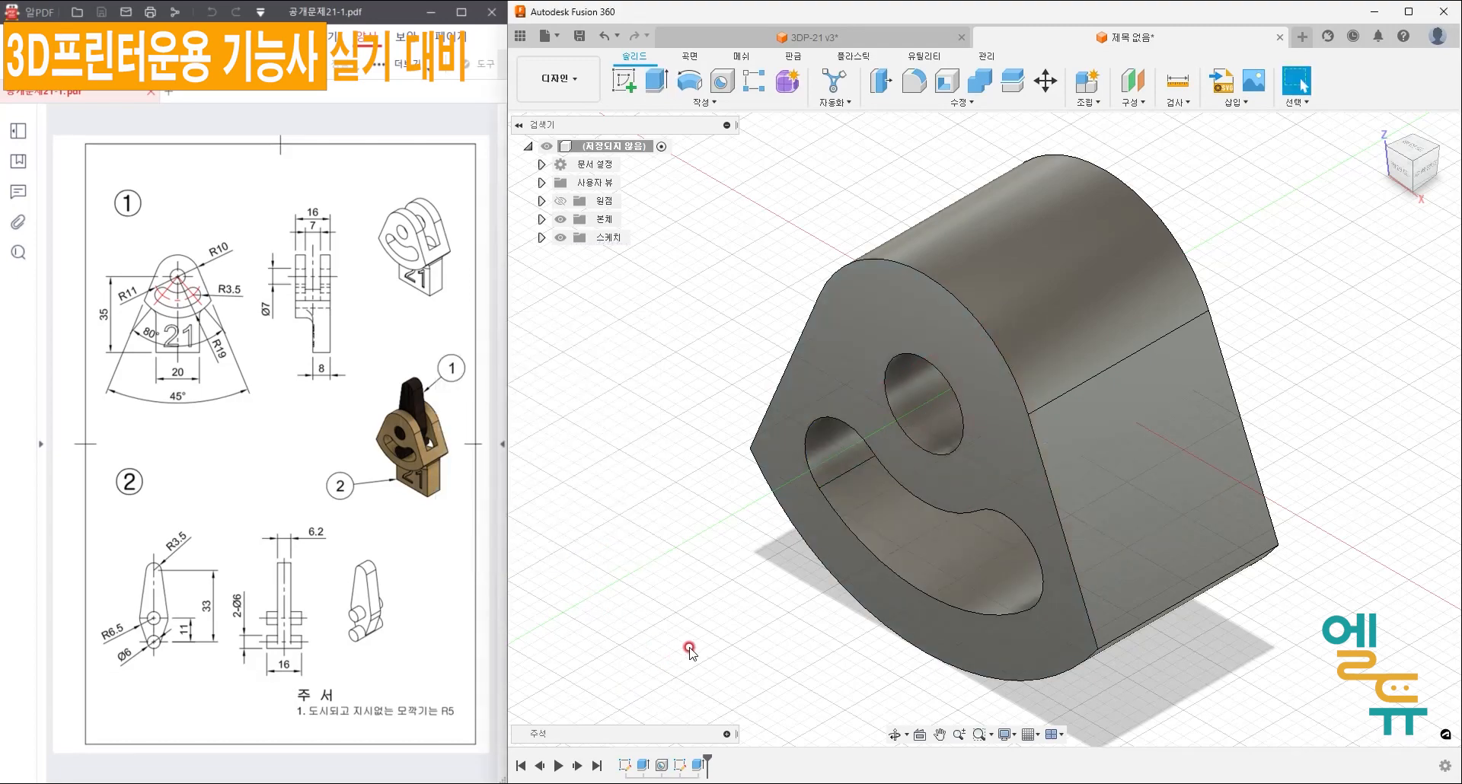
# - Examine part 1's front and side views in the drawing for the 7 mm wide central gap and its rounded lower boundary
pyautogui.keyDown('shift'); pyautogui.moveTo(712, 657); pyautogui.dragTo(721, 642, button='middle'); pyautogui.keyUp('shift')
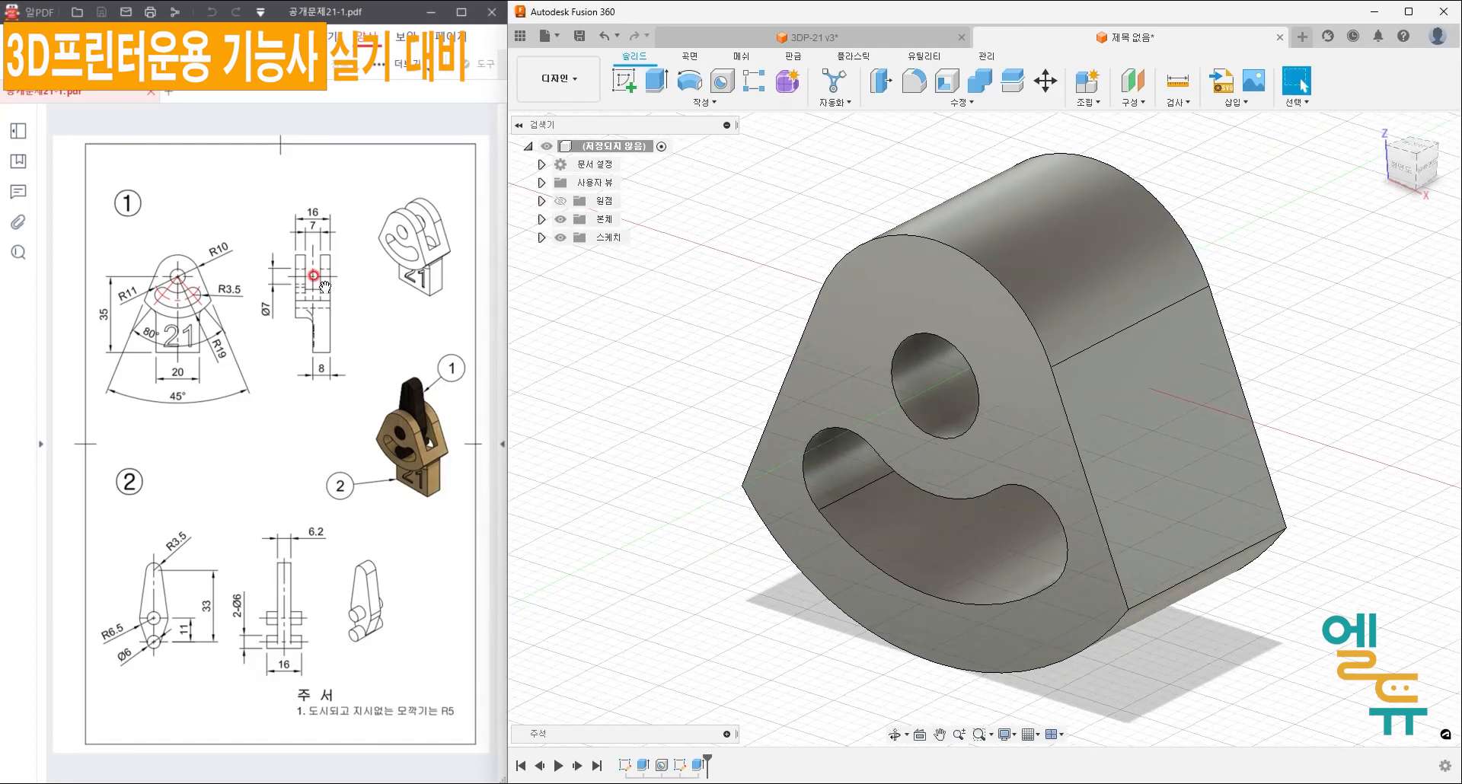
pyautogui.hotkey('ctrl', '2')
pyautogui.moveTo(317, 297)
pyautogui.mouseDown()
pyautogui.moveTo(303, 257)
pyautogui.moveTo(301, 321)
pyautogui.mouseUp()
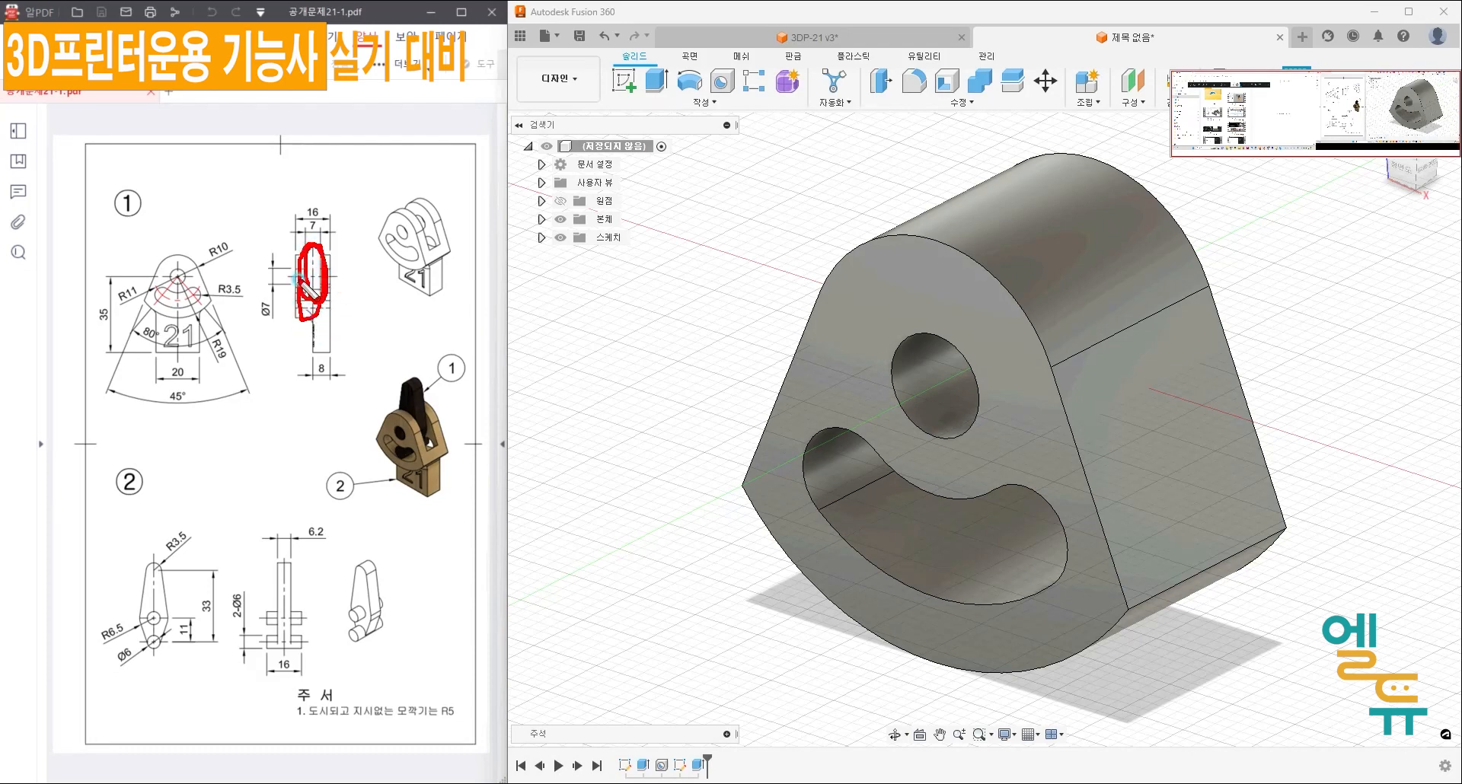
pyautogui.rightClick(315, 292)
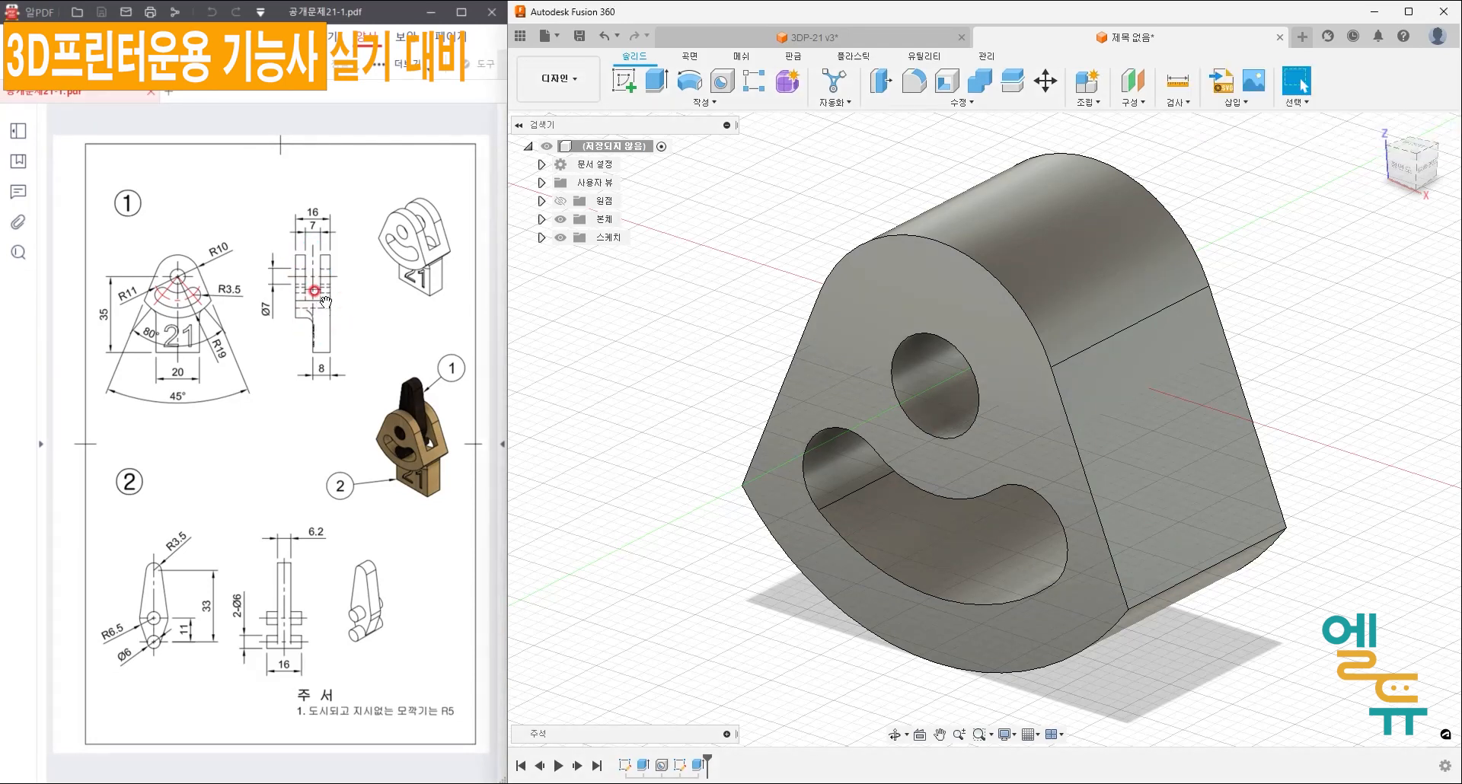
pyautogui.hotkey('ctrl', '2')
pyautogui.moveTo(304, 255)
pyautogui.mouseDown()
pyautogui.moveTo(302, 277)
pyautogui.moveTo(313, 252)
pyautogui.mouseUp()
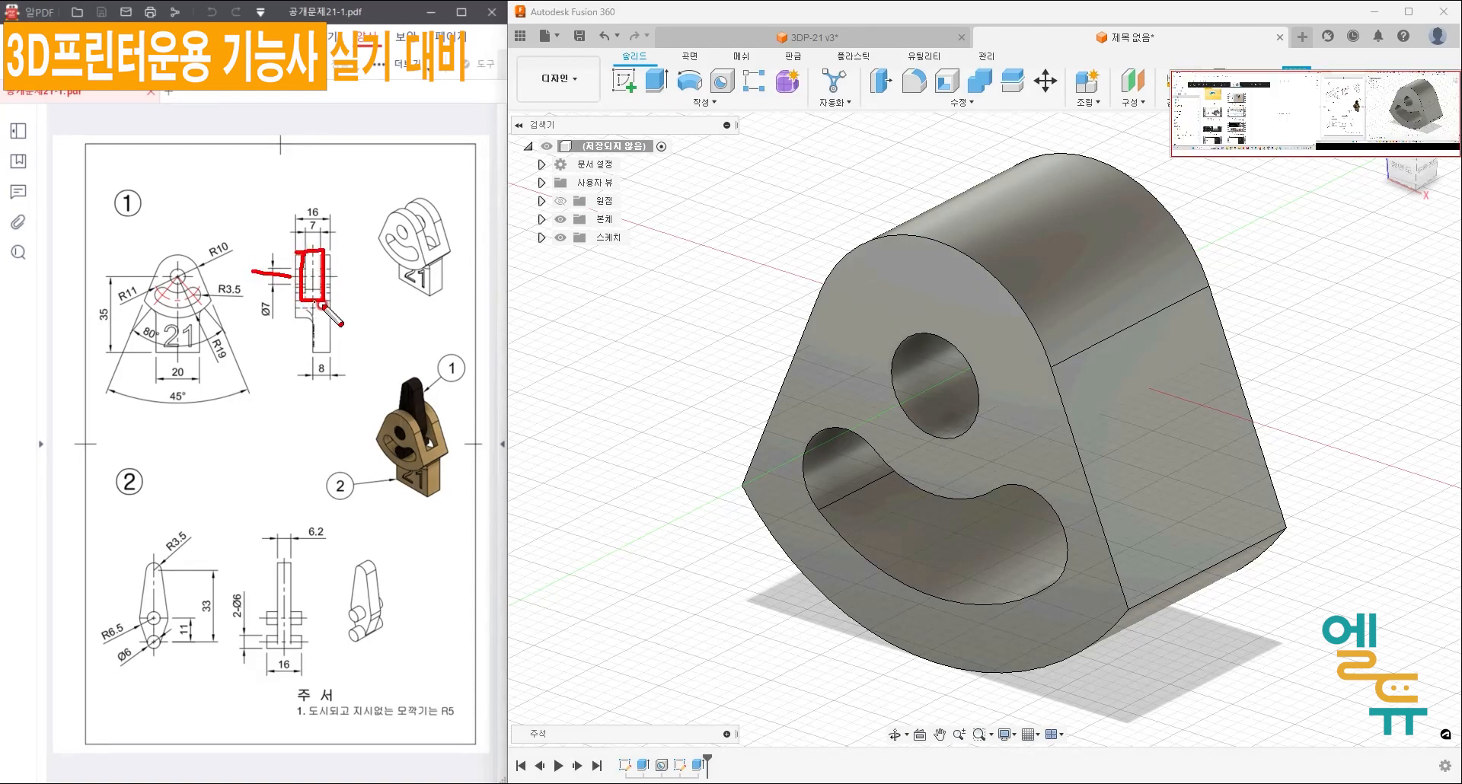
pyautogui.rightClick(308, 286)
pyautogui.hotkey('ctrl', '2')
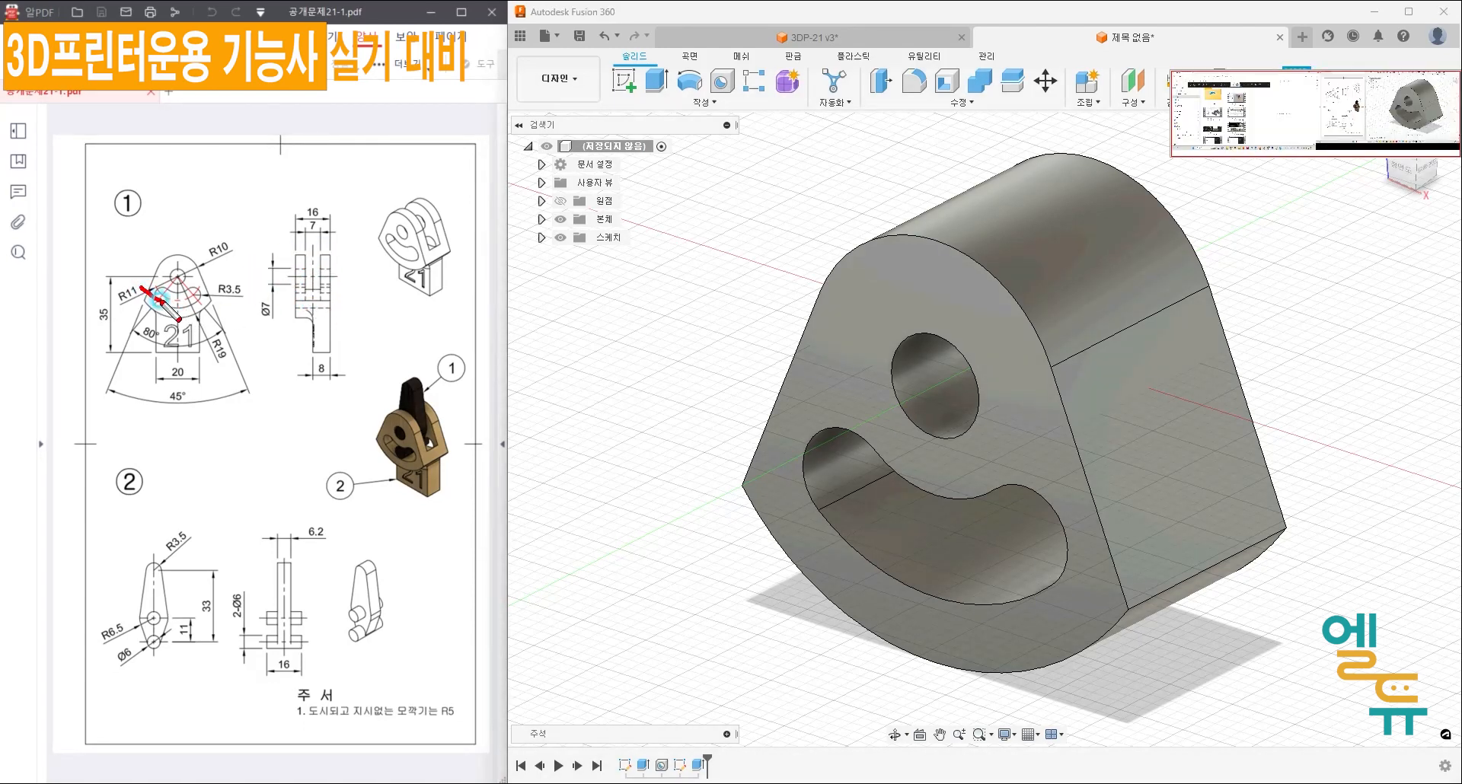
pyautogui.moveTo(195, 305)
pyautogui.mouseDown()
pyautogui.moveTo(236, 281)
pyautogui.moveTo(318, 311)
pyautogui.mouseUp()
pyautogui.rightClick(545, 378)
pyautogui.hotkey('ctrl', '2')
pyautogui.rightClick(315, 311)
pyautogui.hotkey('ctrl', '2')
pyautogui.moveTo(177, 322)
pyautogui.mouseDown()
pyautogui.moveTo(171, 224)
pyautogui.moveTo(232, 304)
pyautogui.mouseUp()
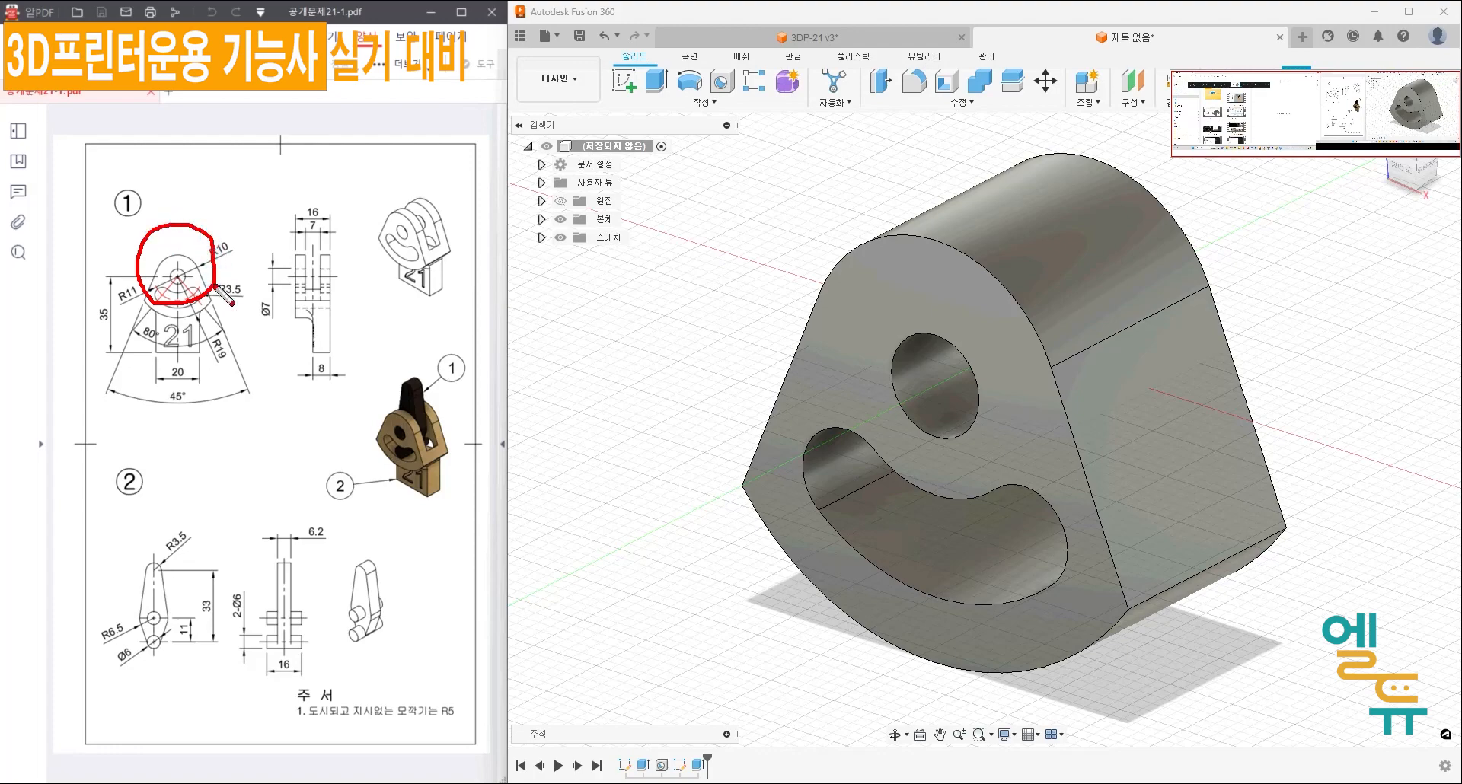
pyautogui.rightClick(637, 271)
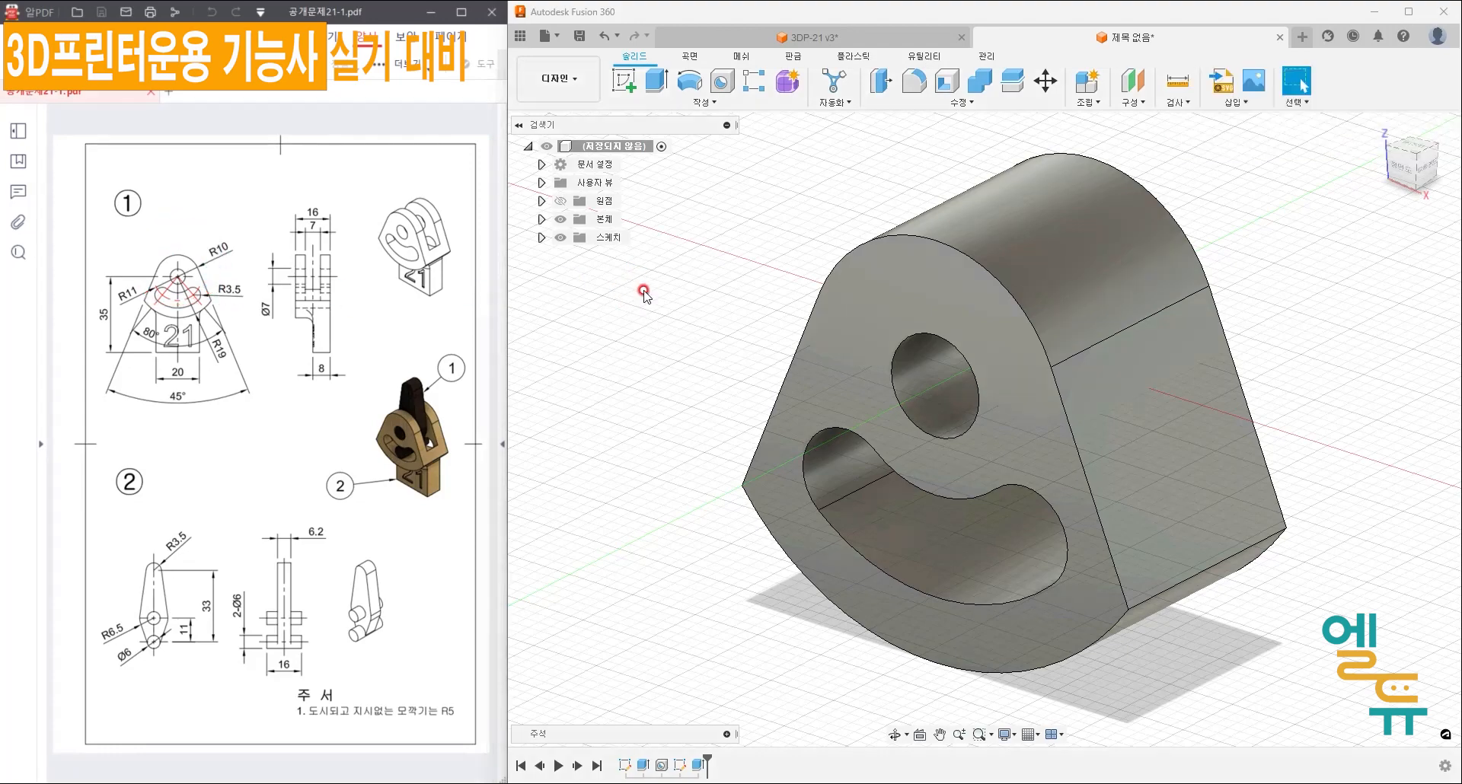
# - On a new sketch on the origin plane midway through the body, draw a circle about 27 mm in diameter centred on the hole
pyautogui.click(624, 80)
pyautogui.click(1071, 295)
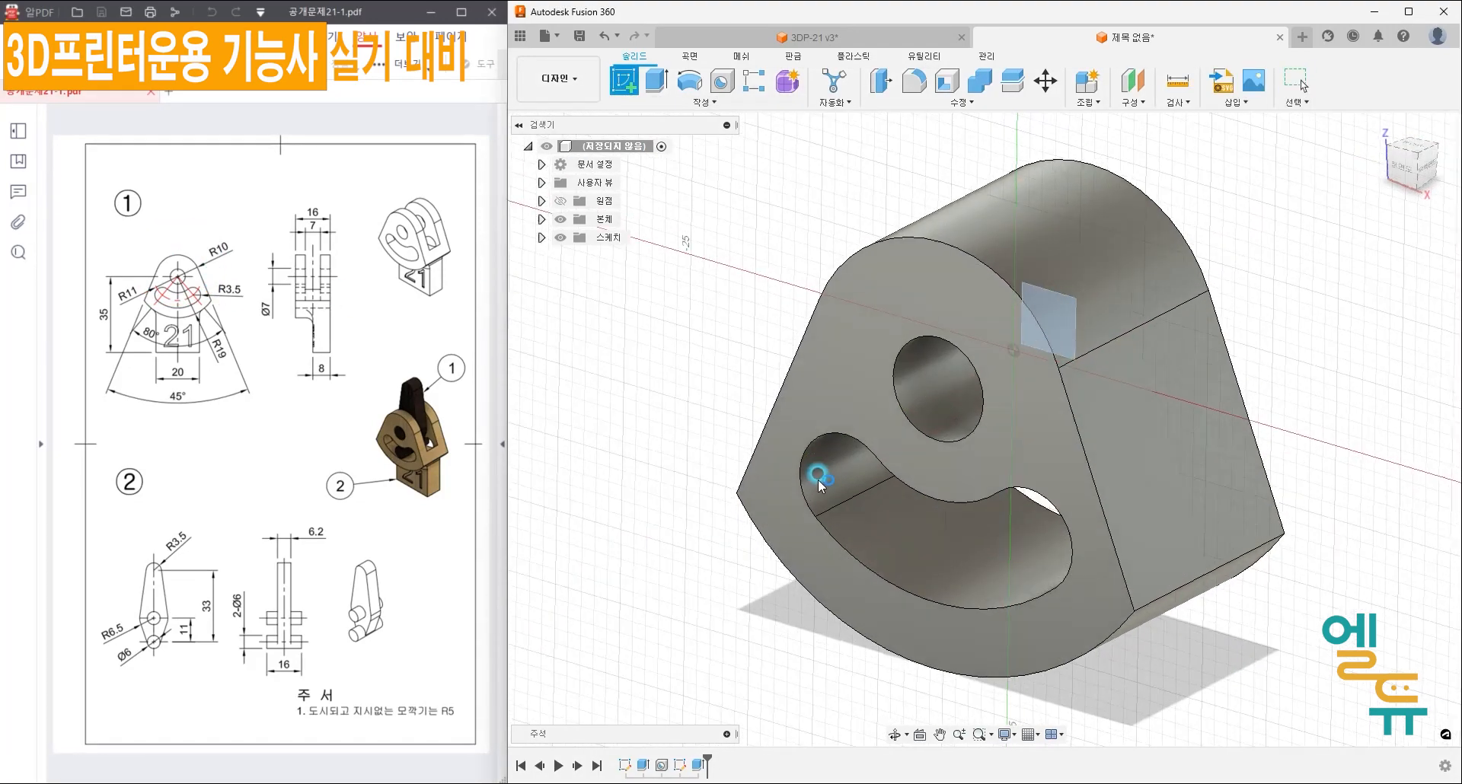
pyautogui.scroll(-2, 722, 397)
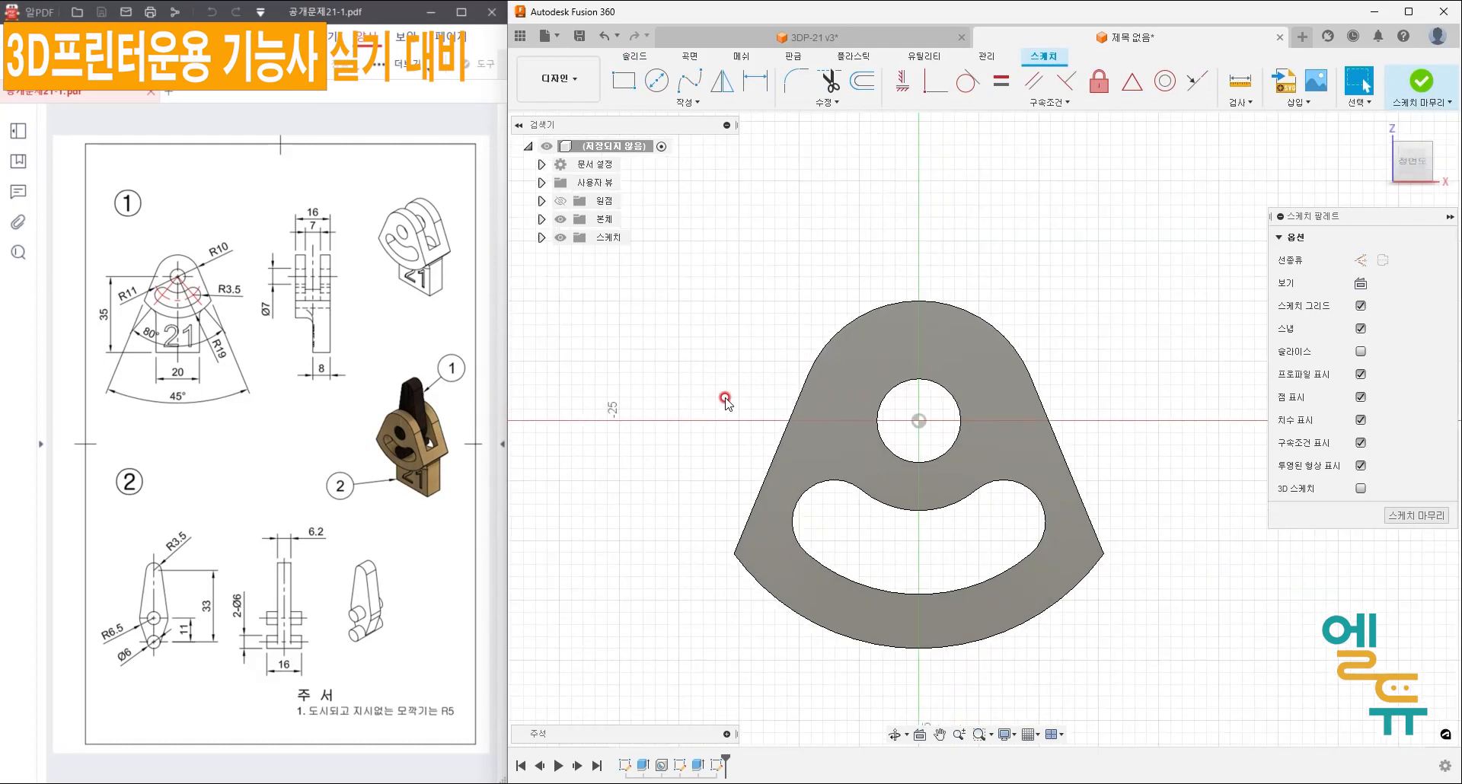
pyautogui.click(665, 73)
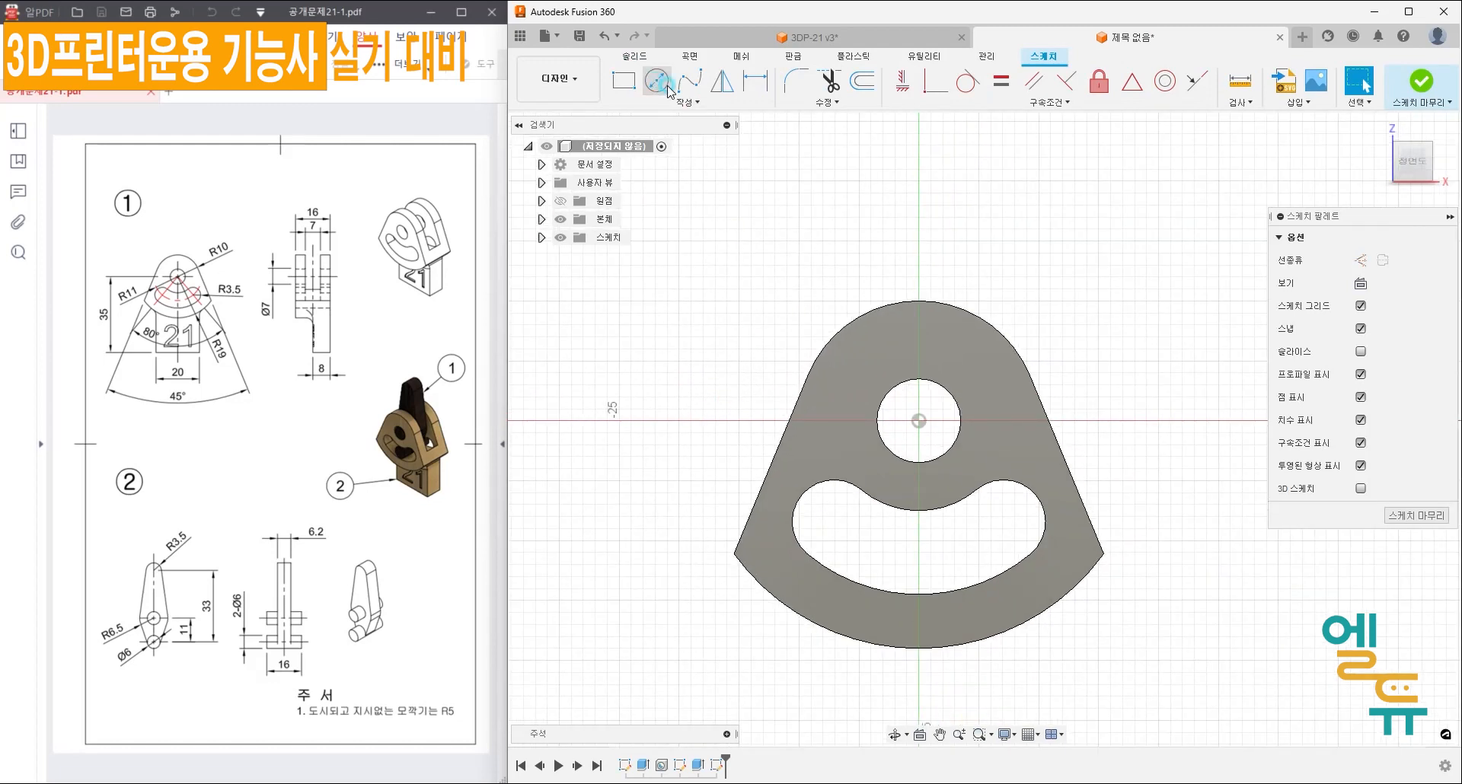
pyautogui.click(918, 420)
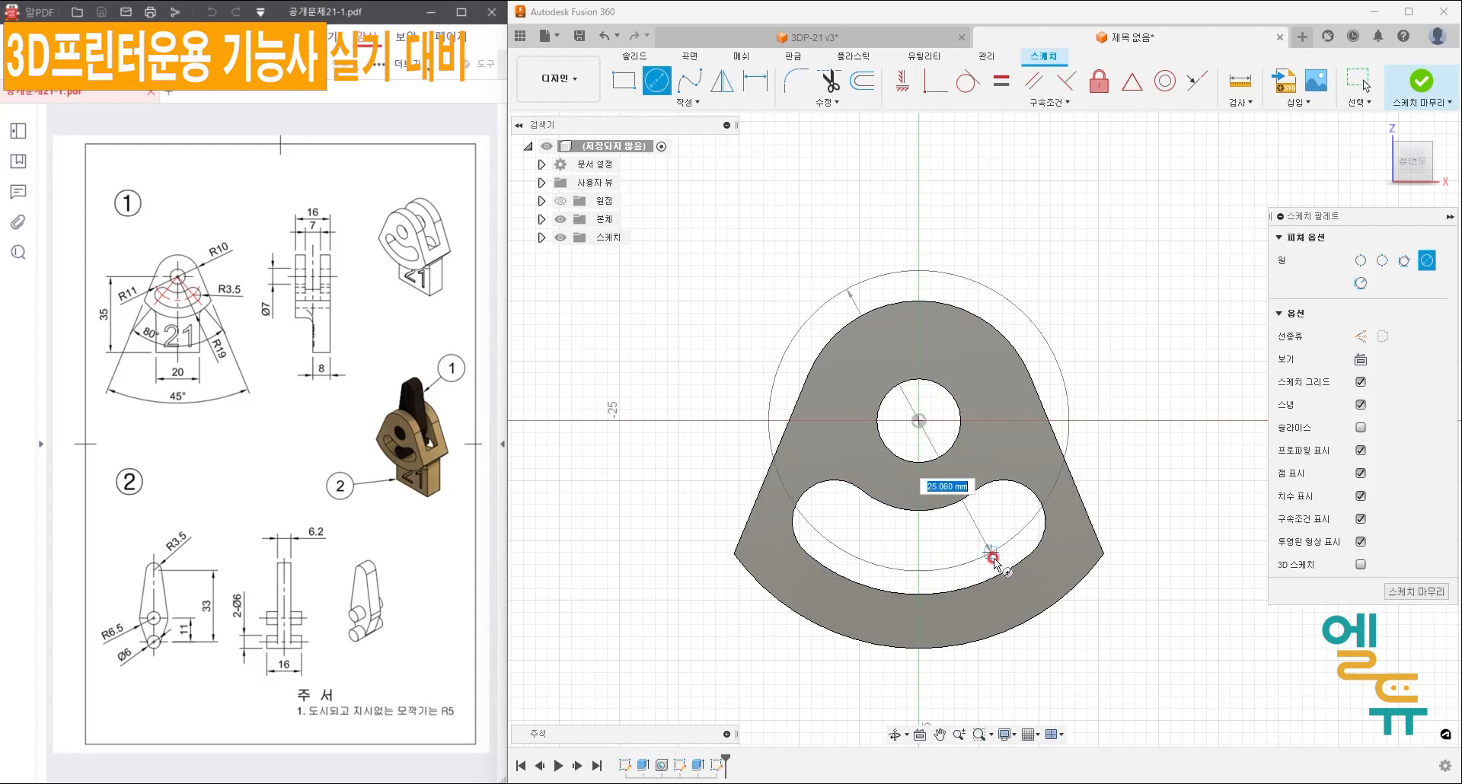
pyautogui.click(987, 565)
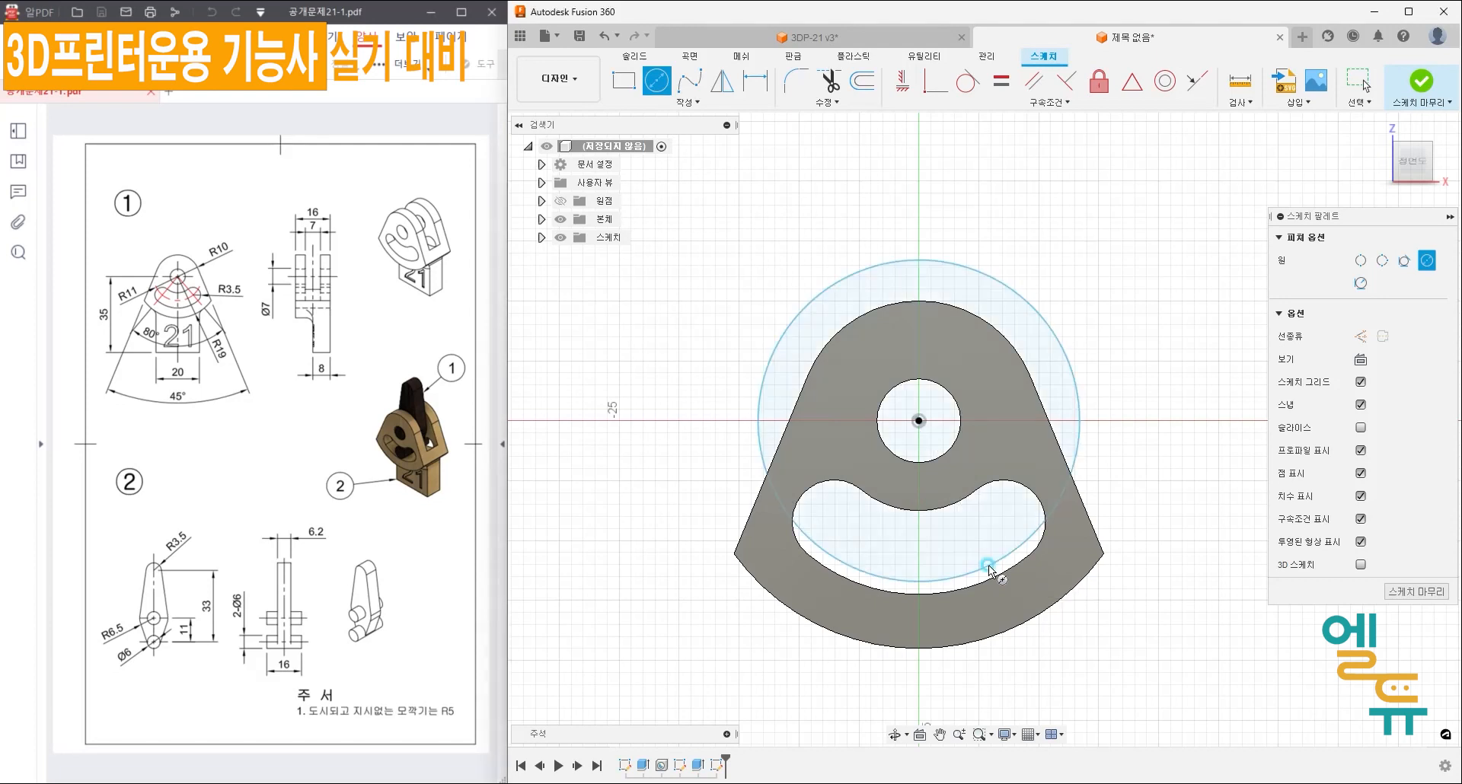
# - Dimension the circle around the hole as a radius of 11+3.5 mm
pyautogui.press('d')
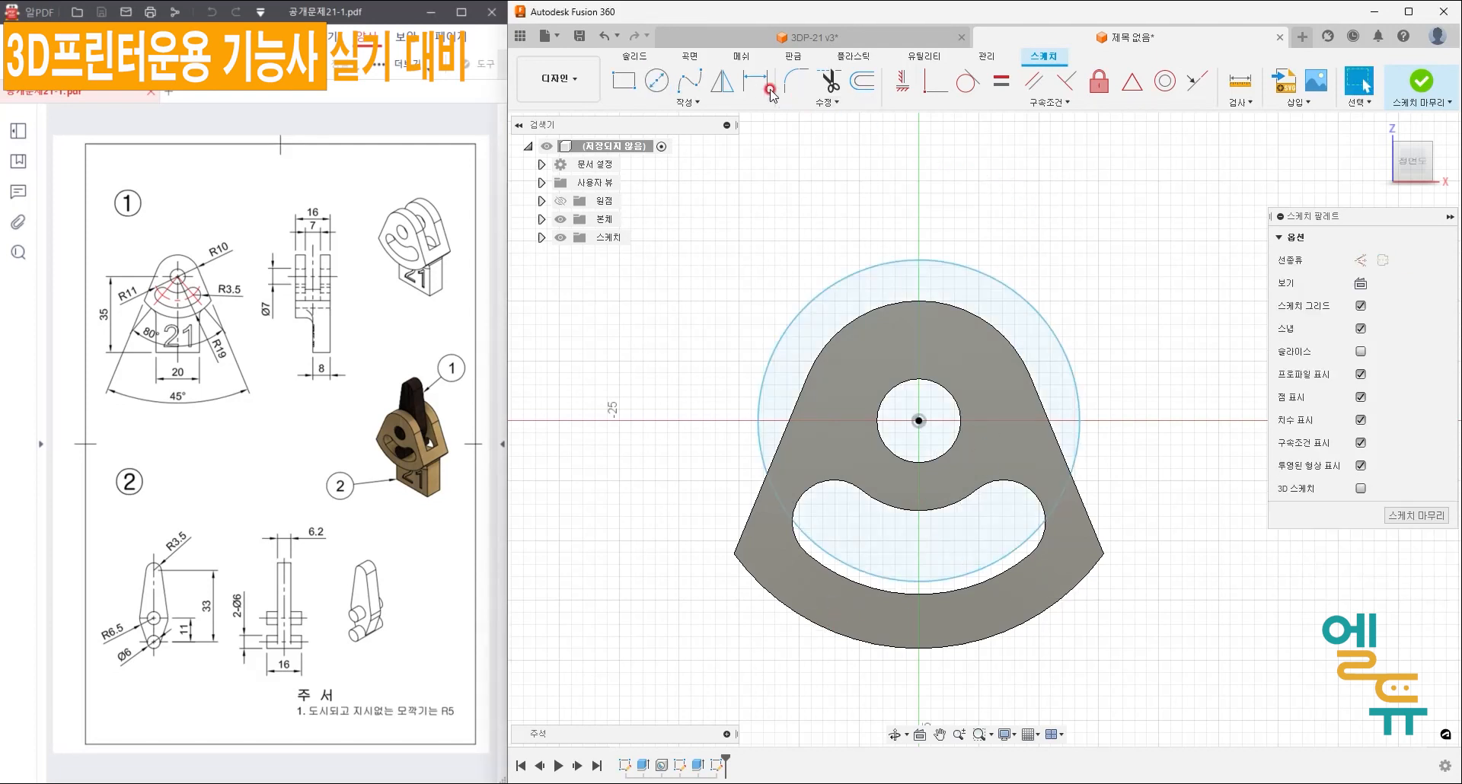
pyautogui.click(1004, 283)
pyautogui.rightClick(1069, 232)
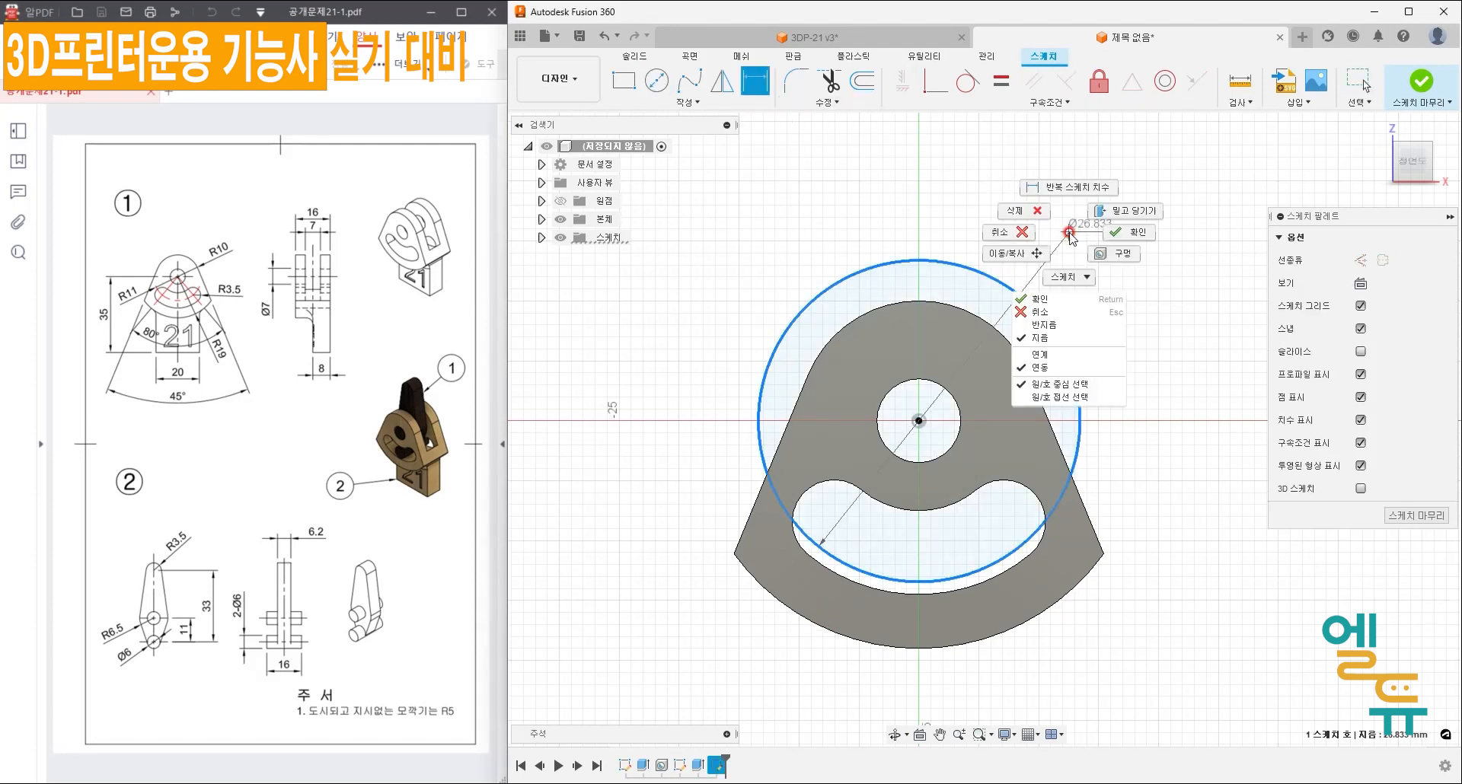
pyautogui.click(1058, 325)
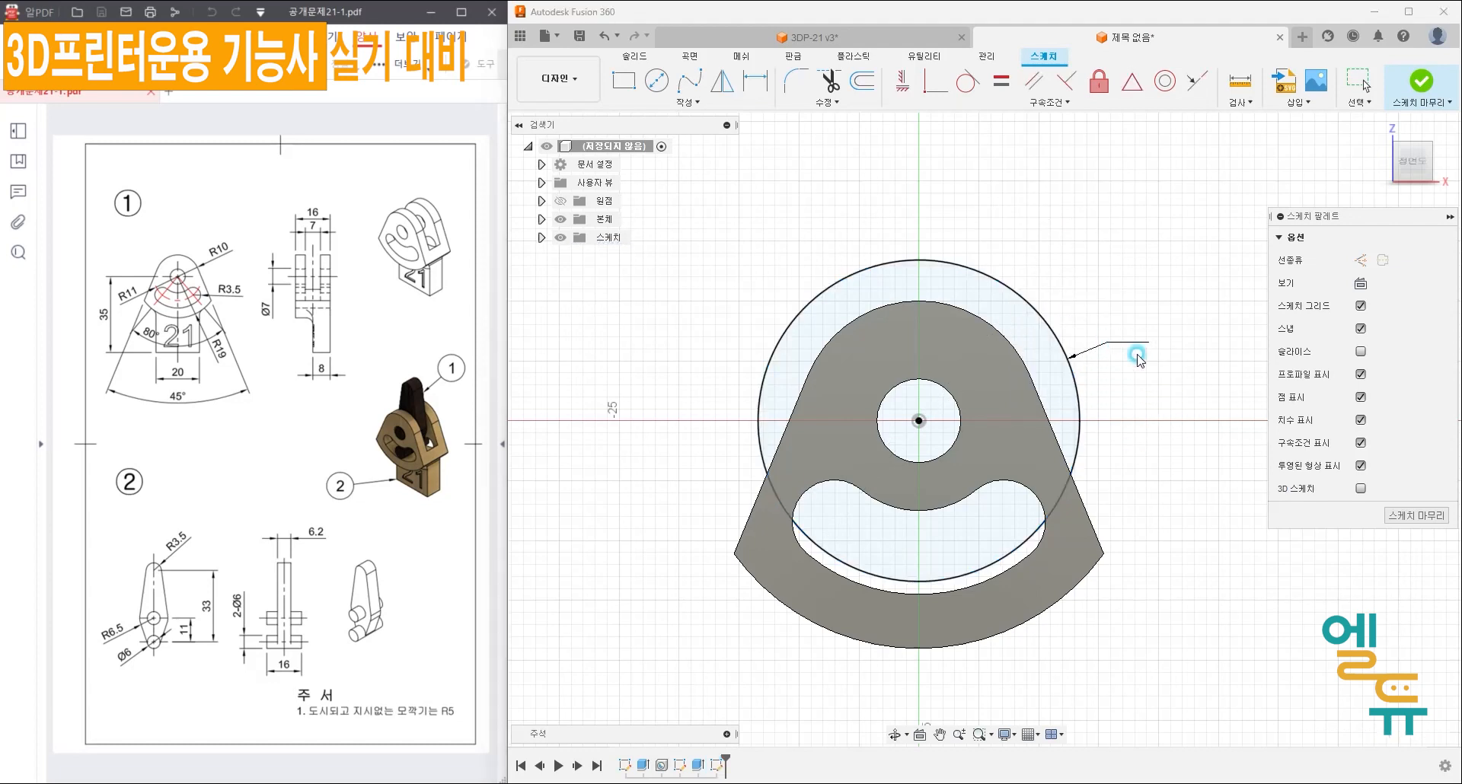
pyautogui.click(1115, 346)
pyautogui.write('11')
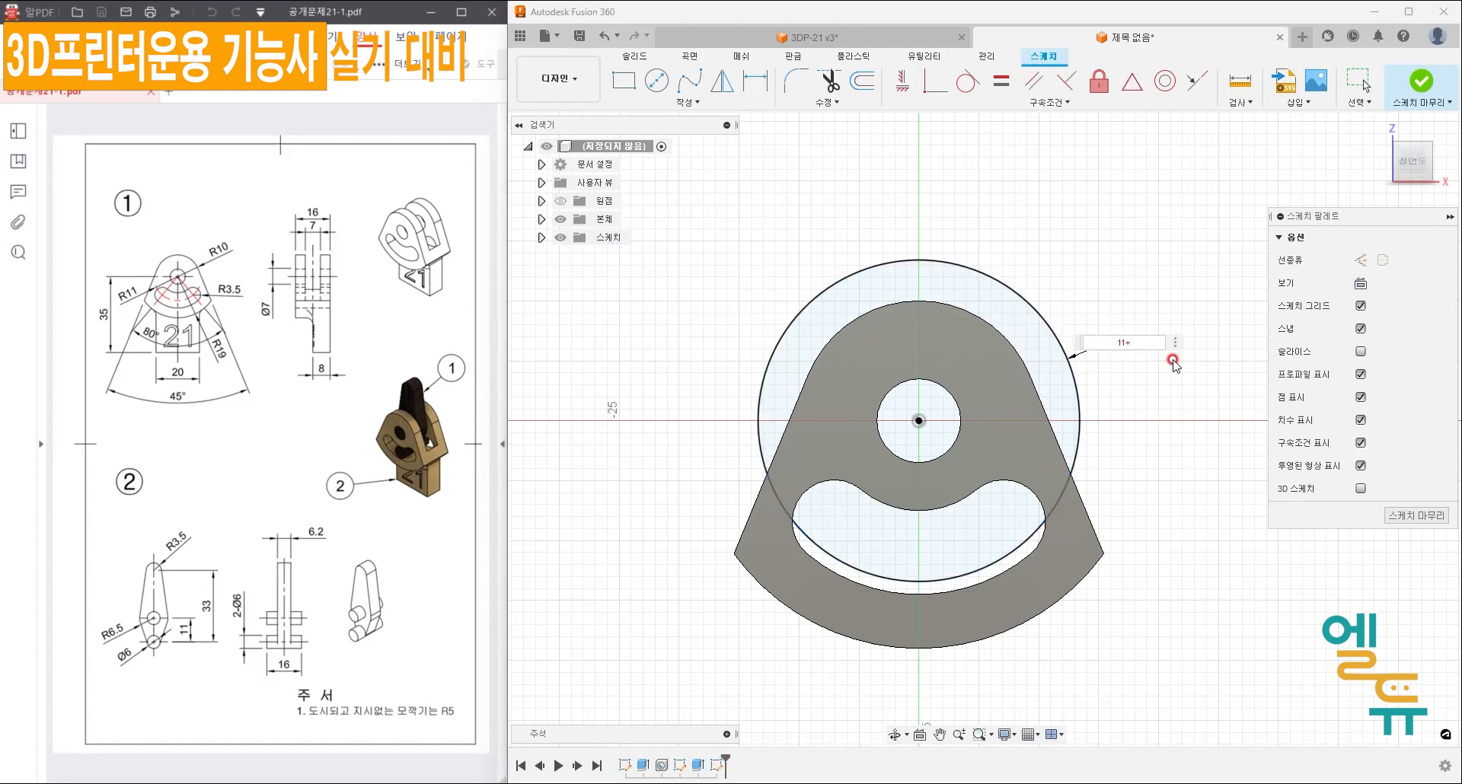
pyautogui.write('+3.5')
pyautogui.press('Return')
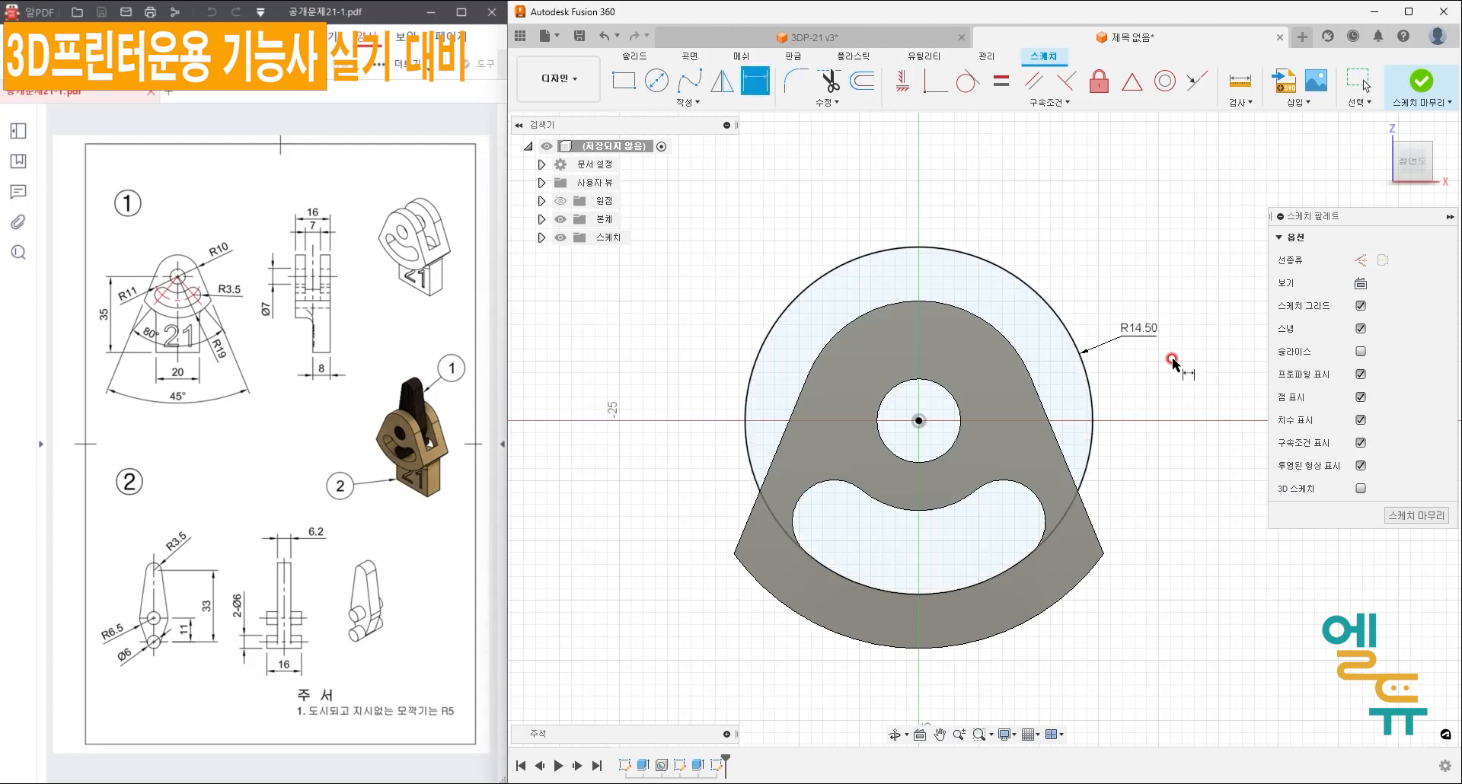
# - Finish the sketch and cut the circle profile symmetrically through the middle of the body with a 7 mm whole-length distance
pyautogui.click(1416, 515)
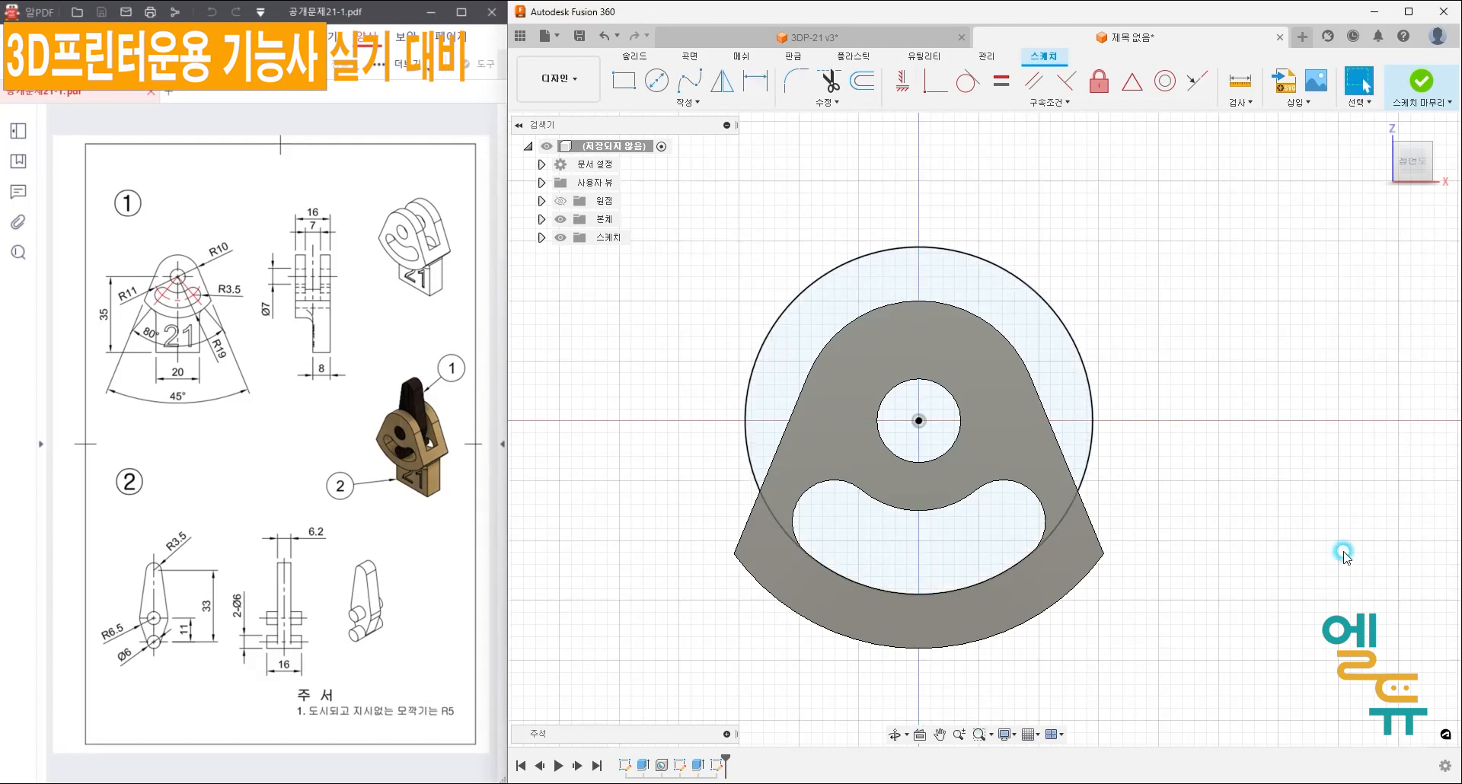
pyautogui.click(1379, 126)
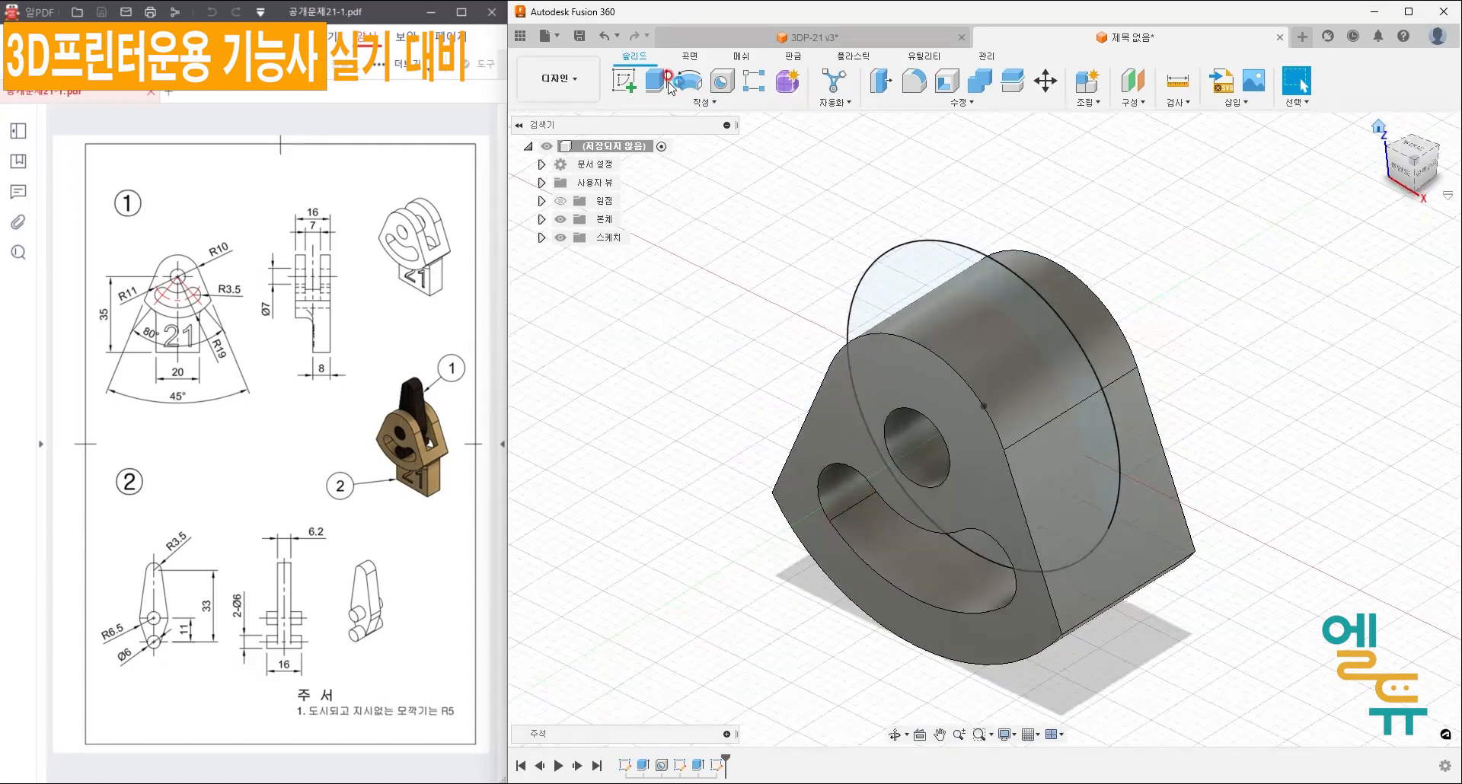
pyautogui.click(655, 79)
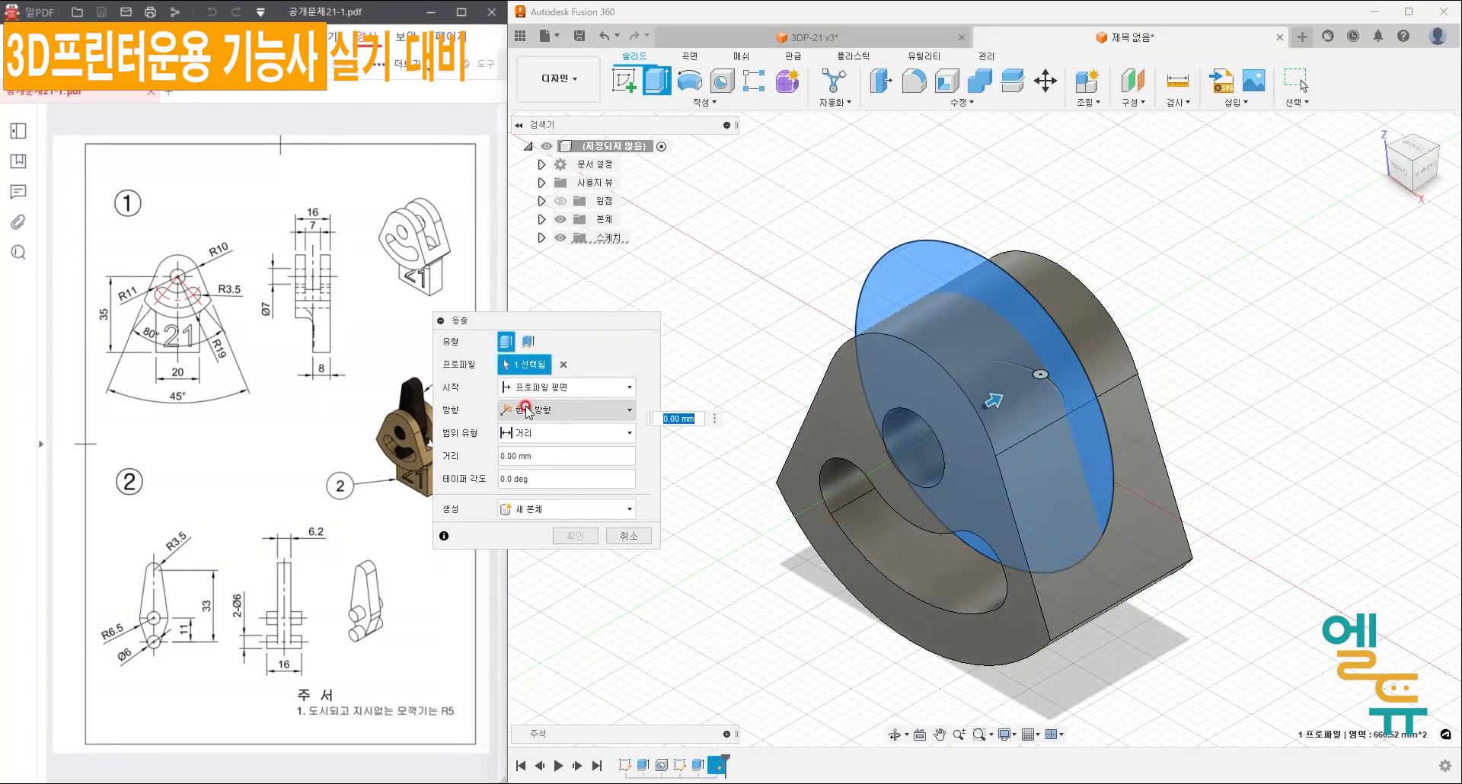
pyautogui.click(535, 409)
pyautogui.click(528, 466)
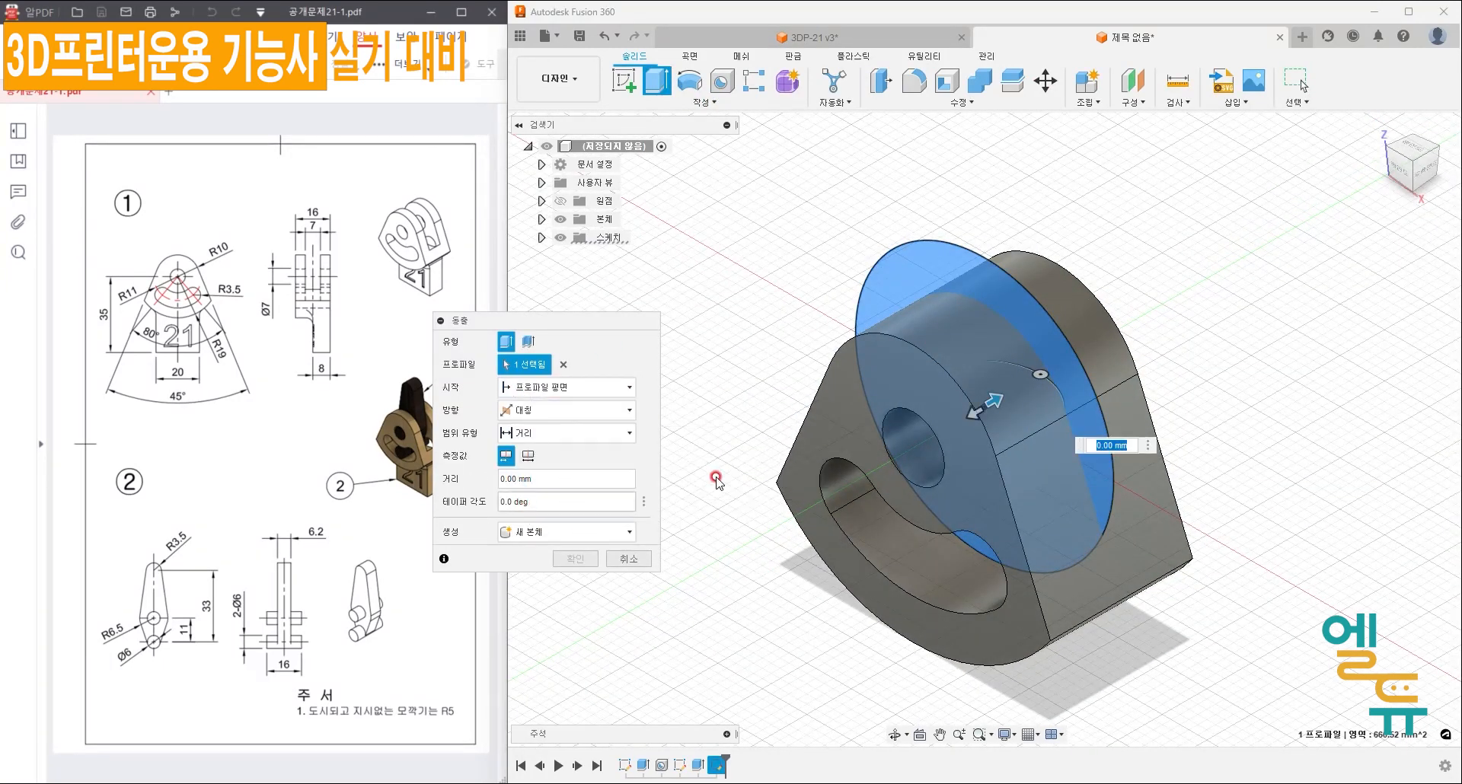
pyautogui.write('7')
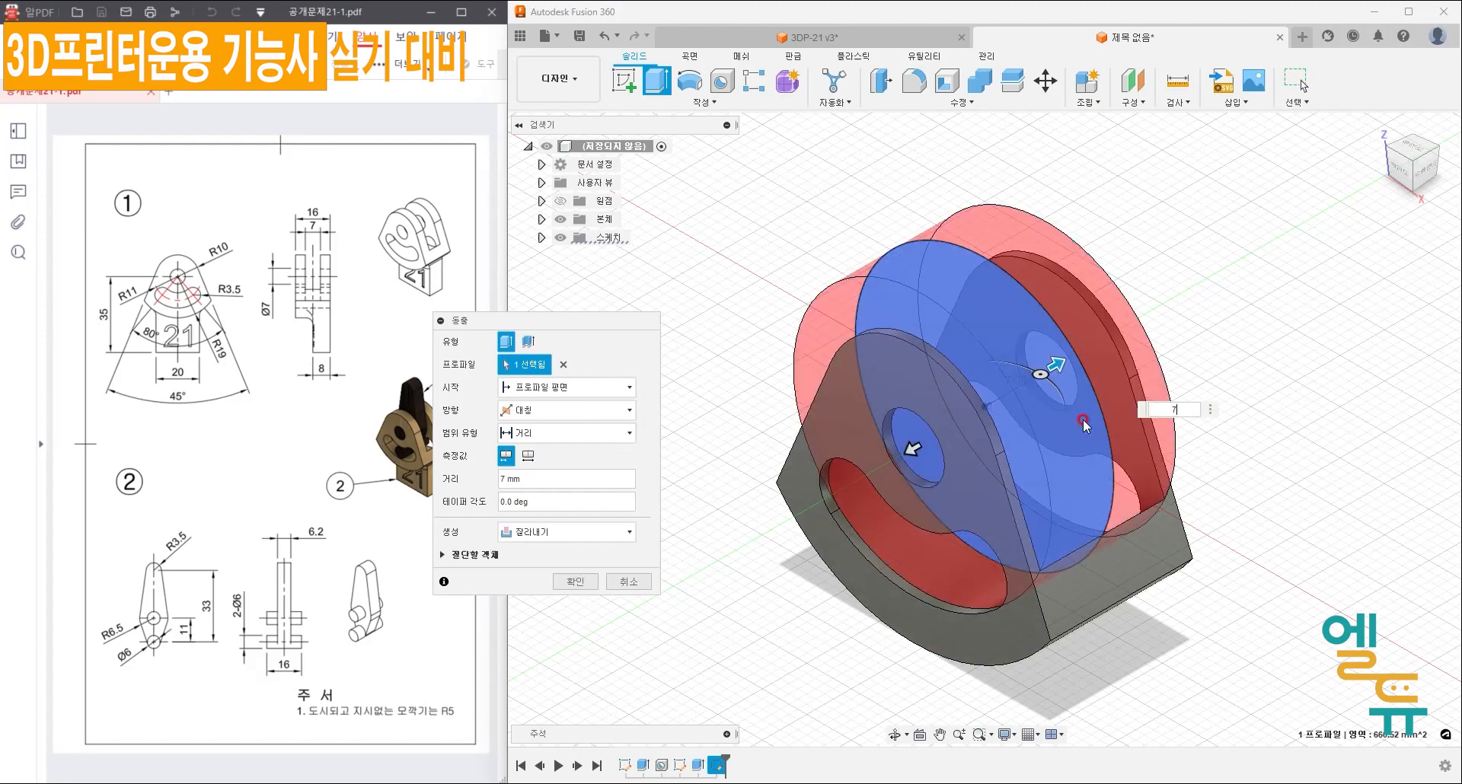
pyautogui.click(527, 455)
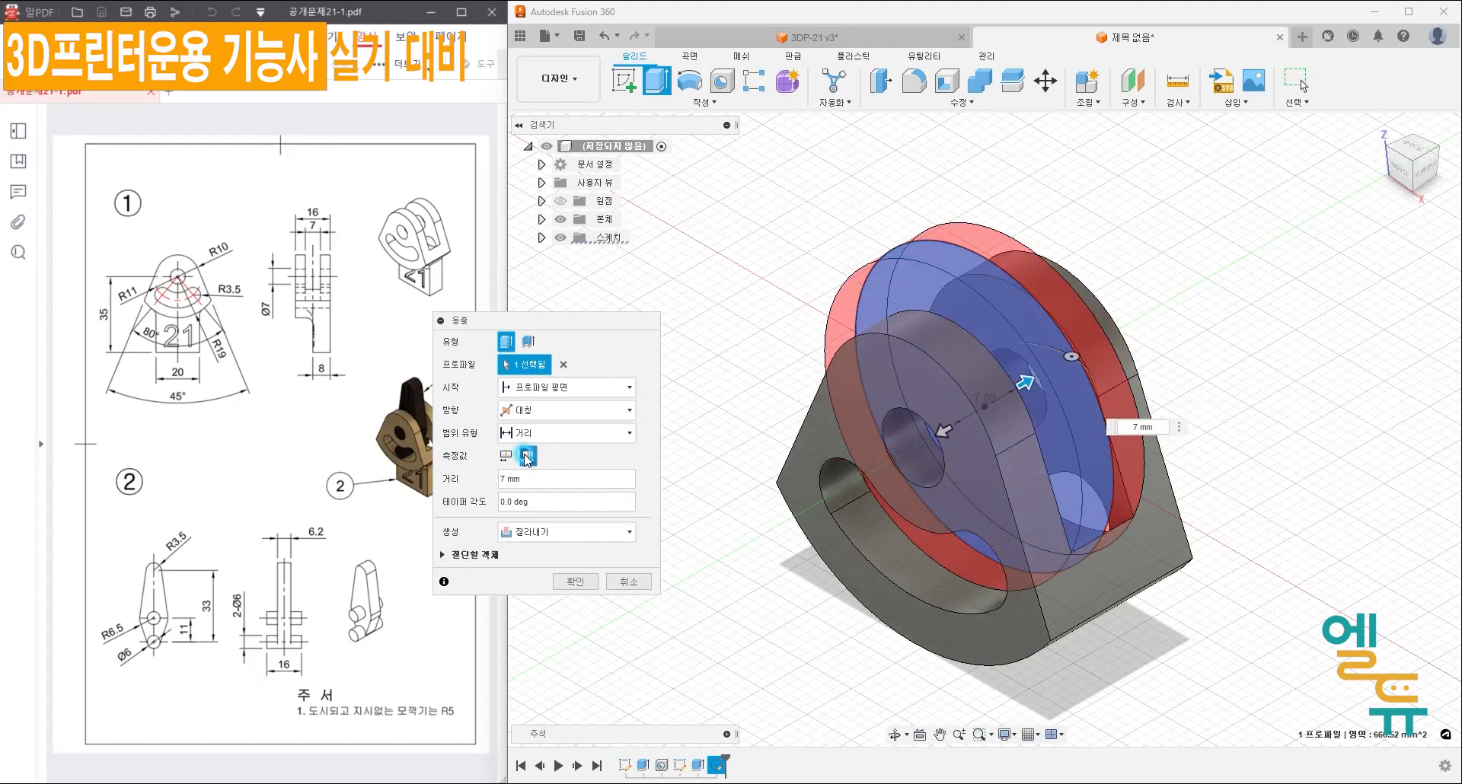
pyautogui.keyDown('shift'); pyautogui.moveTo(893, 578); pyautogui.dragTo(843, 569, button='middle'); pyautogui.keyUp('shift')
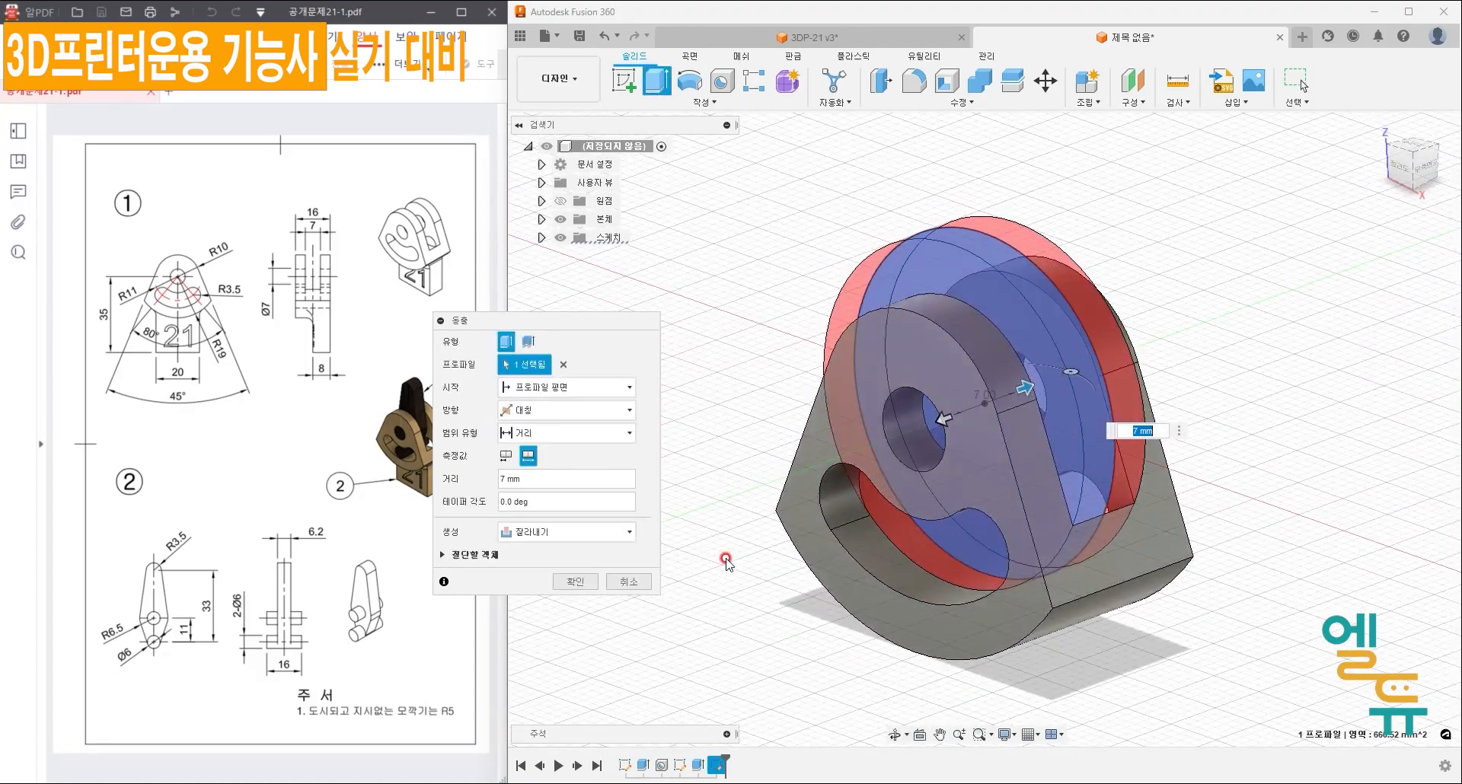
pyautogui.click(575, 582)
pyautogui.moveTo(806, 620); pyautogui.dragTo(719, 535, button='middle')
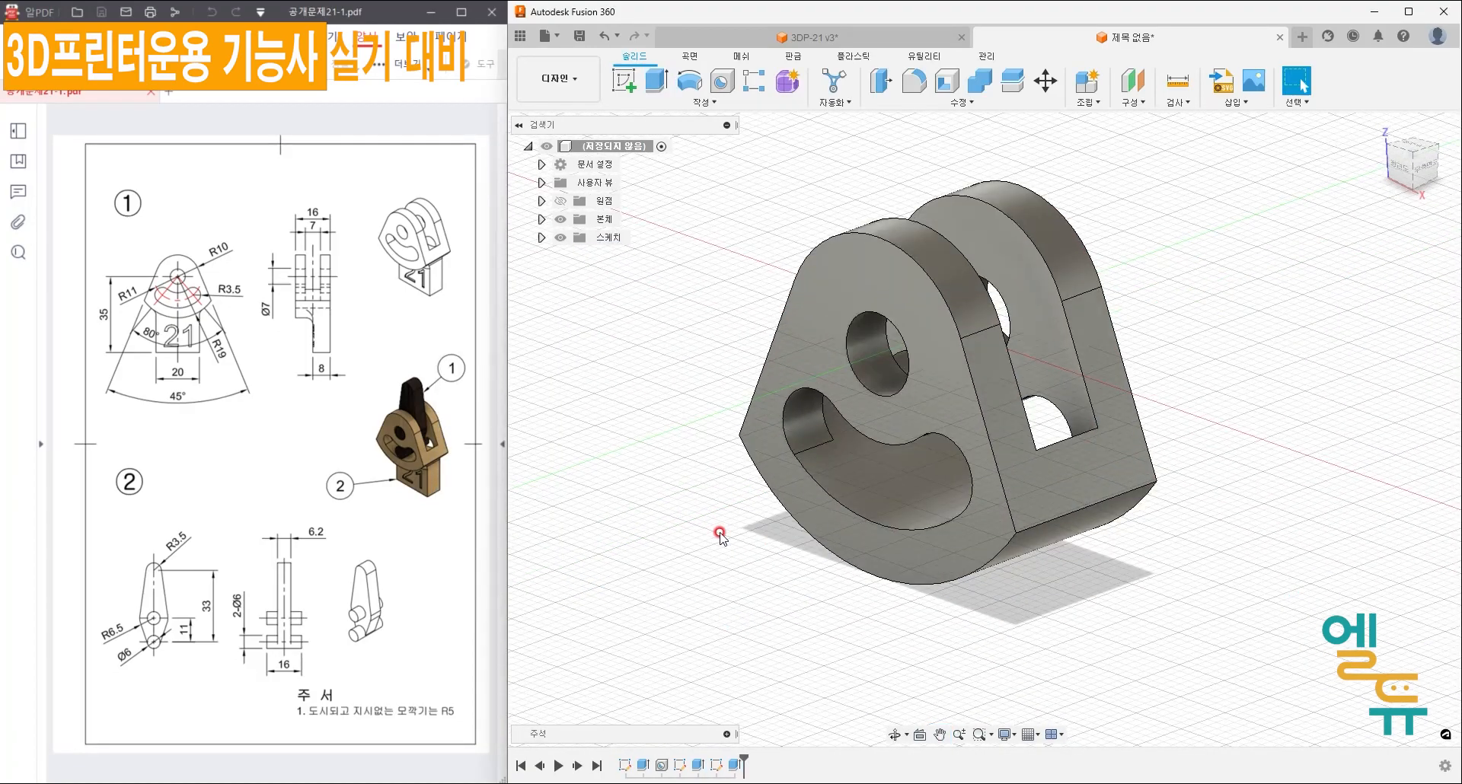
# - Examine part 1's front and side views in the drawing for the lower tab's outline and its 8 mm thickness from the centre plane
pyautogui.hotkey('ctrl', '2')
pyautogui.moveTo(162, 350); pyautogui.dragTo(200, 315)
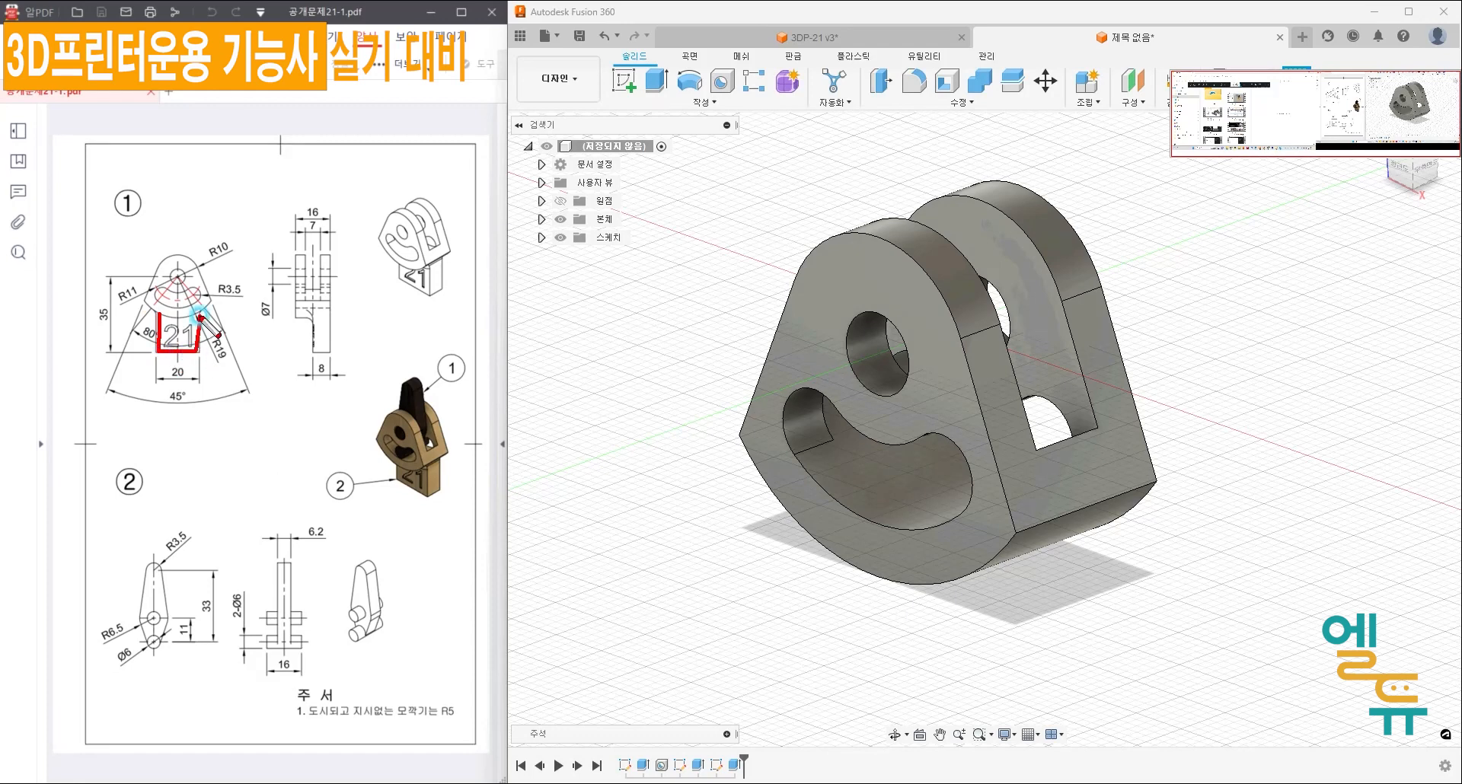
pyautogui.press('Escape')
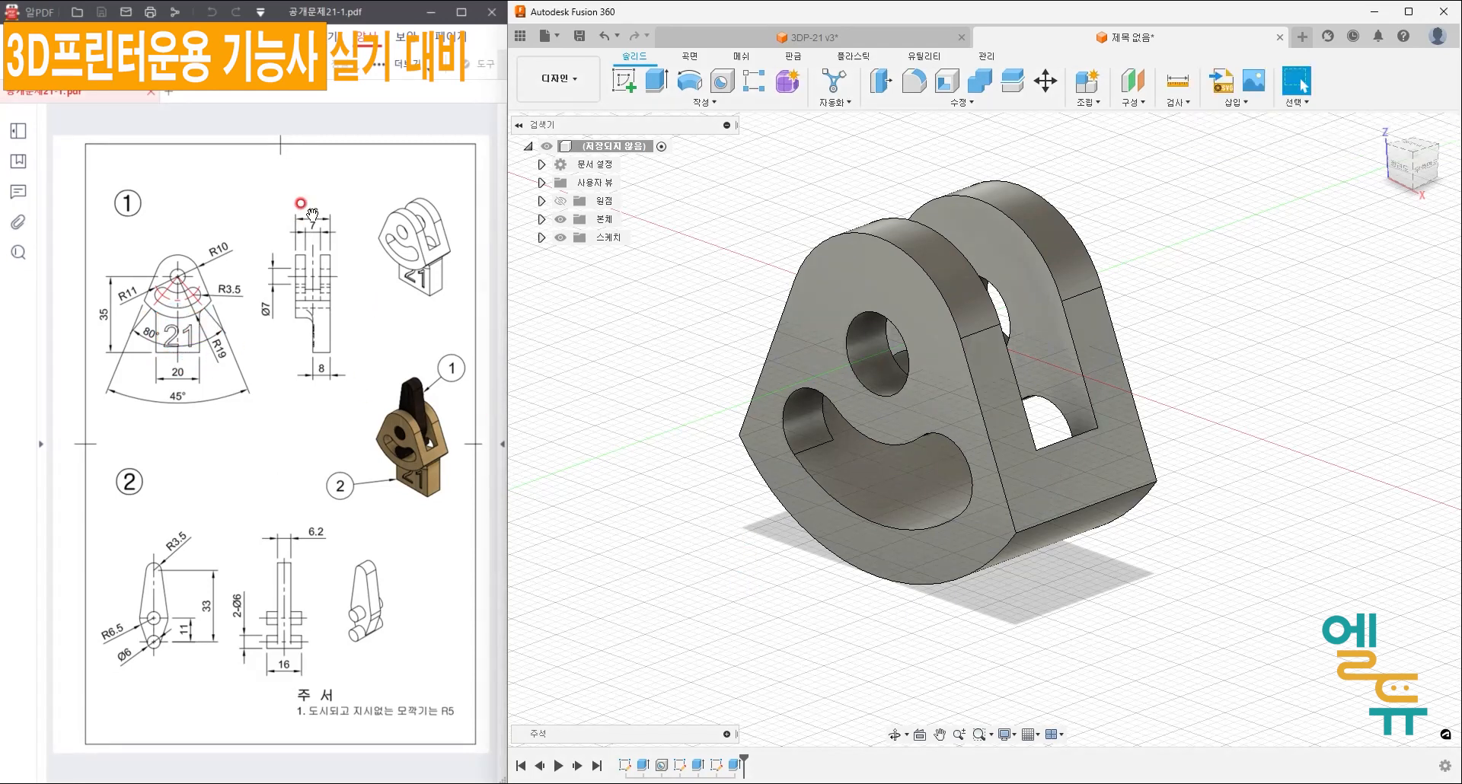
pyautogui.hotkey('ctrl', '2')
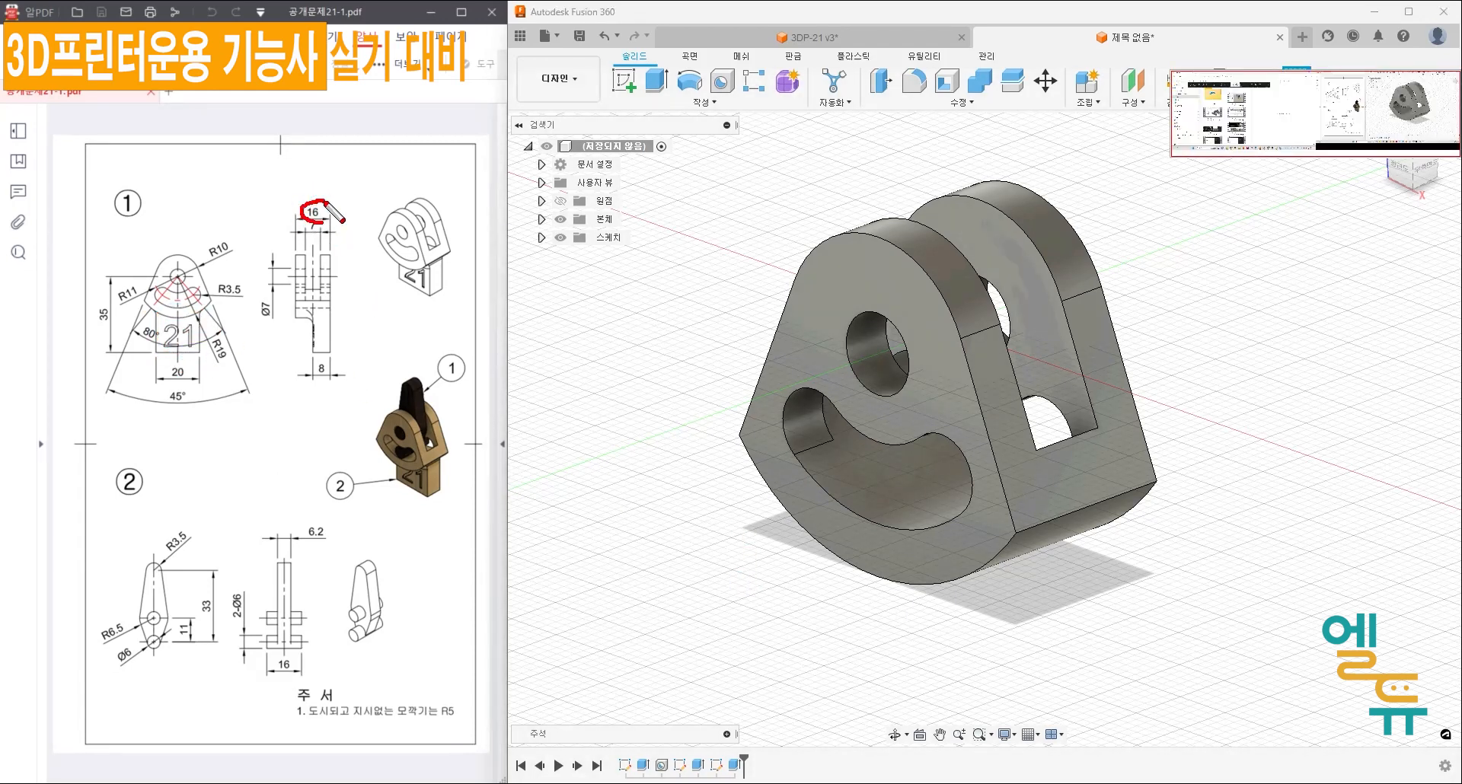
pyautogui.moveTo(330, 371)
pyautogui.mouseDown()
pyautogui.moveTo(298, 375)
pyautogui.moveTo(346, 352)
pyautogui.moveTo(332, 374)
pyautogui.mouseUp()
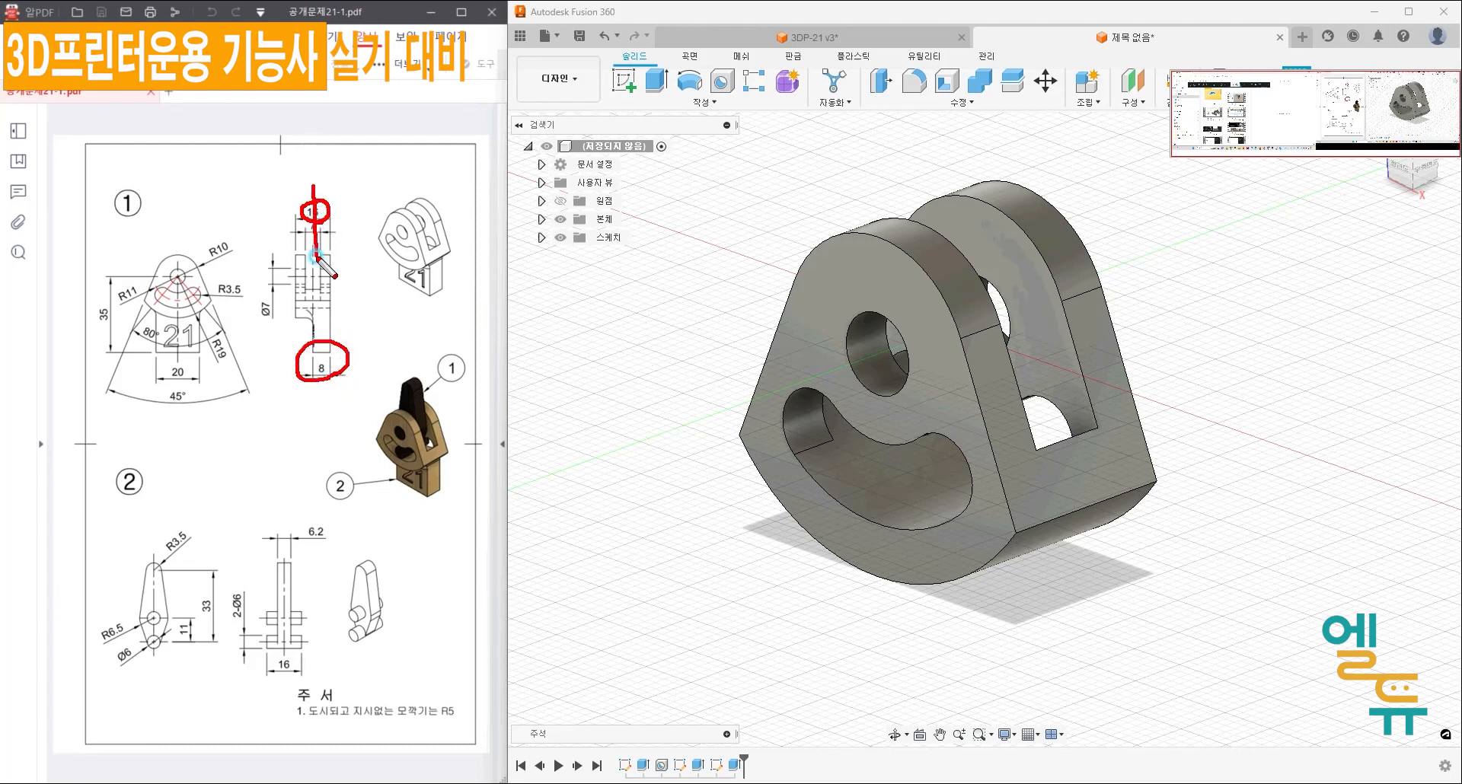
pyautogui.moveTo(314, 256); pyautogui.dragTo(313, 412)
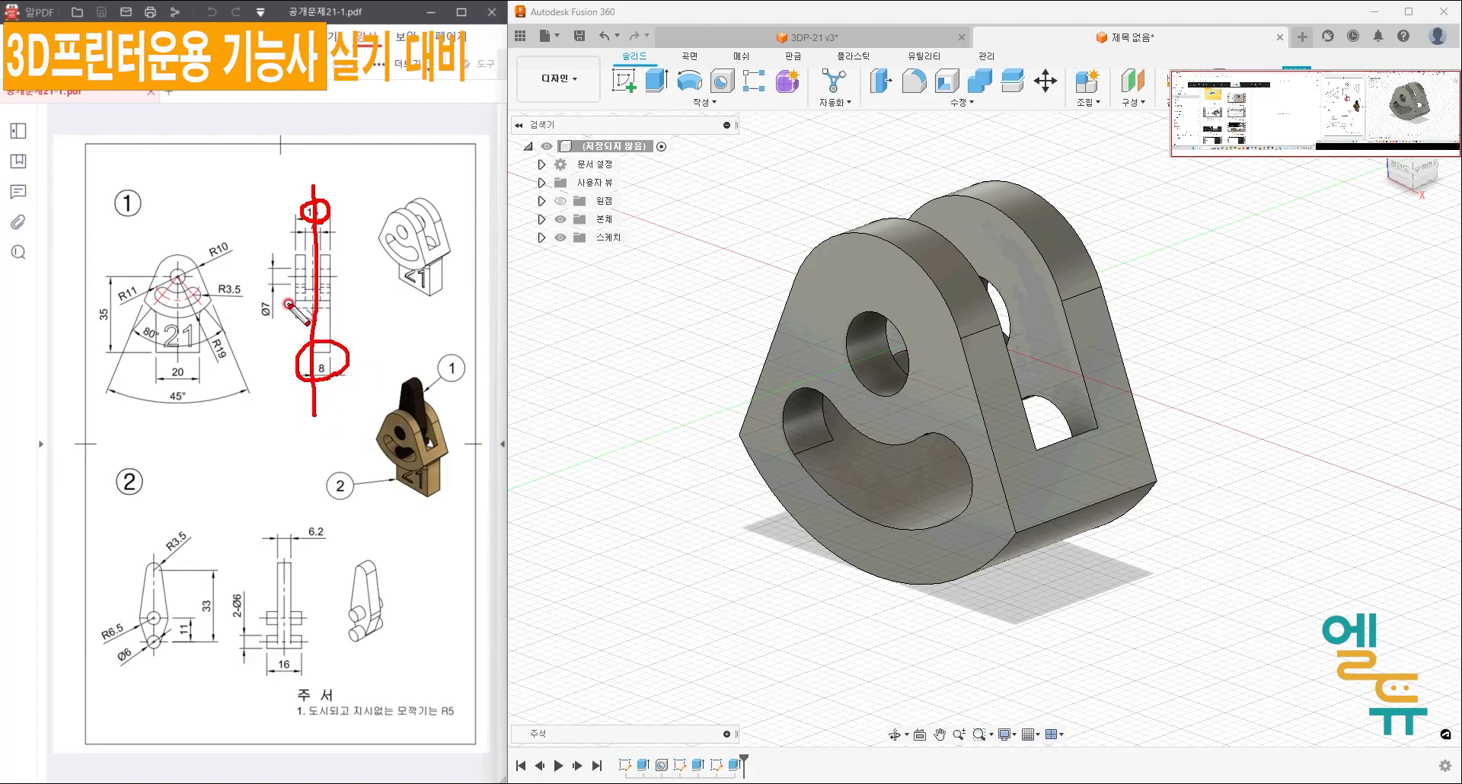
pyautogui.press('Escape')
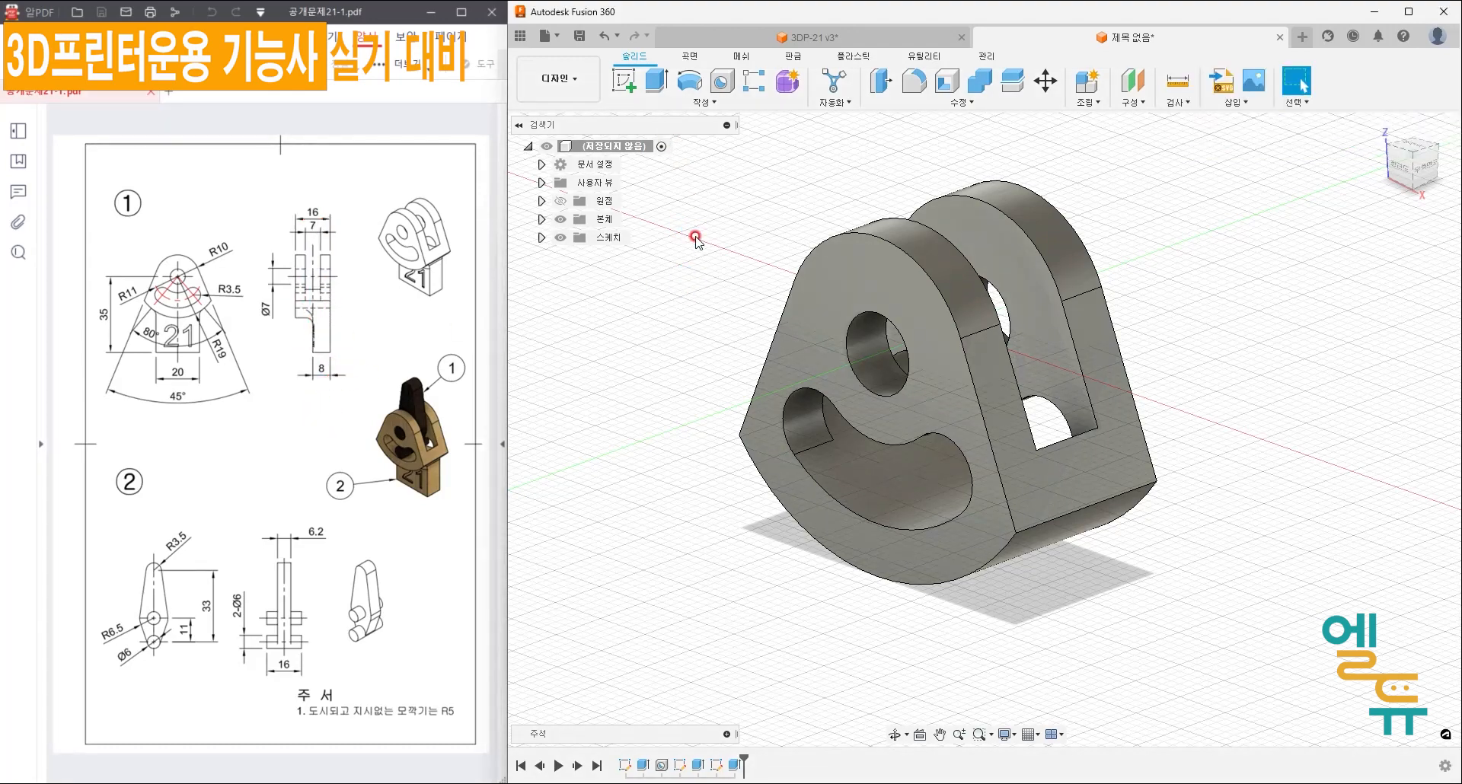
# - On a new sketch on the origin plane midway through the body, draw a rectangle for the tab across the lower arc
pyautogui.click(628, 73)
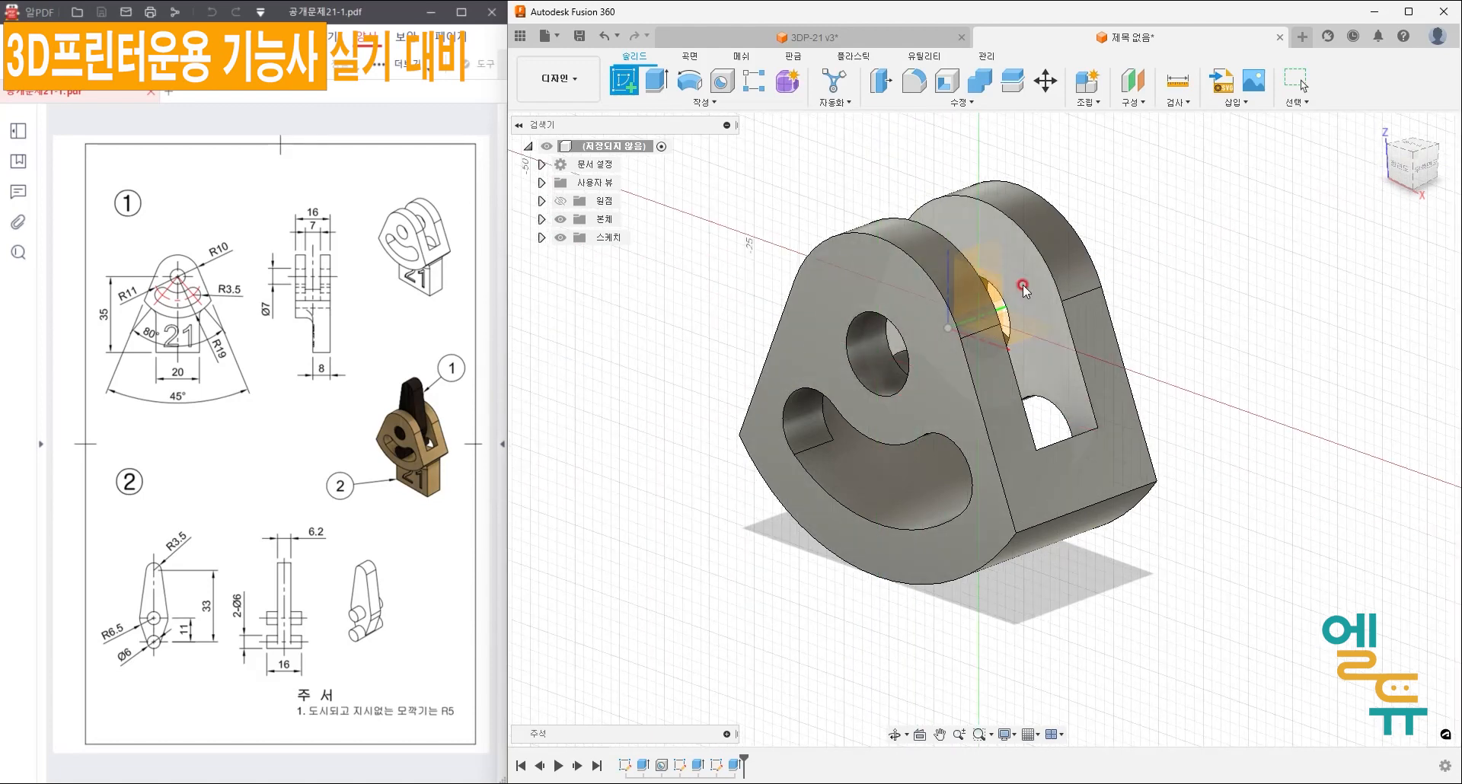
pyautogui.click(998, 286)
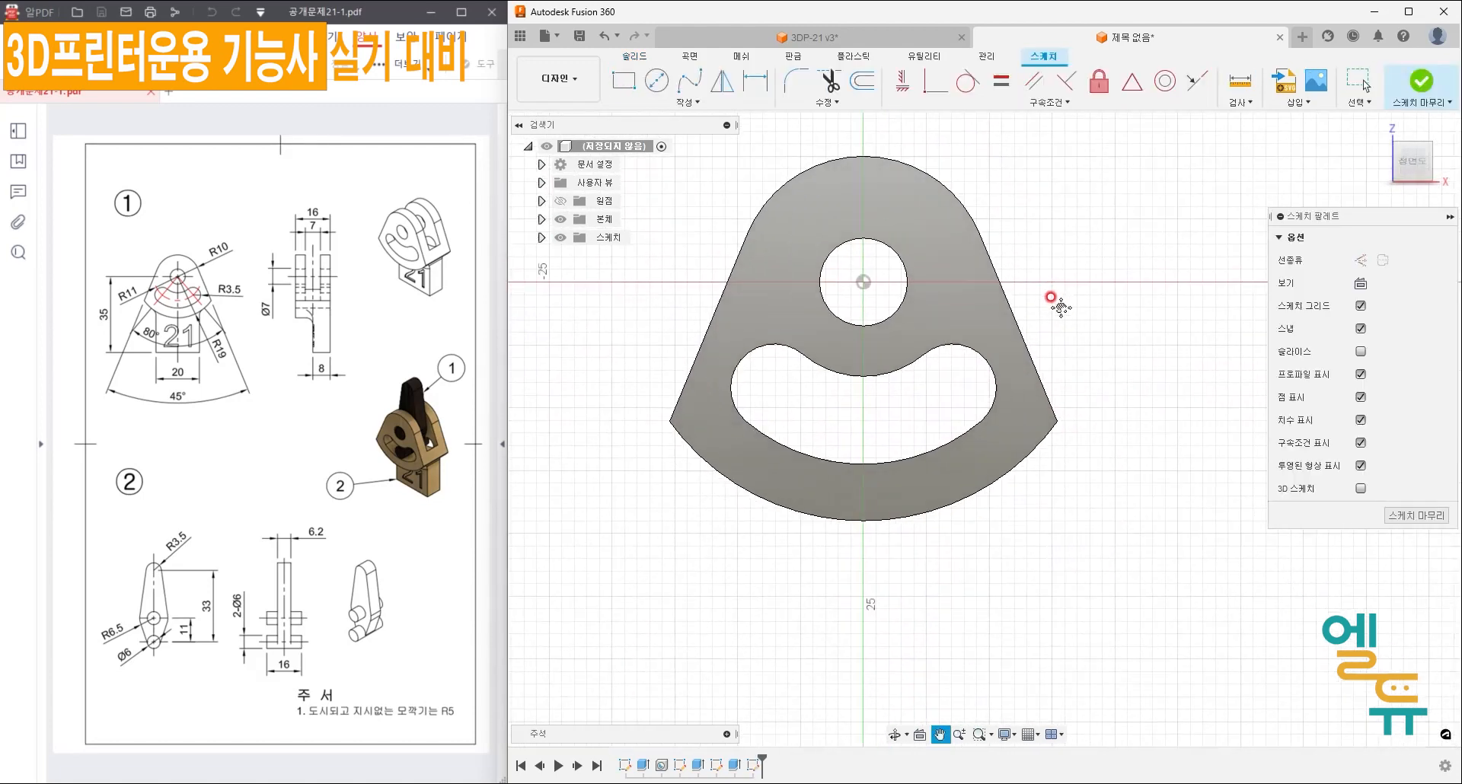
pyautogui.press('r')
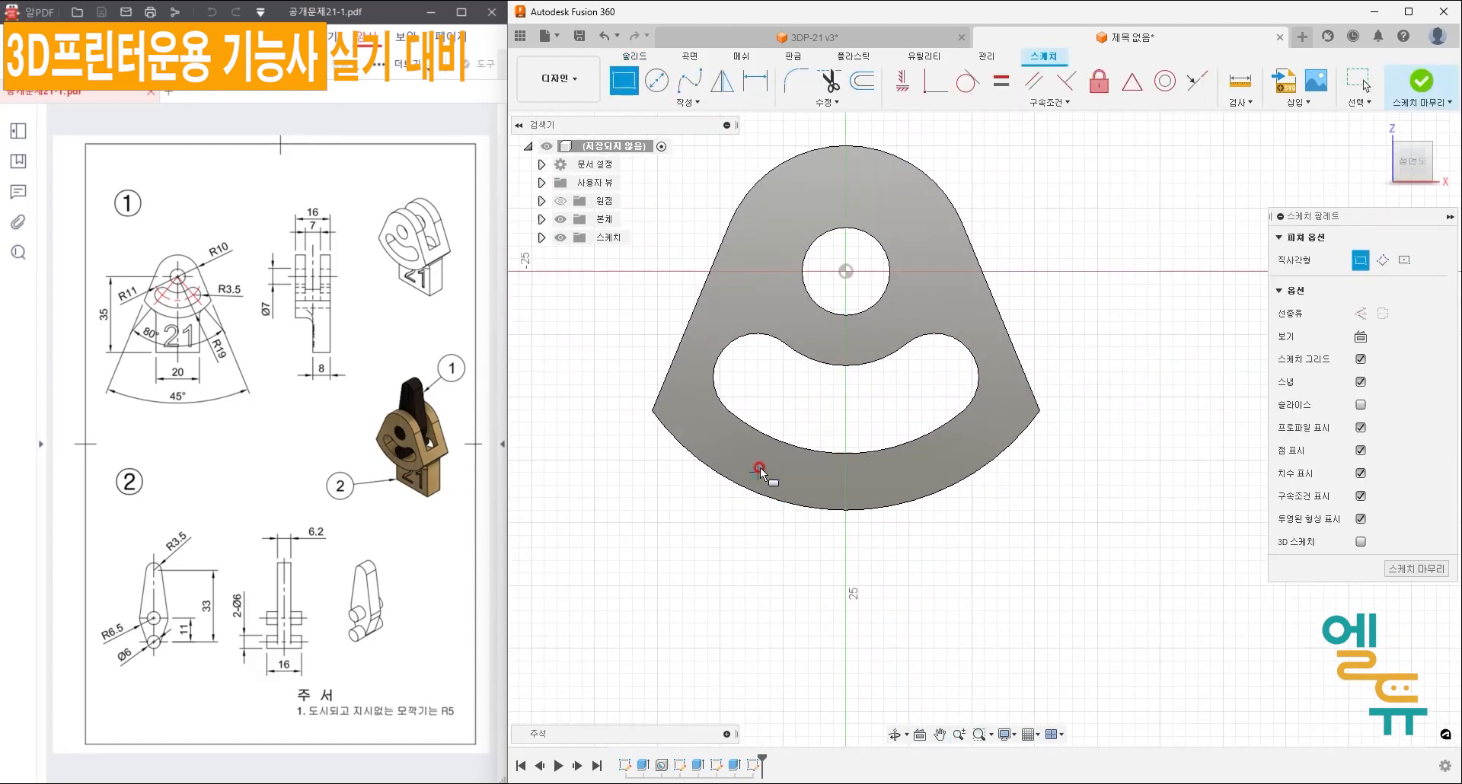
pyautogui.click(760, 467)
pyautogui.click(946, 610)
pyautogui.press('Escape')
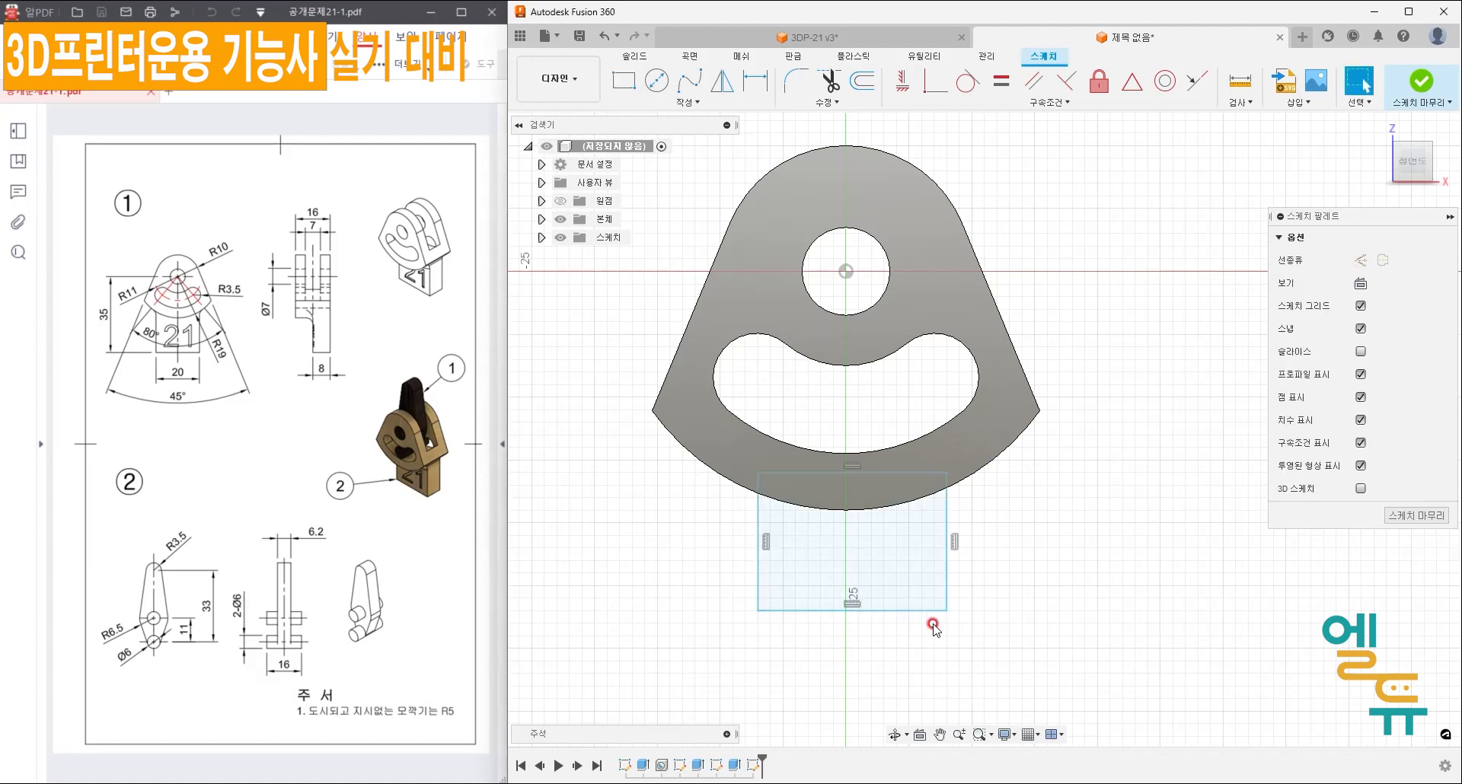
# - Dimension the width of the rectangle's lower edge as 20 mm
pyautogui.moveTo(932, 624); pyautogui.dragTo(917, 591, button='middle')
pyautogui.click(752, 83)
pyautogui.click(881, 590)
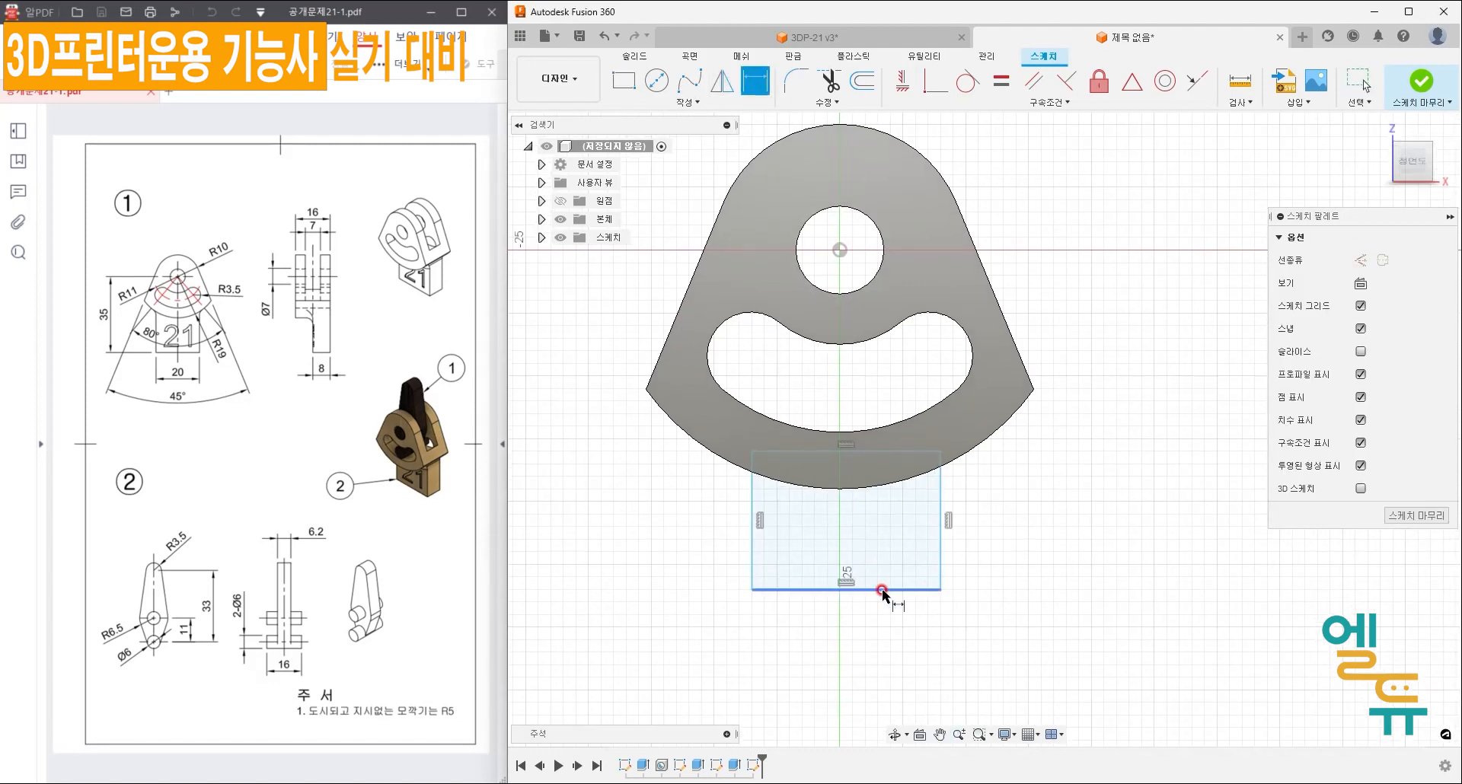
pyautogui.click(868, 631)
pyautogui.press('Return')
pyautogui.scroll(5, 1018, 606)
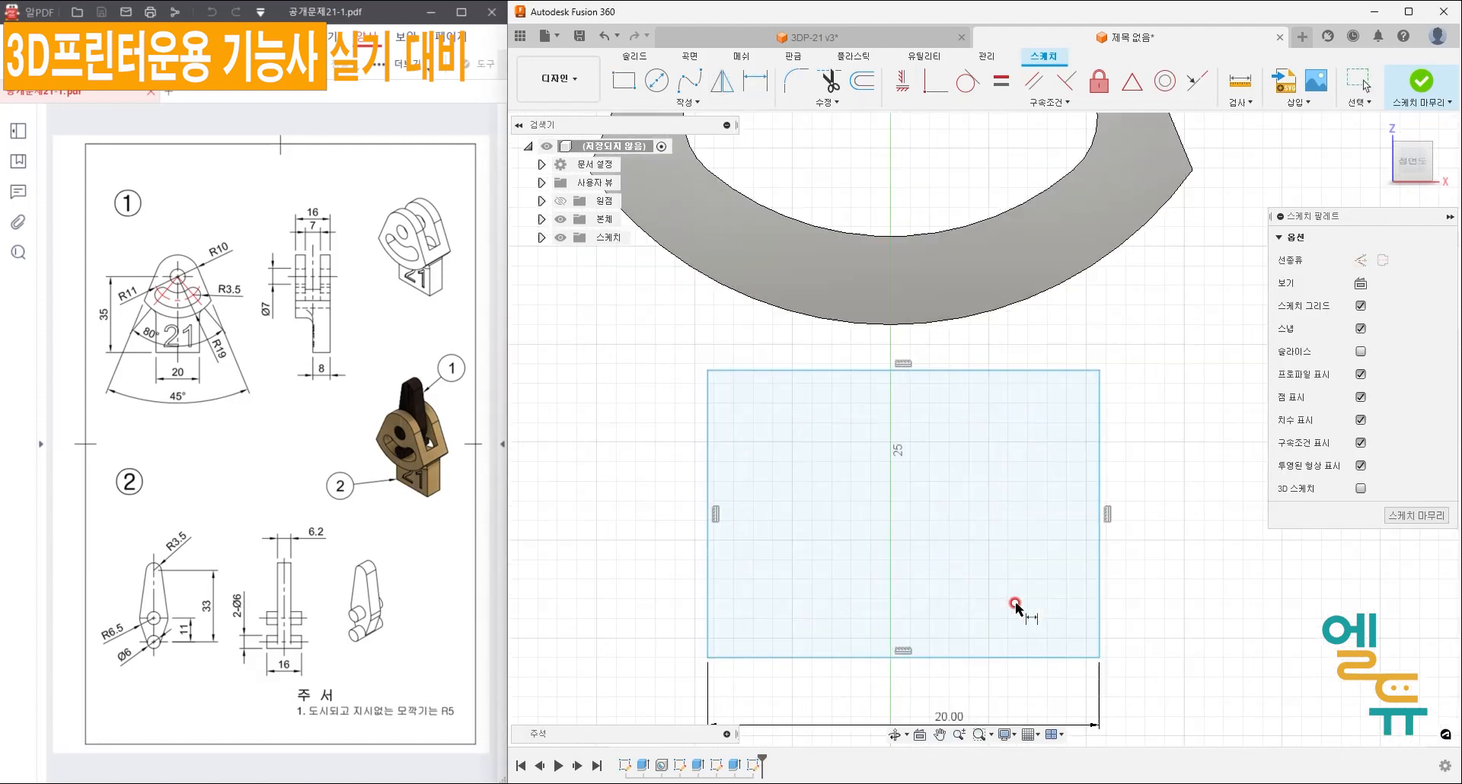
# - Dimension the distance from the hole's centre to the rectangle's lower edge as 35 mm
pyautogui.press('d')
pyautogui.scroll(-4, 809, 564)
pyautogui.scroll(-1, 802, 577)
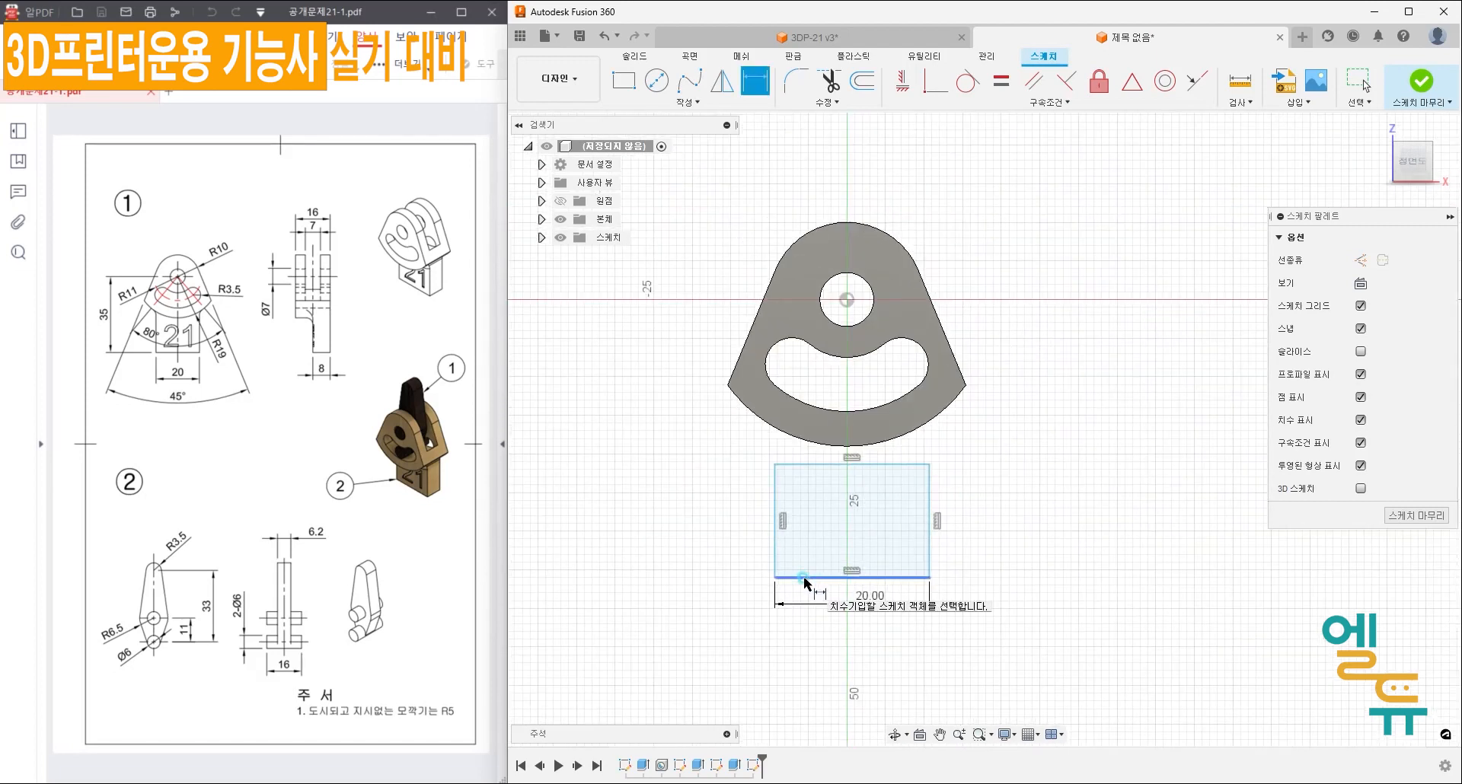
pyautogui.click(802, 577)
pyautogui.click(846, 299)
pyautogui.click(668, 352)
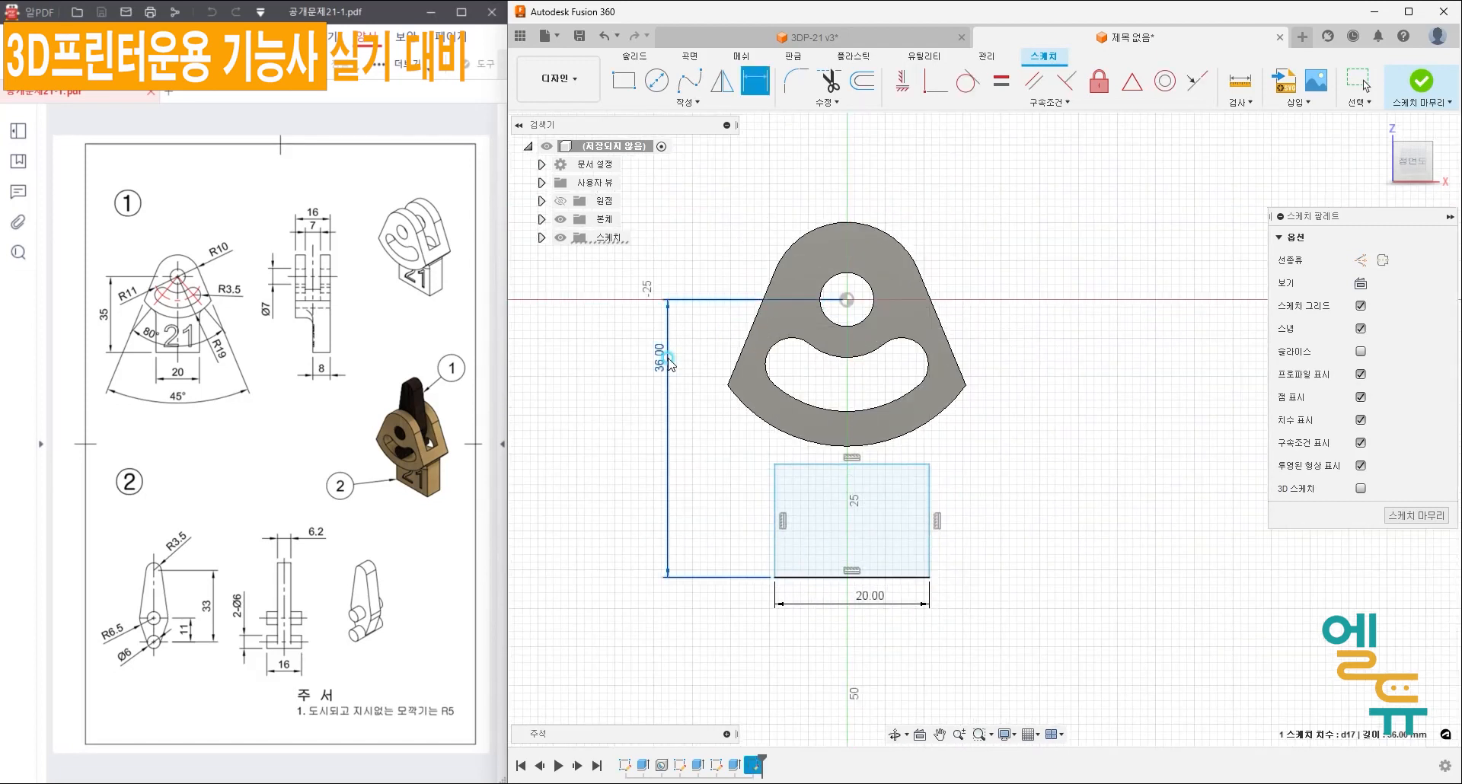
pyautogui.write('35')
pyautogui.press('Return')
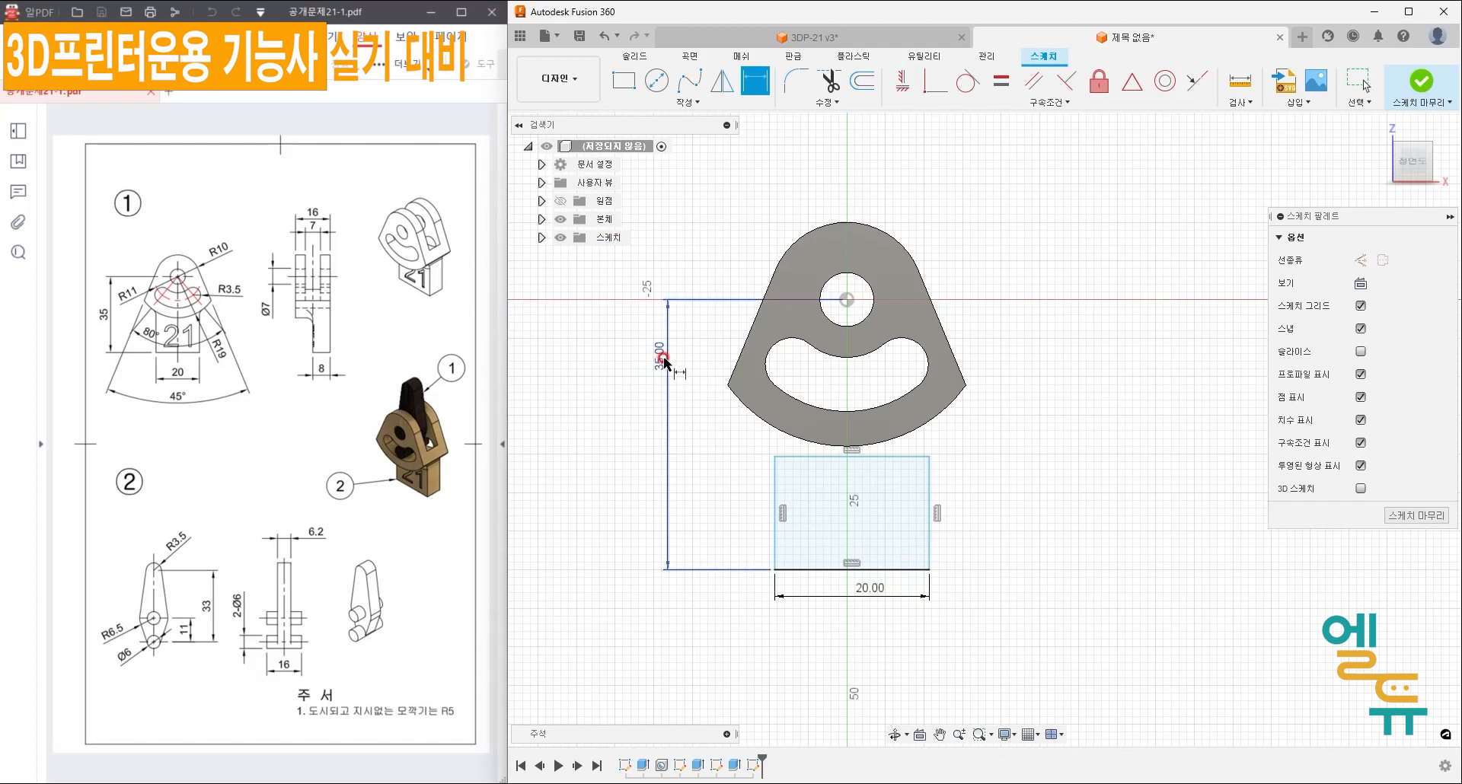
pyautogui.press('Escape')
# - Move the rectangle's upper edge up into the fan-shaped body, just below the curved slot
pyautogui.click(828, 479)
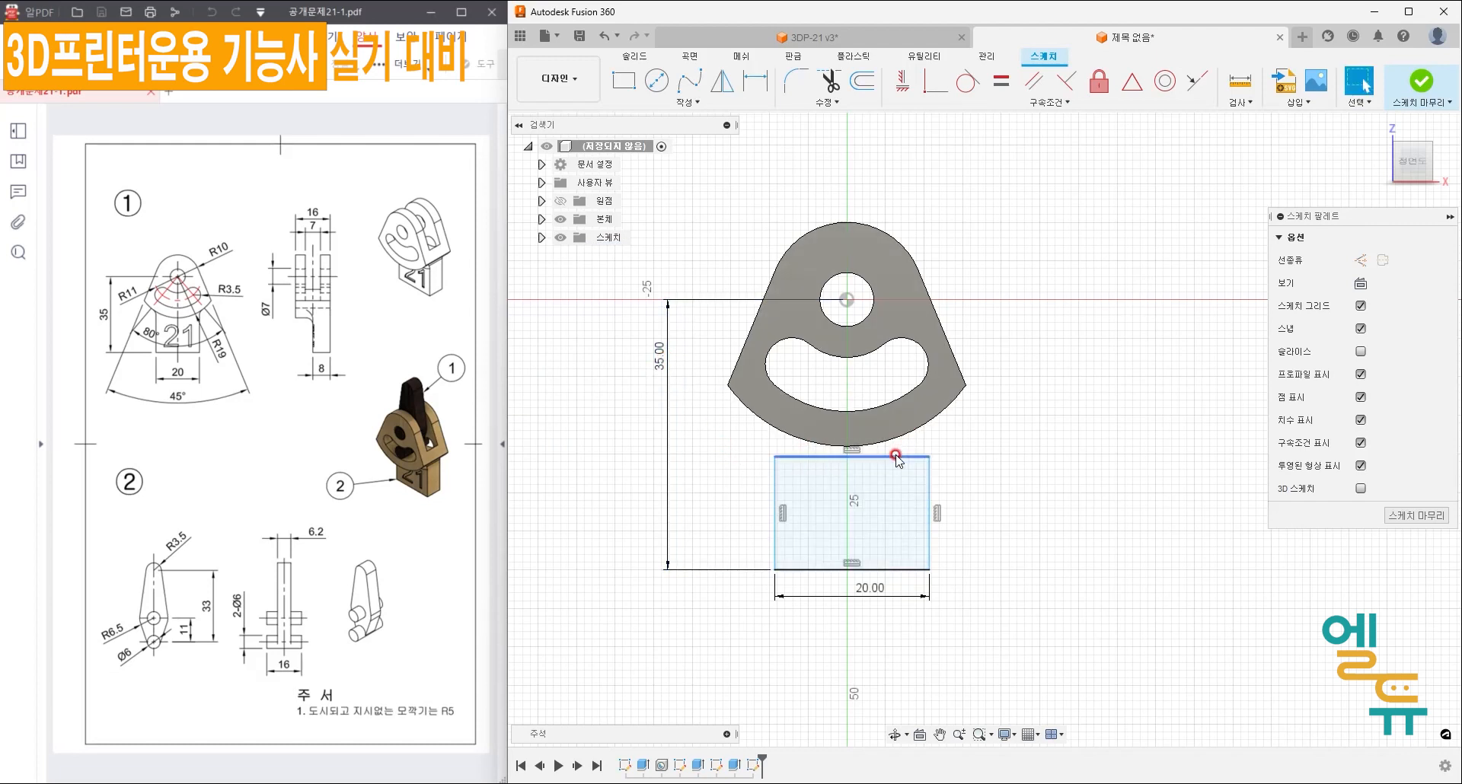
pyautogui.moveTo(891, 457); pyautogui.dragTo(877, 417)
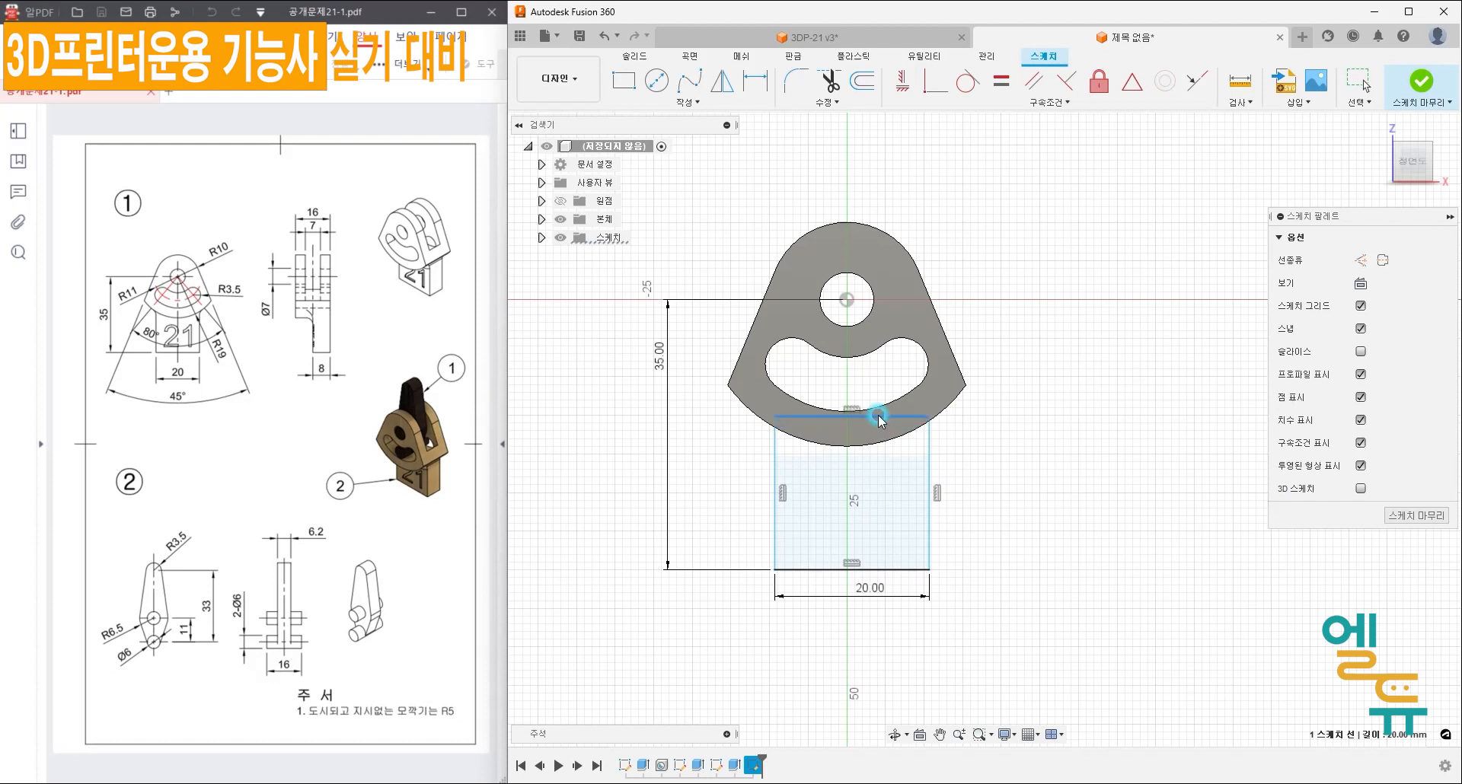
pyautogui.click(1017, 466)
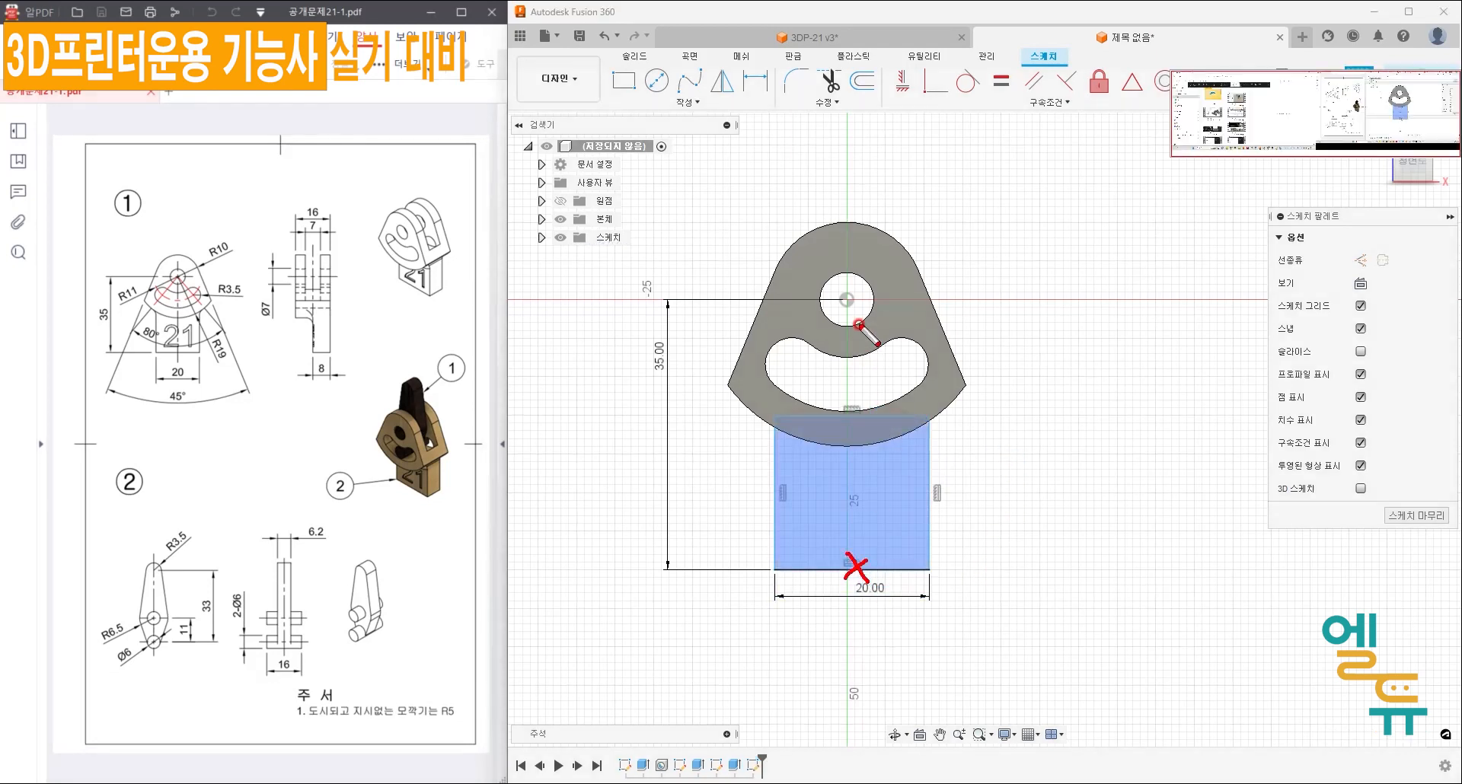
# - Place a sketch point at the midpoint of the rectangle's lower edge and constrain it vertically in line with the hole's centre
pyautogui.moveTo(835, 296); pyautogui.dragTo(852, 554)
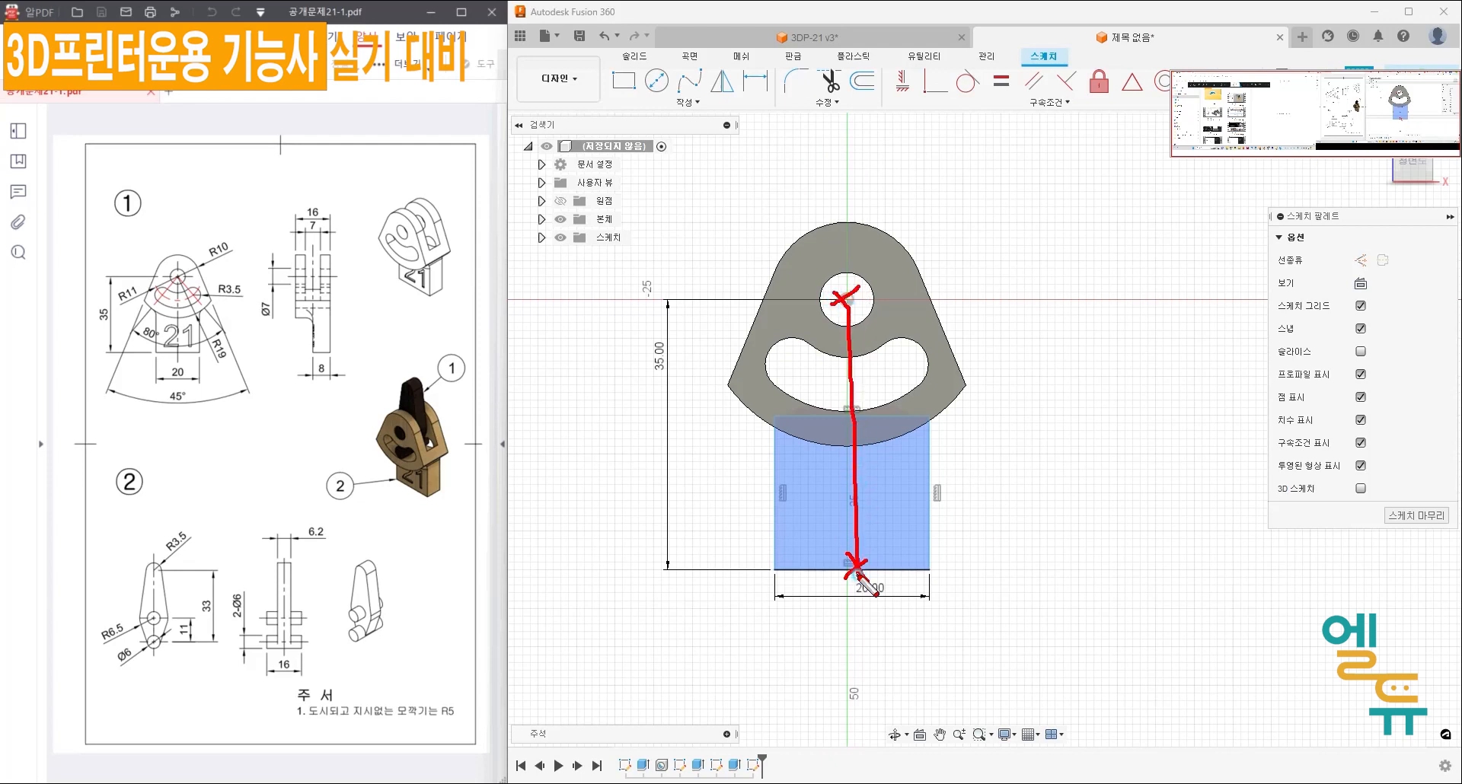
pyautogui.click(688, 101)
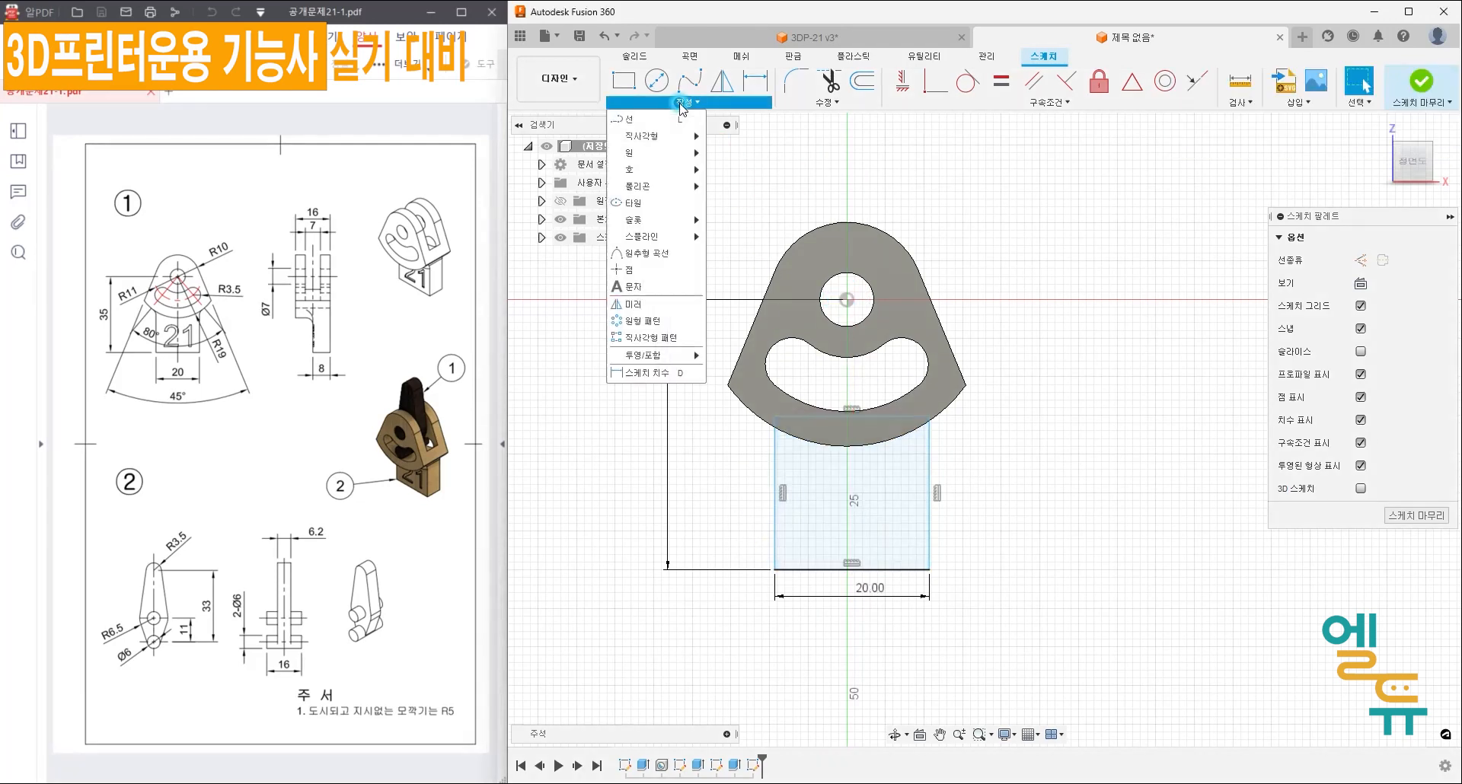
pyautogui.click(643, 272)
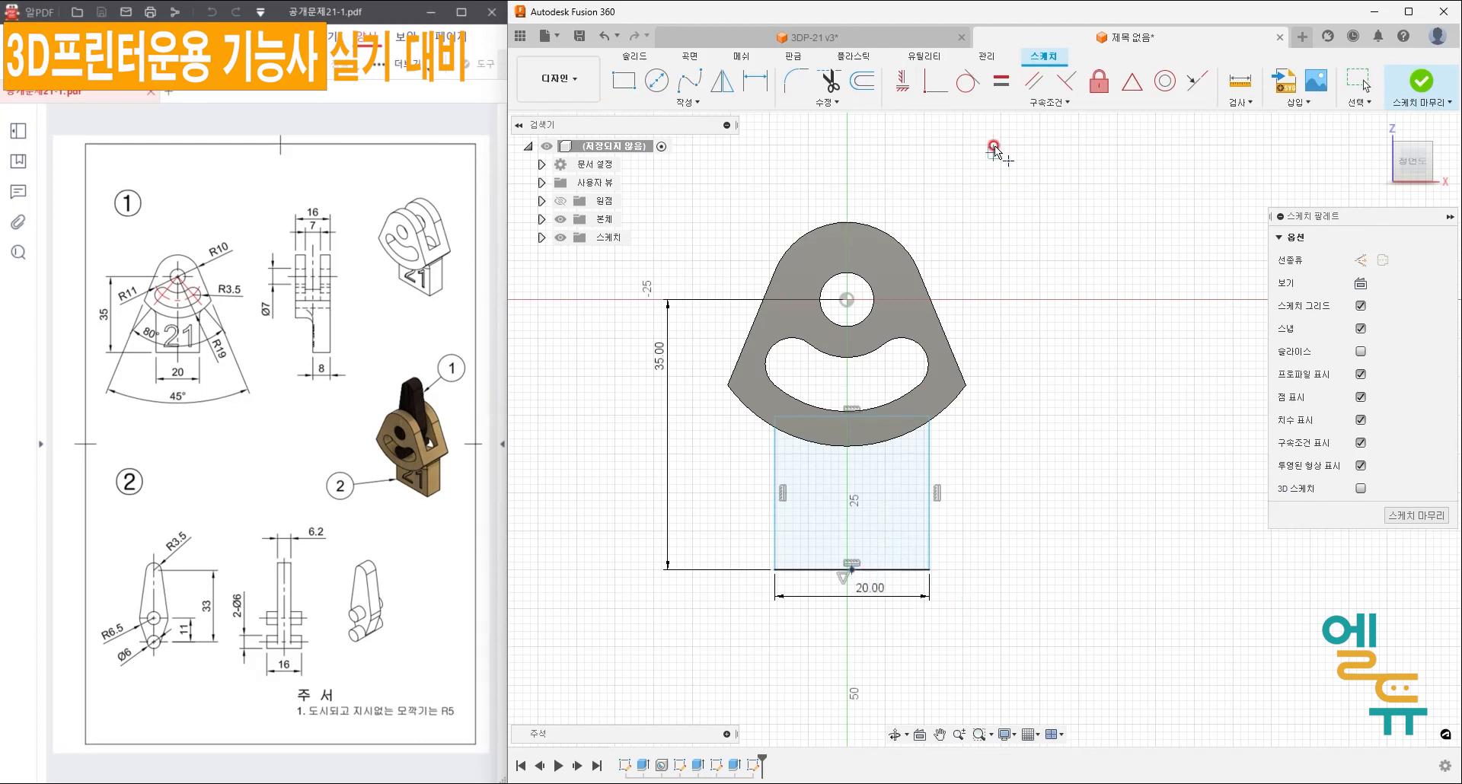
pyautogui.click(902, 80)
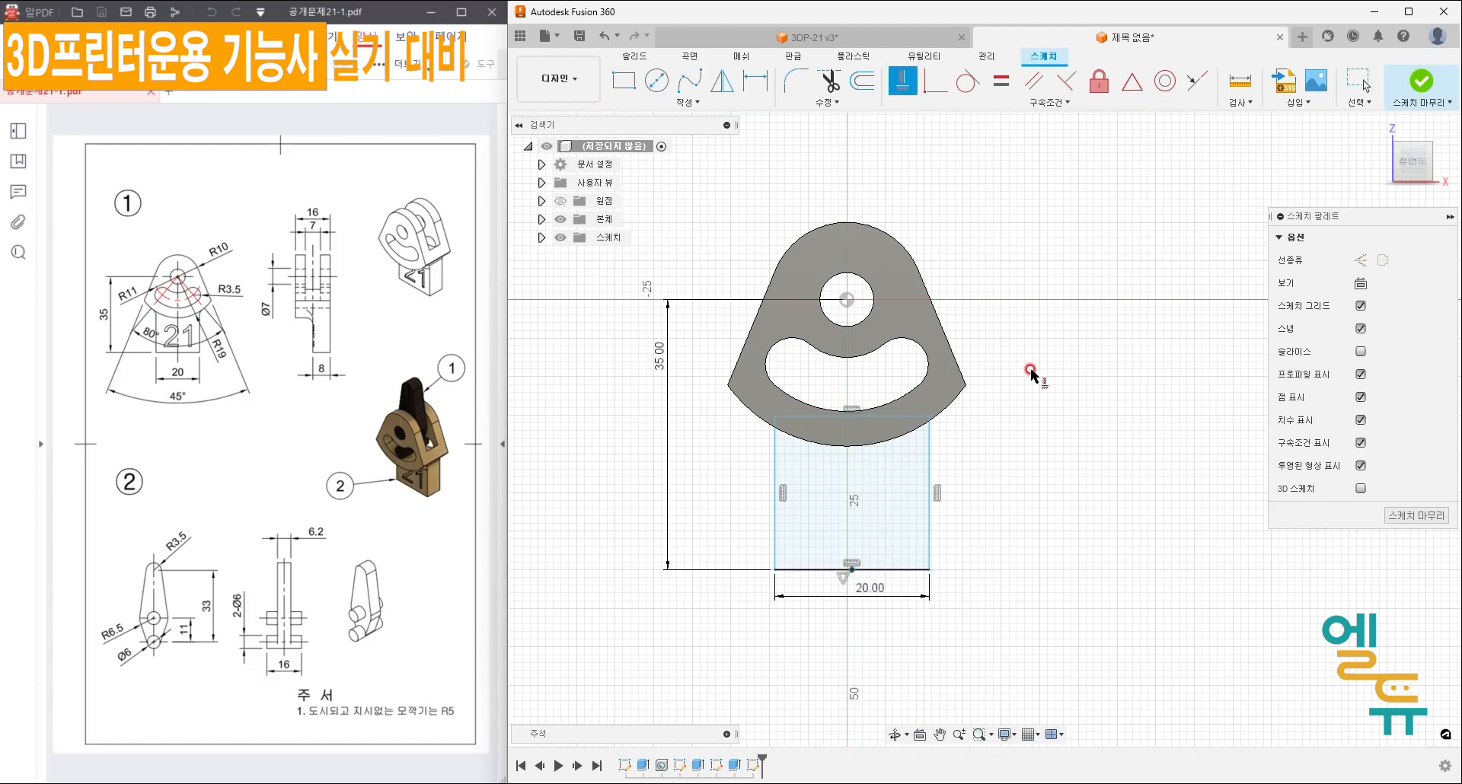
pyautogui.click(848, 300)
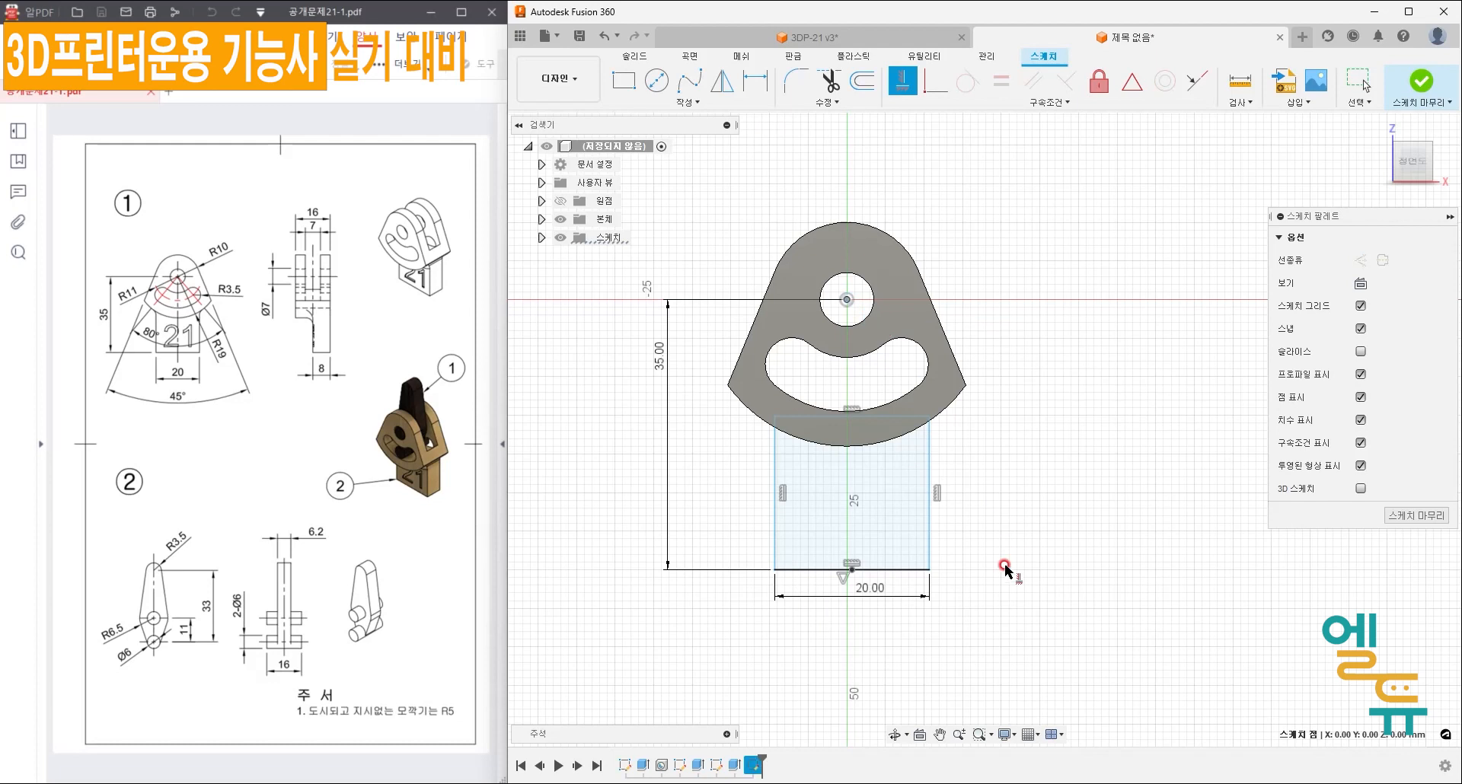
pyautogui.click(852, 571)
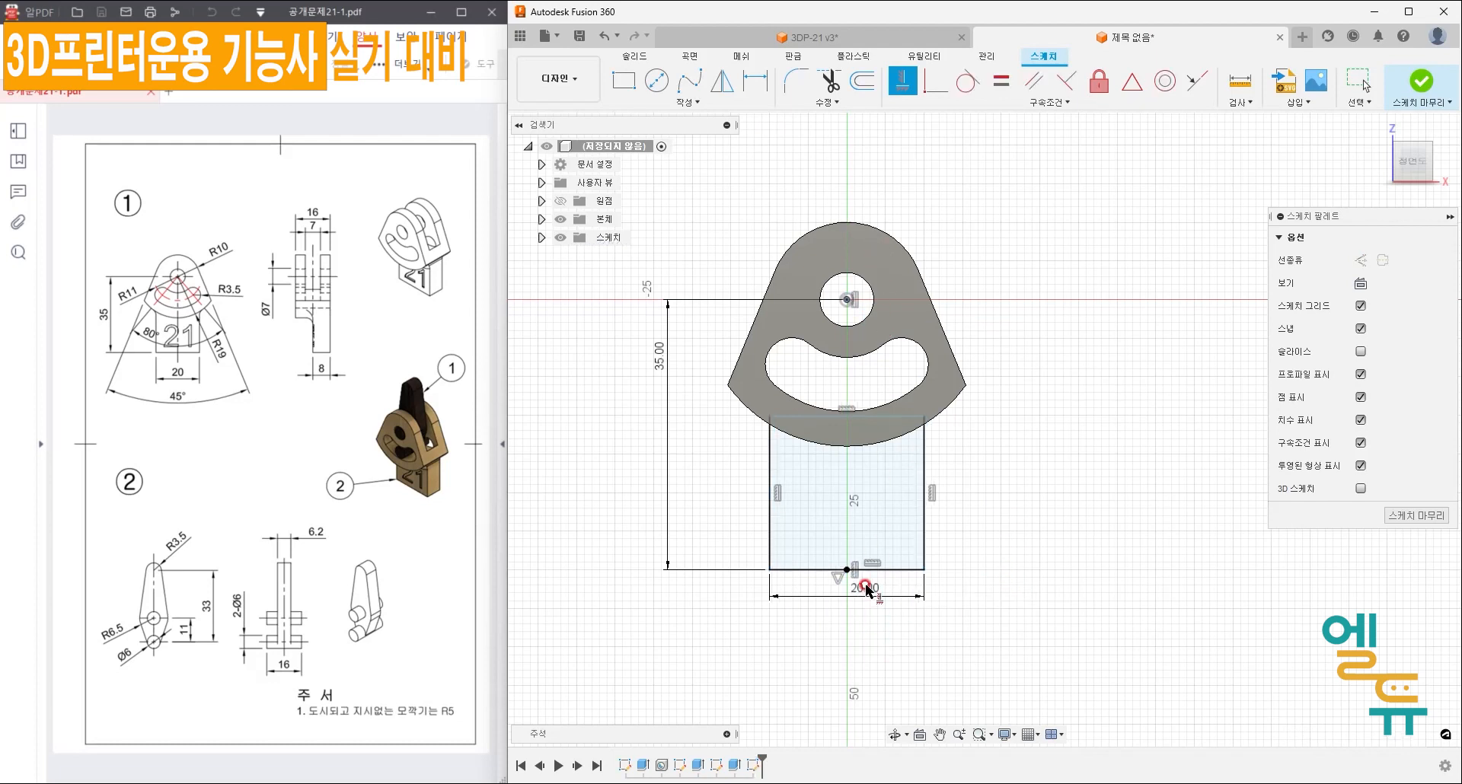
pyautogui.press('Escape')
# - Position the rectangle's upper edge inside the solid band between the curved slot and the lower arc, and finish the sketch
pyautogui.scroll(2, 886, 450)
pyautogui.scroll(3, 868, 418)
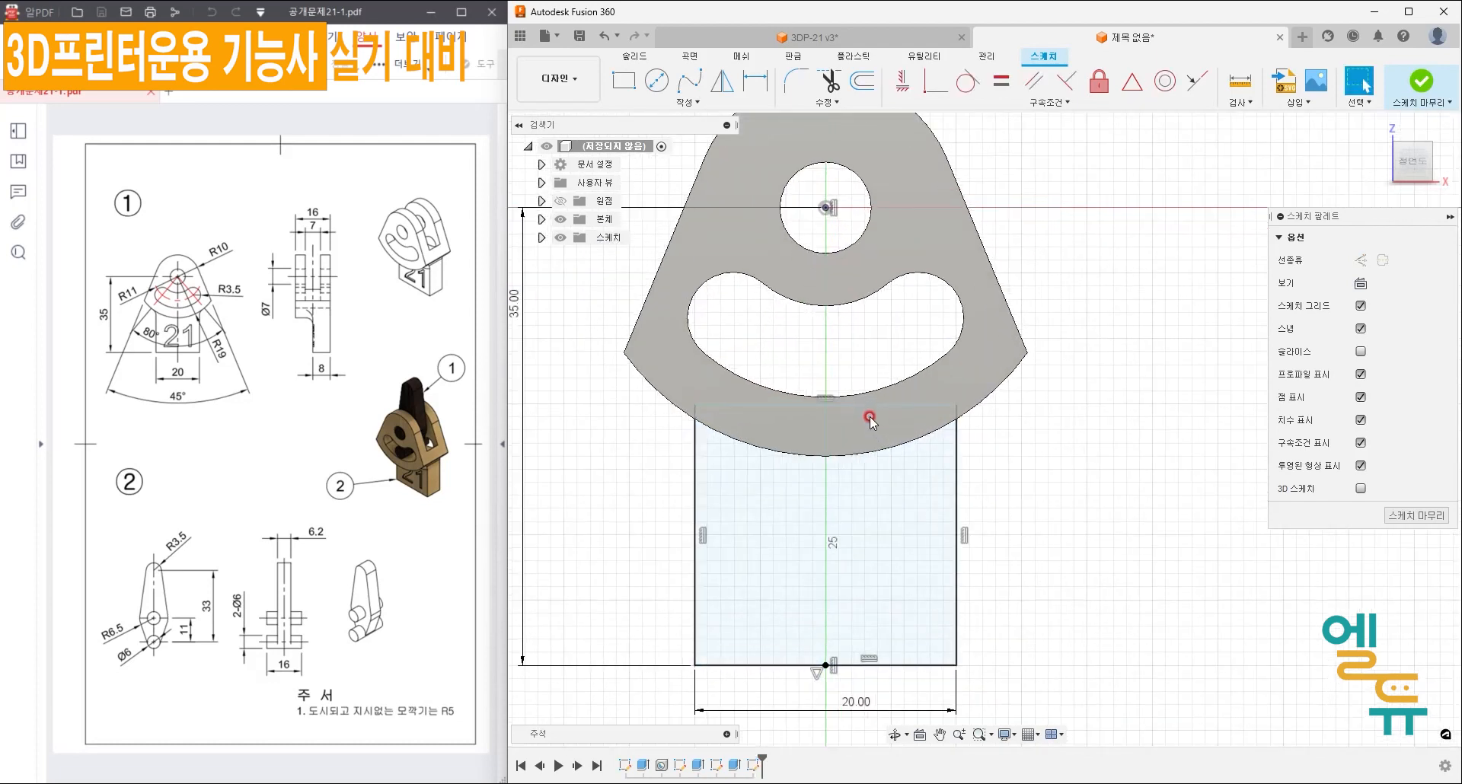
pyautogui.click(861, 371)
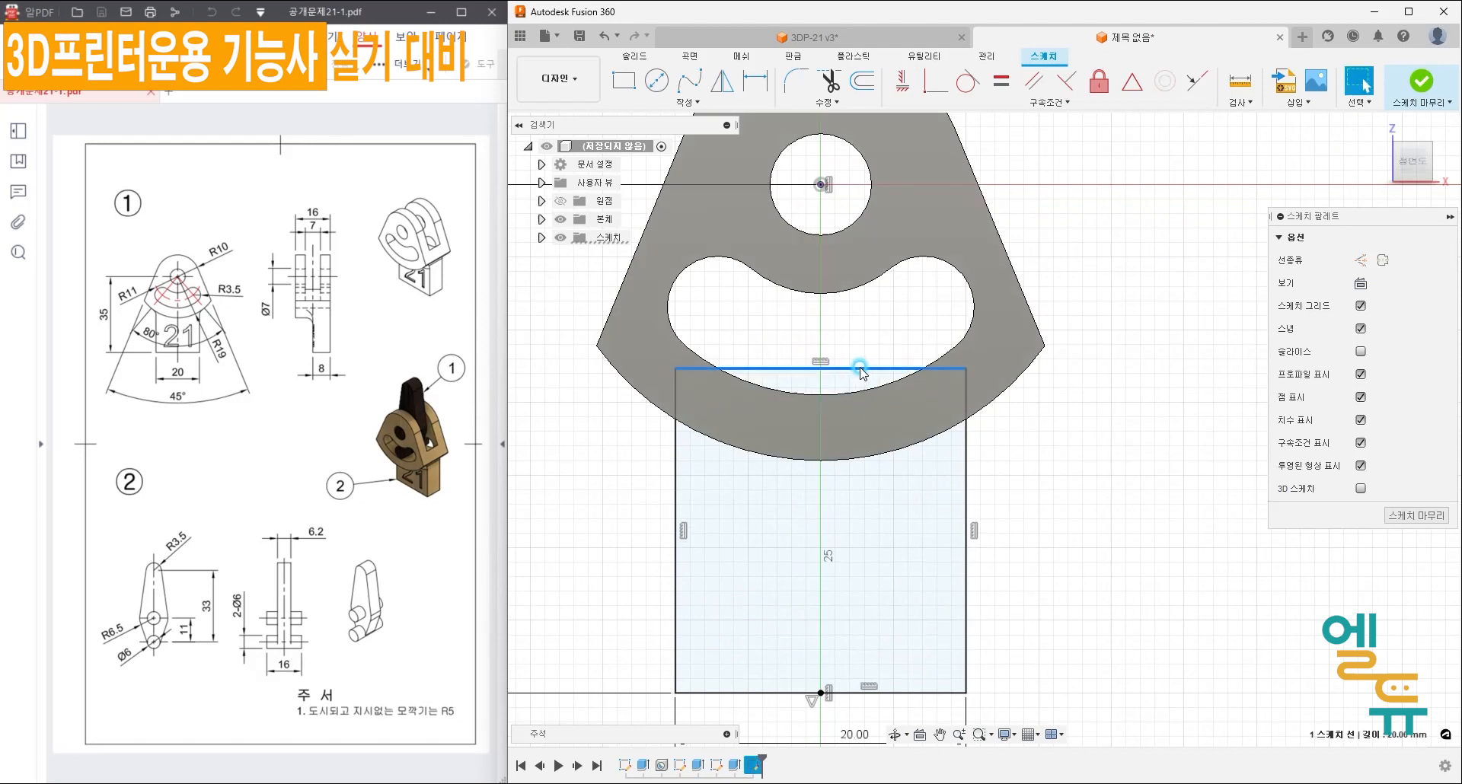
pyautogui.moveTo(856, 371); pyautogui.dragTo(852, 406)
pyautogui.click(632, 445)
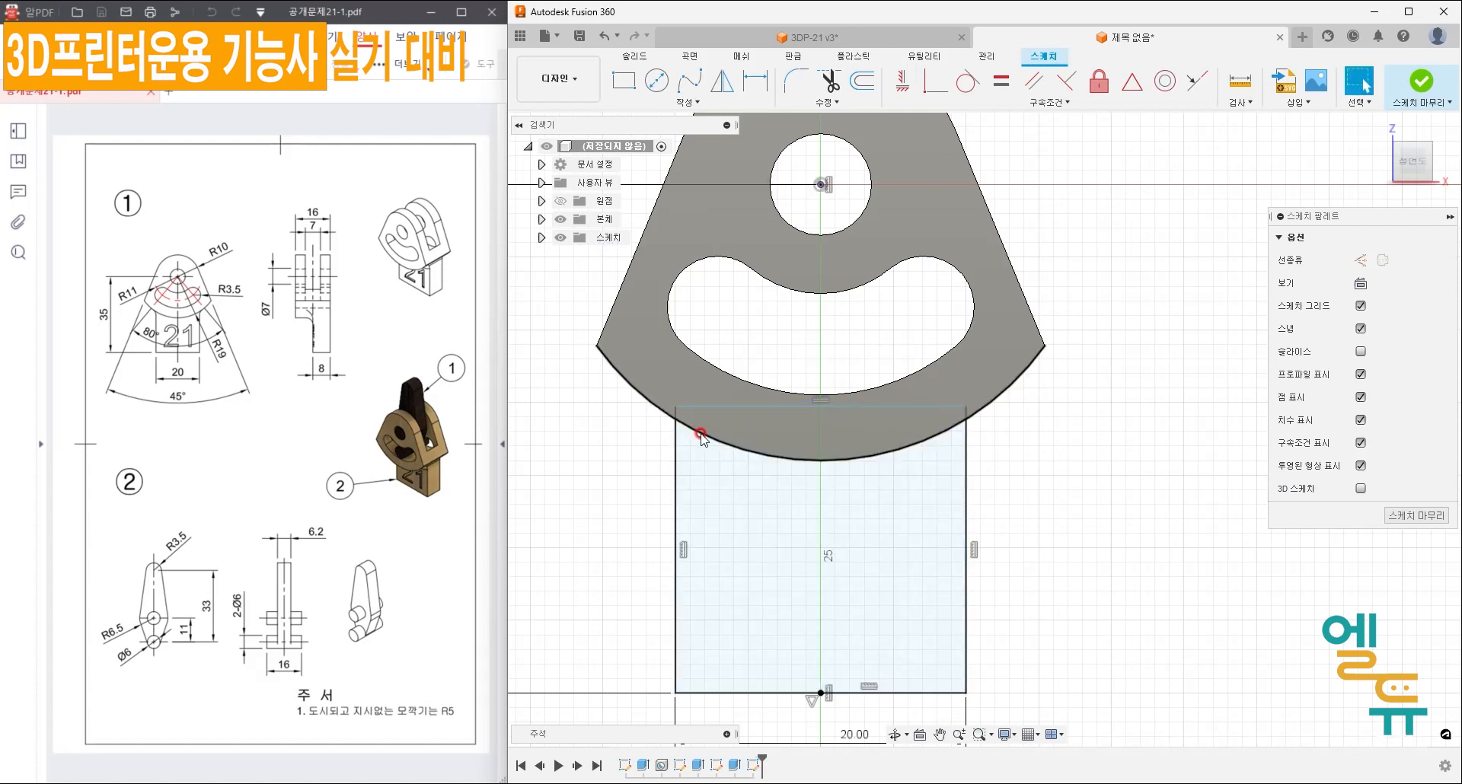
pyautogui.moveTo(676, 418)
pyautogui.mouseDown()
pyautogui.moveTo(659, 579)
pyautogui.moveTo(807, 707)
pyautogui.moveTo(985, 693)
pyautogui.moveTo(986, 436)
pyautogui.mouseUp()
pyautogui.rightClick(970, 448)
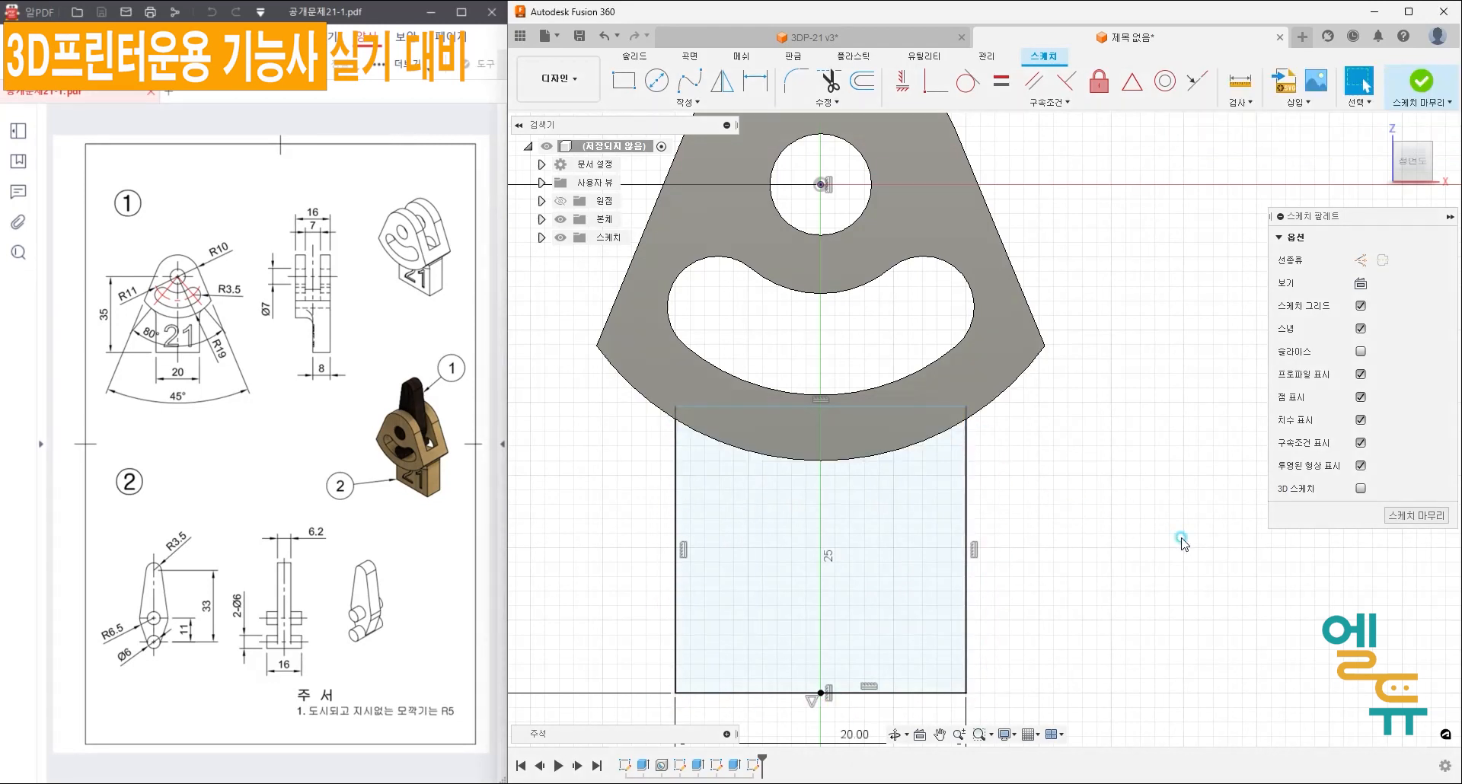
pyautogui.click(1416, 516)
# - Extrude the tab rectangle 8 mm towards the back and join it to the fan-shaped body
pyautogui.click(1375, 149)
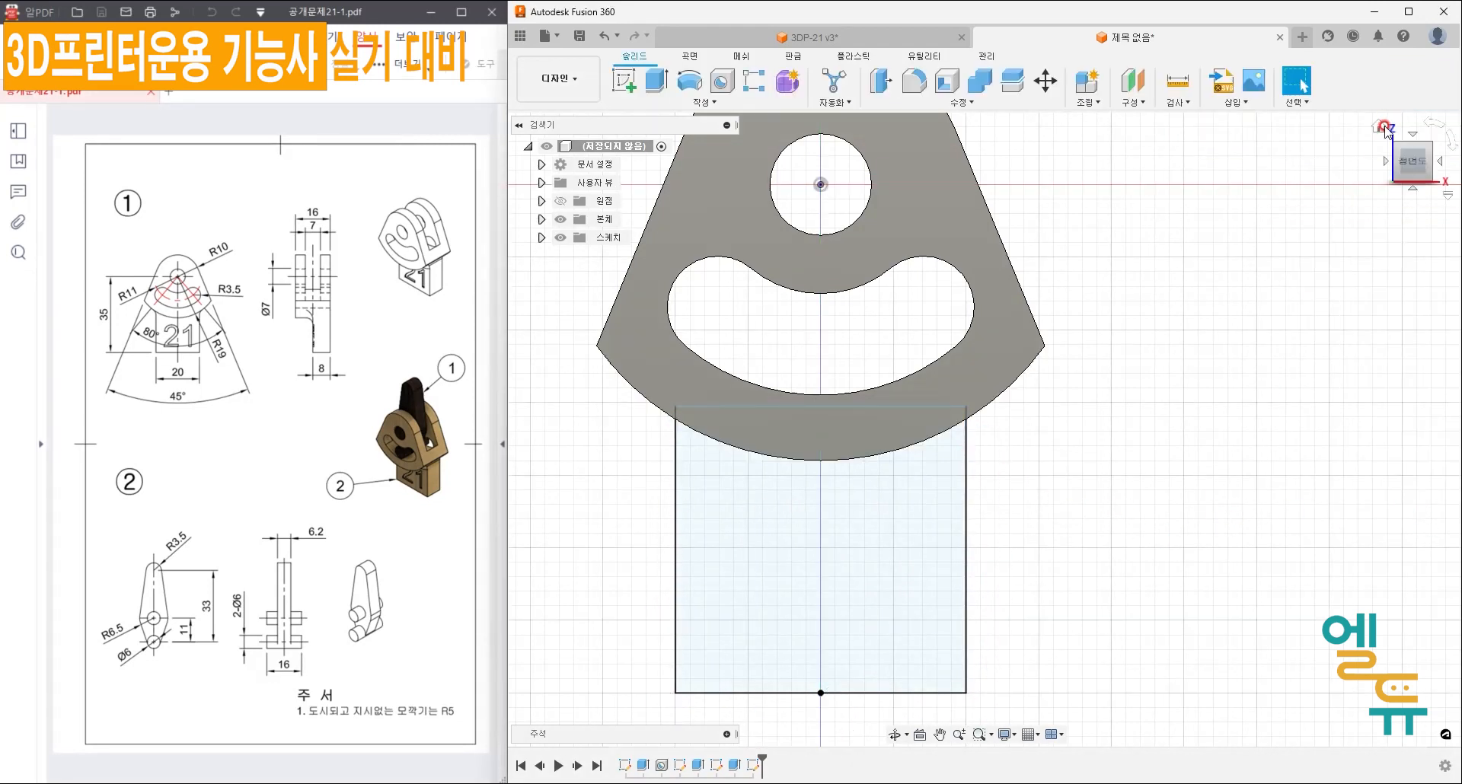
pyautogui.click(656, 80)
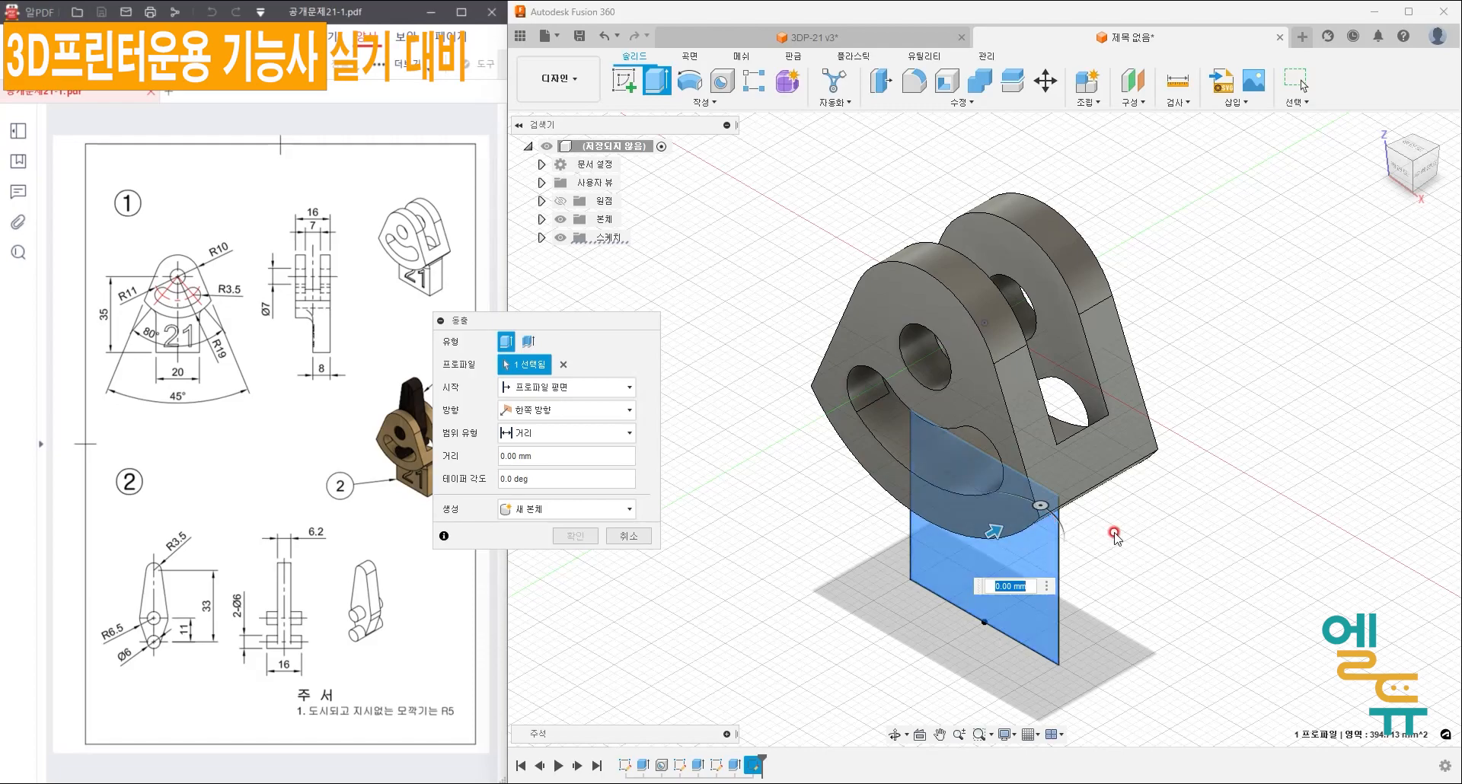
pyautogui.write('8')
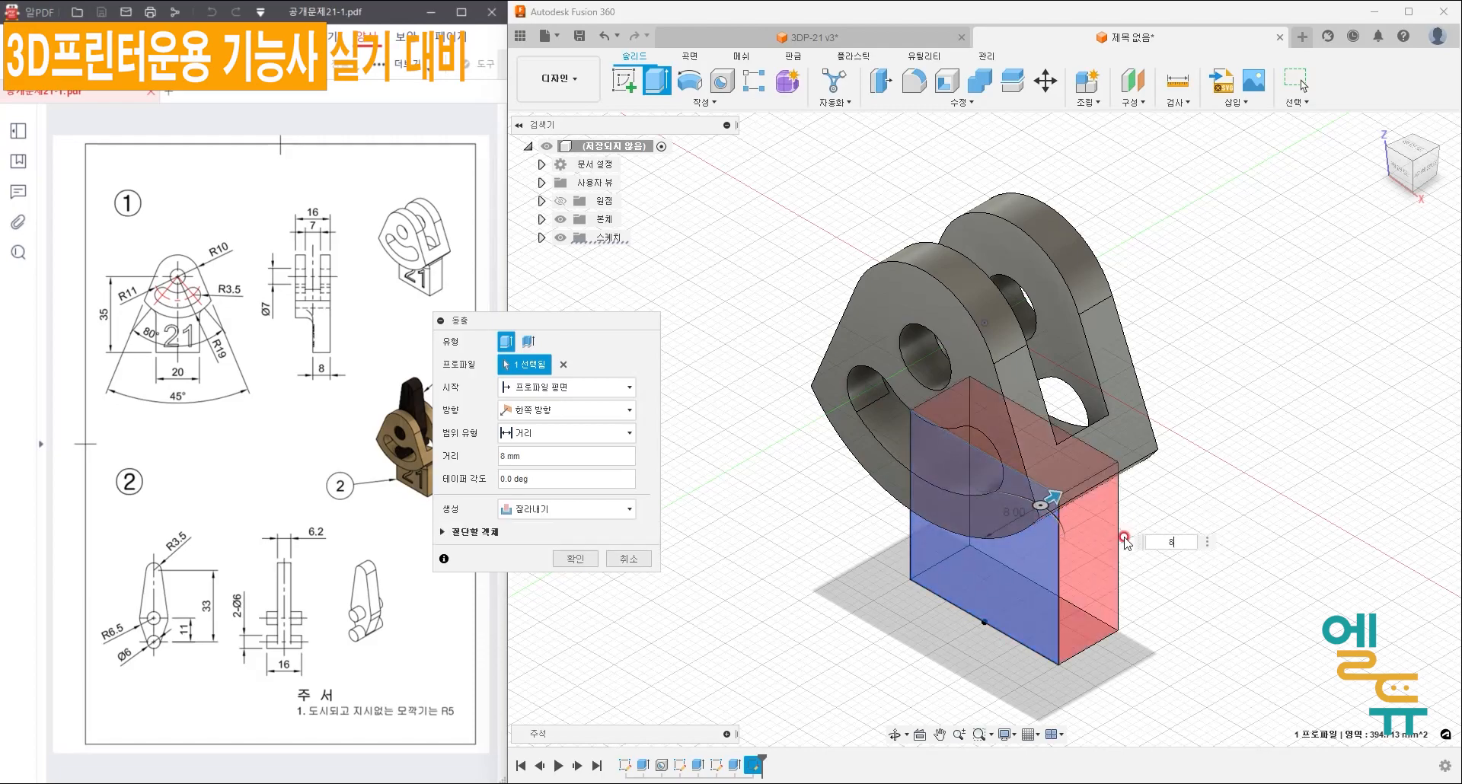
pyautogui.keyDown('shift'); pyautogui.moveTo(1125, 542); pyautogui.dragTo(989, 589, button='middle'); pyautogui.keyUp('shift')
pyautogui.click(571, 510)
pyautogui.click(524, 529)
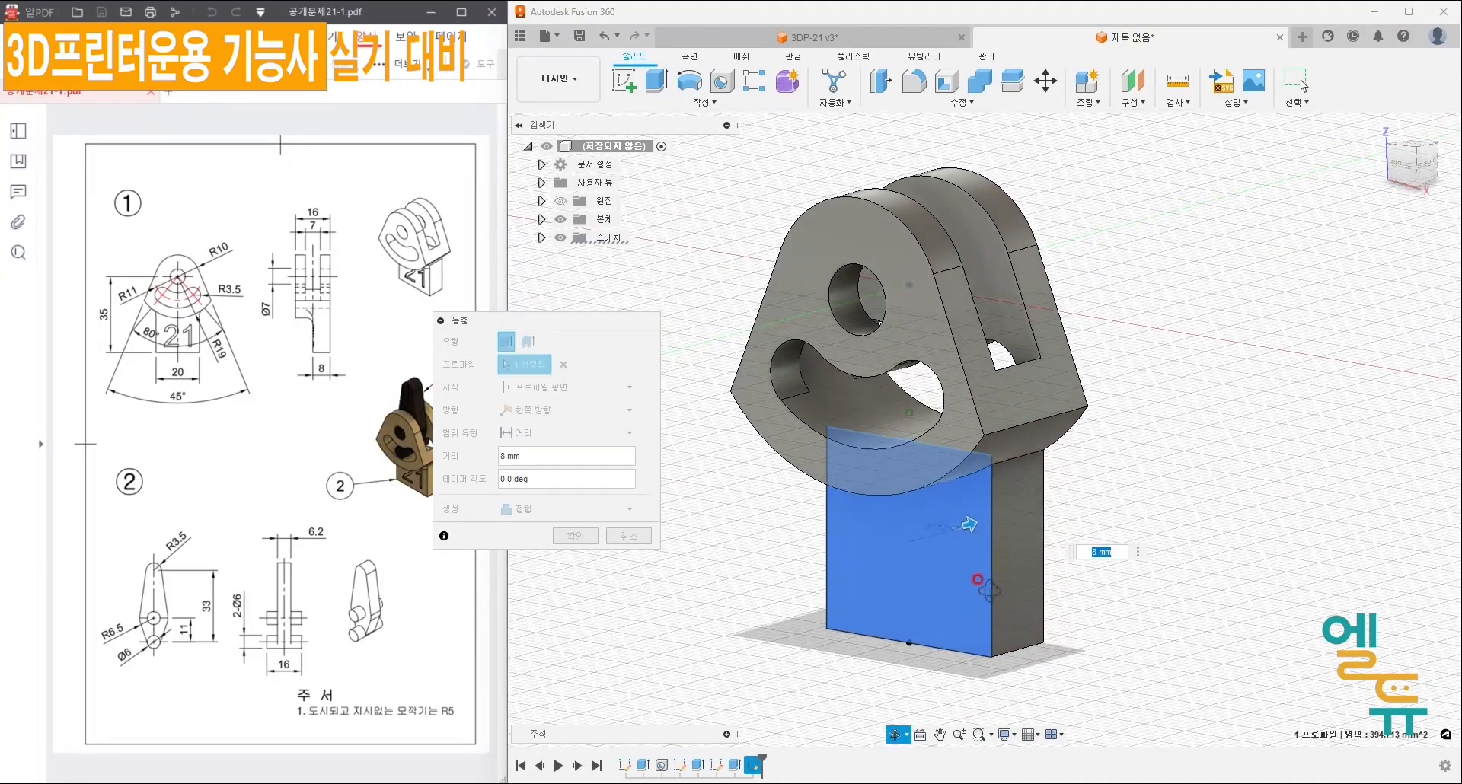
pyautogui.click(576, 537)
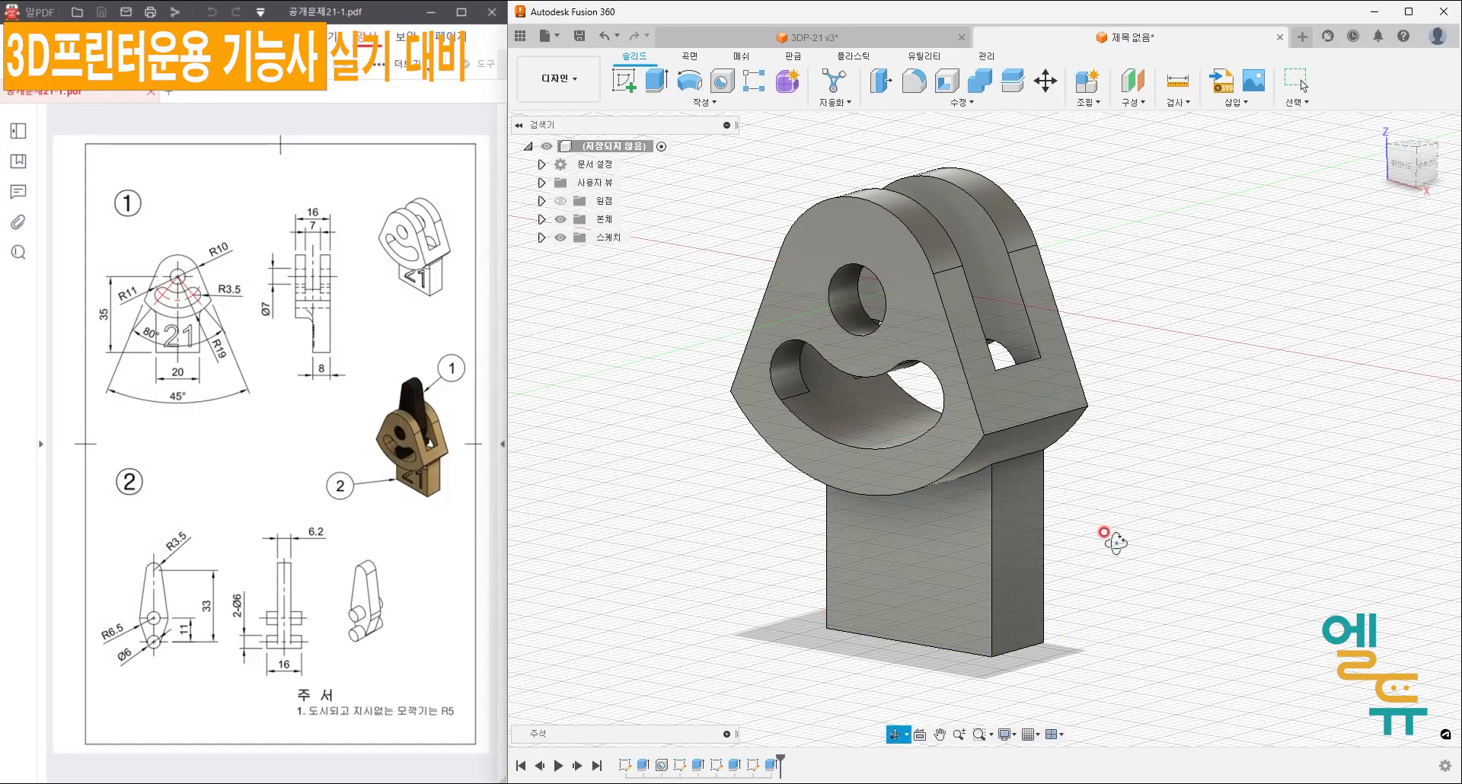
# - Fillet the three edges where the tab meets the underside of the body with the drawing's default 5 mm radius
pyautogui.keyDown('shift'); pyautogui.moveTo(1115, 542); pyautogui.dragTo(1208, 490, button='middle'); pyautogui.keyUp('shift')
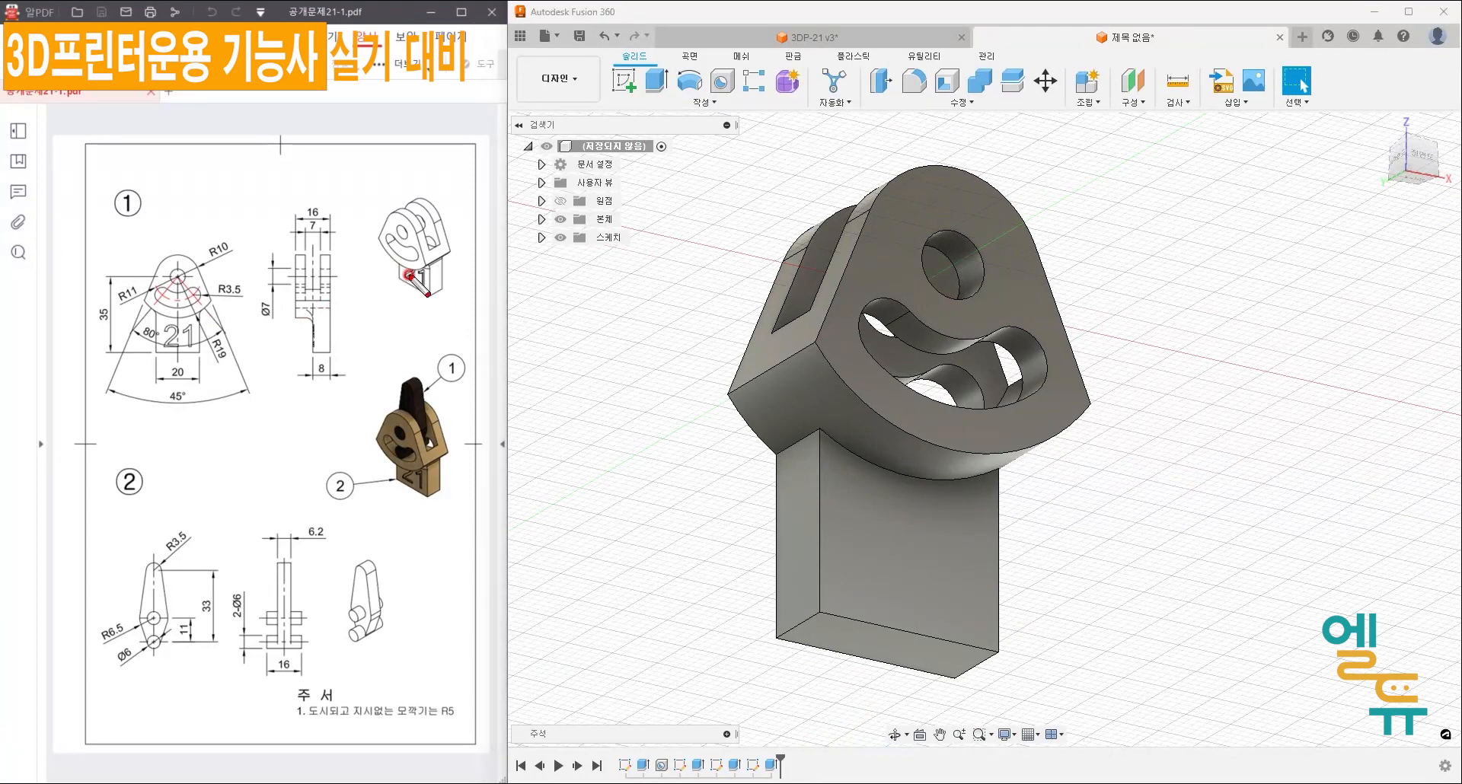
pyautogui.moveTo(437, 264)
pyautogui.mouseDown()
pyautogui.moveTo(417, 268)
pyautogui.moveTo(413, 249)
pyautogui.mouseUp()
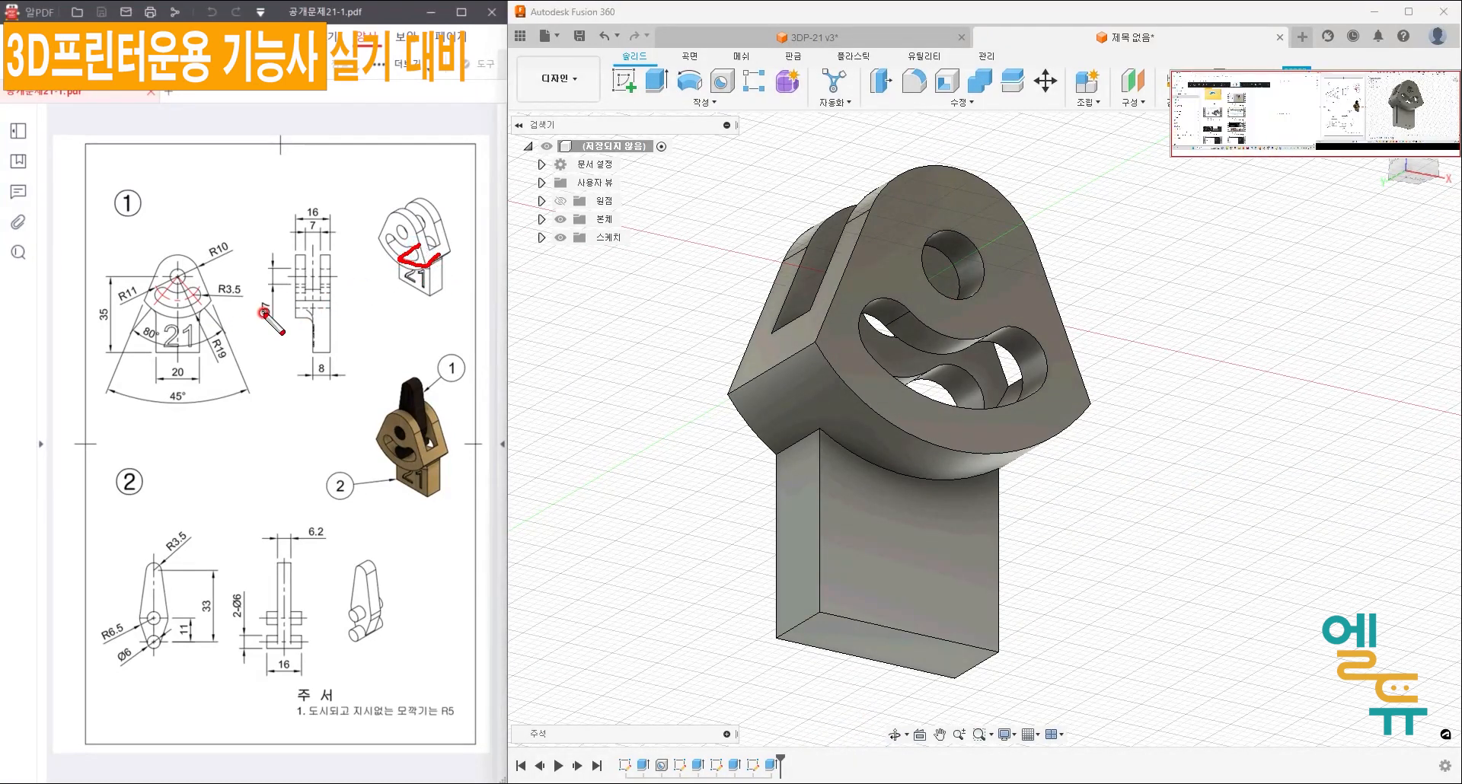
pyautogui.moveTo(305, 326); pyautogui.dragTo(312, 309)
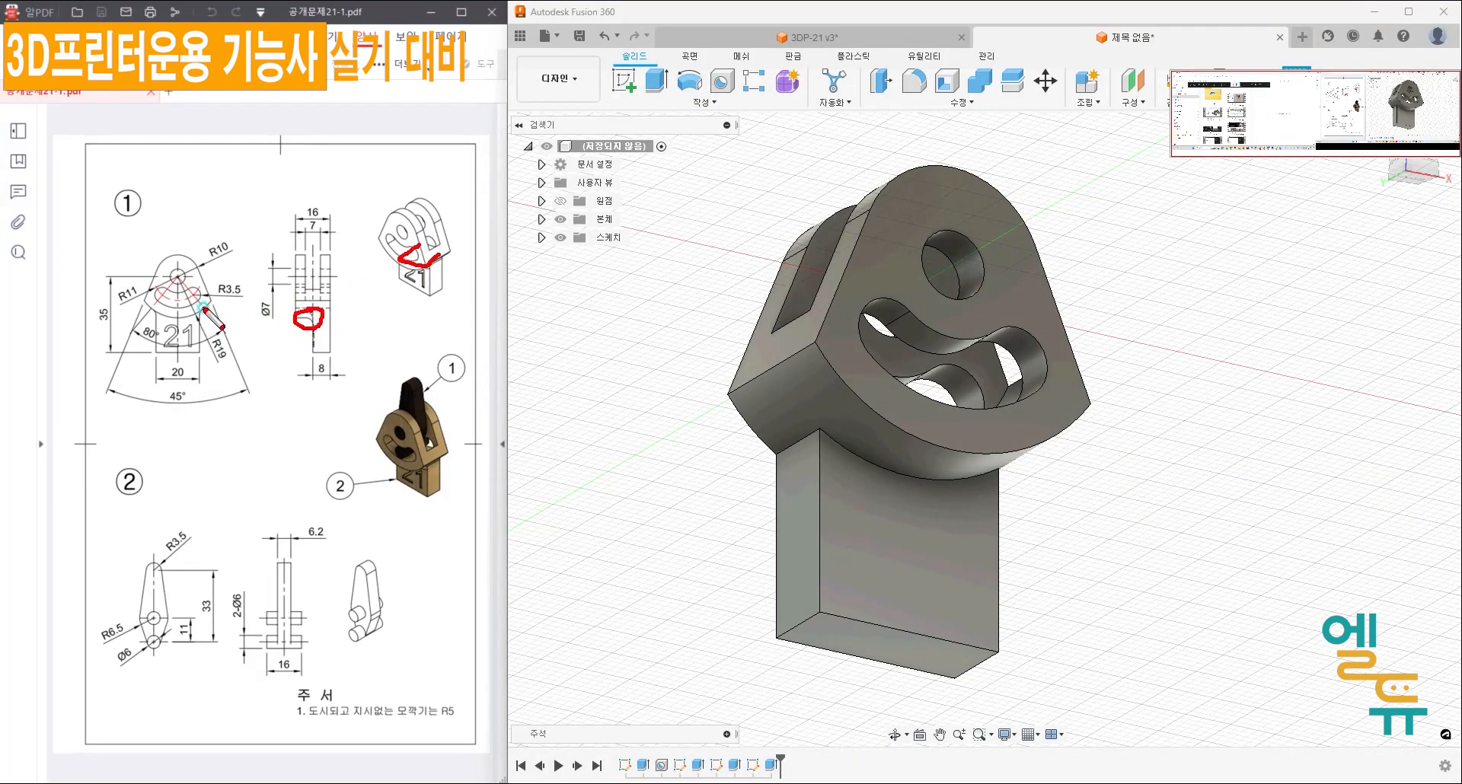
pyautogui.moveTo(203, 306); pyautogui.dragTo(169, 321)
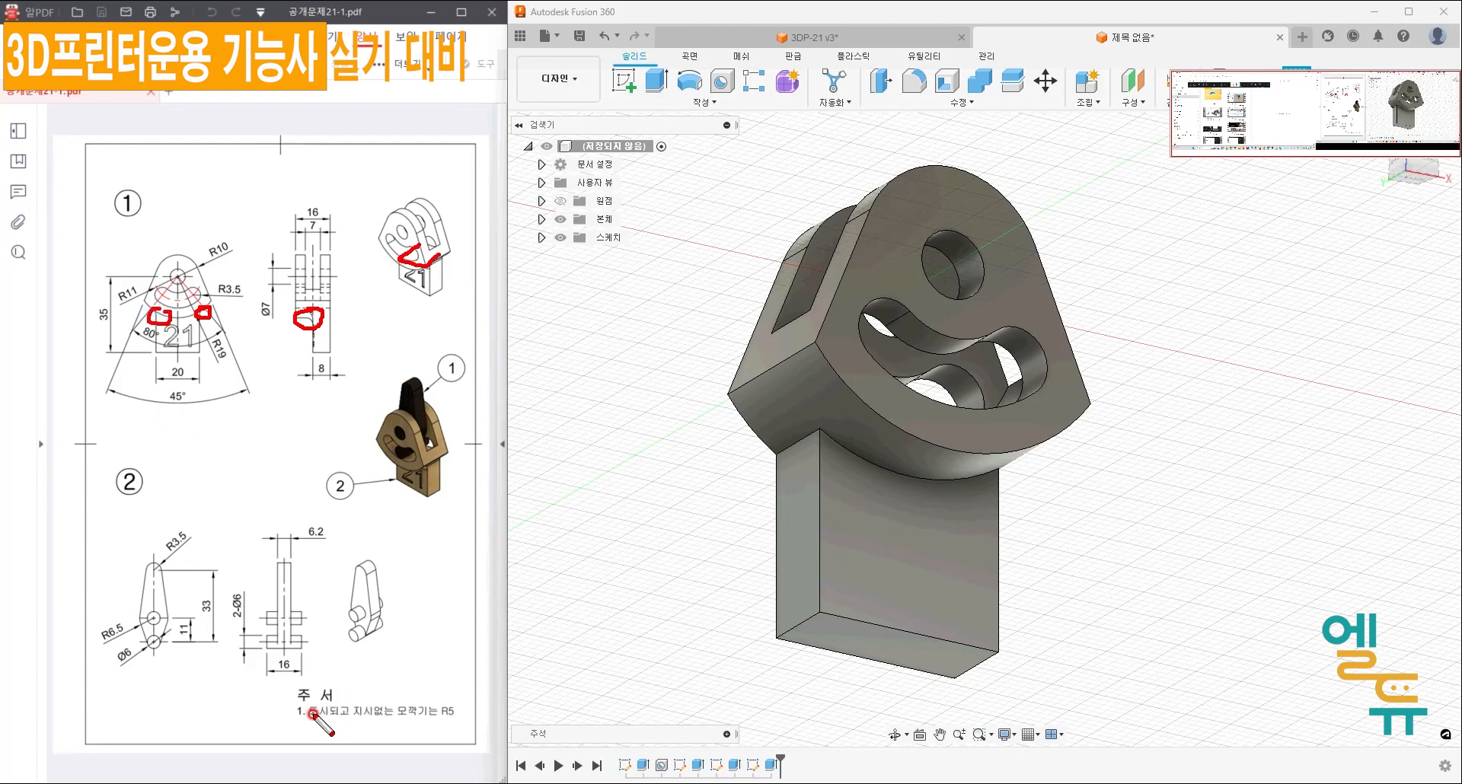
pyautogui.moveTo(312, 714)
pyautogui.mouseDown()
pyautogui.moveTo(449, 723)
pyautogui.moveTo(437, 692)
pyautogui.moveTo(438, 728)
pyautogui.mouseUp()
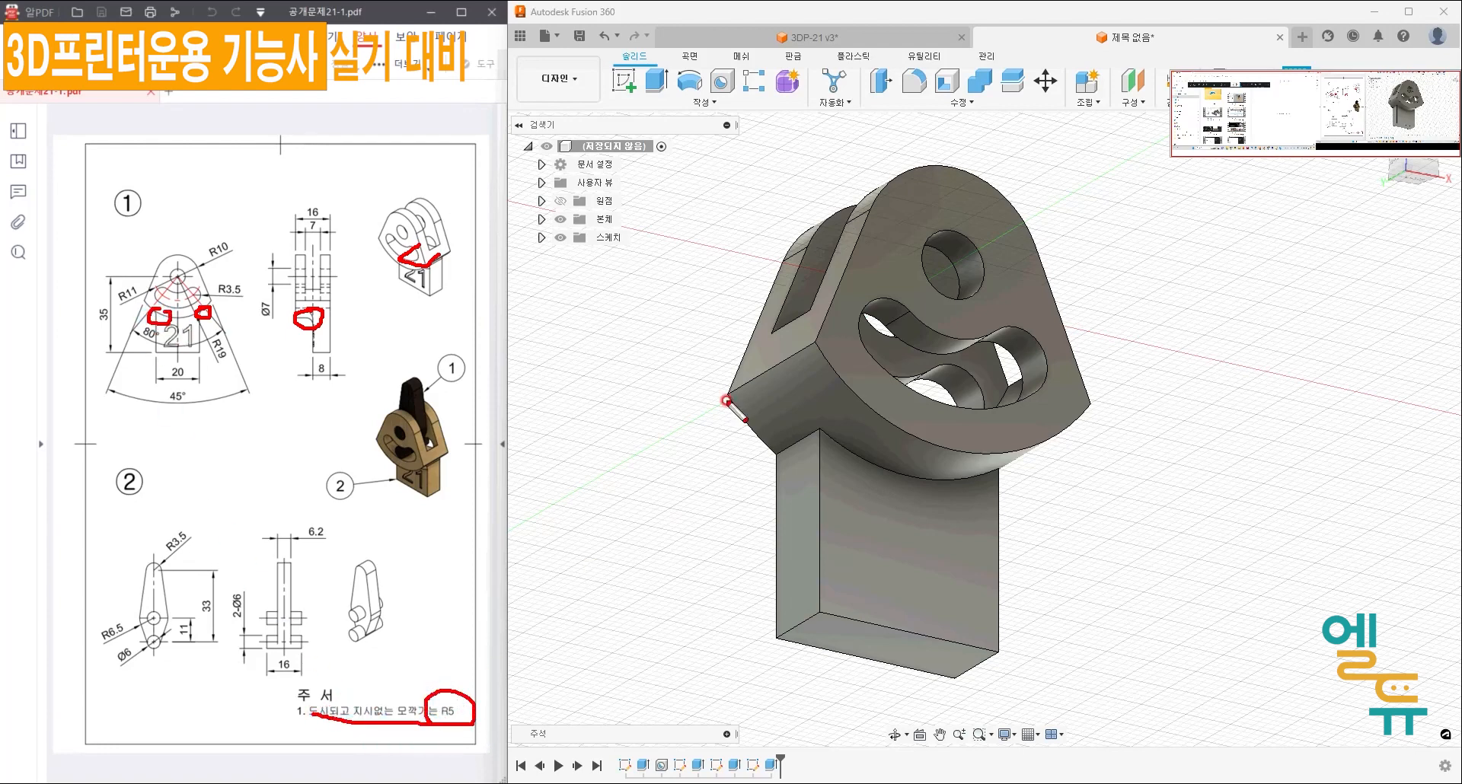
pyautogui.click(914, 80)
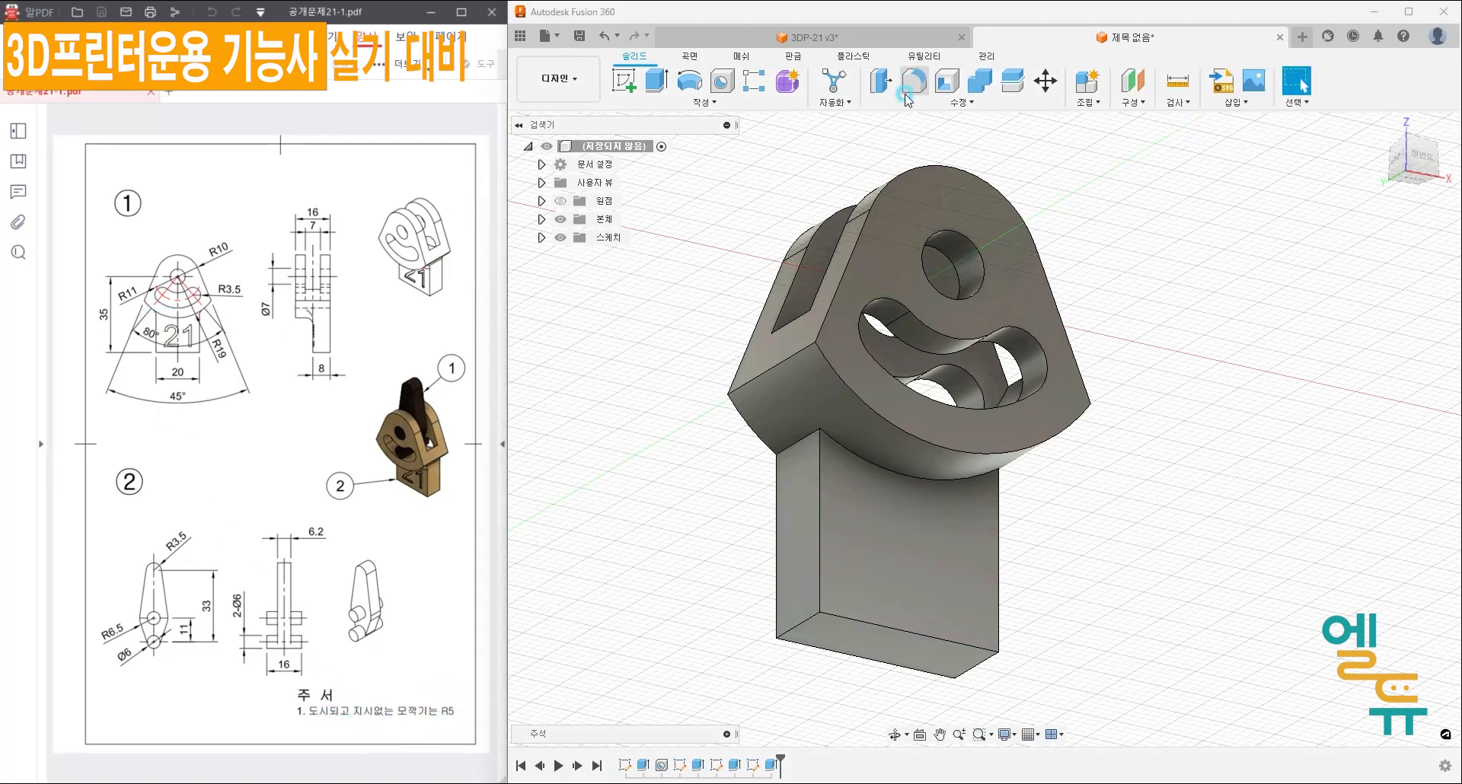
pyautogui.click(801, 436)
pyautogui.keyDown('shift'); pyautogui.moveTo(800, 472); pyautogui.dragTo(727, 493, button='middle'); pyautogui.keyUp('shift')
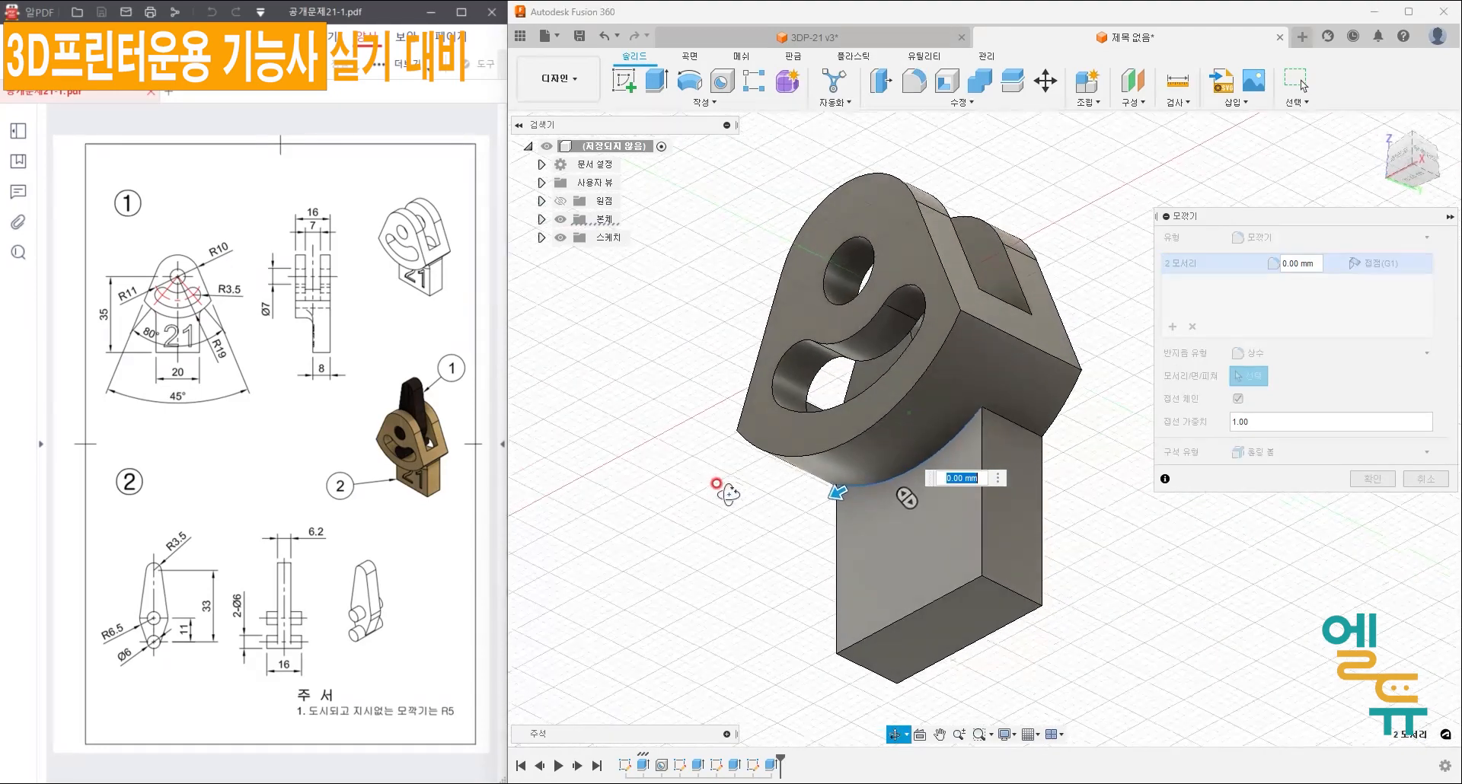
pyautogui.click(999, 416)
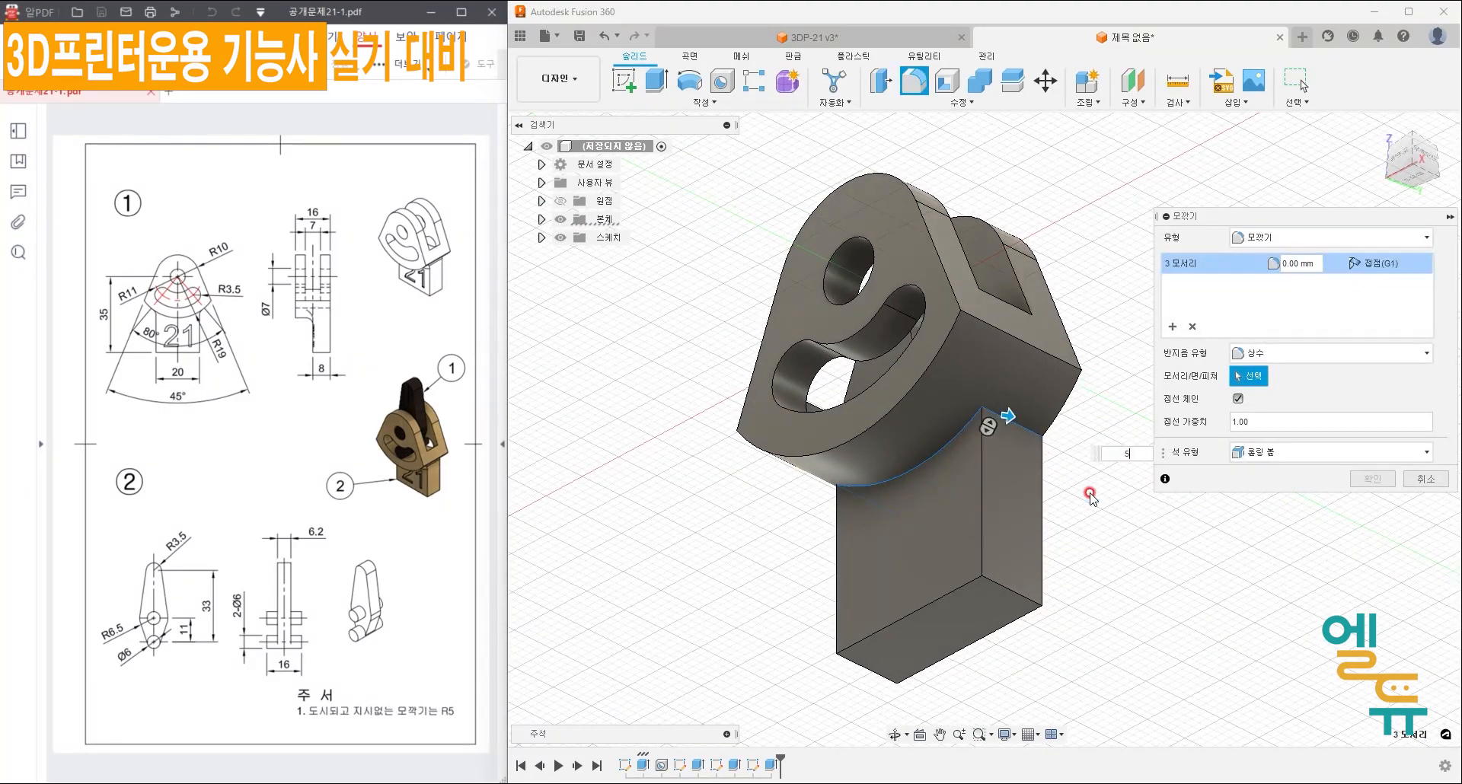
pyautogui.click(1372, 478)
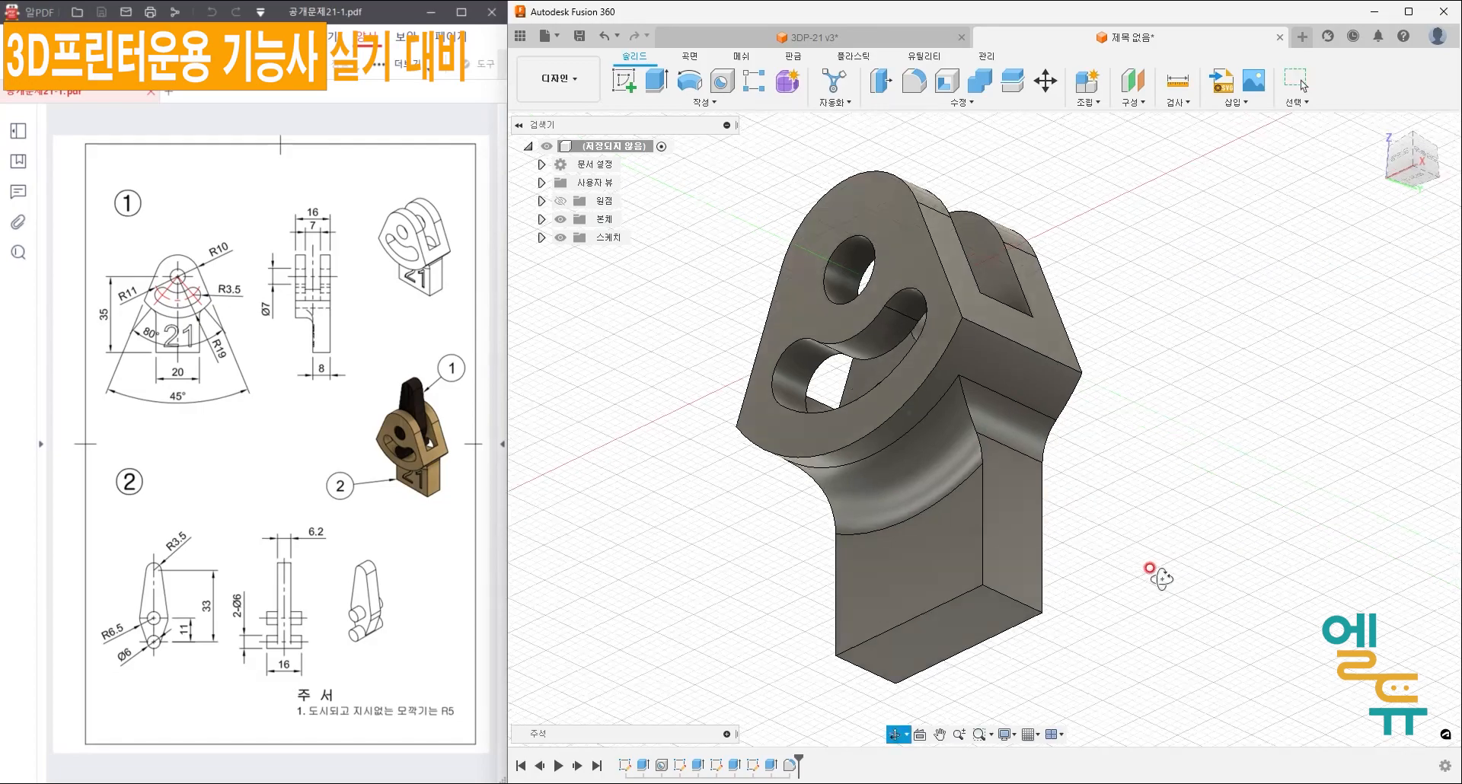
# - On a new sketch on the tab's front face, add the text "21" in a frame spanning the face corner to corner
pyautogui.keyDown('shift'); pyautogui.moveTo(1162, 578); pyautogui.dragTo(1136, 645, button='middle'); pyautogui.keyUp('shift')
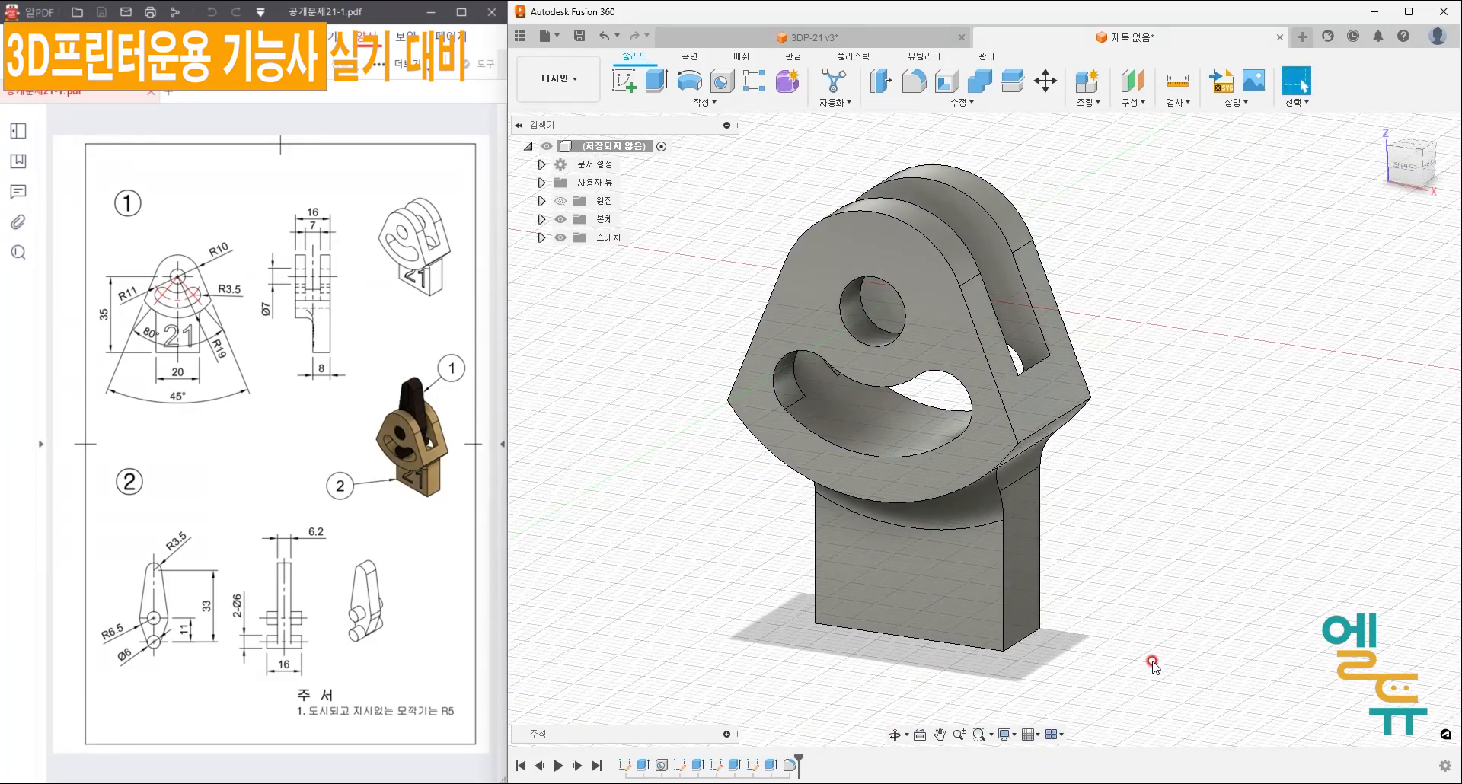
pyautogui.rightClick(912, 590)
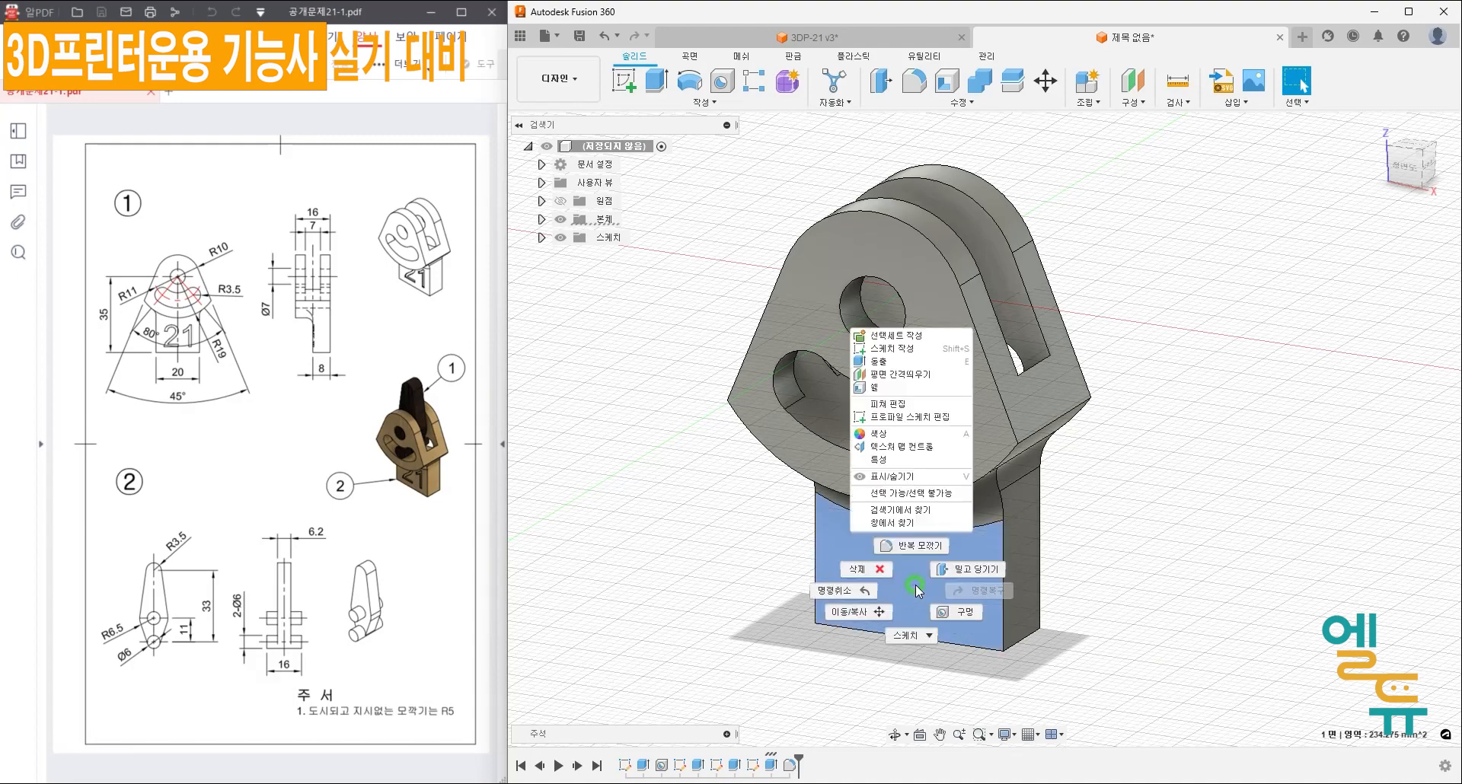
pyautogui.click(904, 349)
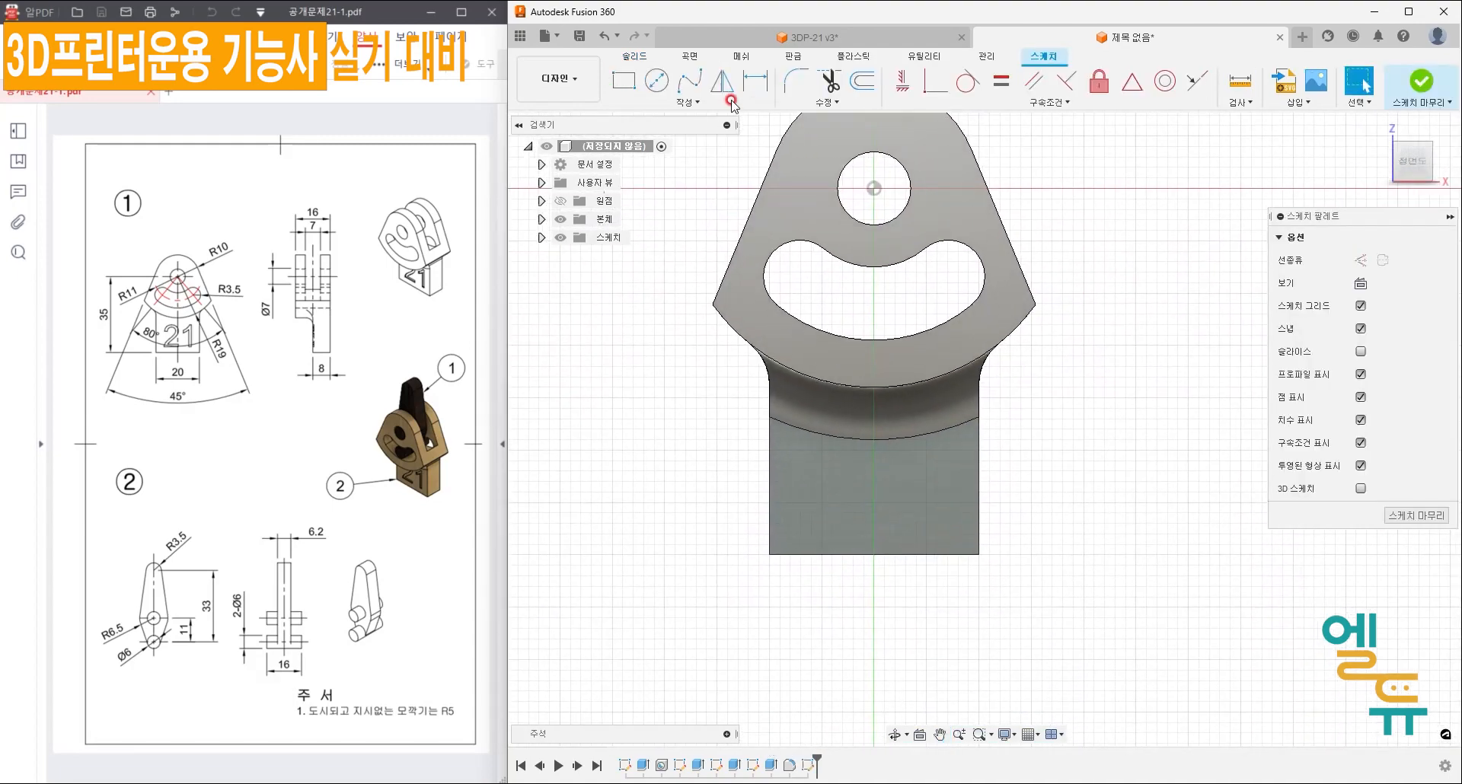
pyautogui.click(687, 102)
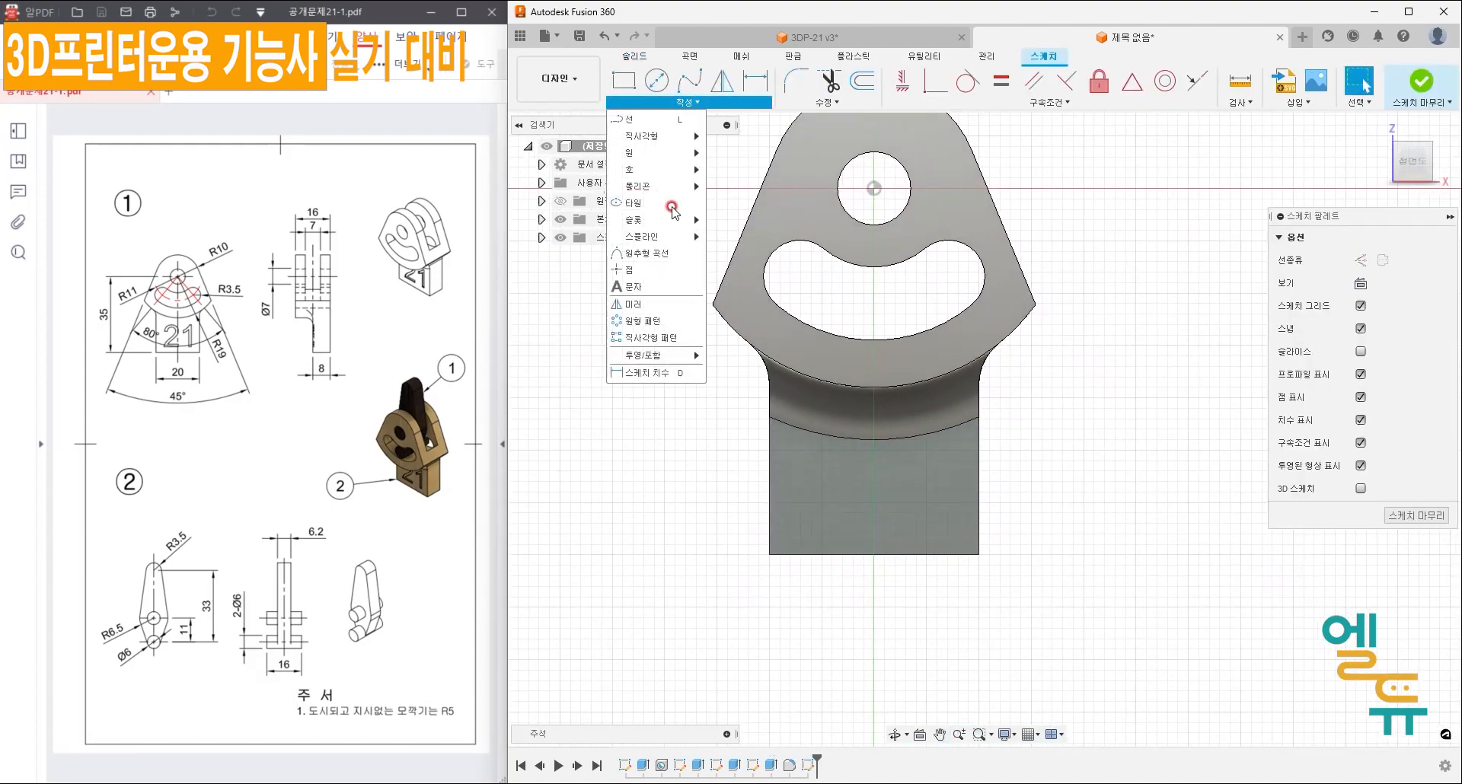
pyautogui.click(647, 289)
pyautogui.click(768, 416)
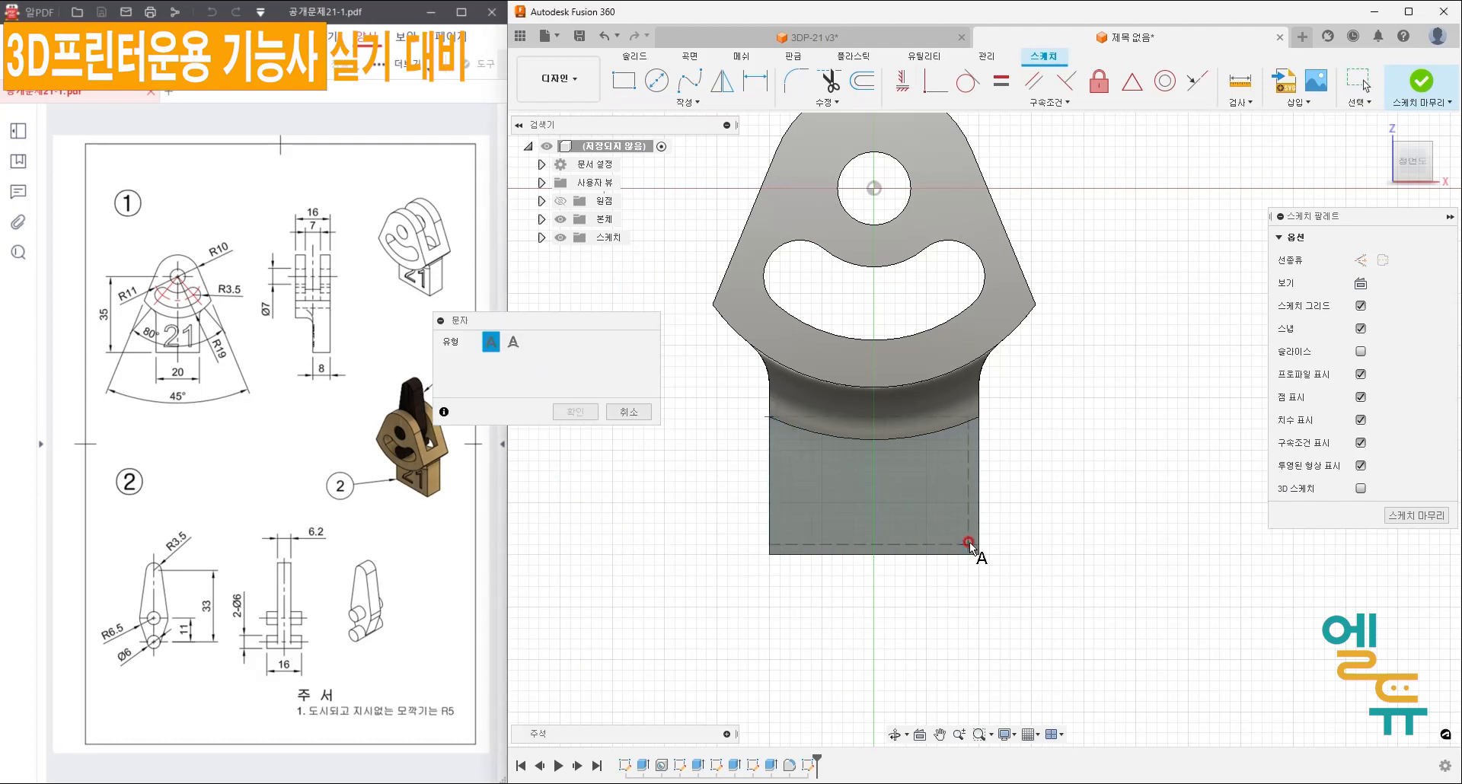
pyautogui.click(979, 552)
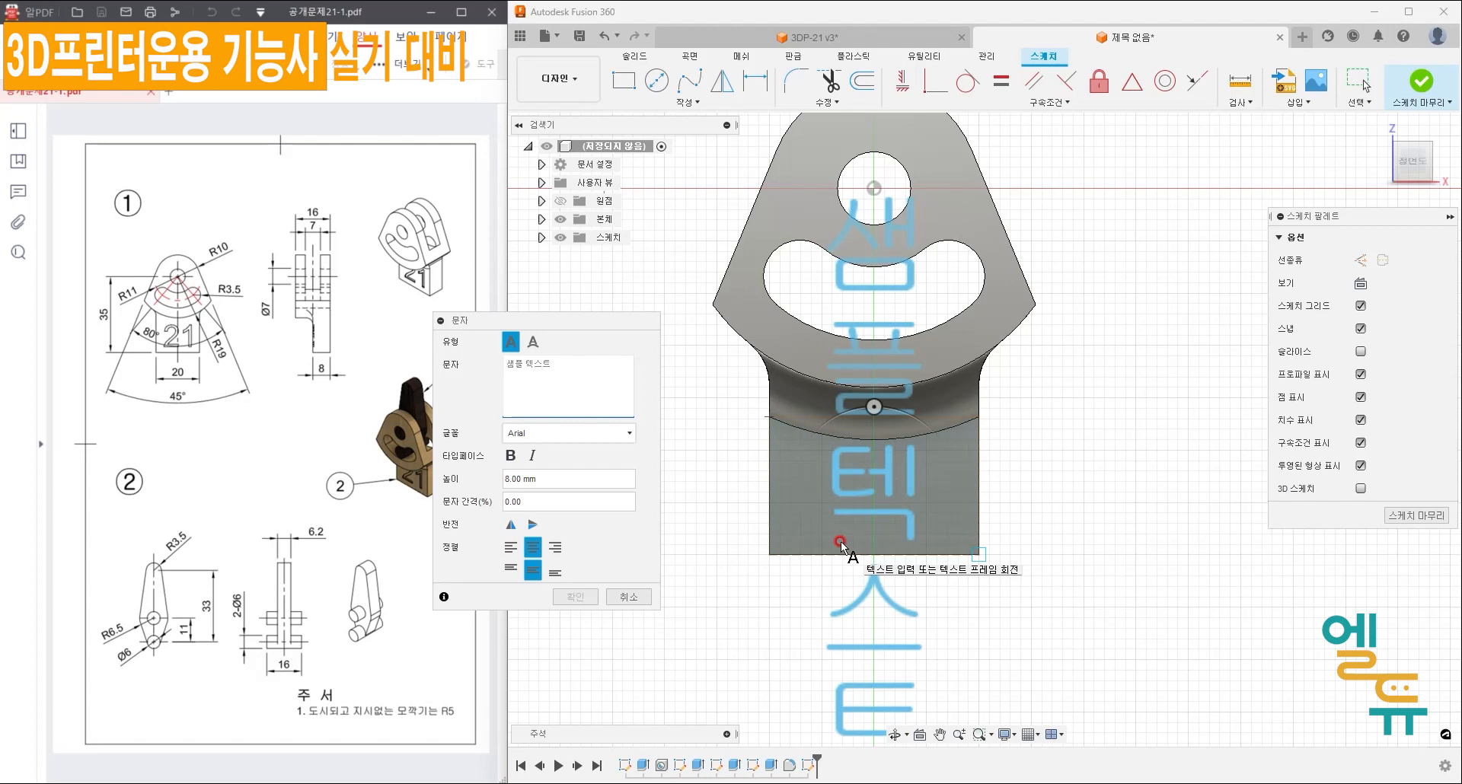
pyautogui.write('21')
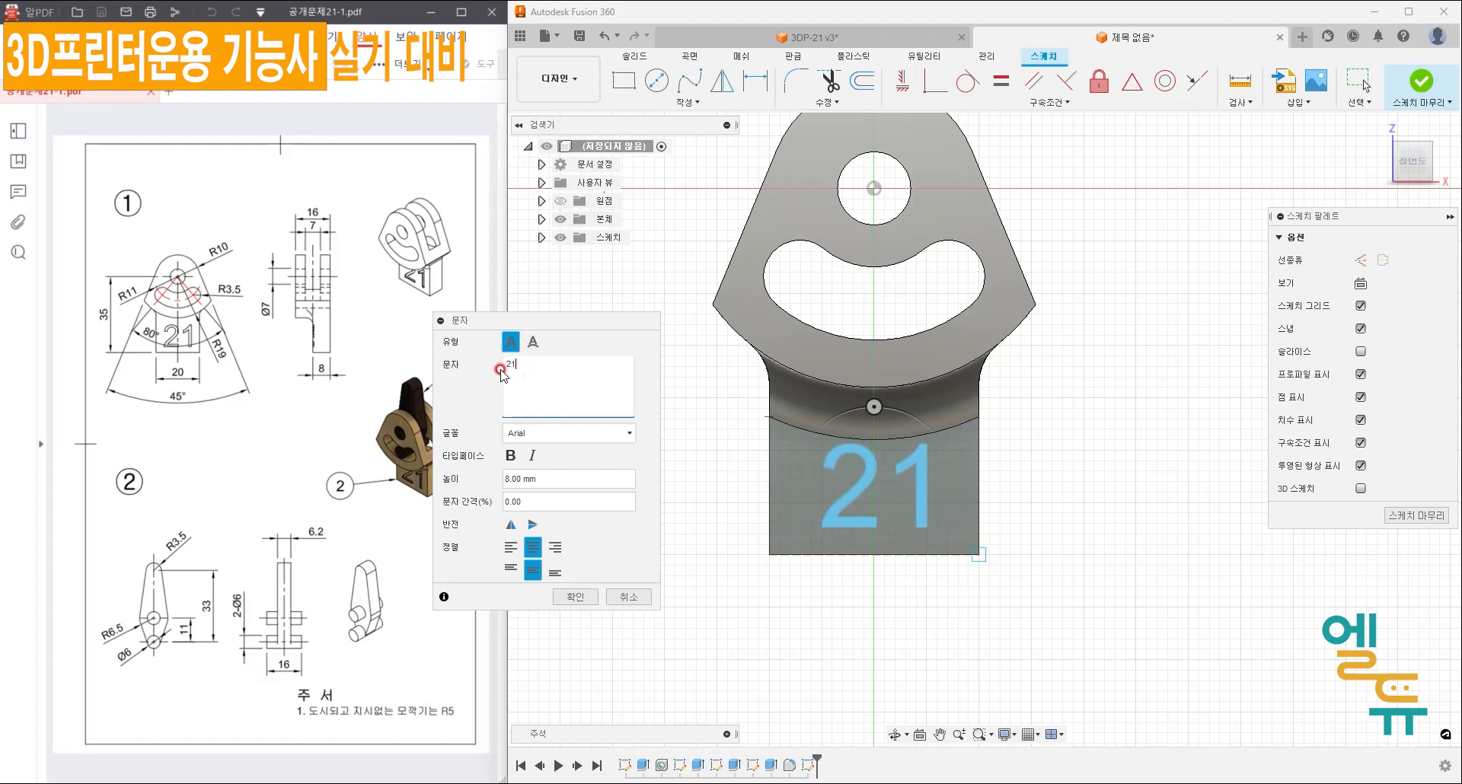
# - Align the "21" text horizontally to the centre and vertically to the middle of its frame
pyautogui.click(534, 546)
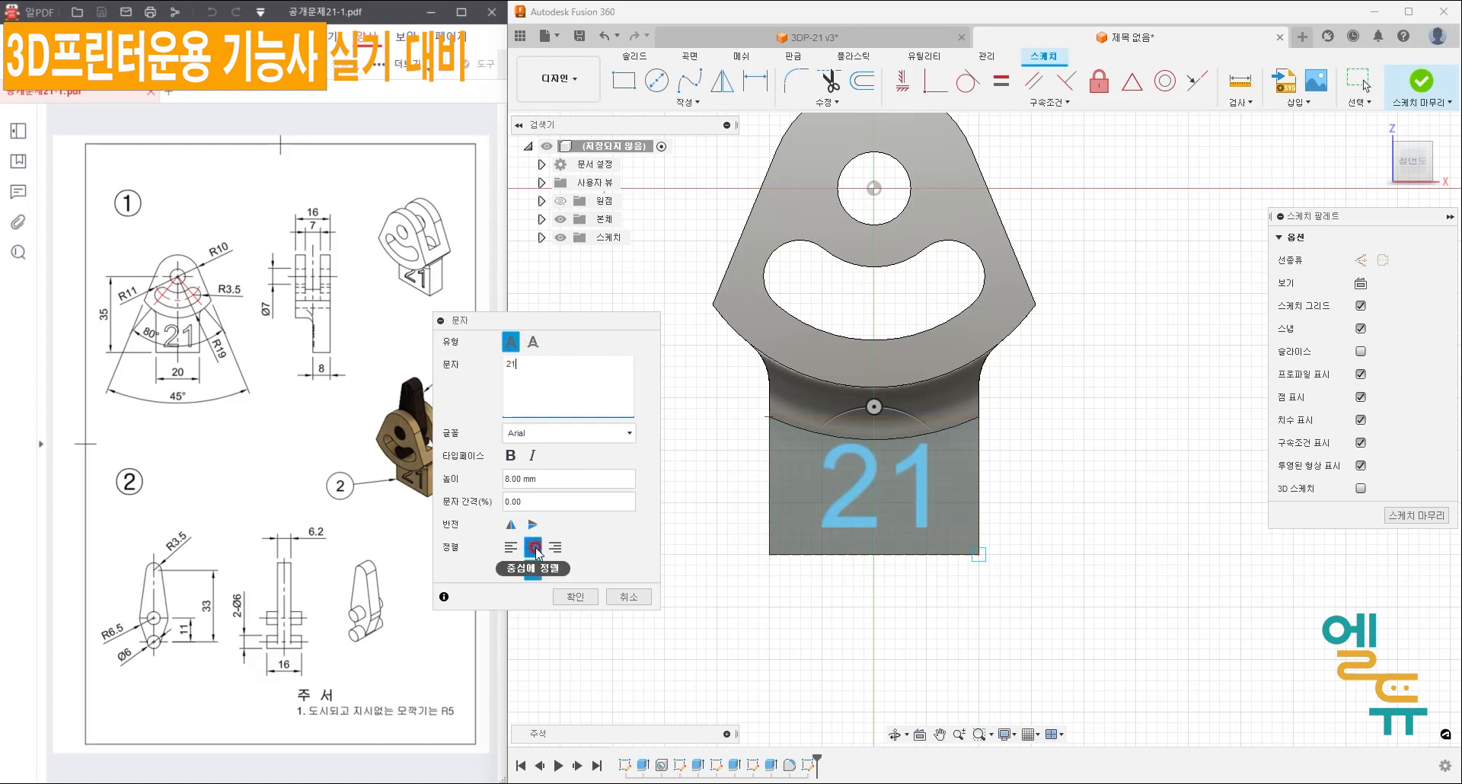
pyautogui.click(535, 569)
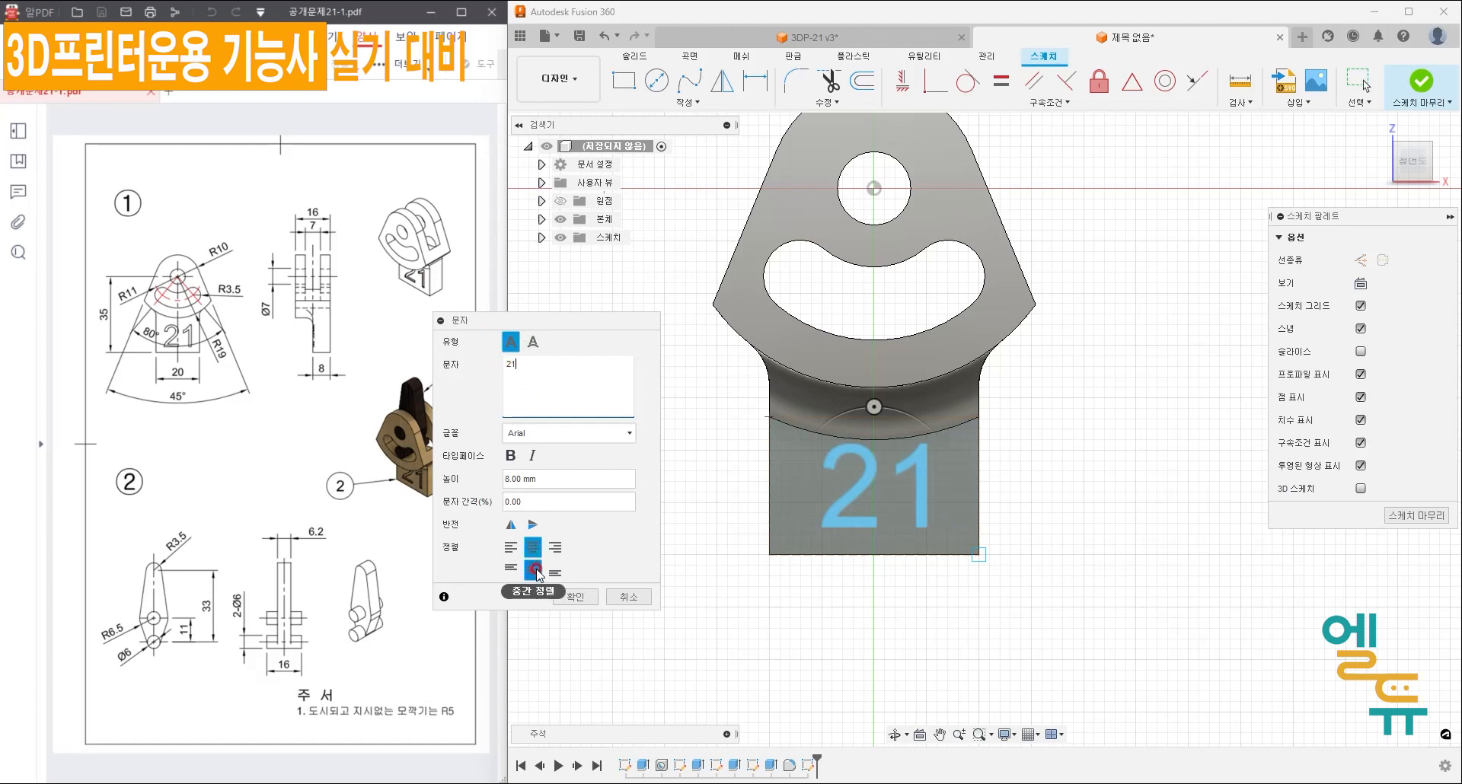
pyautogui.click(578, 370)
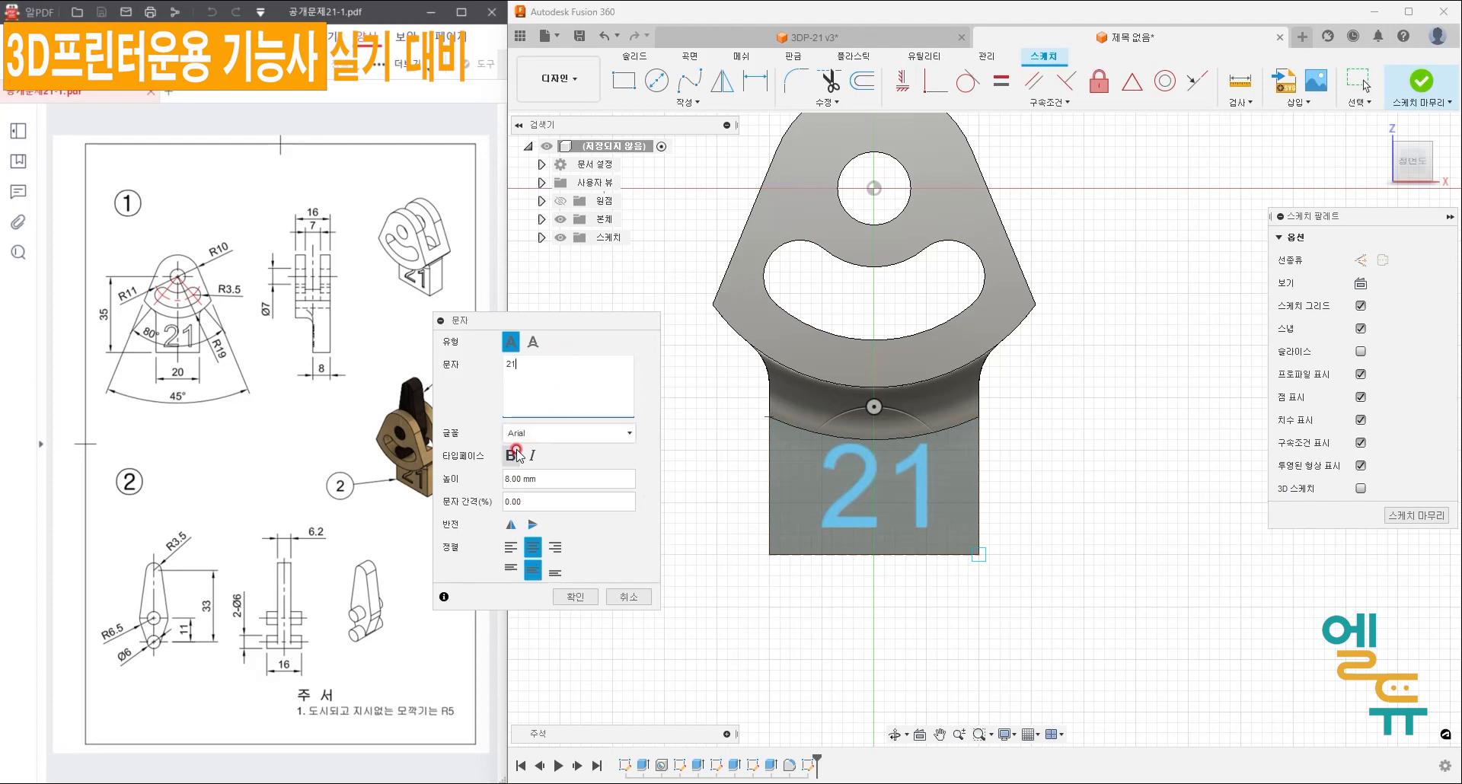
# - Try a height of 10 mm for the "21" text on the tab's front face
pyautogui.click(894, 423)
pyautogui.moveTo(615, 474); pyautogui.dragTo(418, 474)
pyautogui.write('10')
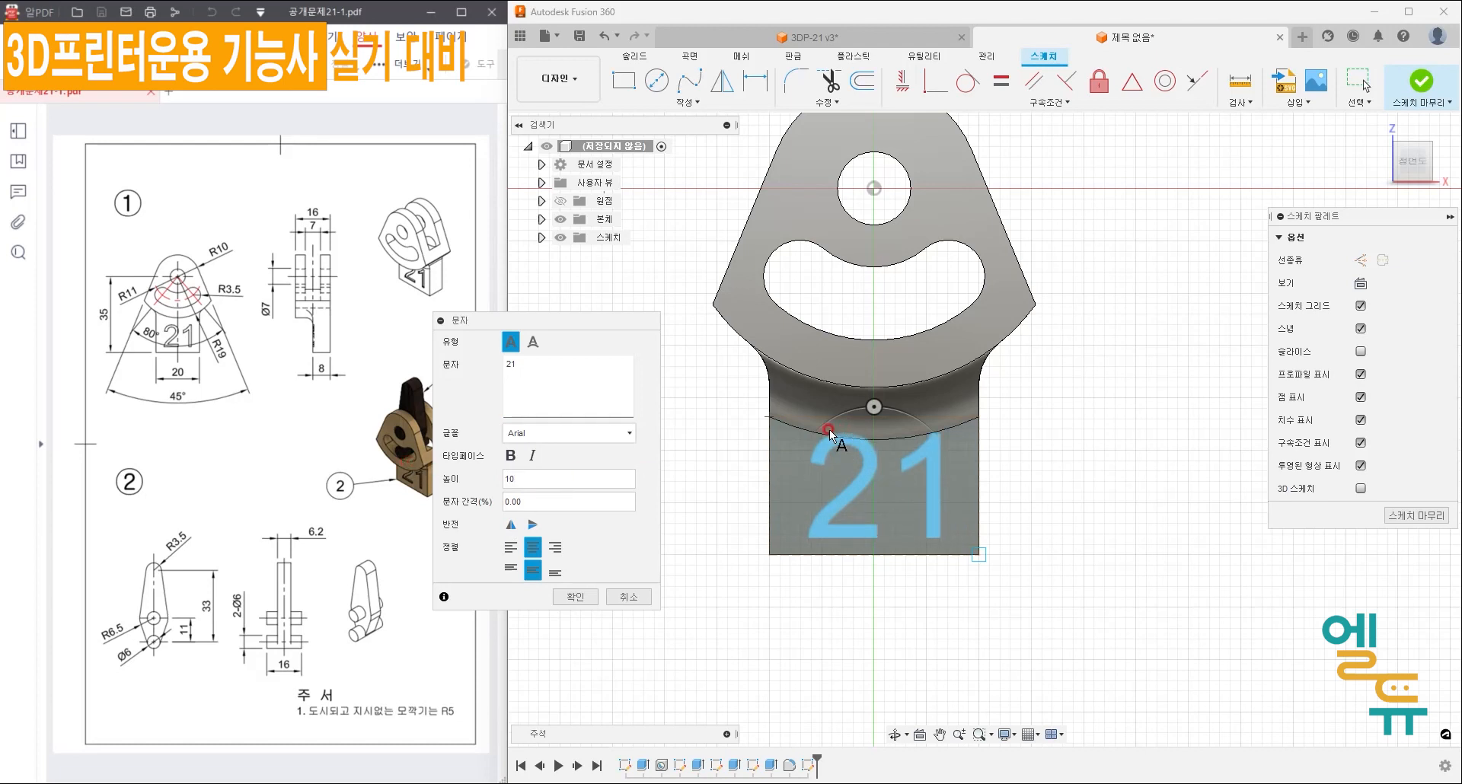
# - Set the "21" text height to 8 mm and finish the text sketch
pyautogui.moveTo(524, 481); pyautogui.dragTo(451, 484)
pyautogui.write('8')
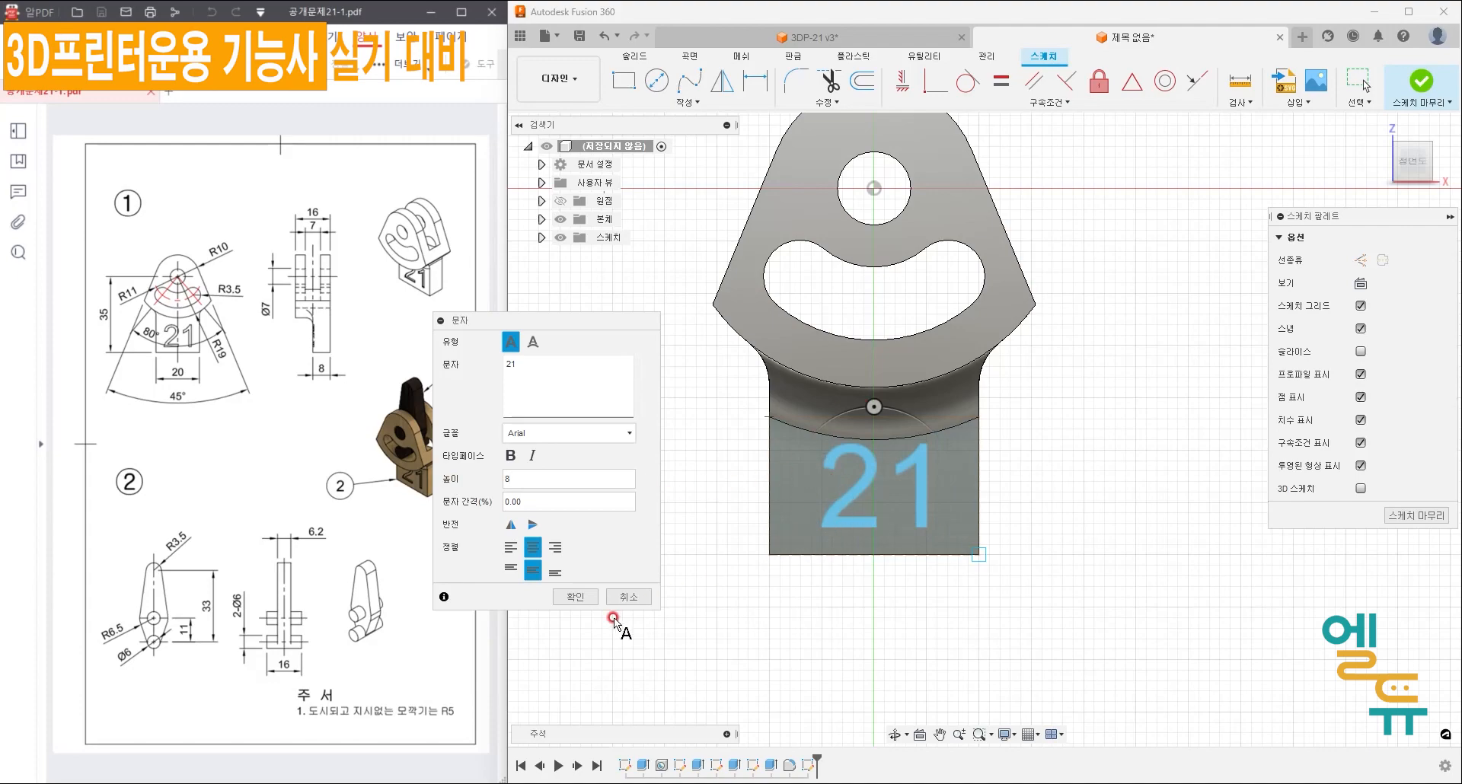
pyautogui.click(587, 598)
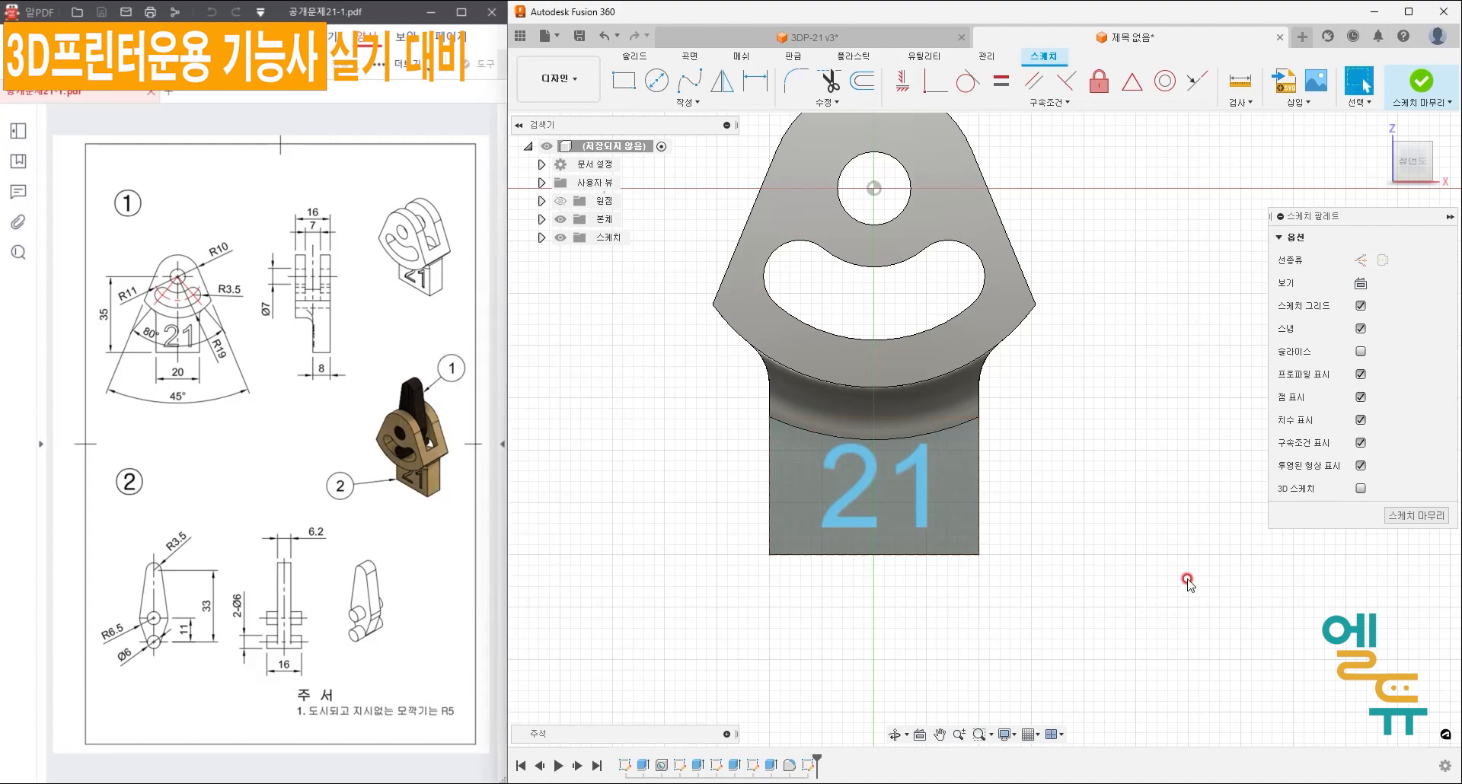
pyautogui.click(1397, 520)
# - Deboss the "21" text 0.5 mm deep into the tab's front face with the Emboss command
pyautogui.moveTo(1194, 551); pyautogui.dragTo(1134, 448, button='middle')
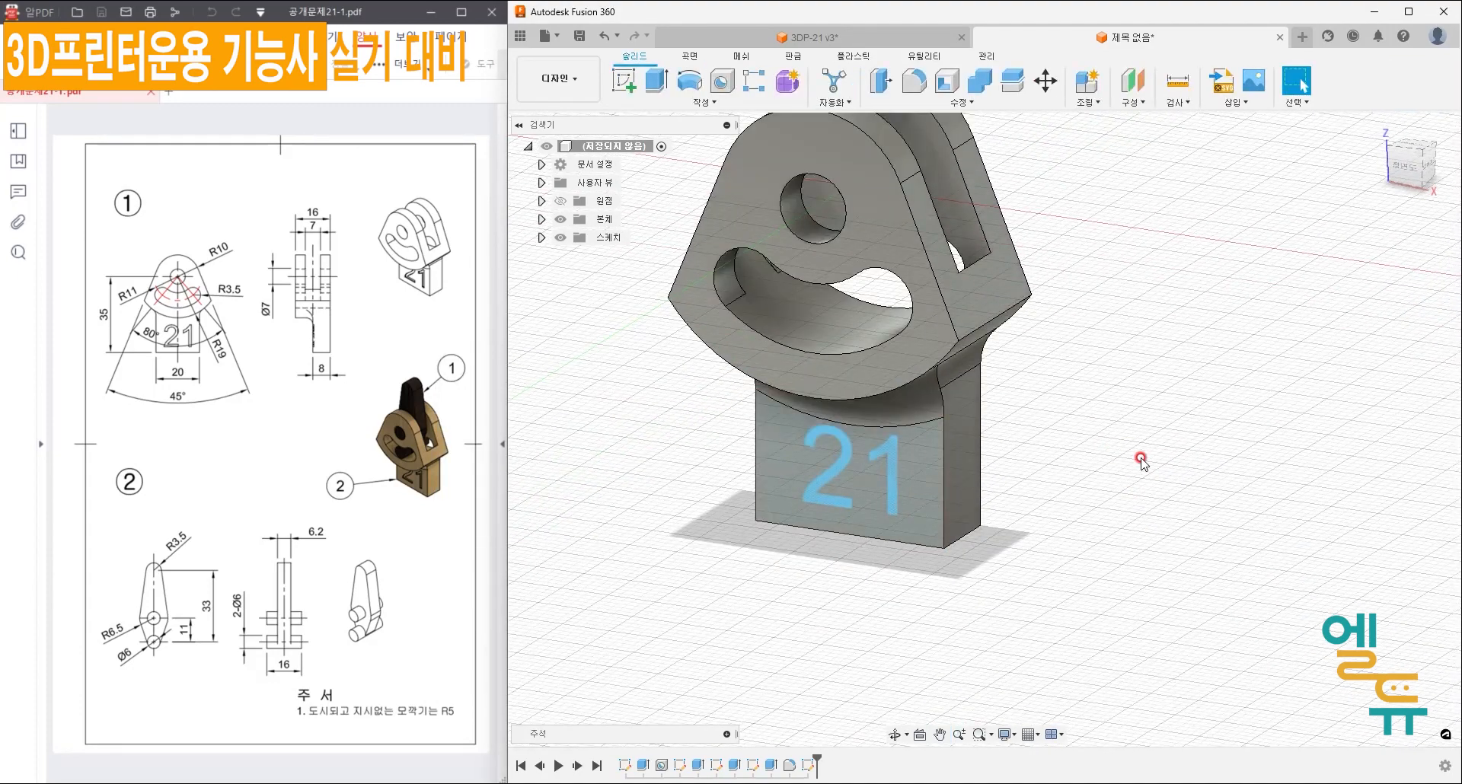
pyautogui.click(709, 103)
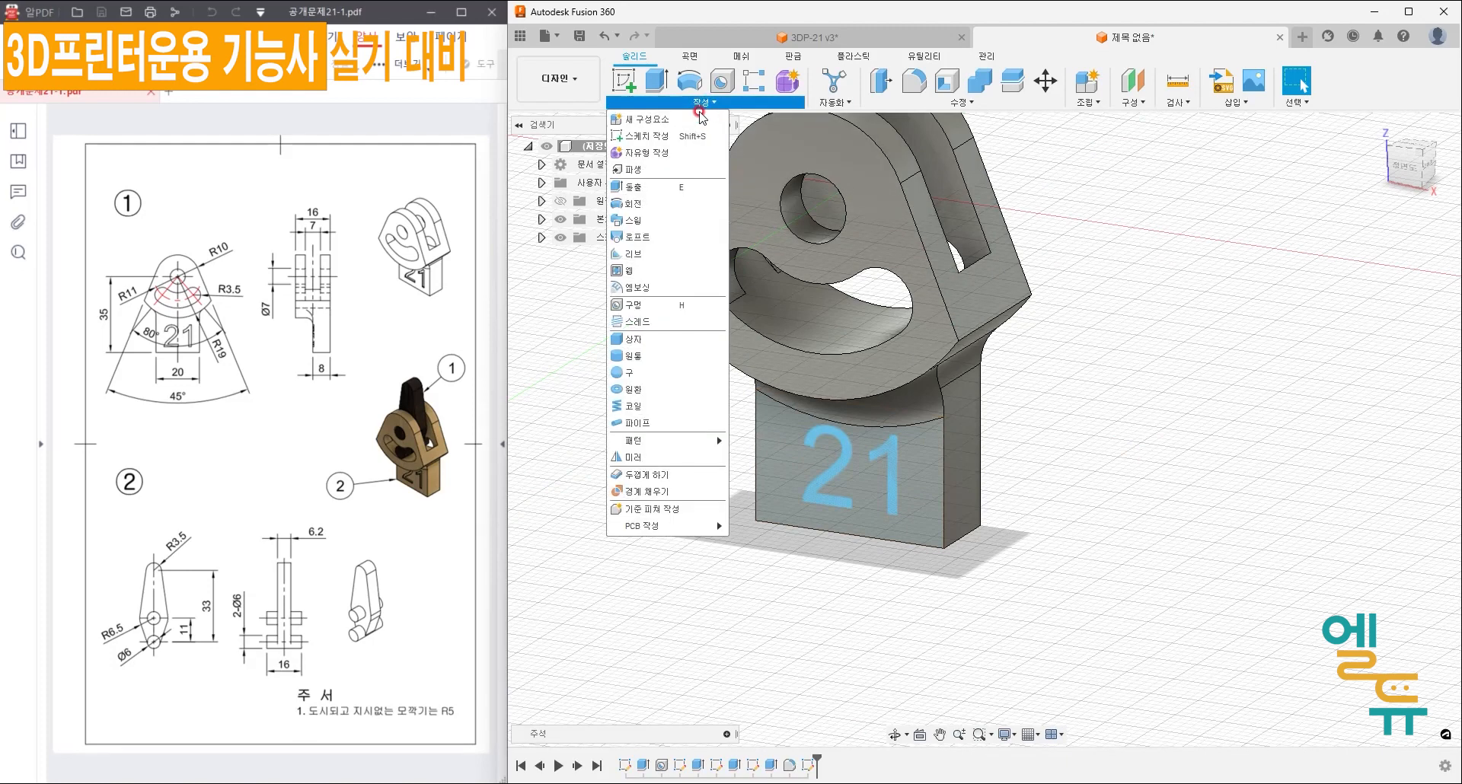
pyautogui.click(642, 289)
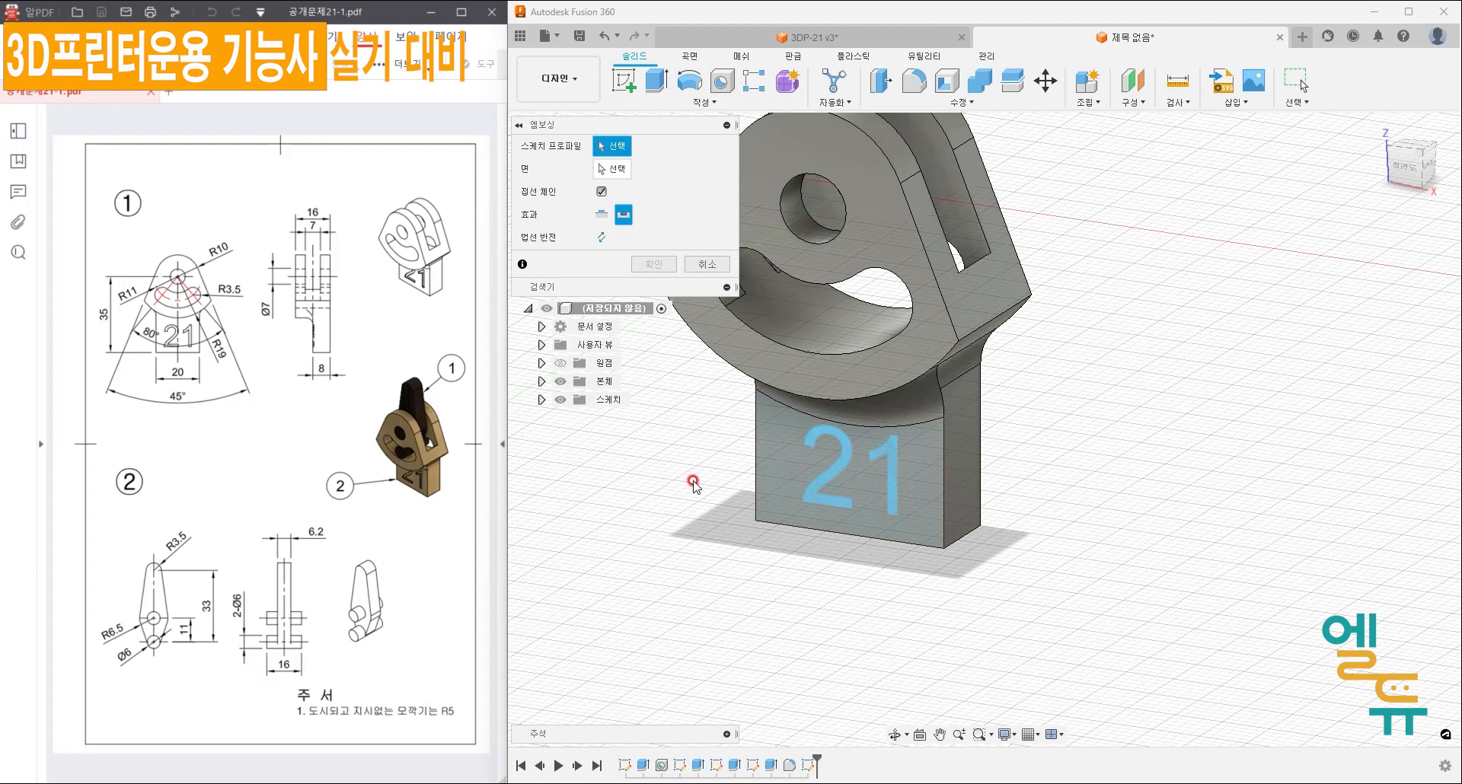
pyautogui.click(834, 437)
pyautogui.click(607, 166)
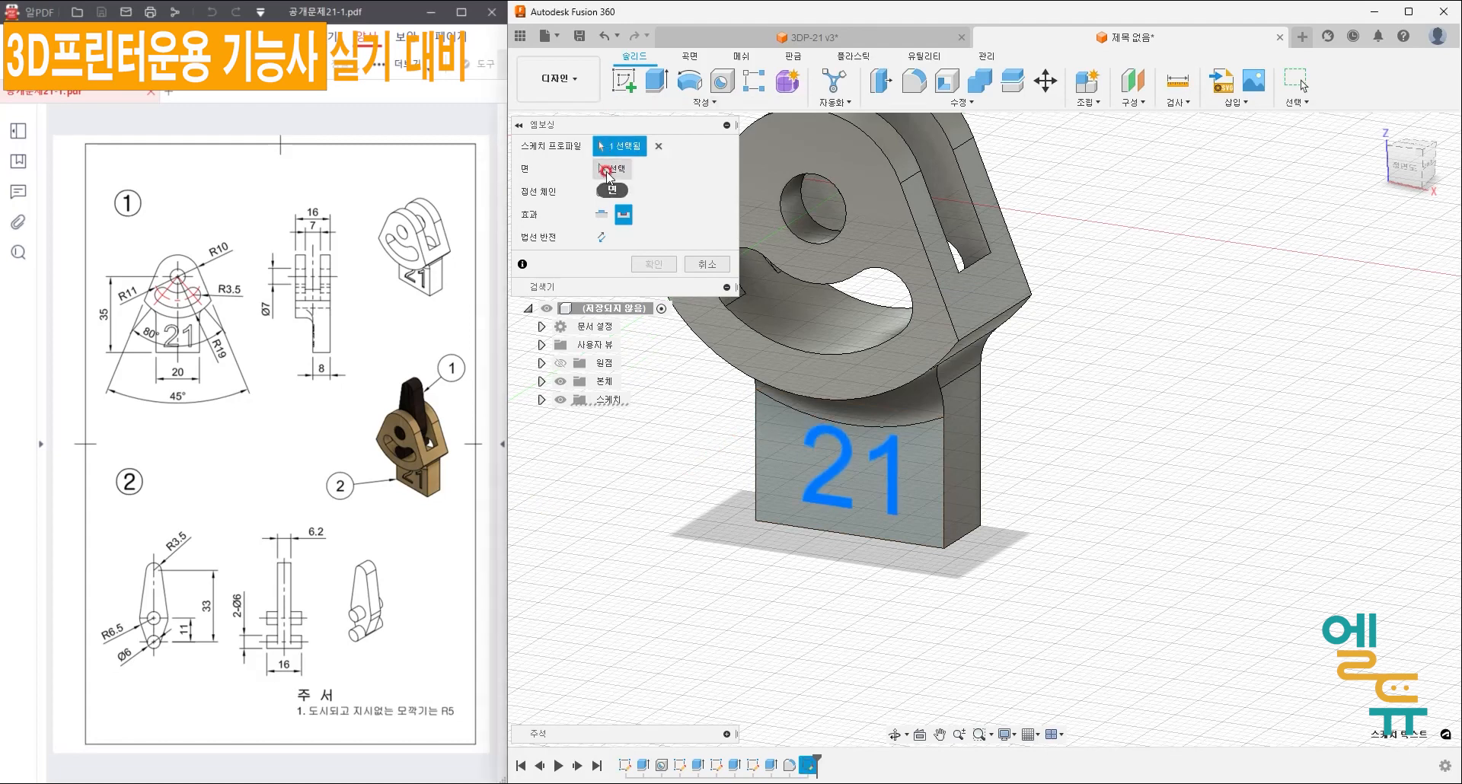
pyautogui.click(772, 461)
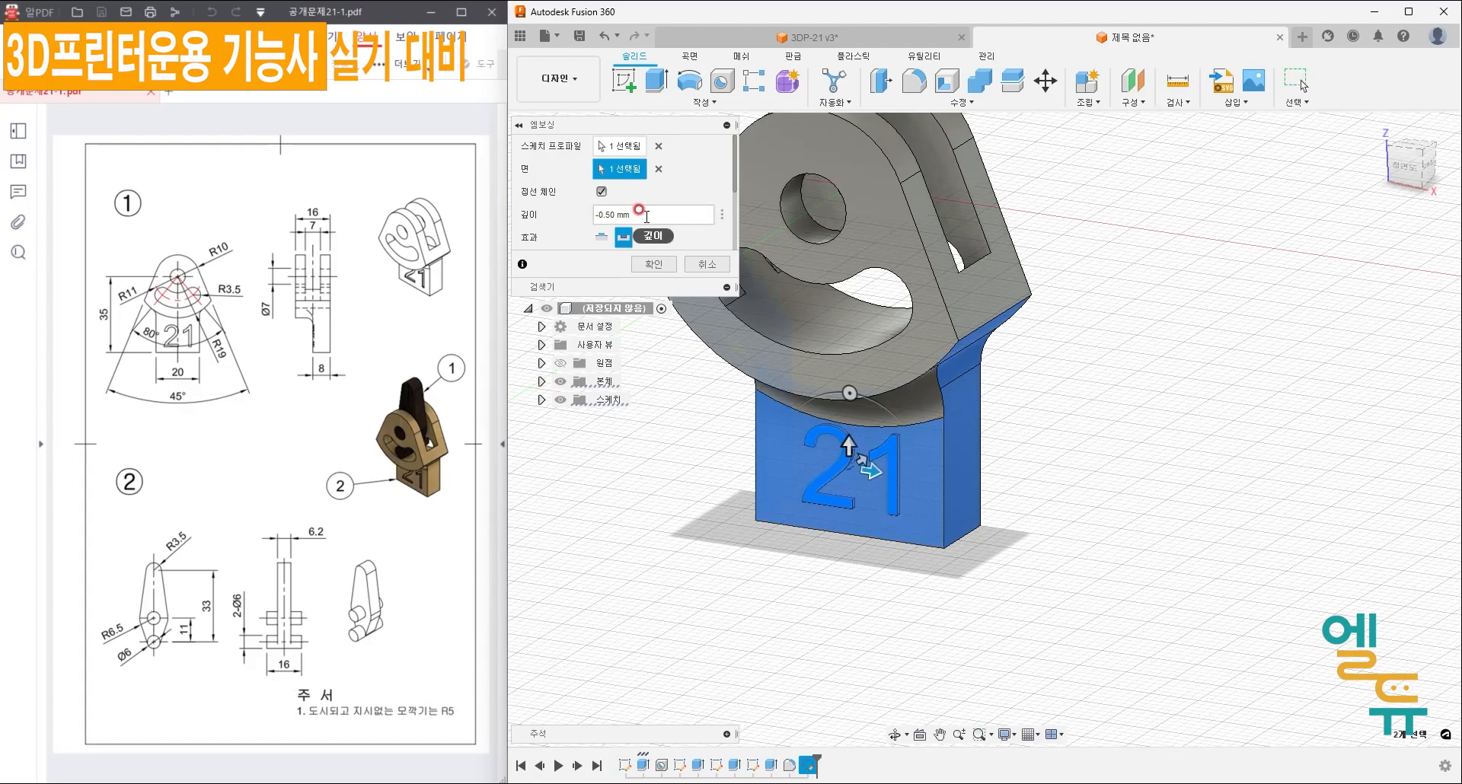
pyautogui.click(653, 264)
pyautogui.moveTo(698, 498)
pyautogui.keyDown('shift'); pyautogui.mouseDown(button='middle')
pyautogui.moveTo(752, 476)
pyautogui.moveTo(753, 457)
pyautogui.moveTo(639, 516)
pyautogui.moveTo(718, 486)
pyautogui.moveTo(710, 476)
pyautogui.mouseUp(button='middle'); pyautogui.keyUp('shift')
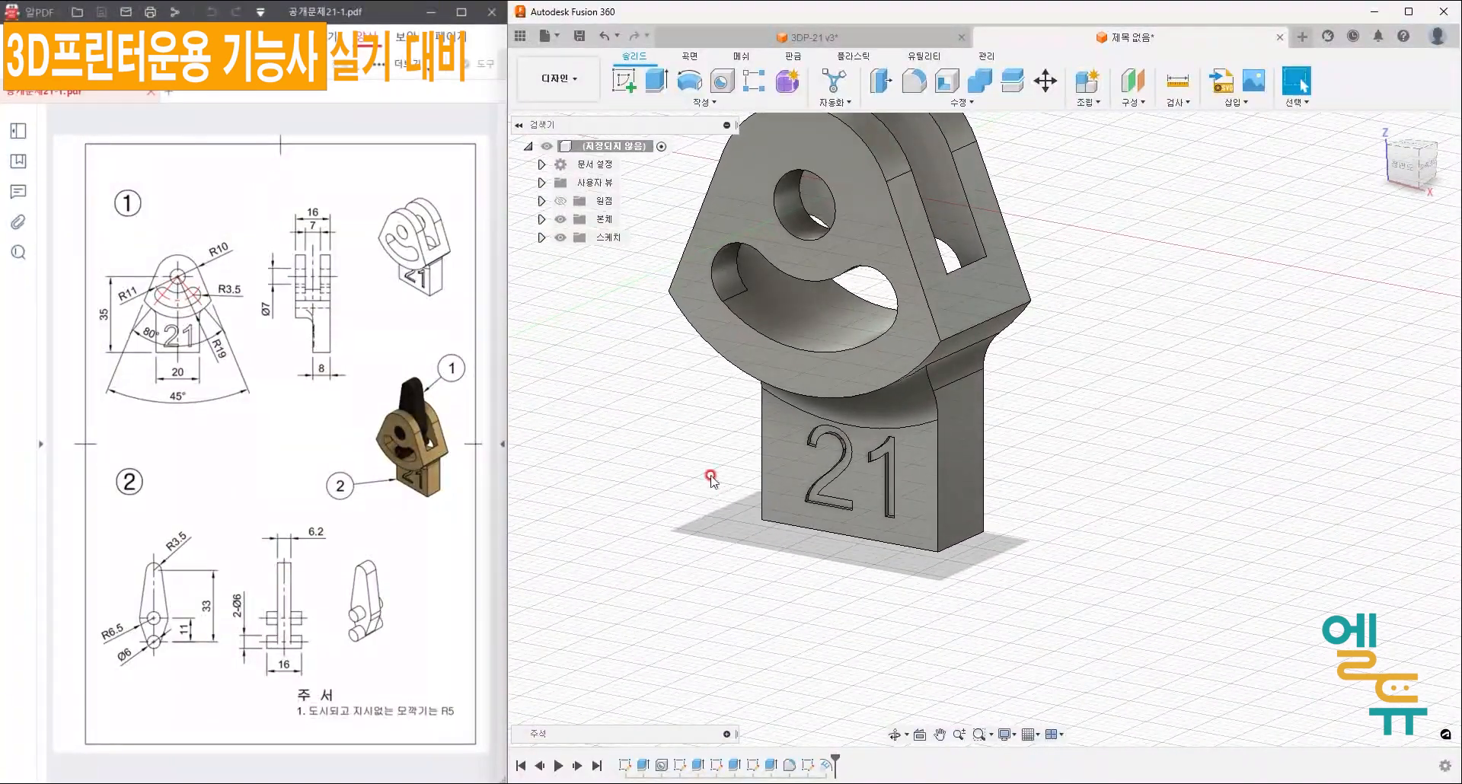
# - Hide the body of part 1 and start a new sketch on the front plane for part 2
pyautogui.click(542, 219)
pyautogui.click(570, 238)
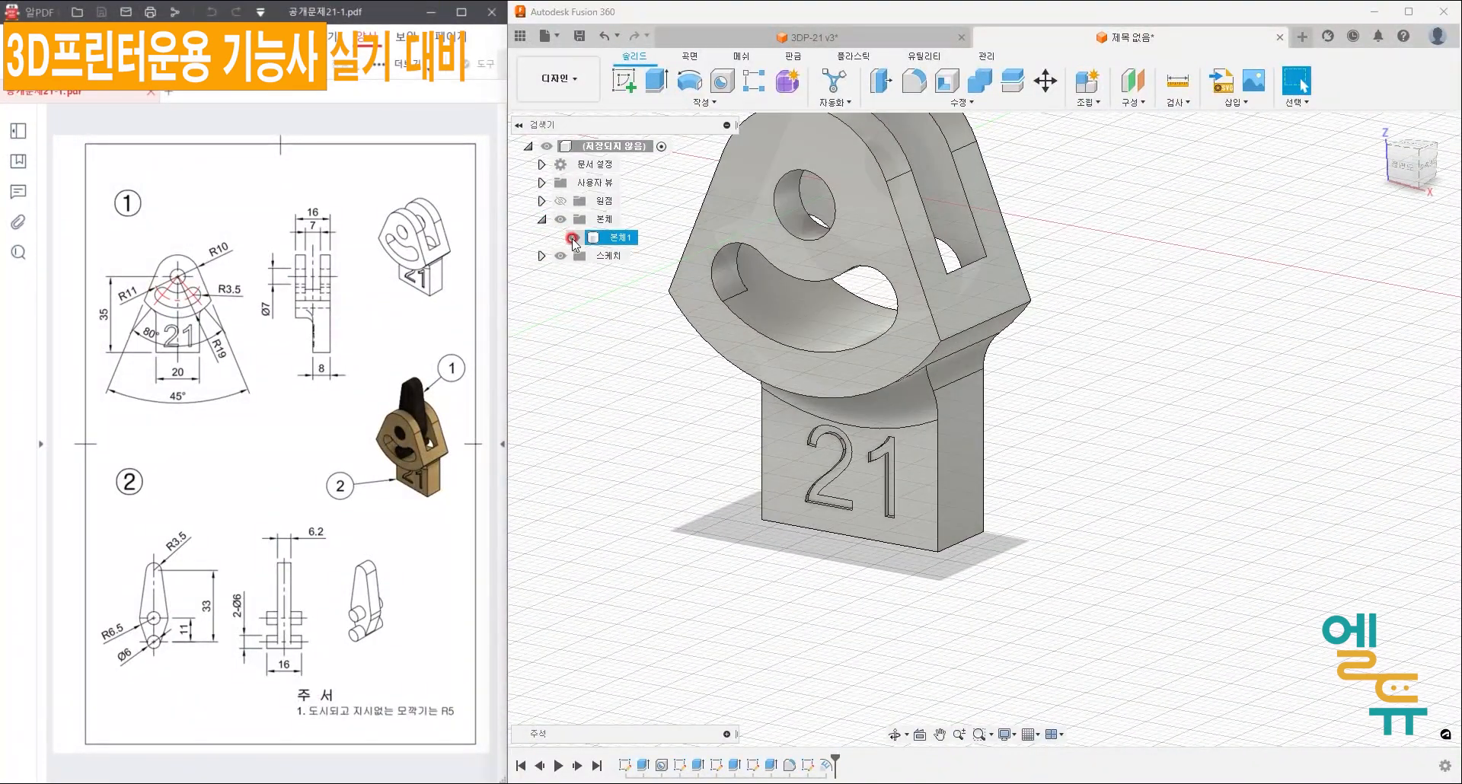
pyautogui.click(572, 239)
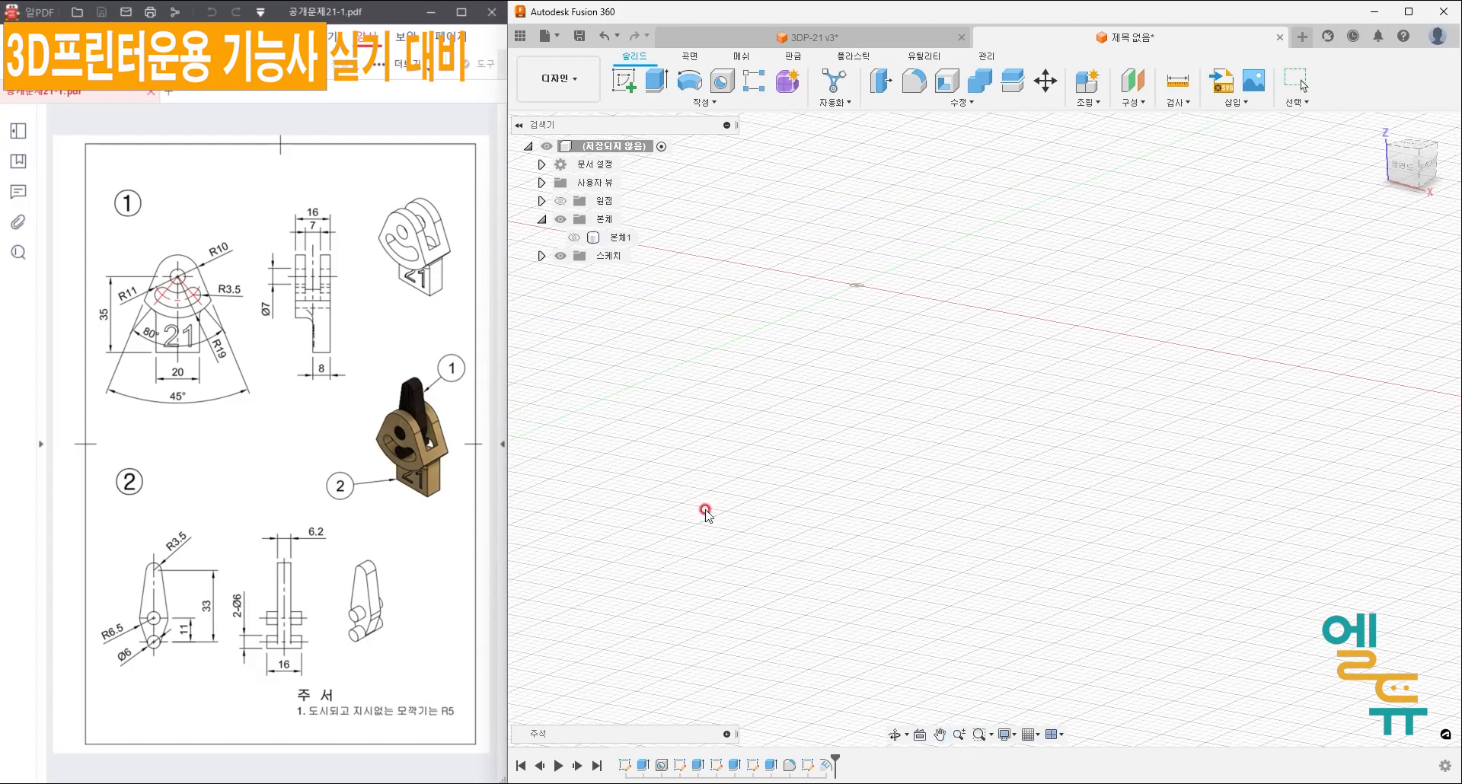
pyautogui.click(81, 474)
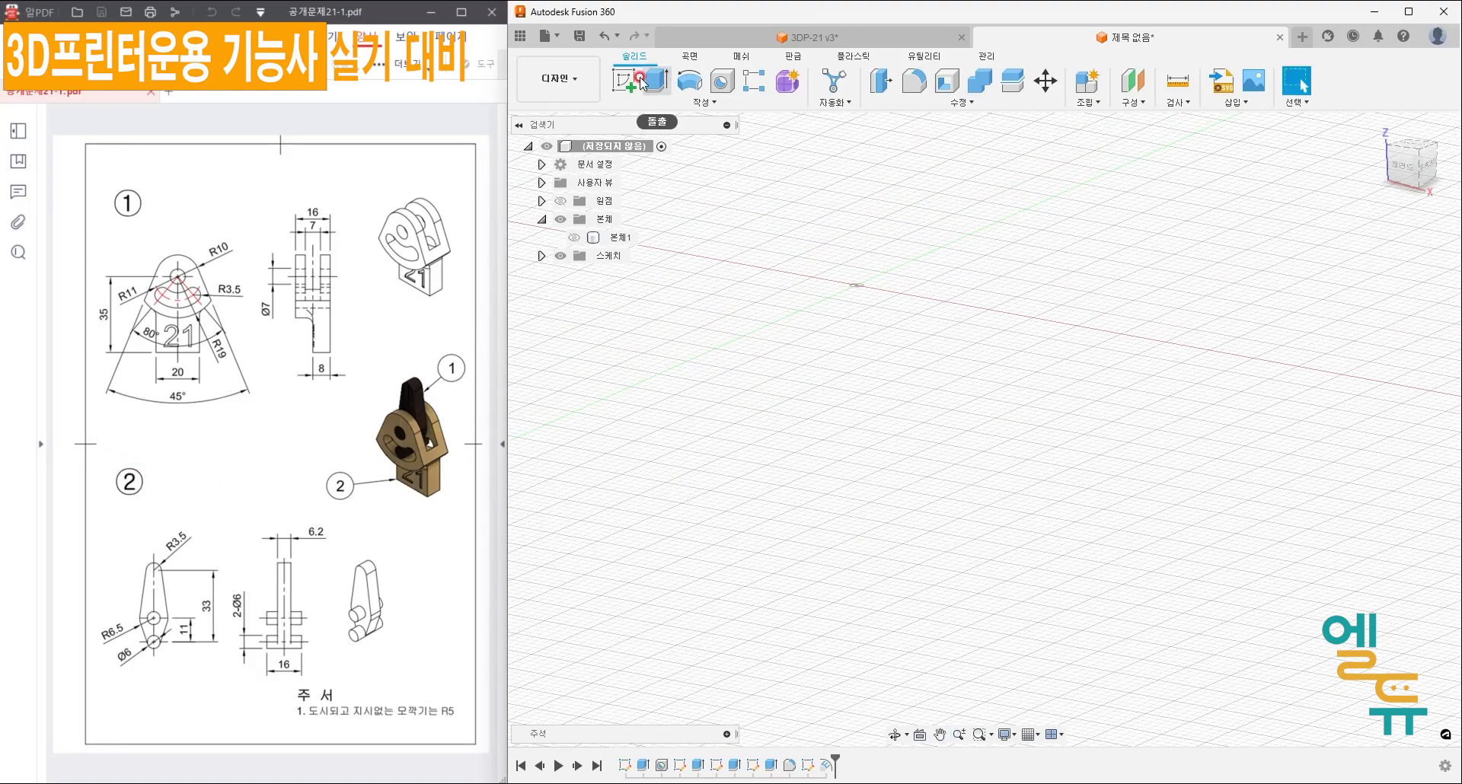
pyautogui.click(625, 78)
pyautogui.click(904, 254)
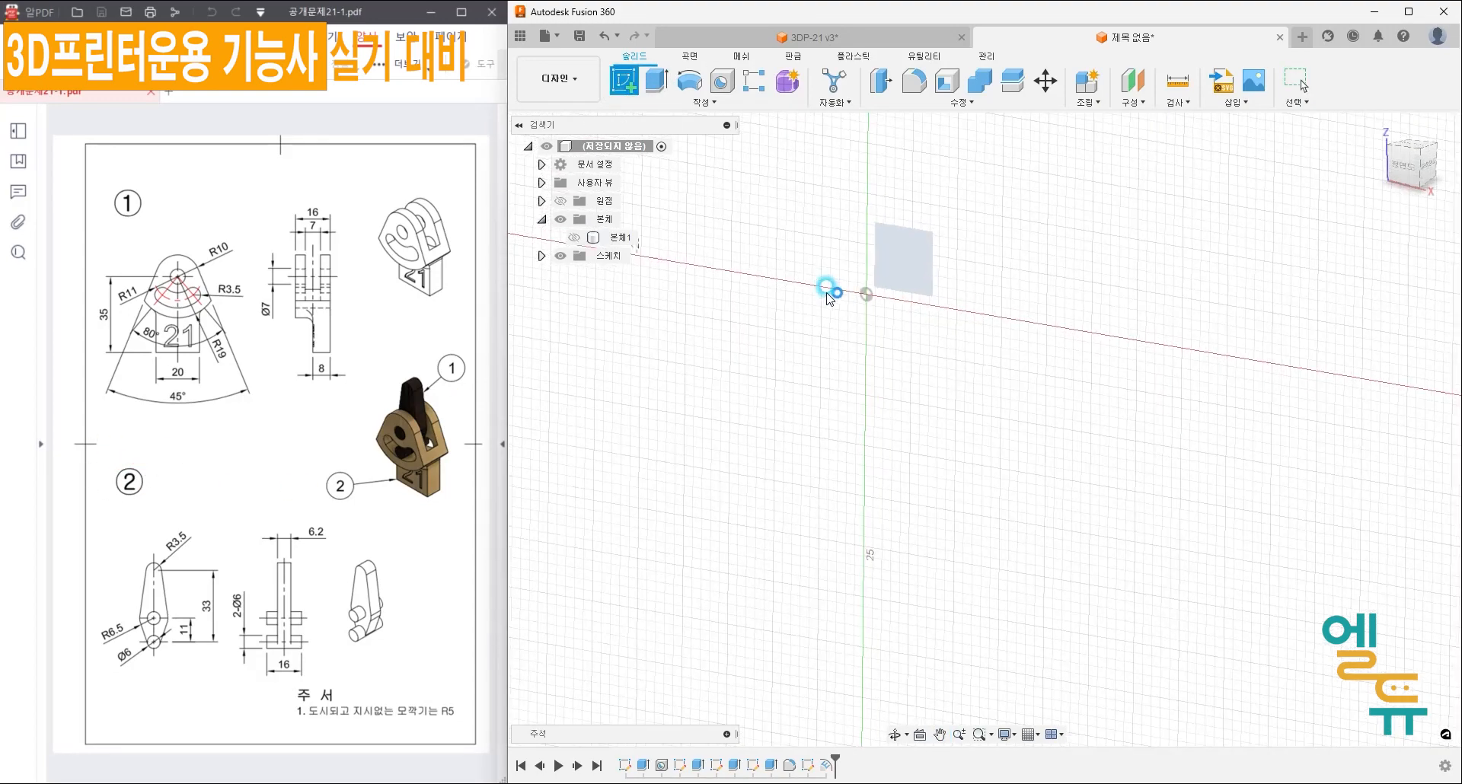
# - Draw a centre-to-centre slot running vertically upwards from the origin
pyautogui.moveTo(1137, 496); pyautogui.dragTo(961, 489, button='middle')
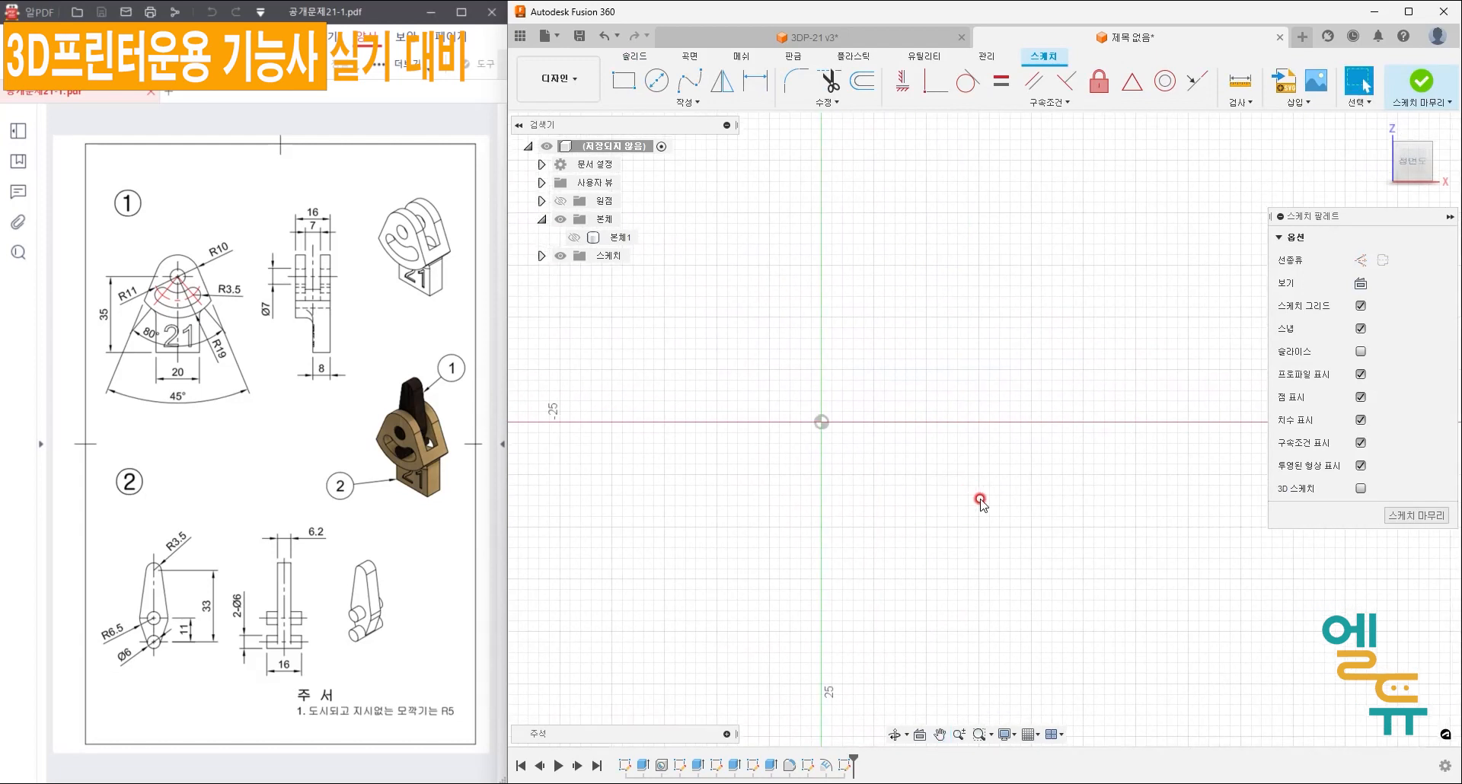
pyautogui.click(689, 102)
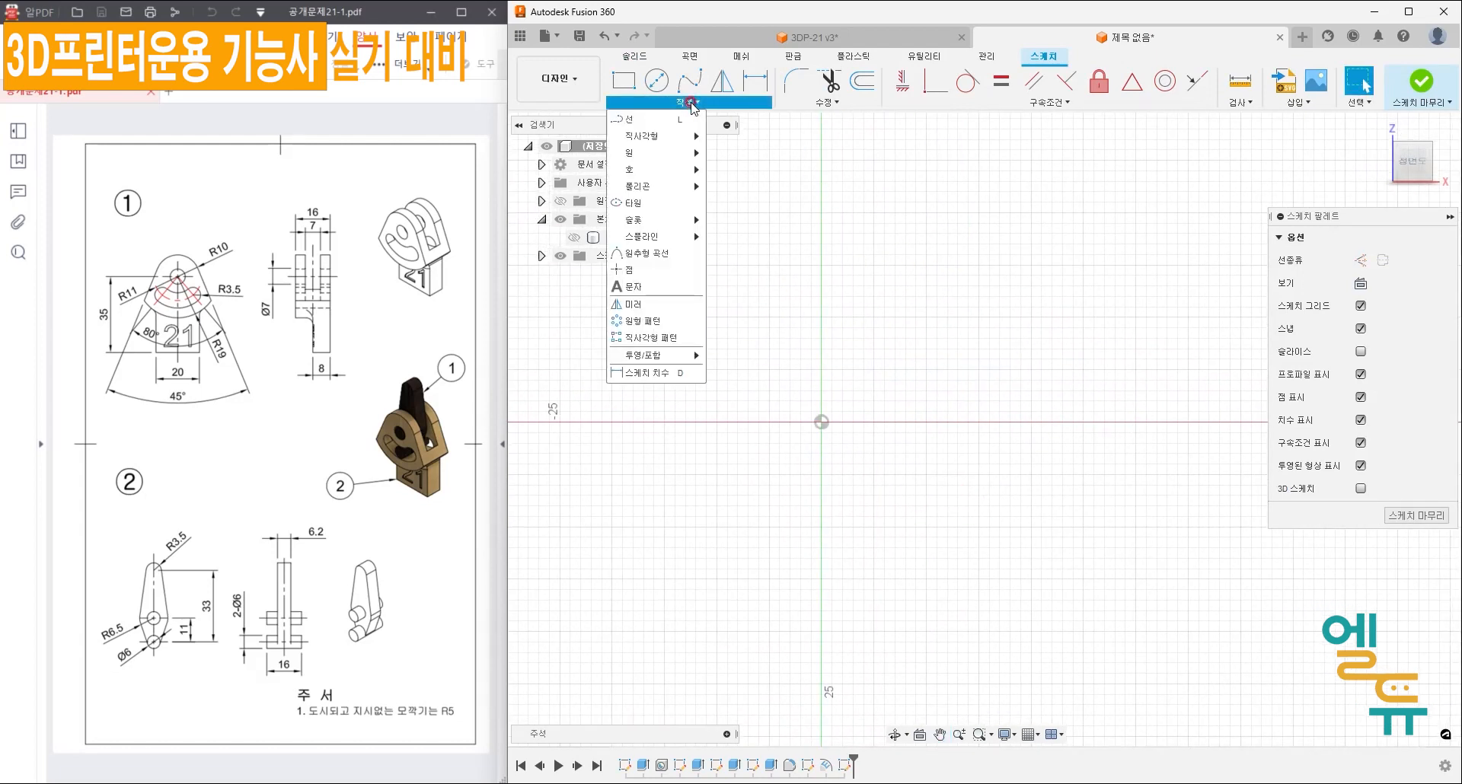
pyautogui.moveTo(661, 219)
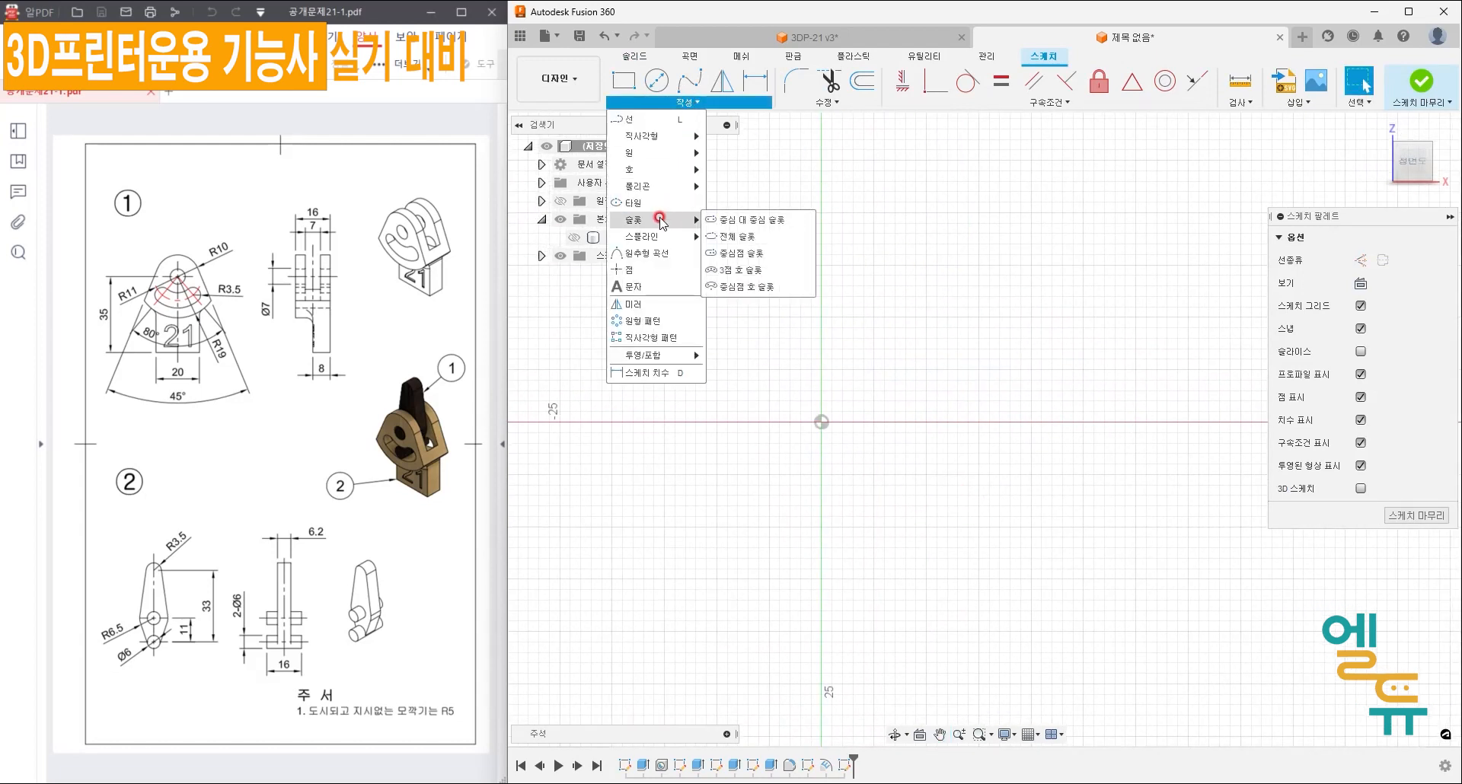
pyautogui.click(743, 219)
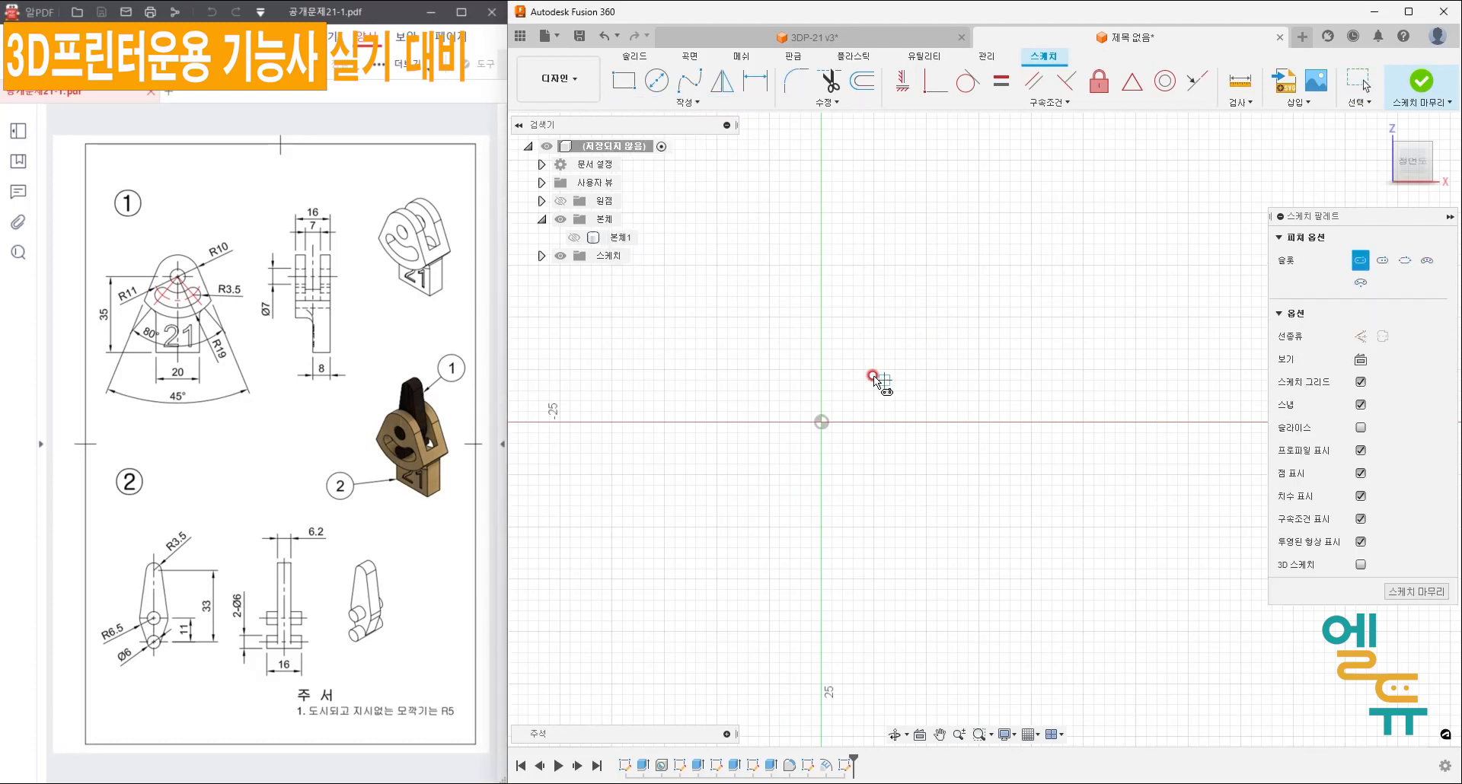
pyautogui.click(821, 421)
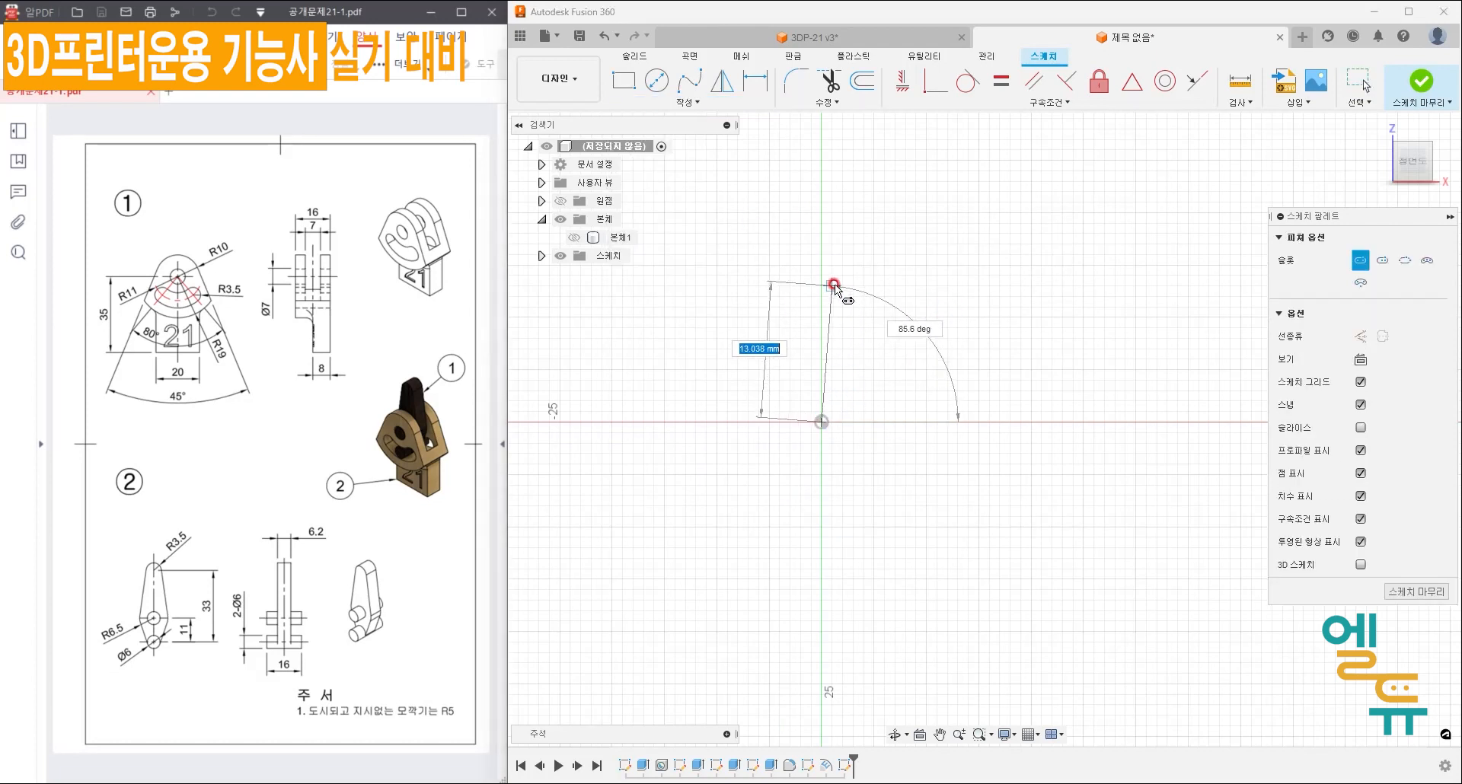
pyautogui.click(821, 276)
pyautogui.click(861, 290)
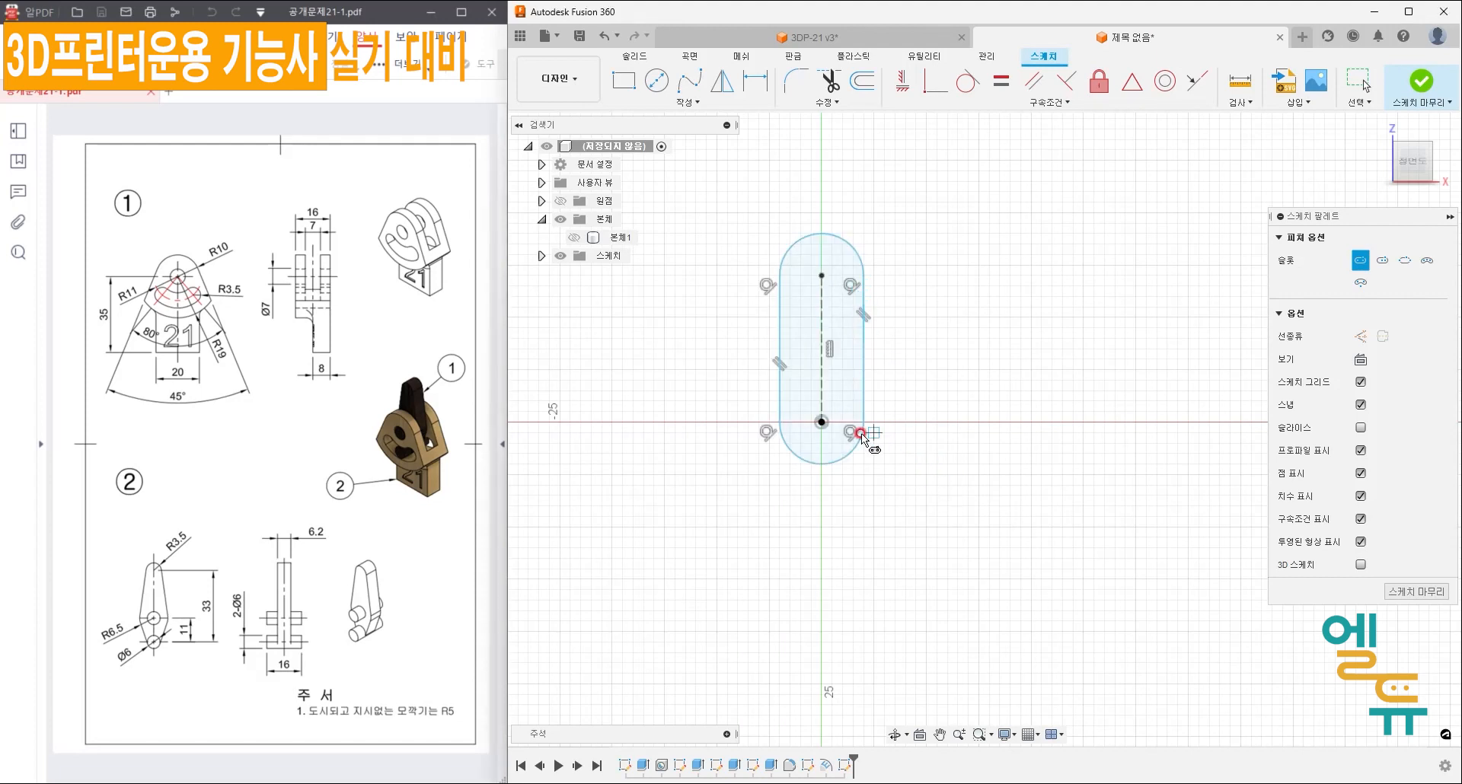
# - Draw a second centre-to-centre slot about 10 mm wide, running vertically downwards from the origin
pyautogui.click(822, 422)
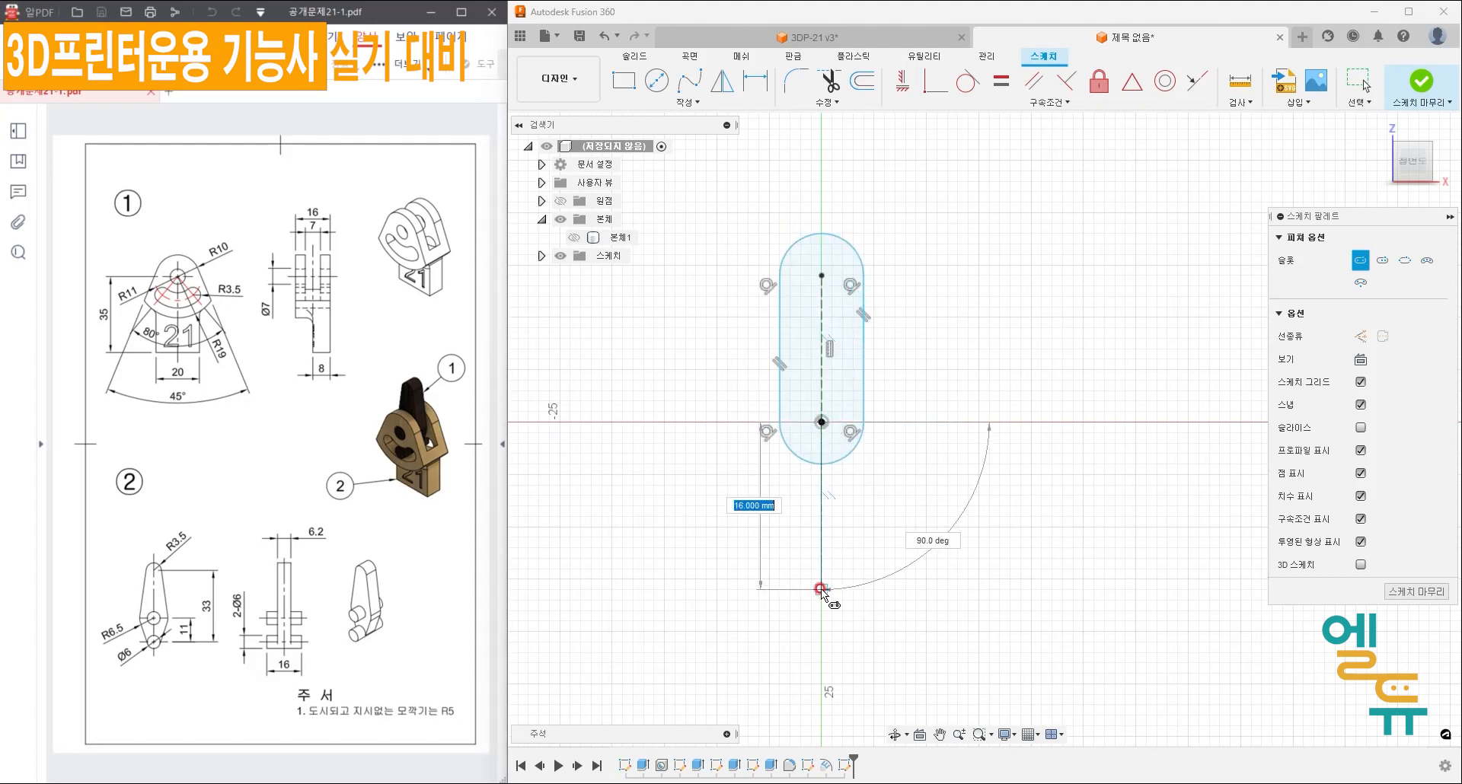
pyautogui.click(823, 569)
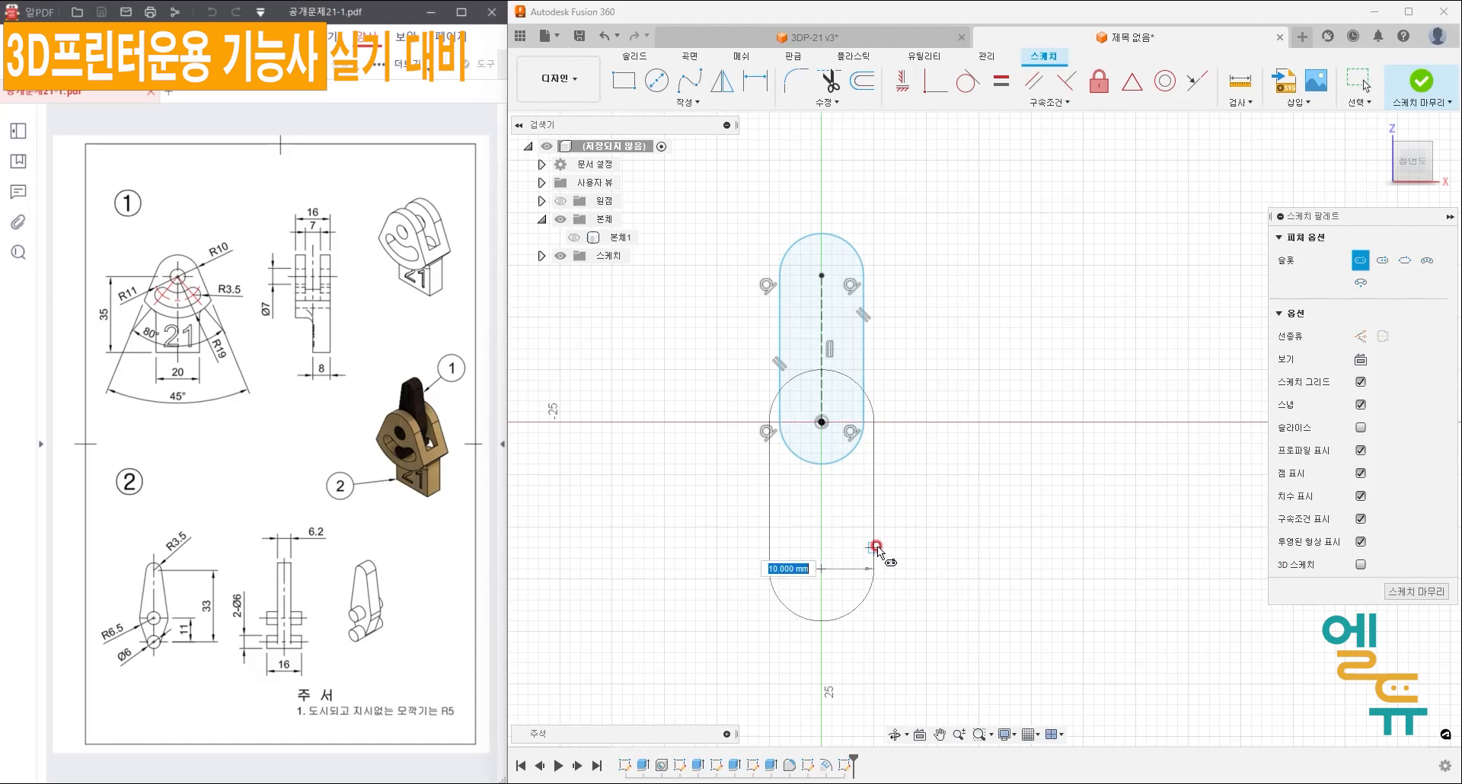
pyautogui.click(874, 556)
pyautogui.moveTo(964, 609); pyautogui.dragTo(969, 576, button='middle')
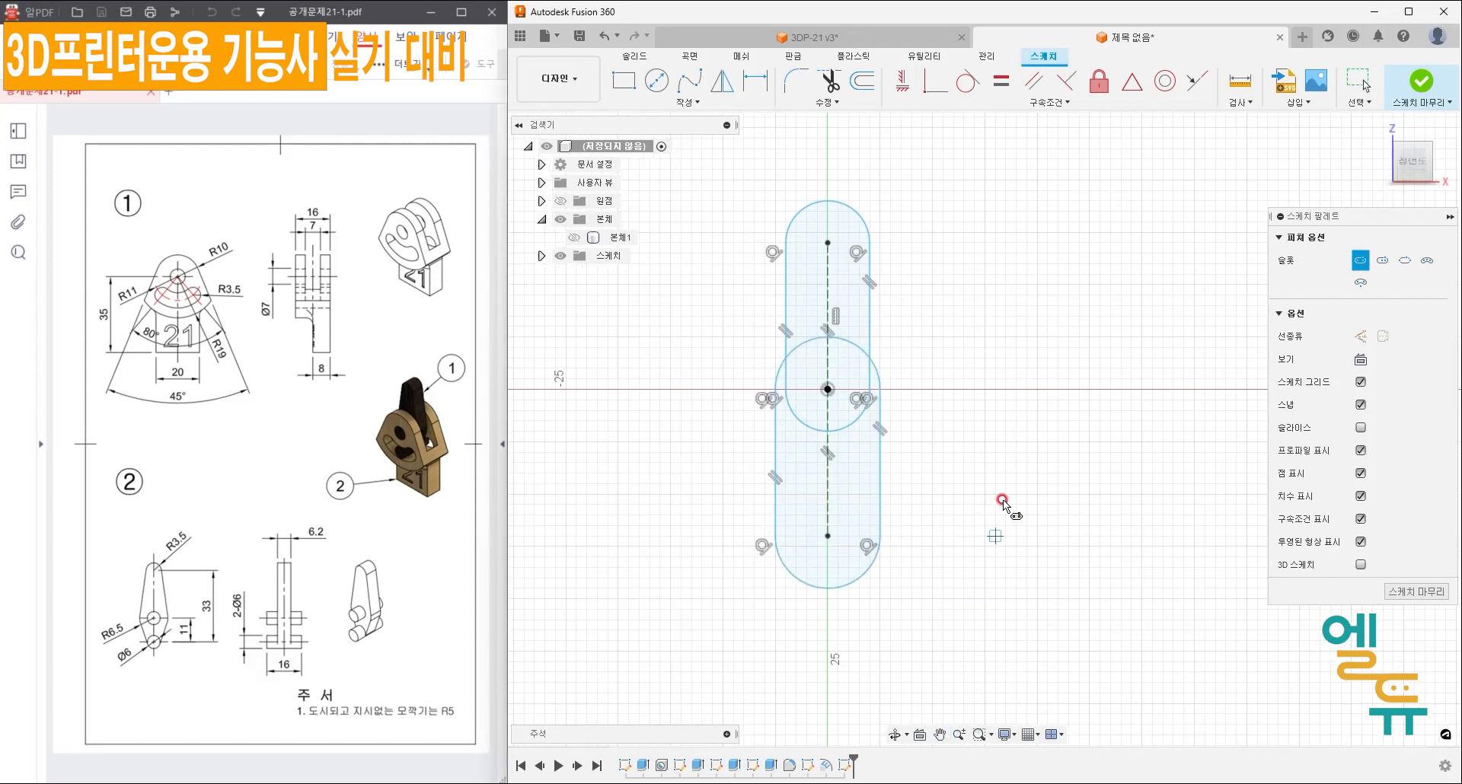
pyautogui.press('Escape')
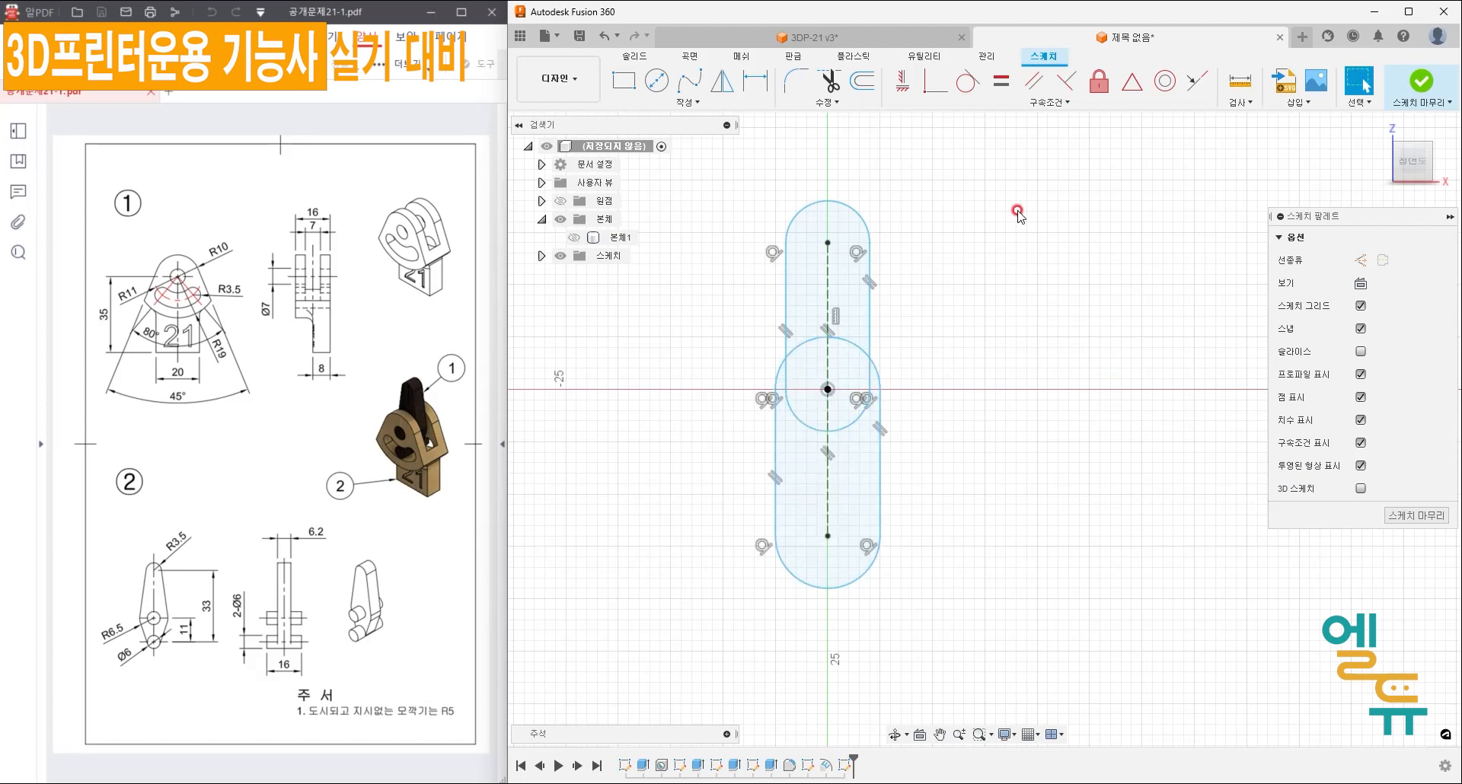
# - Apply an Equal constraint between the two slots' end arcs that surround the origin
pyautogui.click(1001, 82)
pyautogui.click(856, 350)
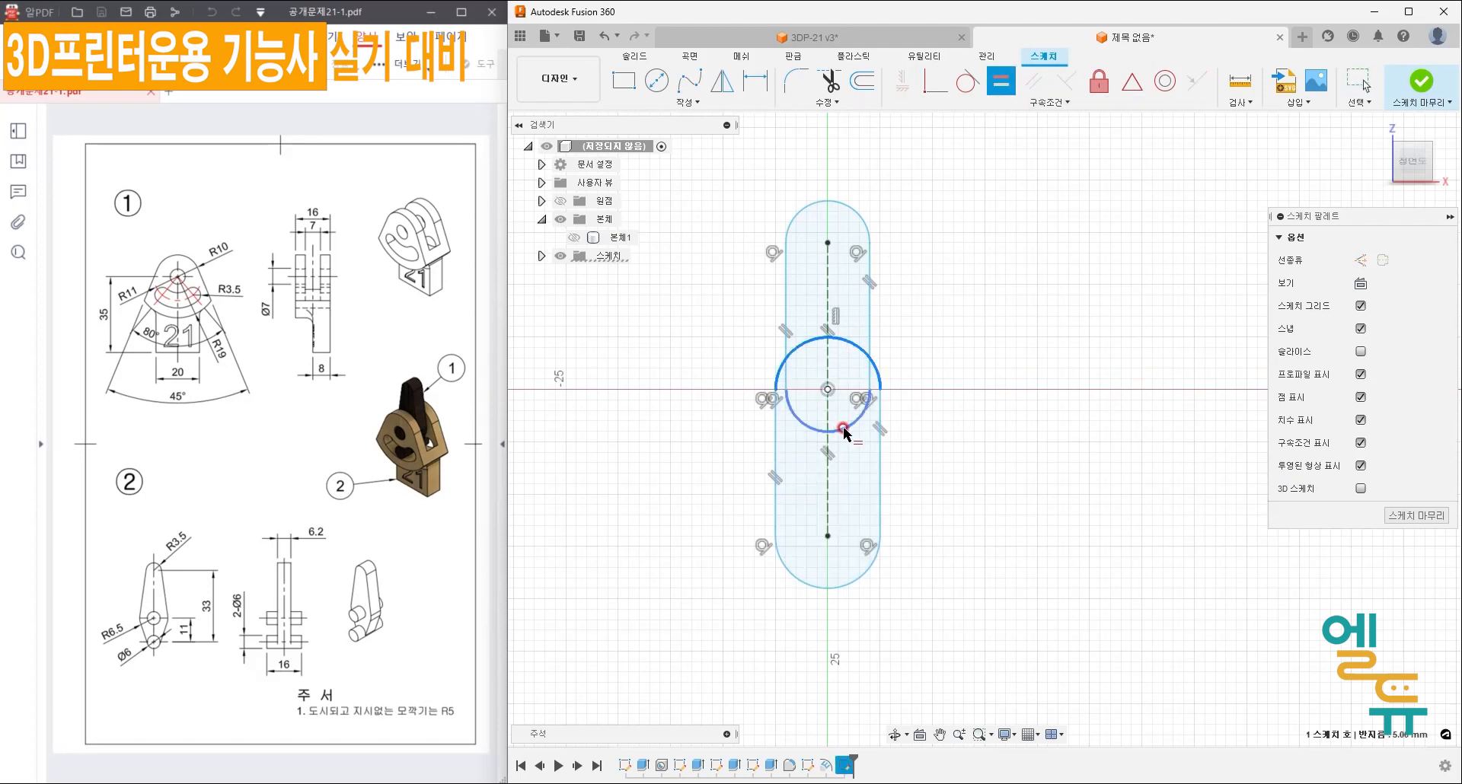
pyautogui.click(843, 420)
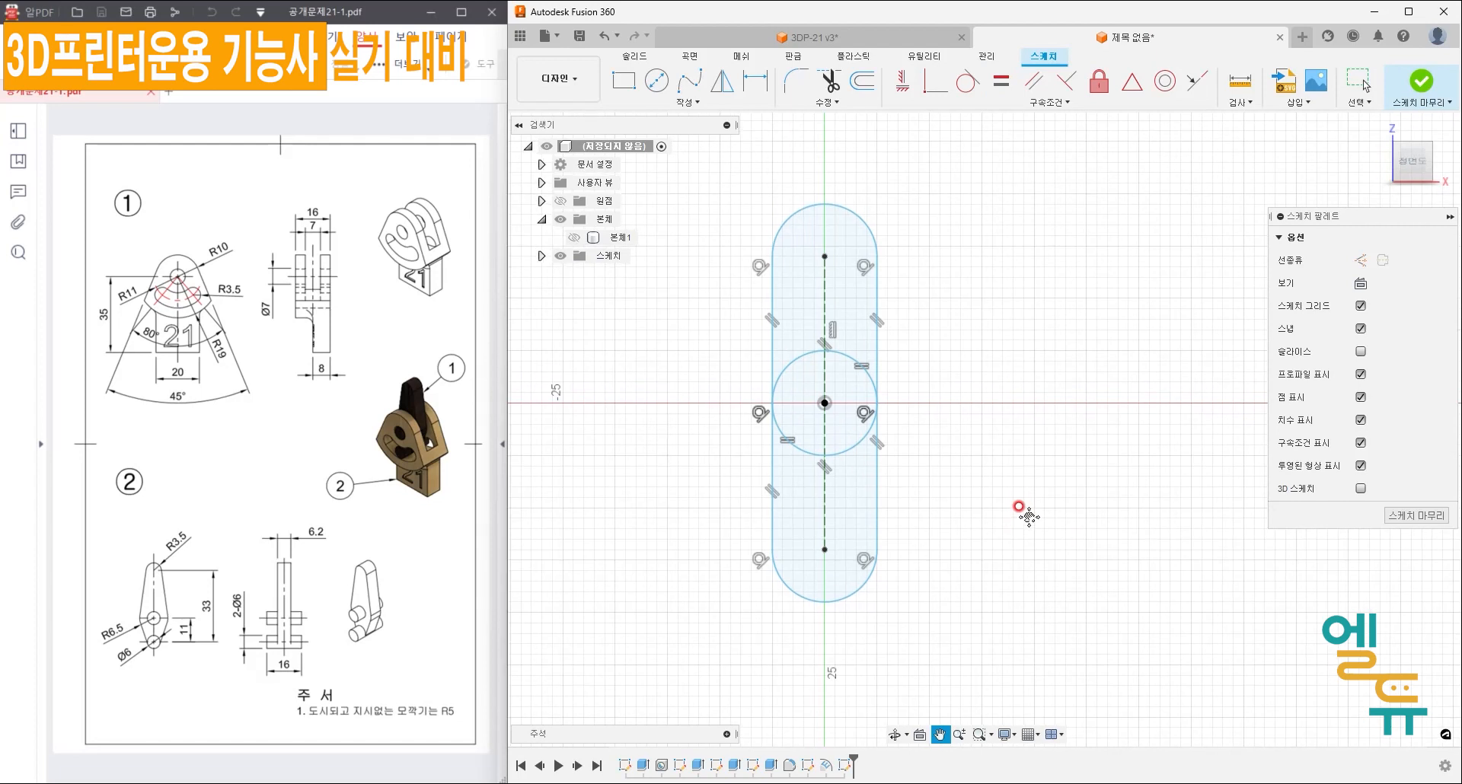
pyautogui.press('Escape')
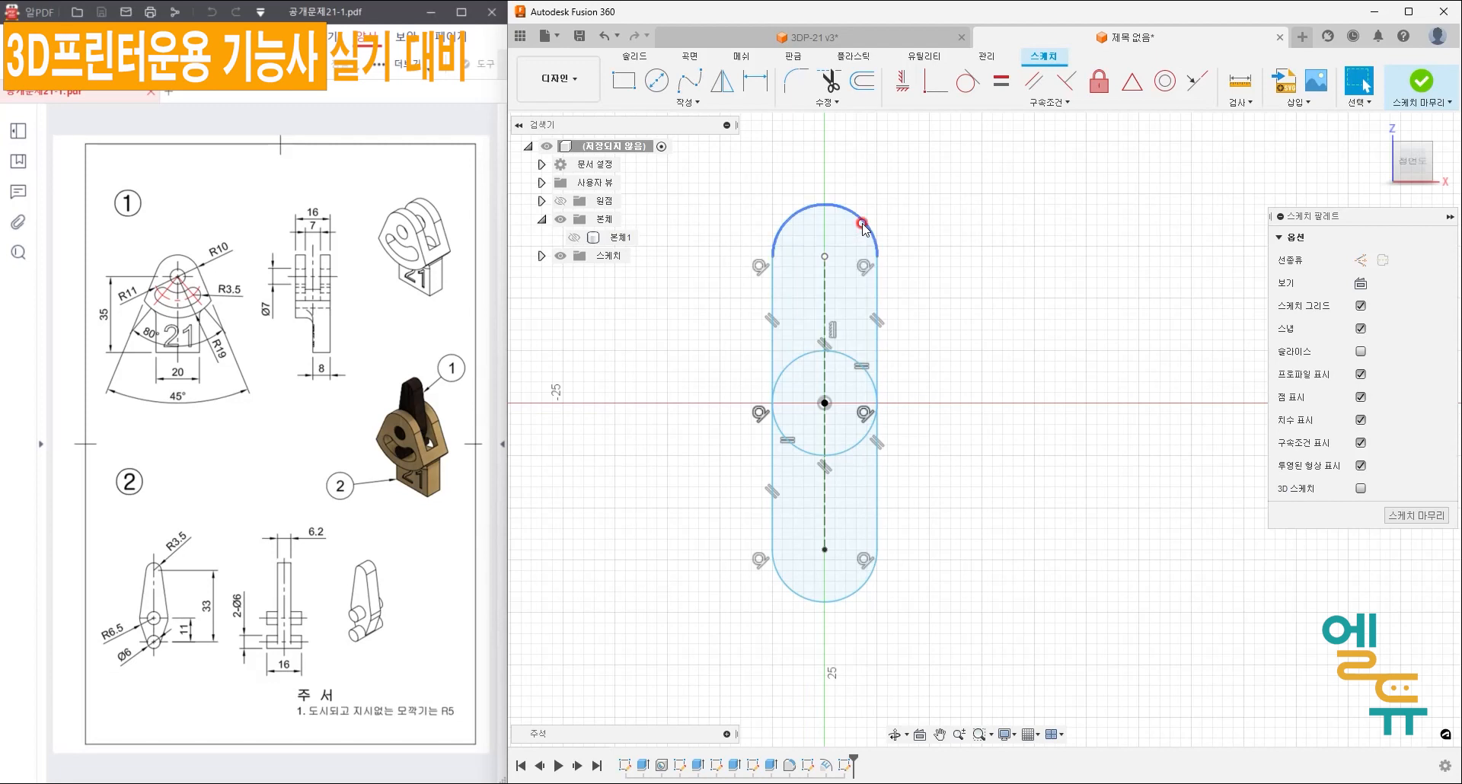
# - Delete the parallel constraints on the side lines of the upper and lower slots
pyautogui.click(979, 353)
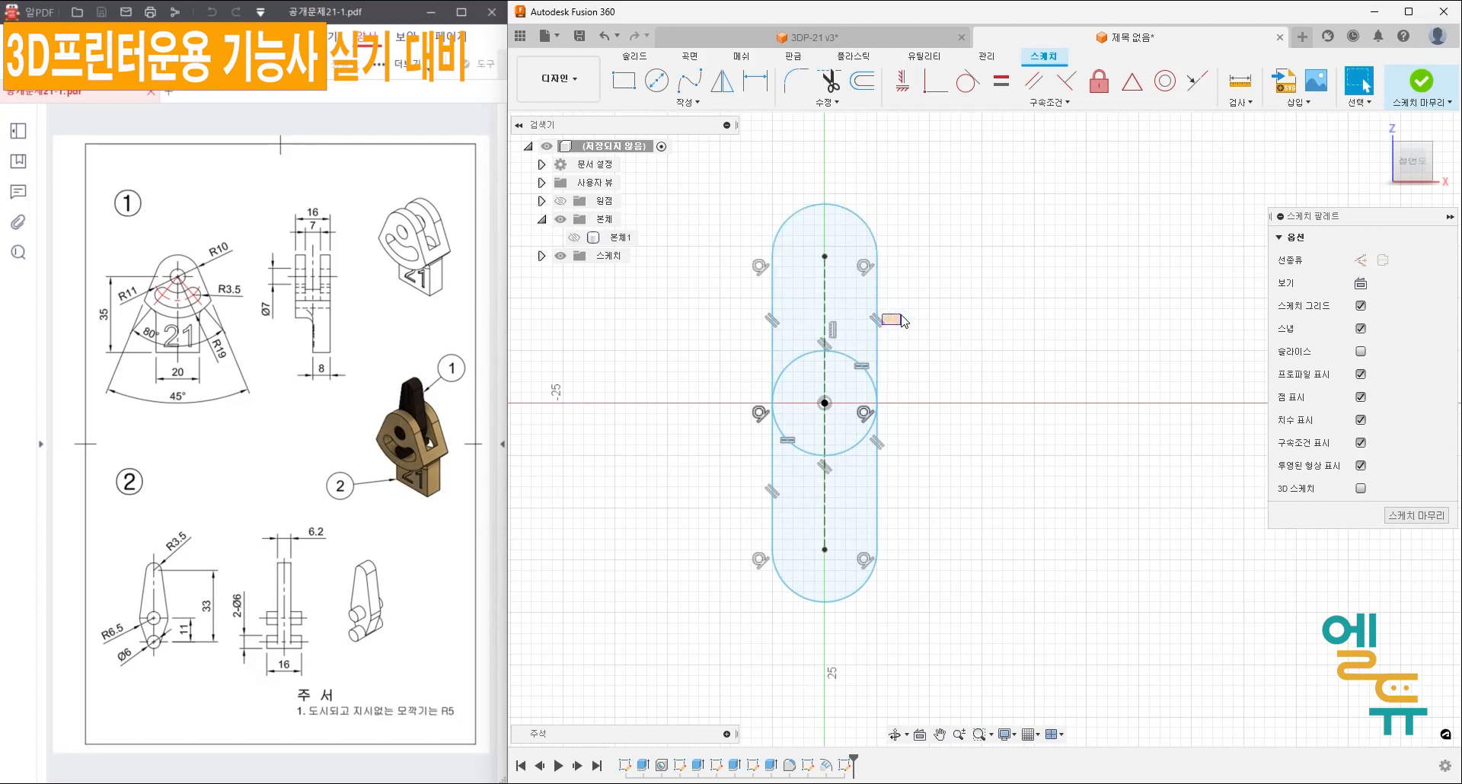
pyautogui.rightClick(769, 323)
pyautogui.click(708, 304)
pyautogui.rightClick(765, 492)
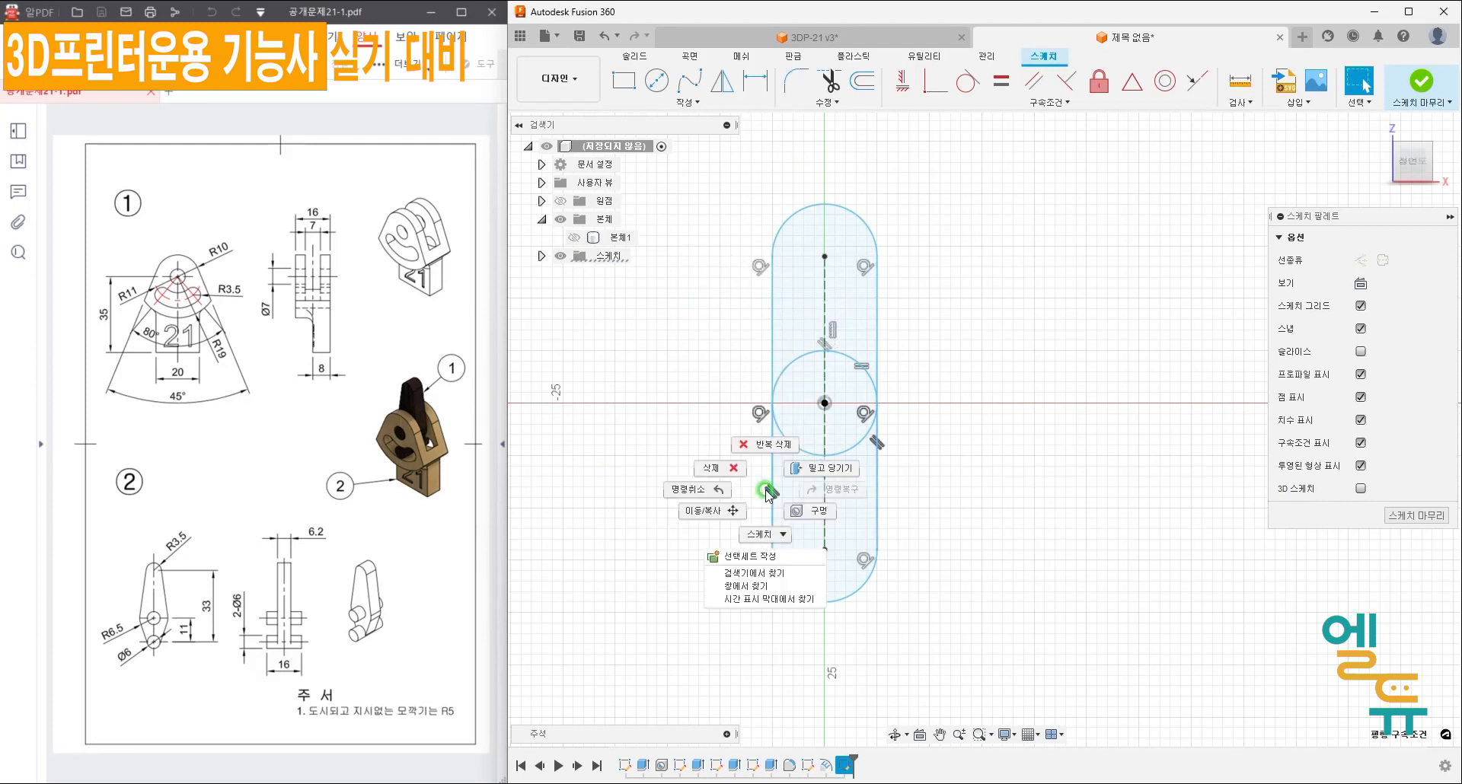
pyautogui.click(710, 467)
# - Dimension the upper slot's top arc with a radius of 3.5 mm
pyautogui.press('d')
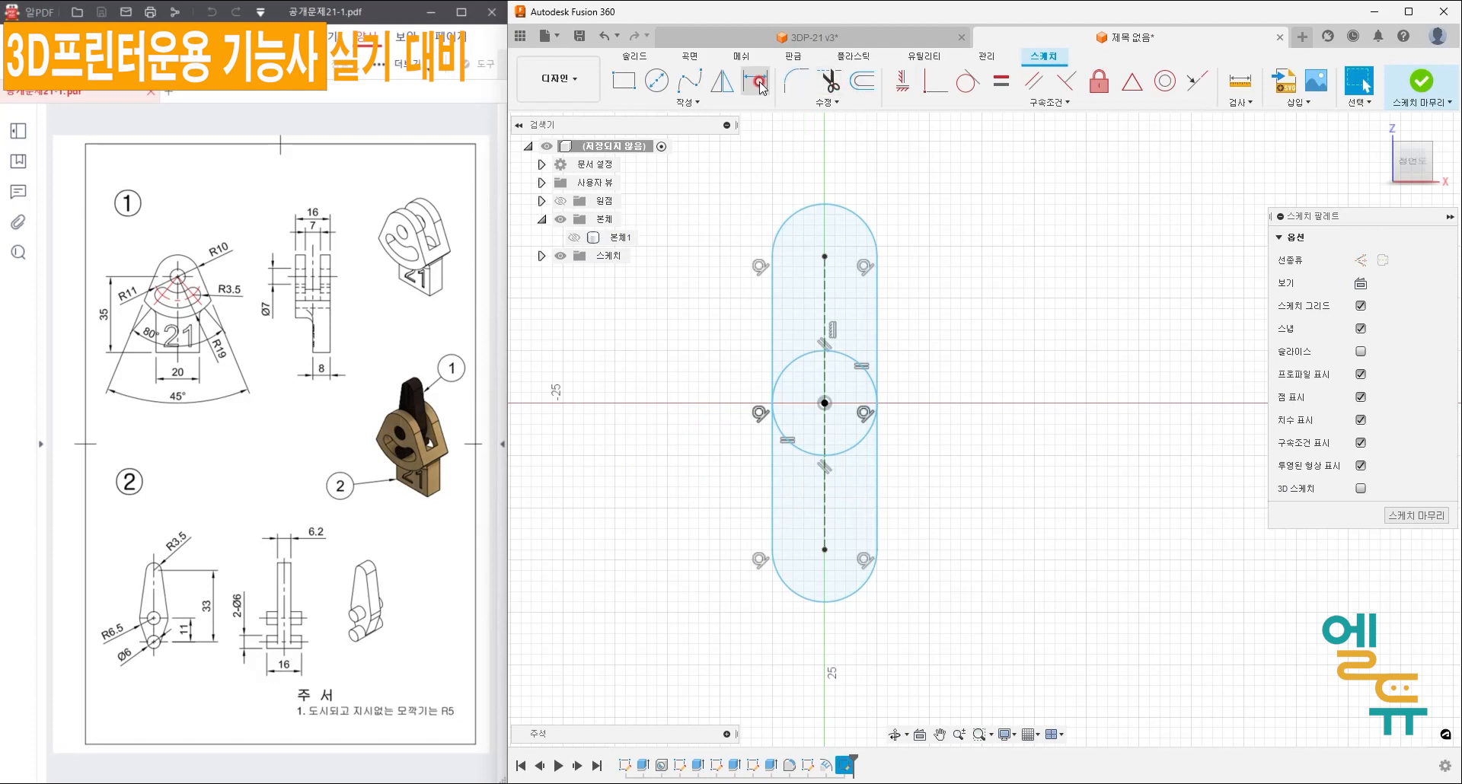
pyautogui.click(850, 204)
pyautogui.click(888, 178)
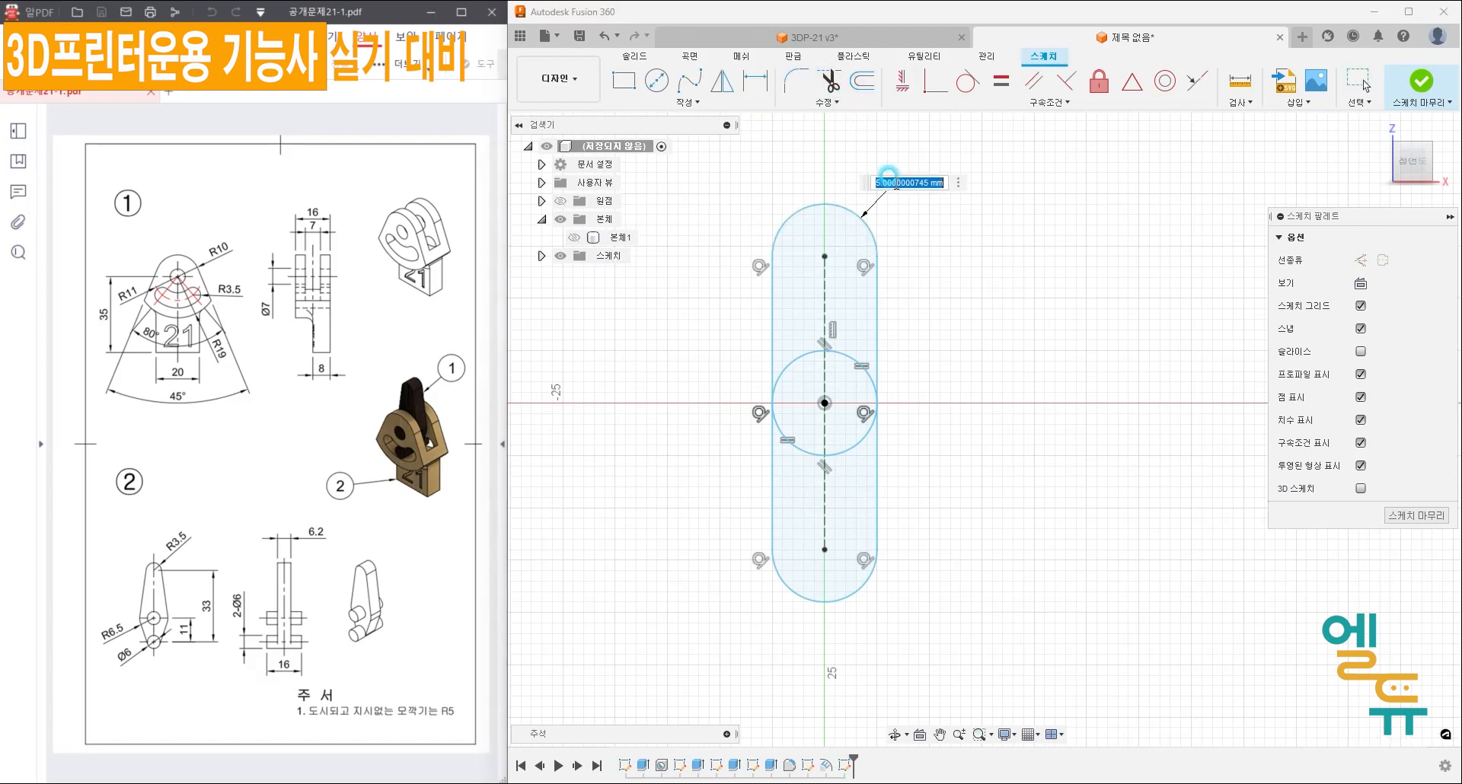
pyautogui.write('3.5')
pyautogui.press('Return')
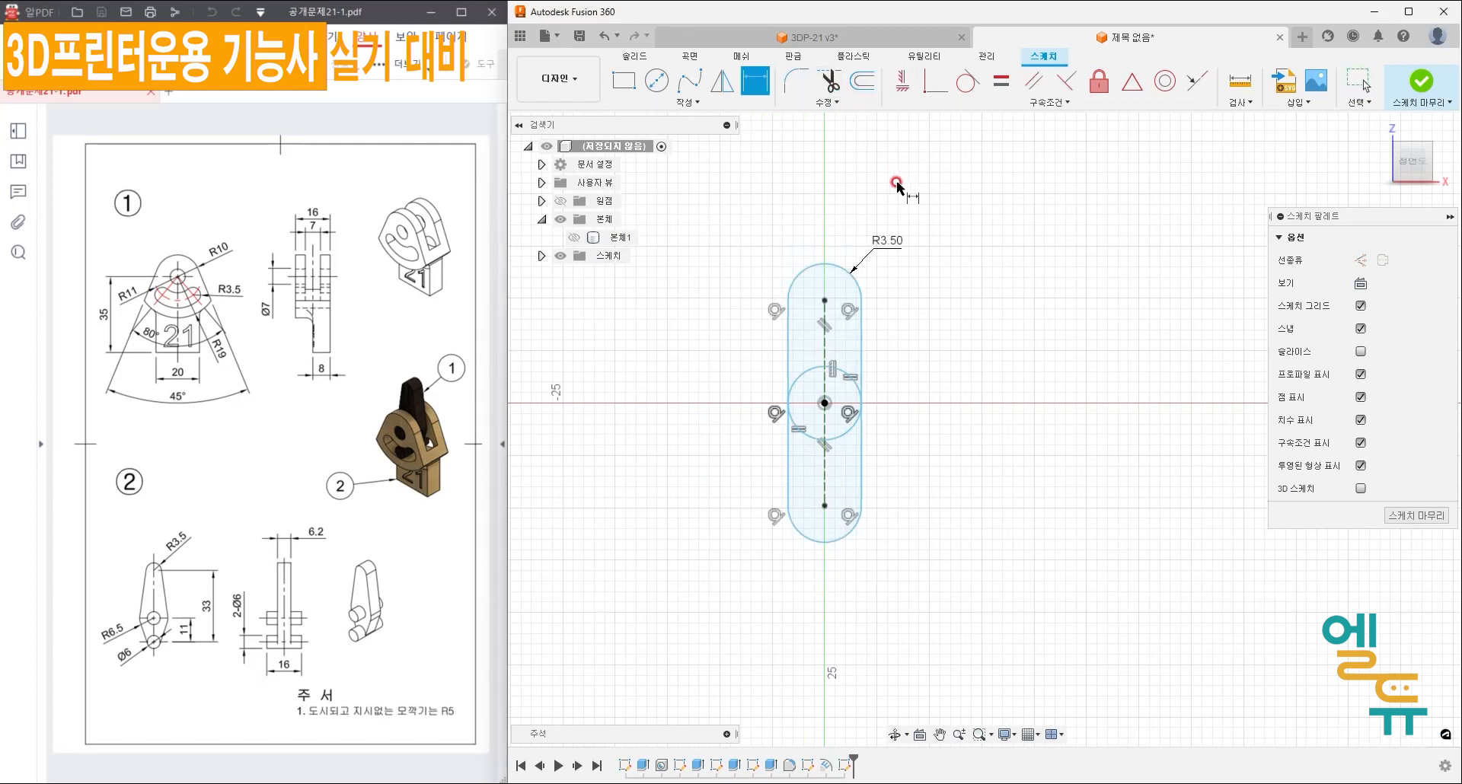
# - Dimension the arc around the origin with a radius of 6.5 mm
pyautogui.click(869, 374)
pyautogui.click(894, 364)
pyautogui.write('6')
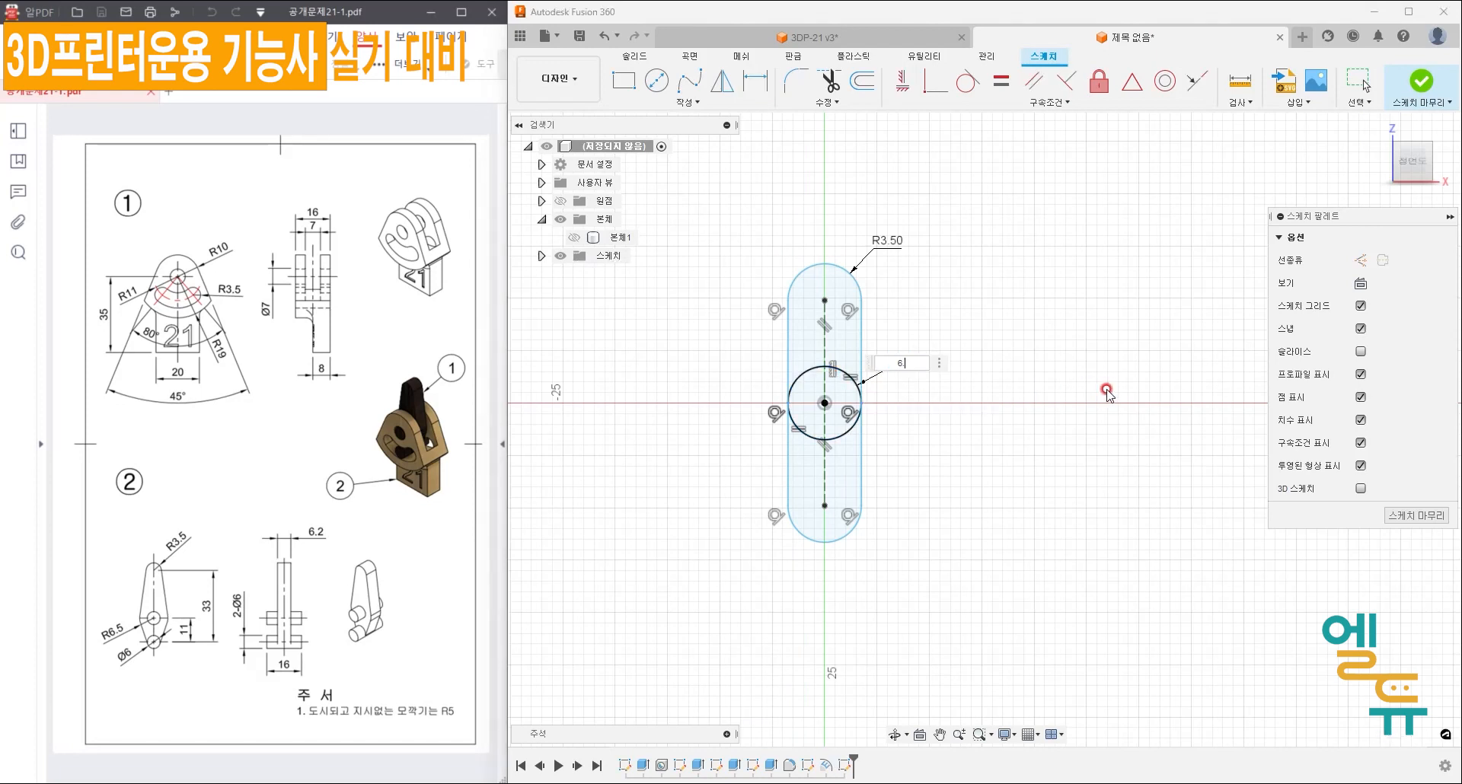
pyautogui.write('.5')
pyautogui.press('Return')
# - Dimension the lower slot's bottom arc with a radius of 3 mm
pyautogui.click(827, 536)
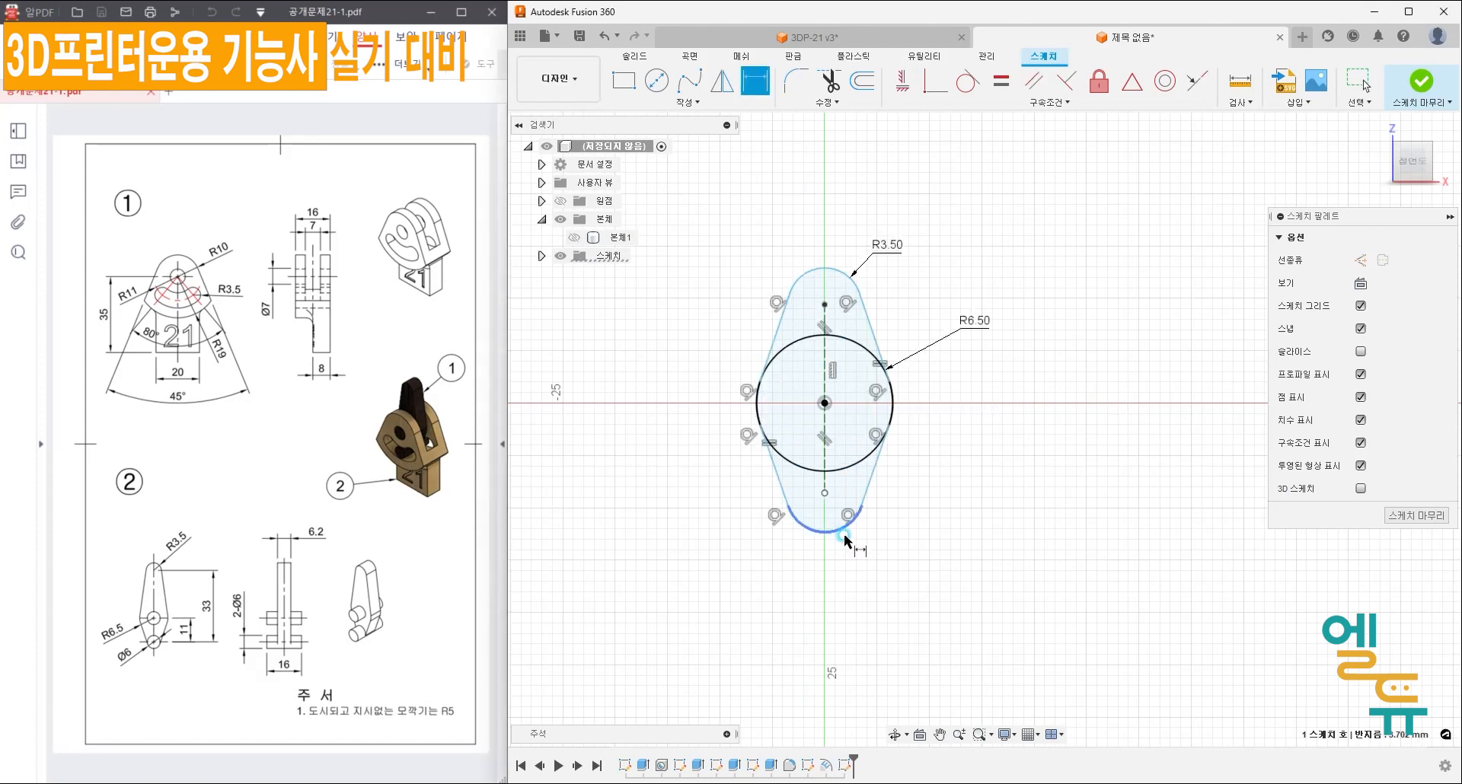
pyautogui.click(891, 570)
pyautogui.write('3.7016907465')
pyautogui.press('Return')
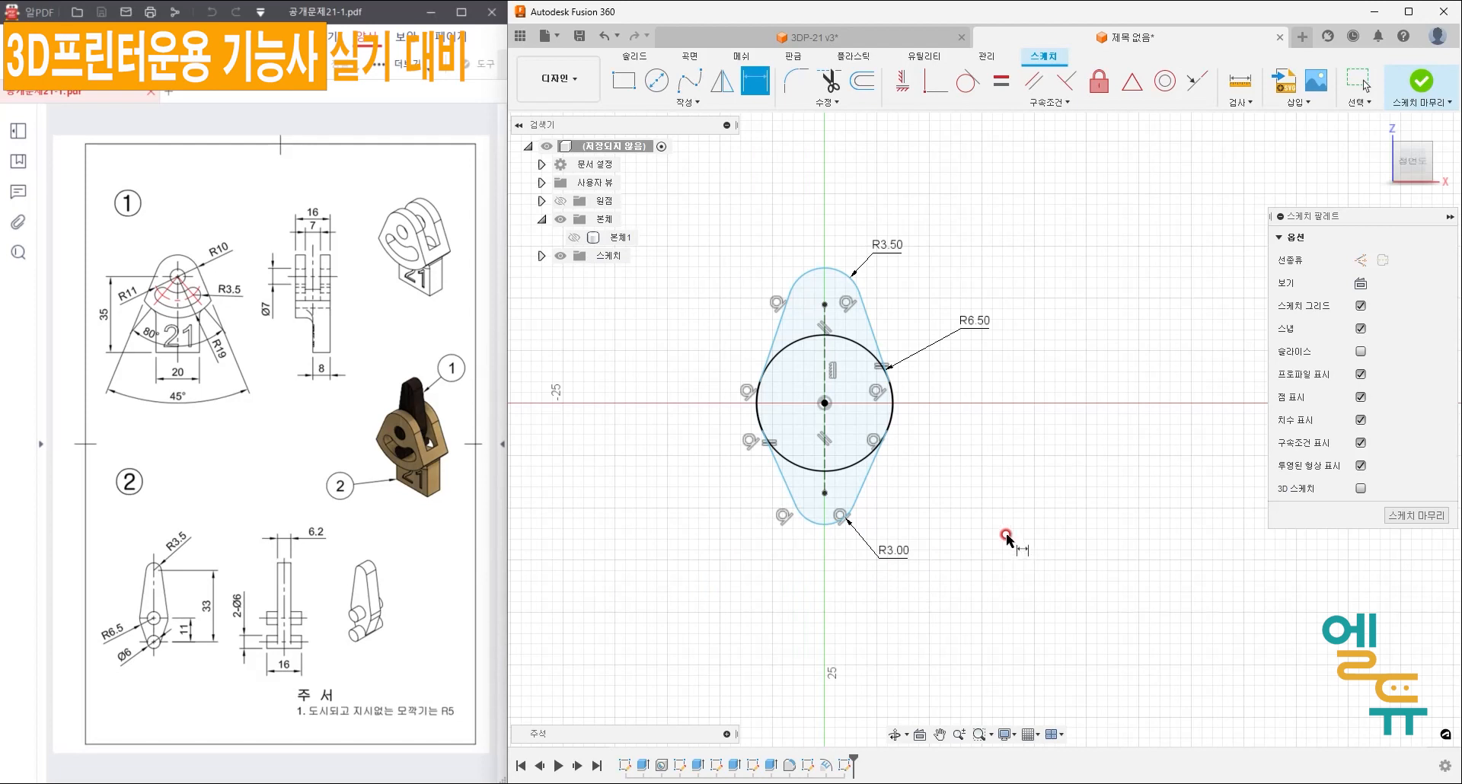
pyautogui.moveTo(1006, 534); pyautogui.dragTo(998, 540, button='middle')
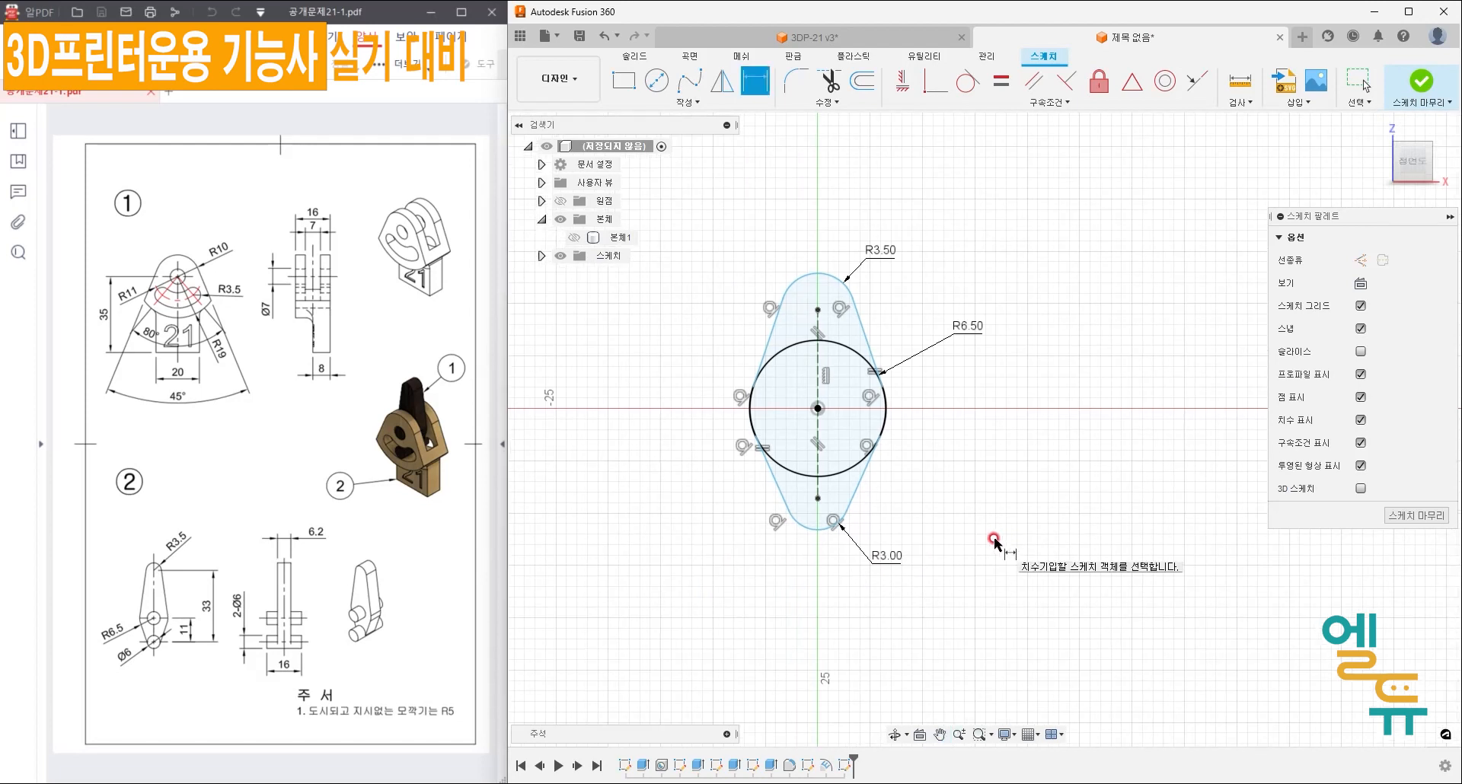
# - Dimension the vertical distance between the centres of the middle and bottom arcs as 11 mm
pyautogui.click(824, 536)
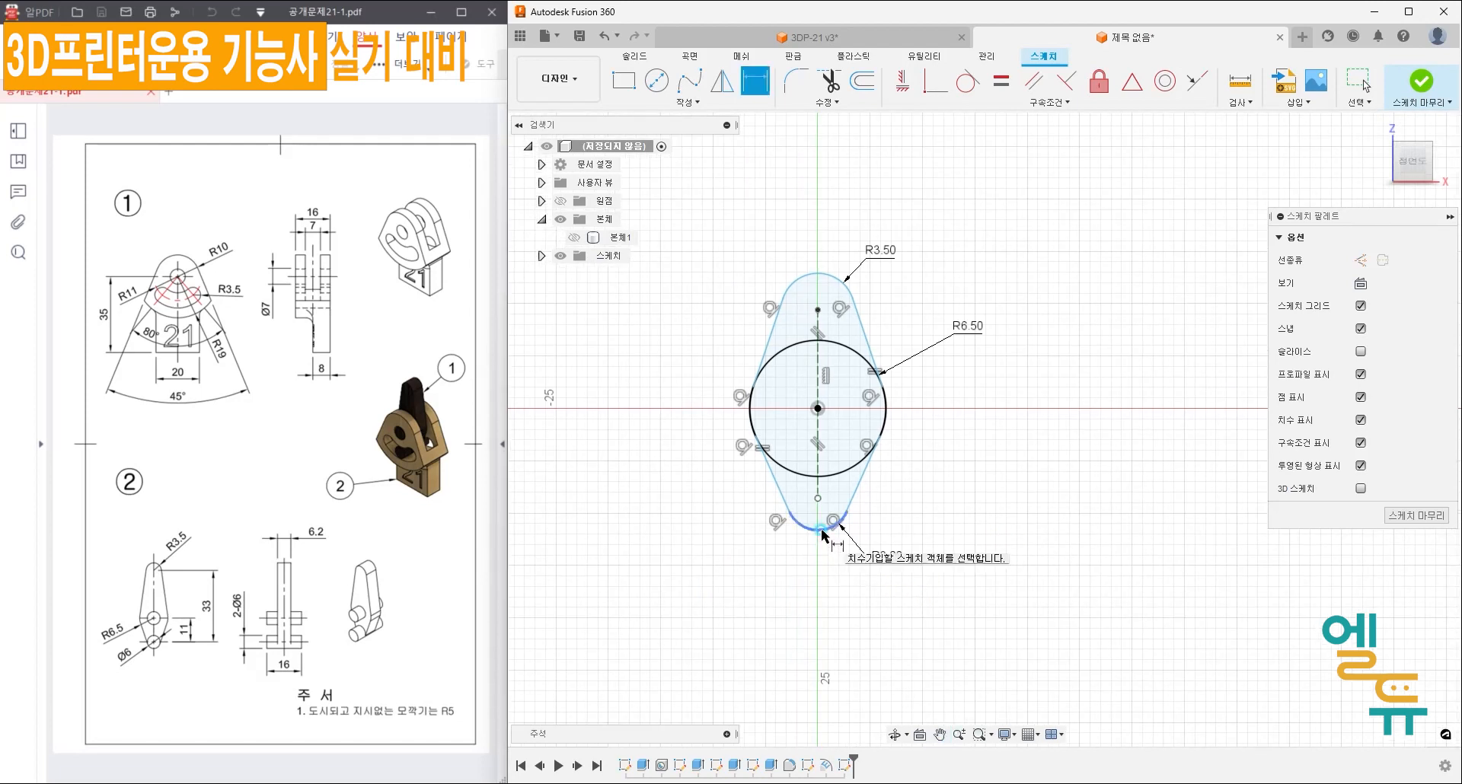
pyautogui.click(847, 354)
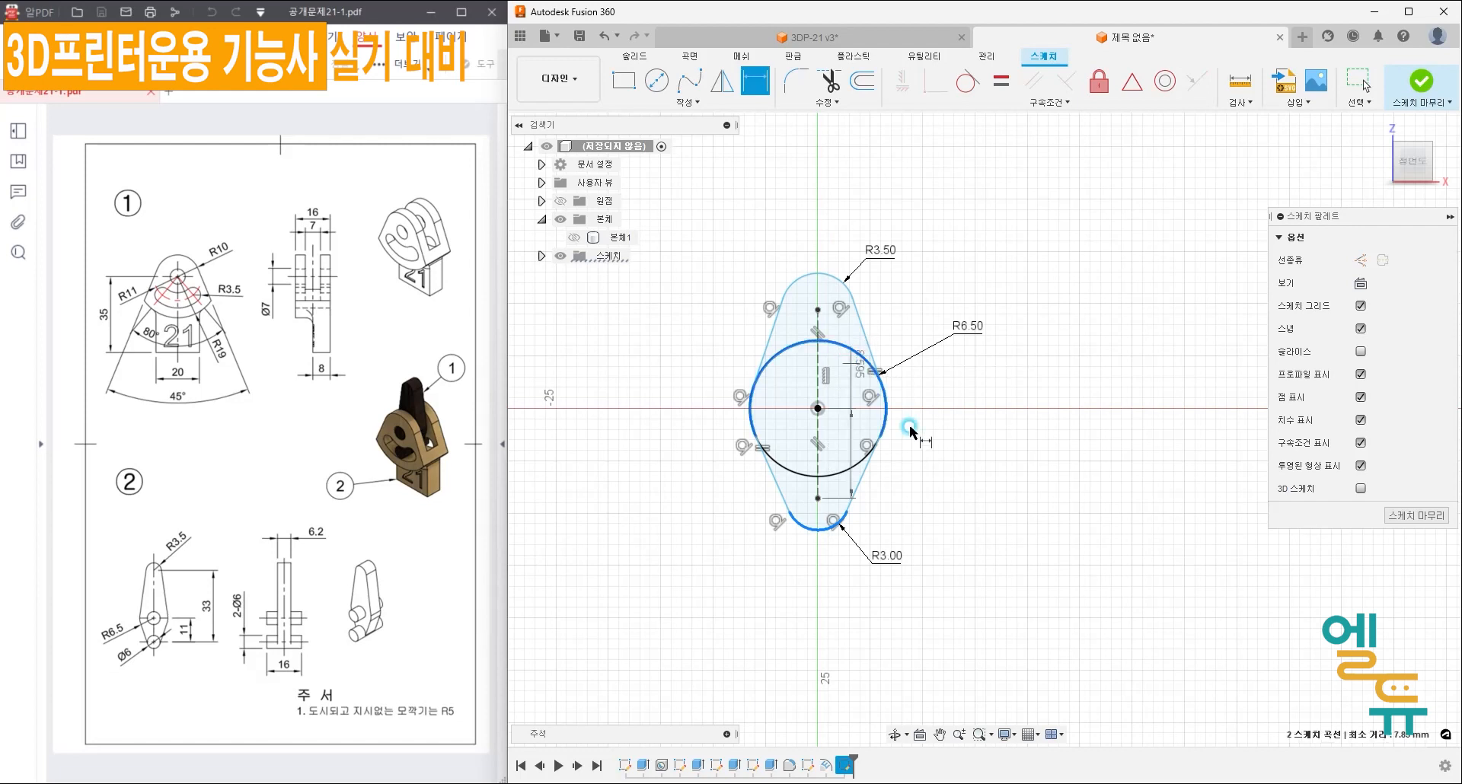
pyautogui.click(937, 456)
pyautogui.write('11')
pyautogui.press('Return')
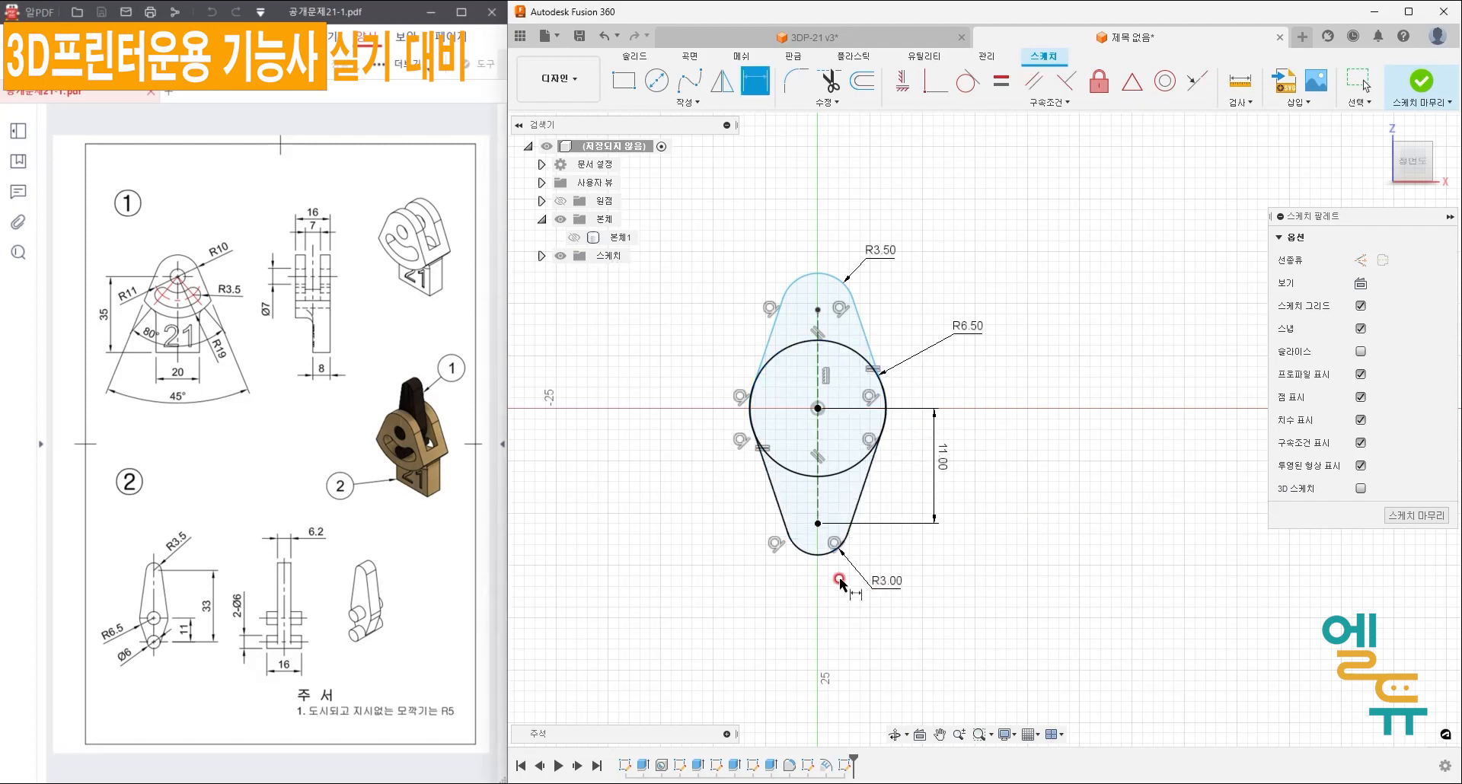
# - Dimension the distance between the top and bottom arc centres as 33 mm and finish the sketch
pyautogui.click(820, 553)
pyautogui.click(835, 277)
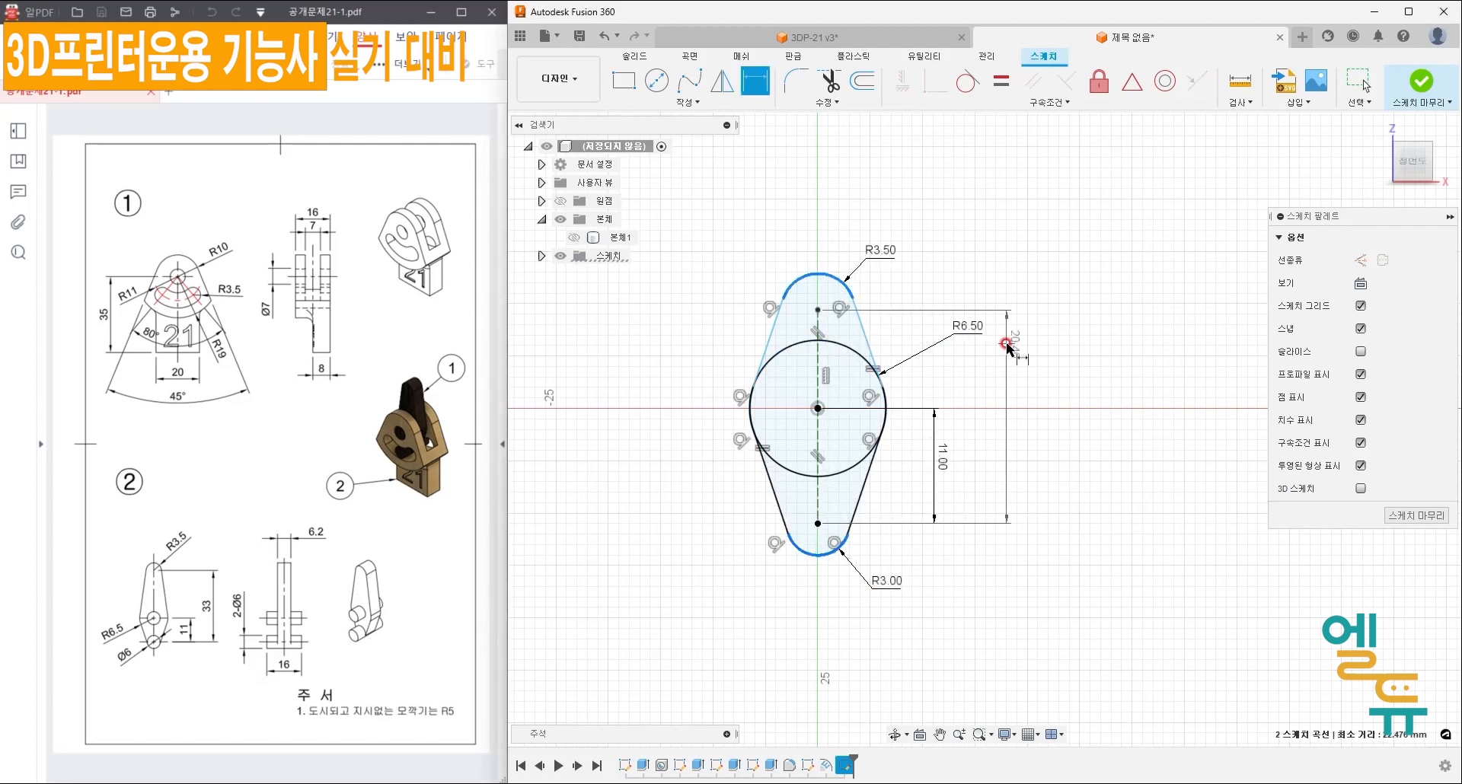
pyautogui.click(1012, 349)
pyautogui.write('33')
pyautogui.press('Return')
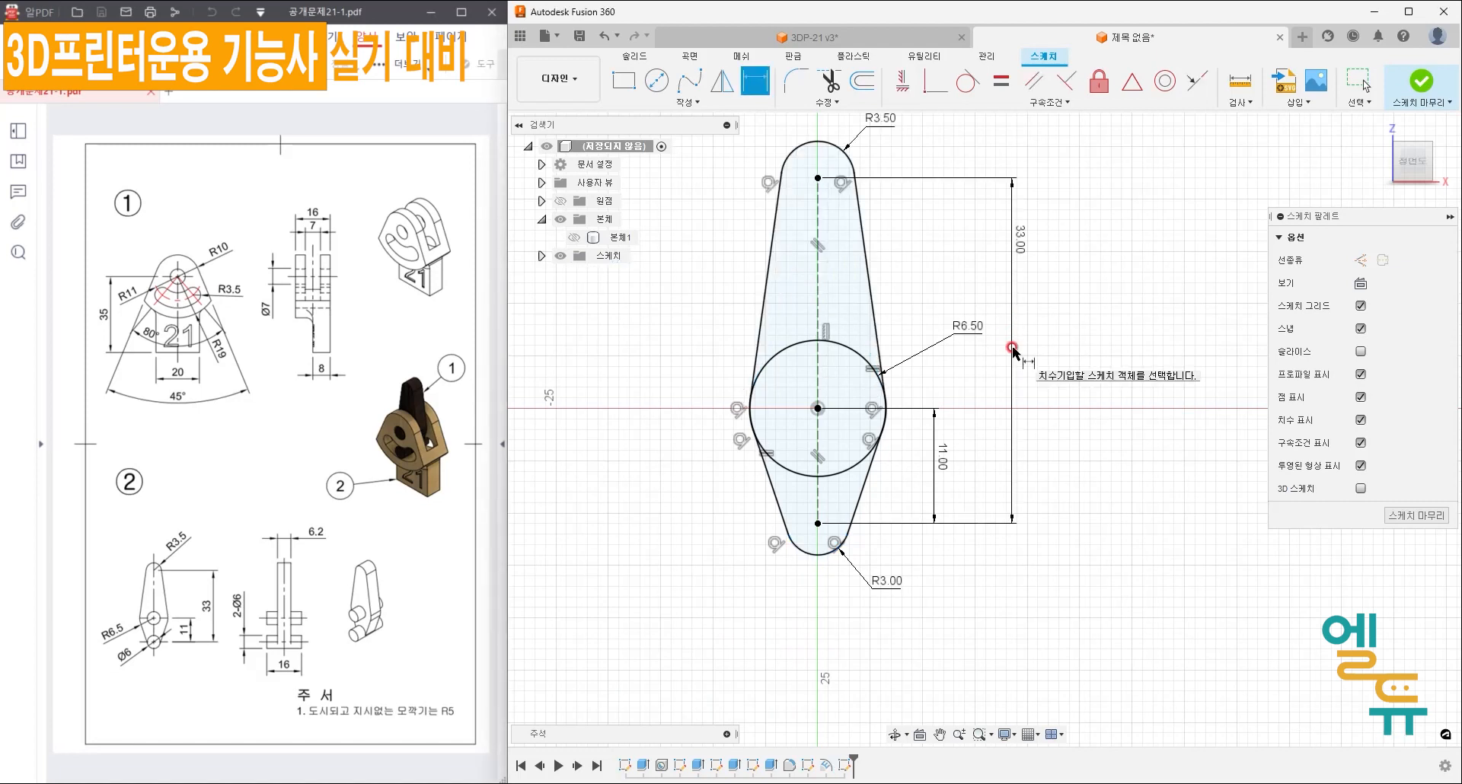
pyautogui.moveTo(1054, 370); pyautogui.dragTo(1055, 431, button='middle')
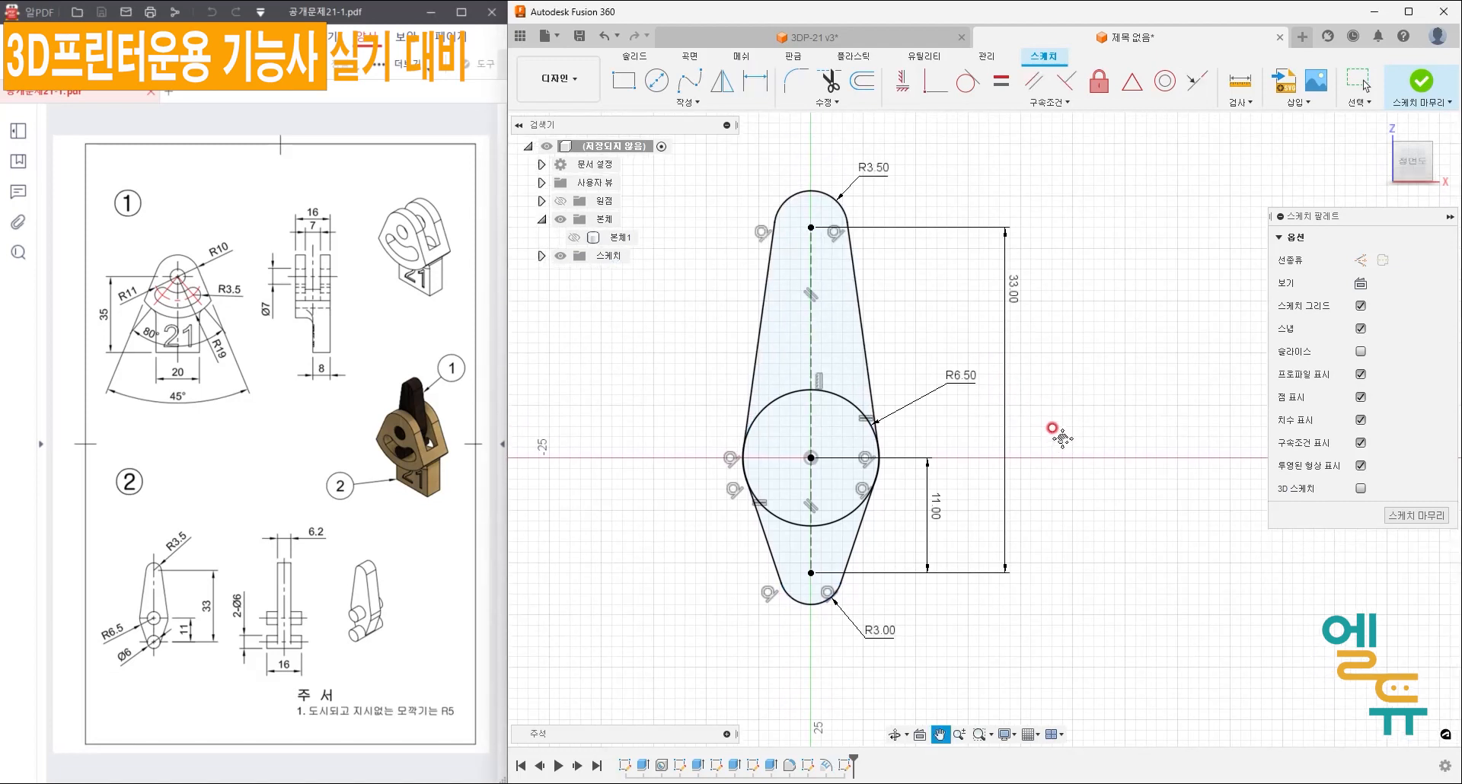
pyautogui.click(1390, 513)
# - Extrude all three lever profiles symmetrically as a new body with a whole-length distance of 6.2 mm
pyautogui.press('e')
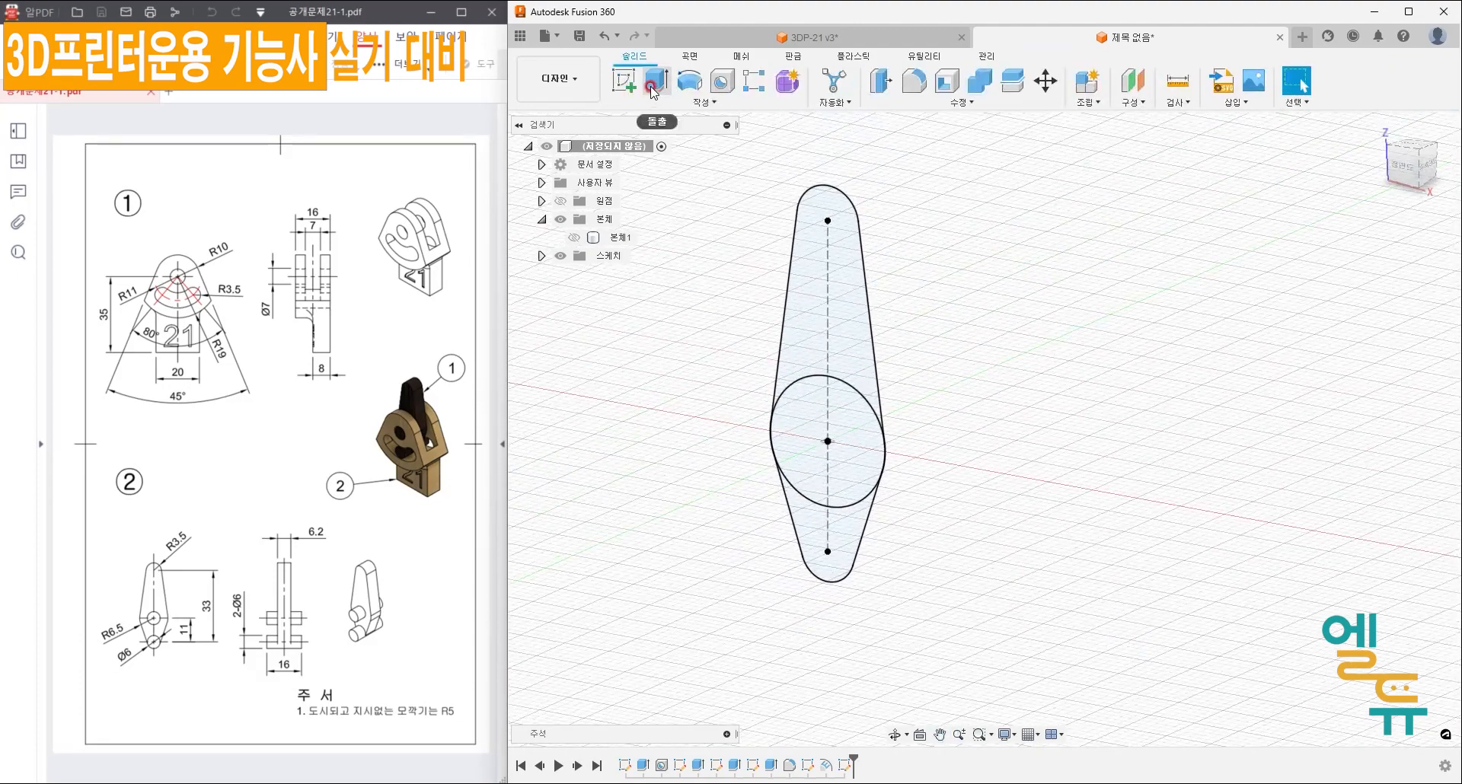
pyautogui.click(842, 251)
pyautogui.click(805, 410)
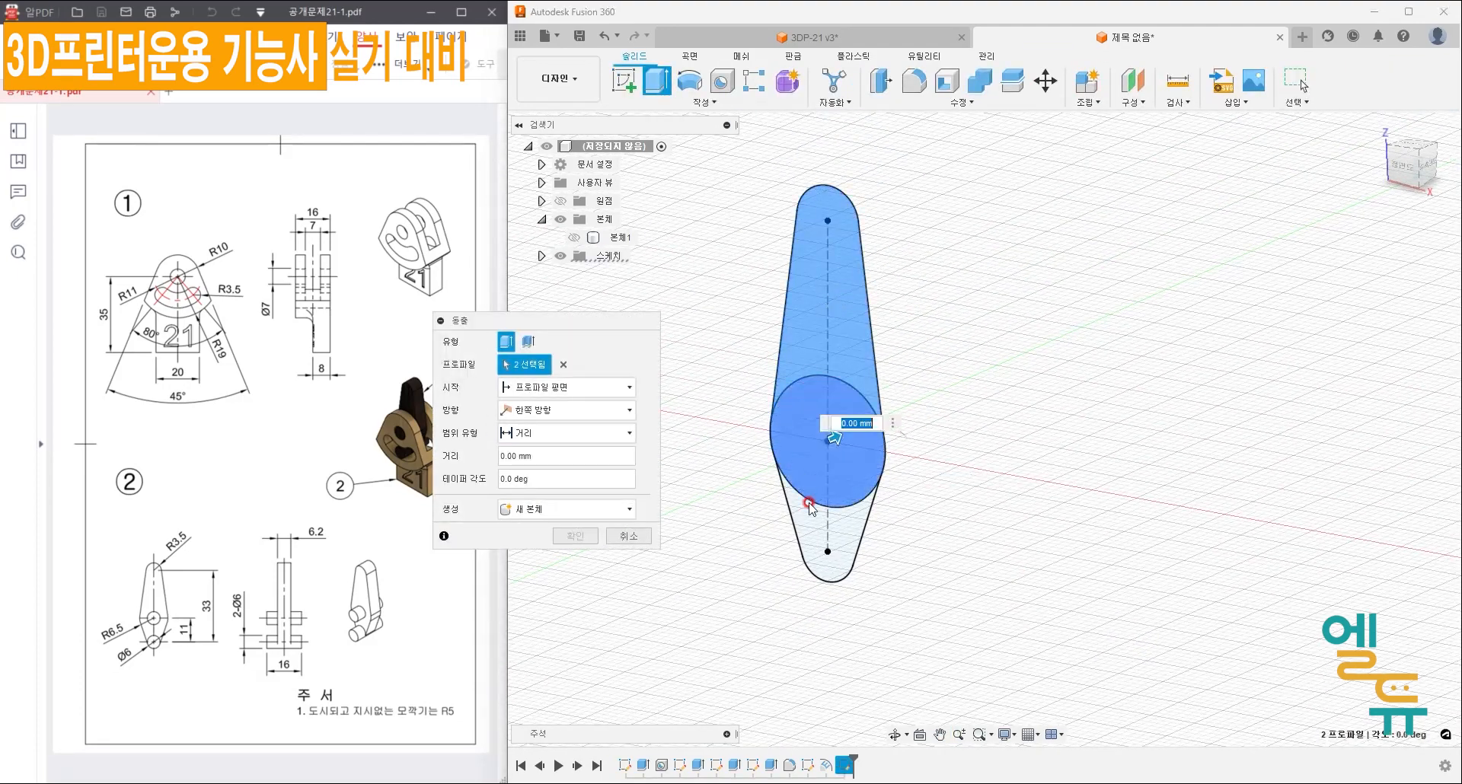
pyautogui.click(804, 514)
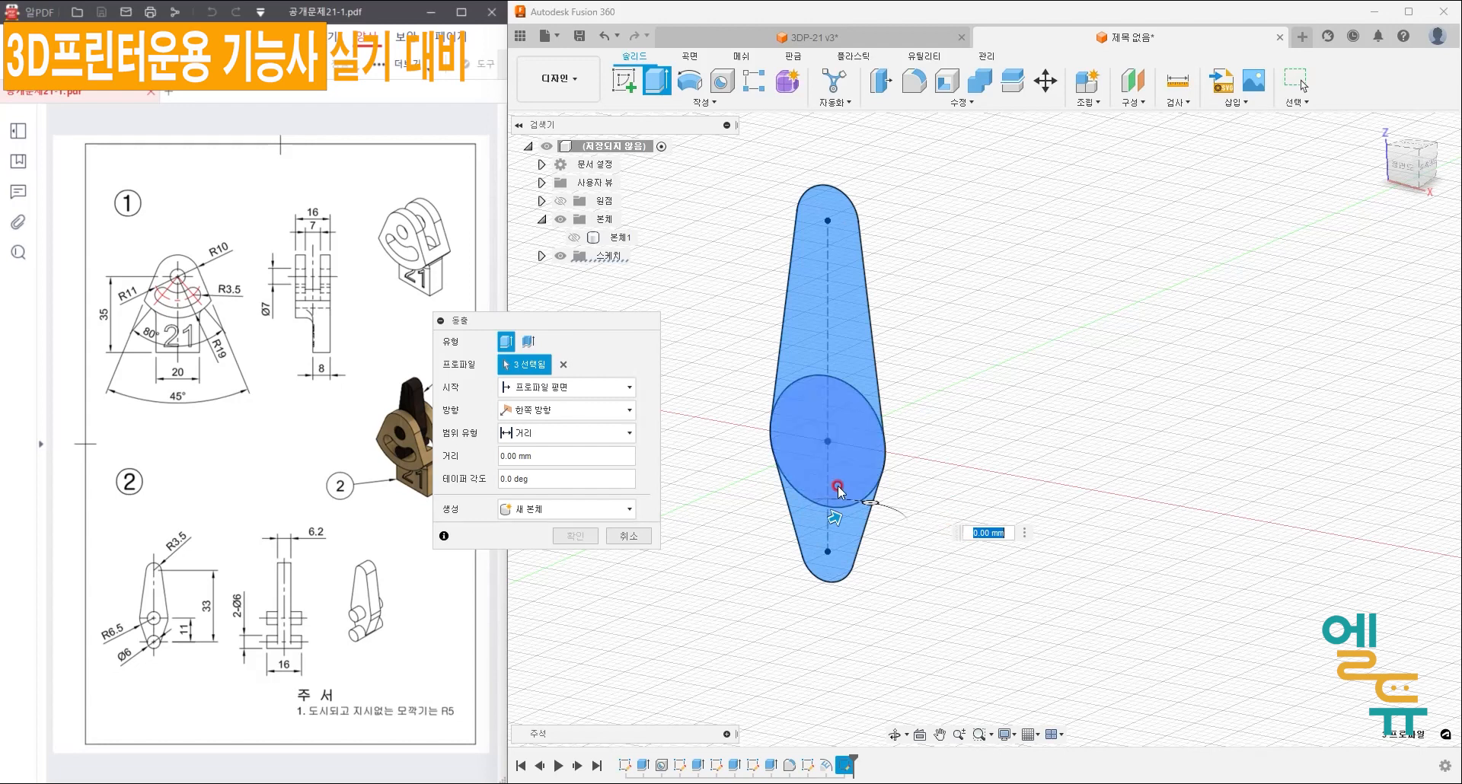
pyautogui.click(548, 411)
pyautogui.click(527, 463)
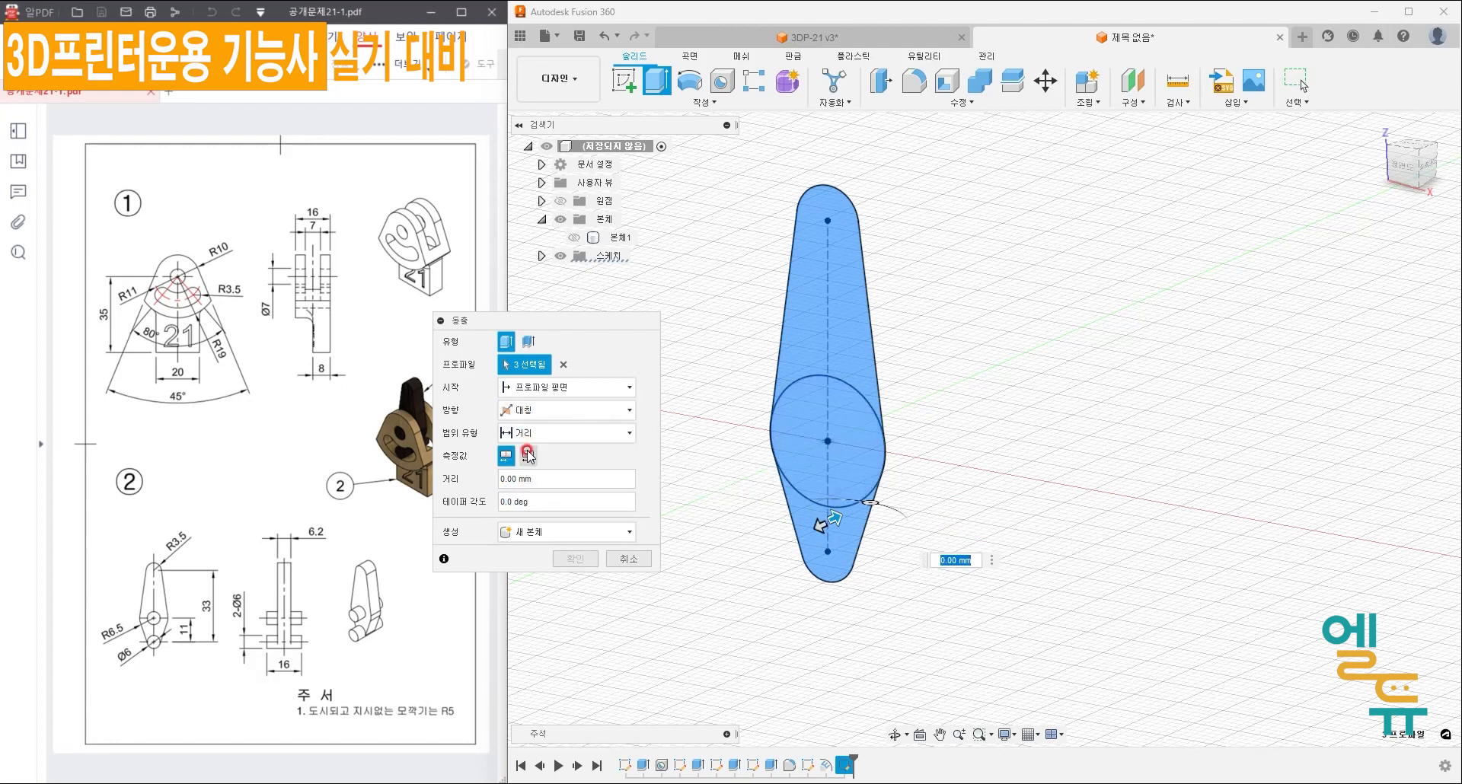
pyautogui.click(527, 460)
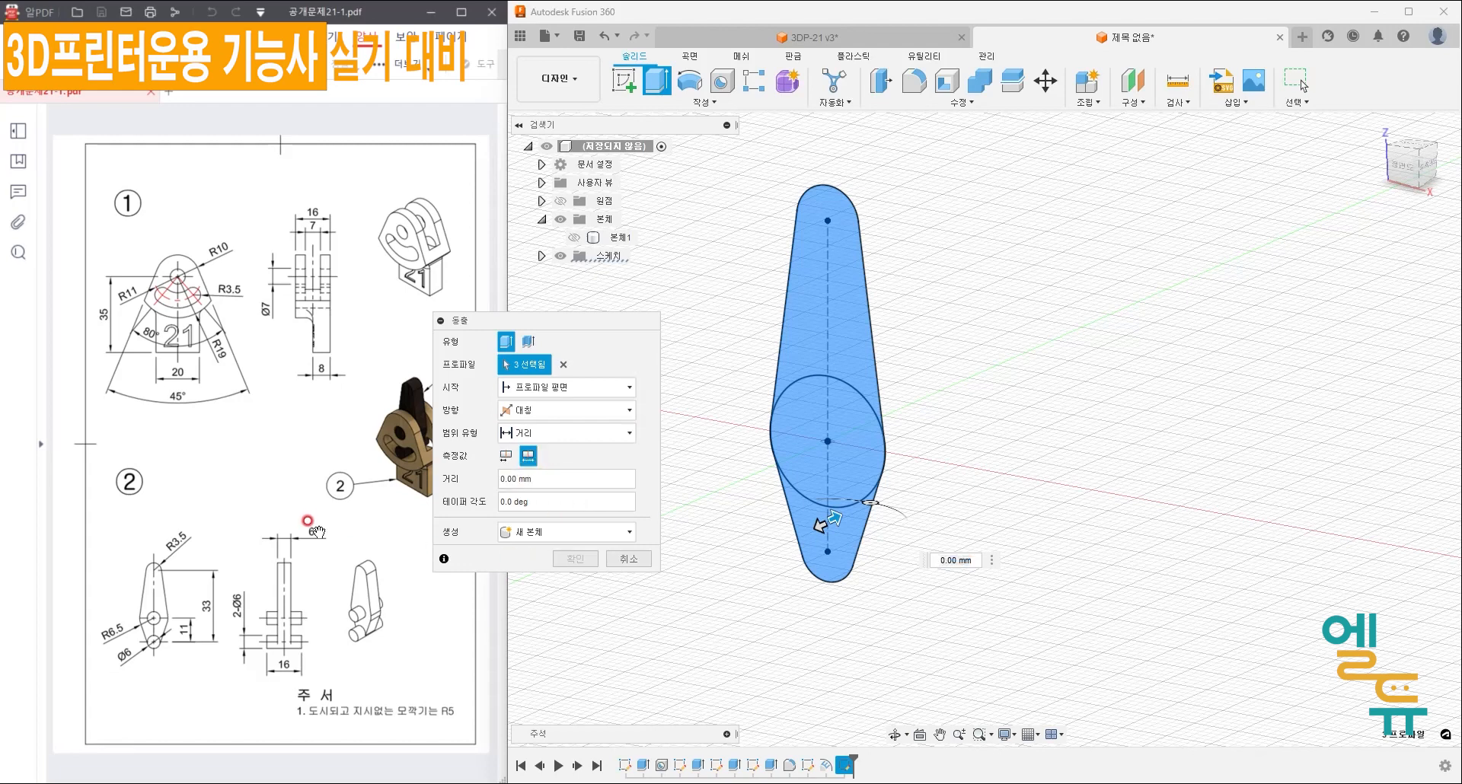
pyautogui.moveTo(550, 480); pyautogui.dragTo(495, 481)
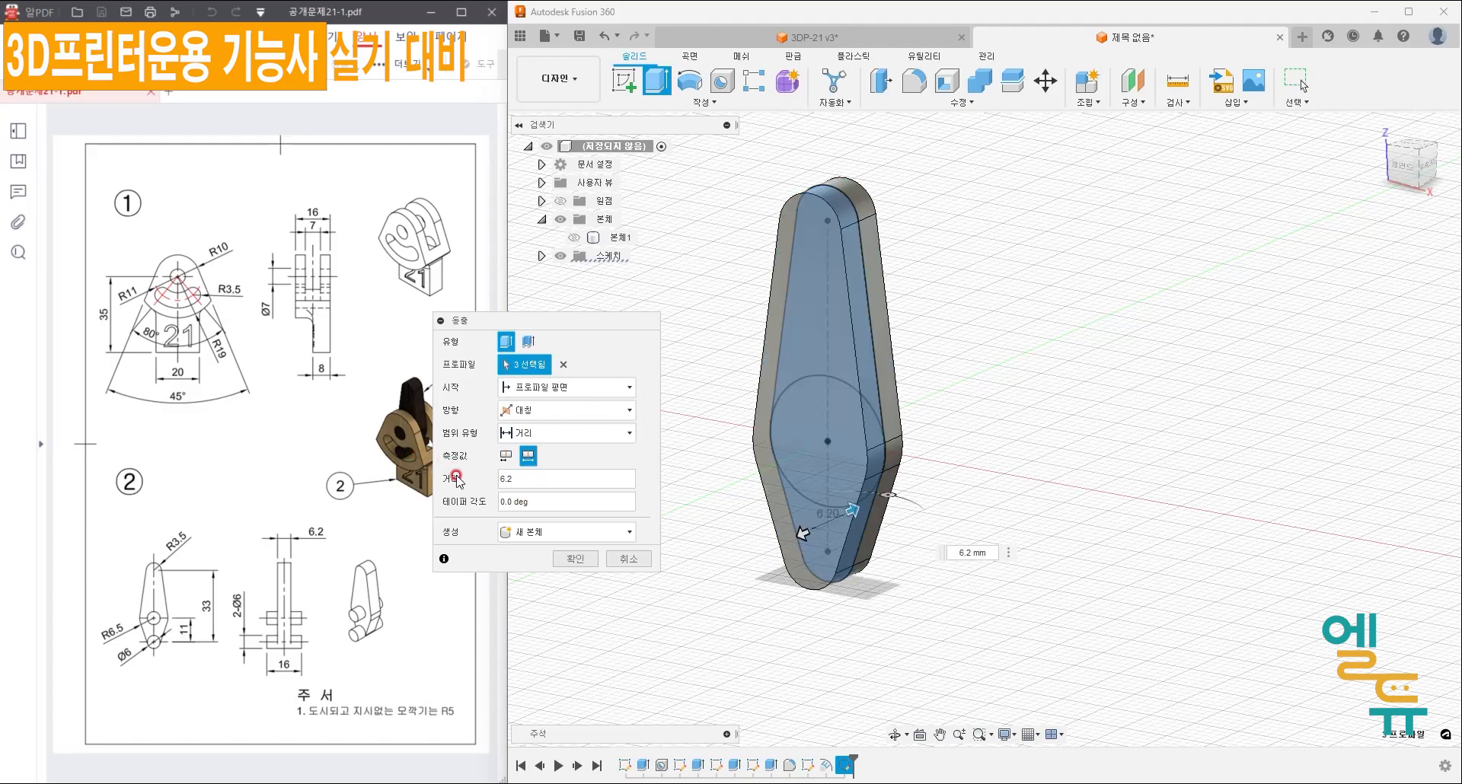
pyautogui.click(582, 558)
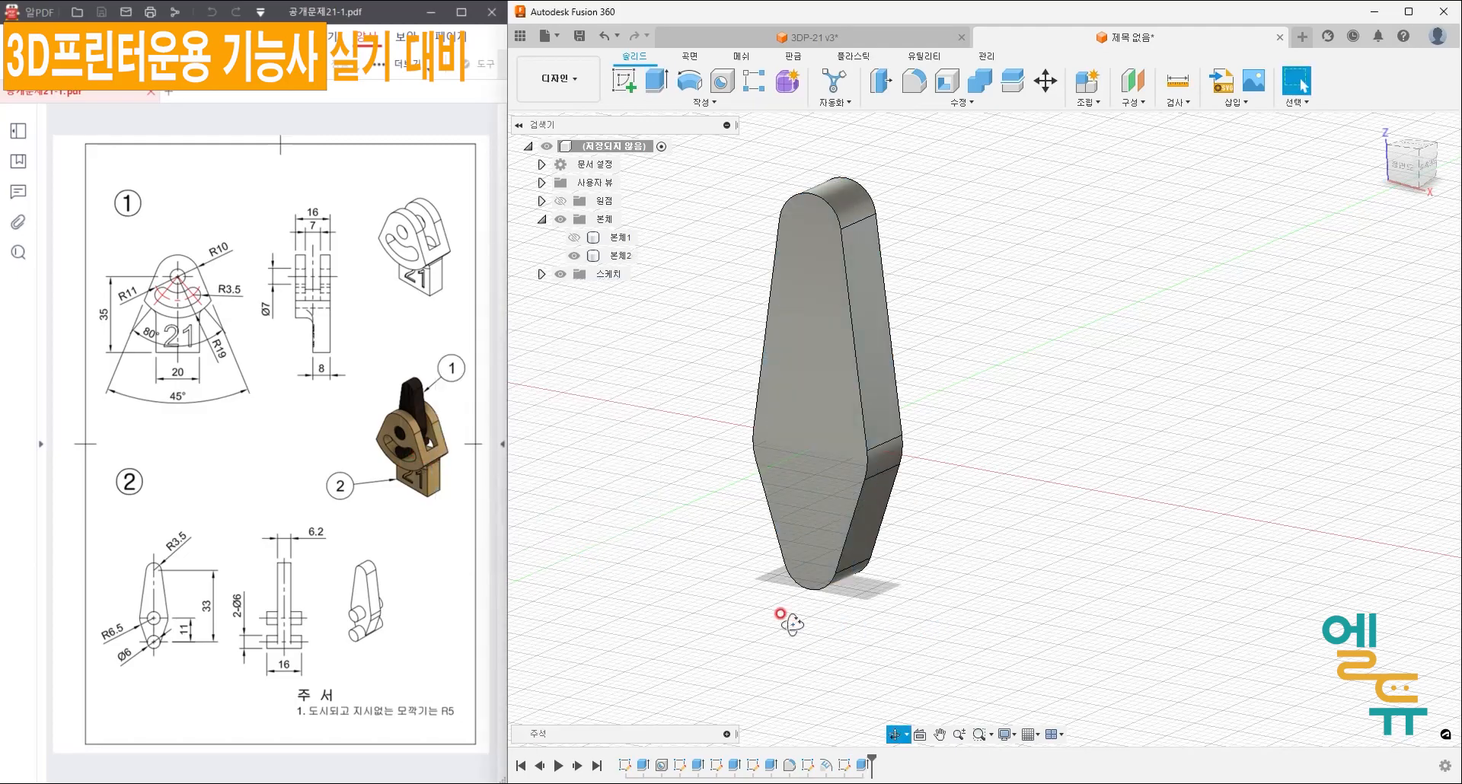
# - Start a sketch on the XZ plane through the lever's middle and draw a 6 mm diameter circle centred on the origin
pyautogui.moveTo(783, 614)
pyautogui.keyDown('shift'); pyautogui.mouseDown(button='middle')
pyautogui.moveTo(881, 588)
pyautogui.moveTo(832, 588)
pyautogui.moveTo(754, 622)
pyautogui.moveTo(778, 621)
pyautogui.mouseUp(button='middle'); pyautogui.keyUp('shift')
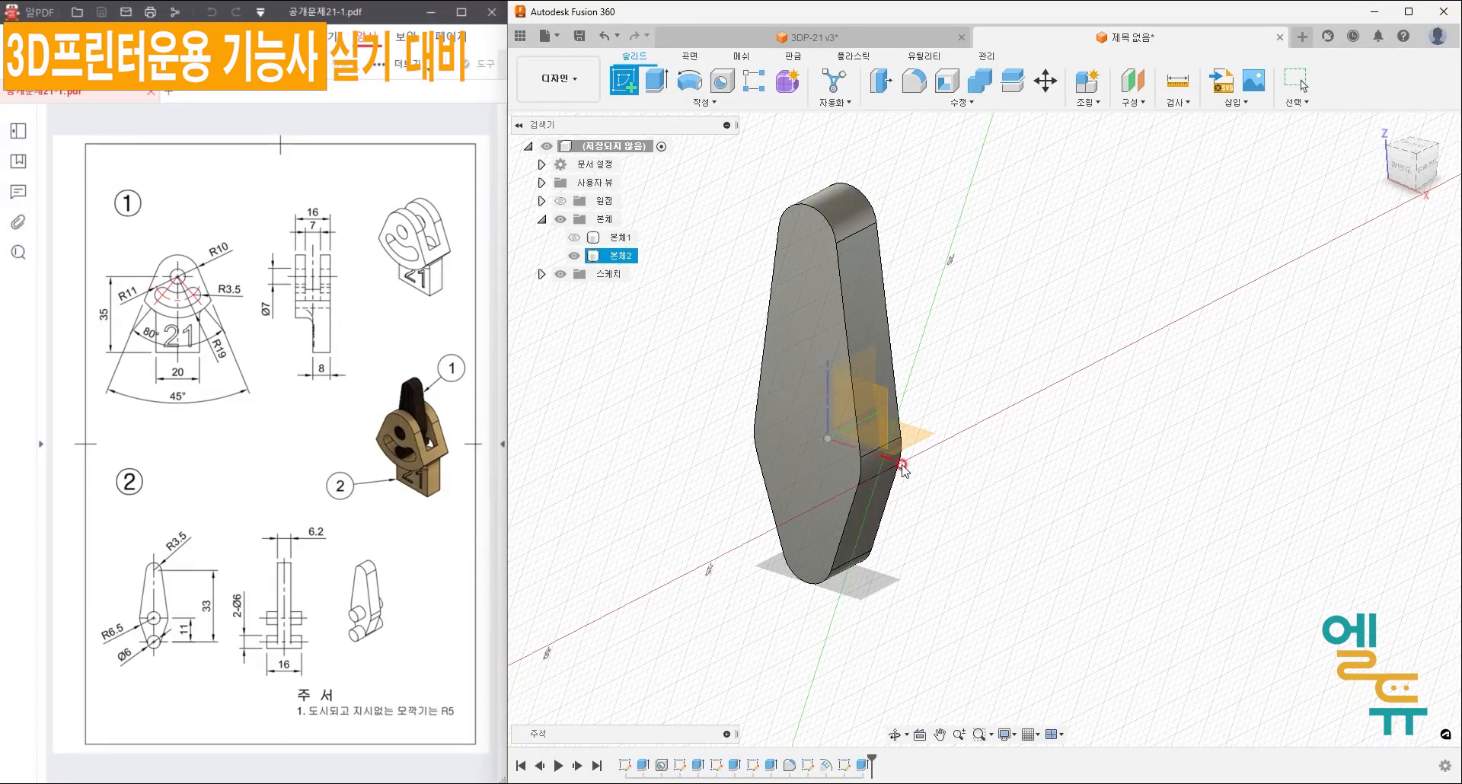
pyautogui.click(885, 407)
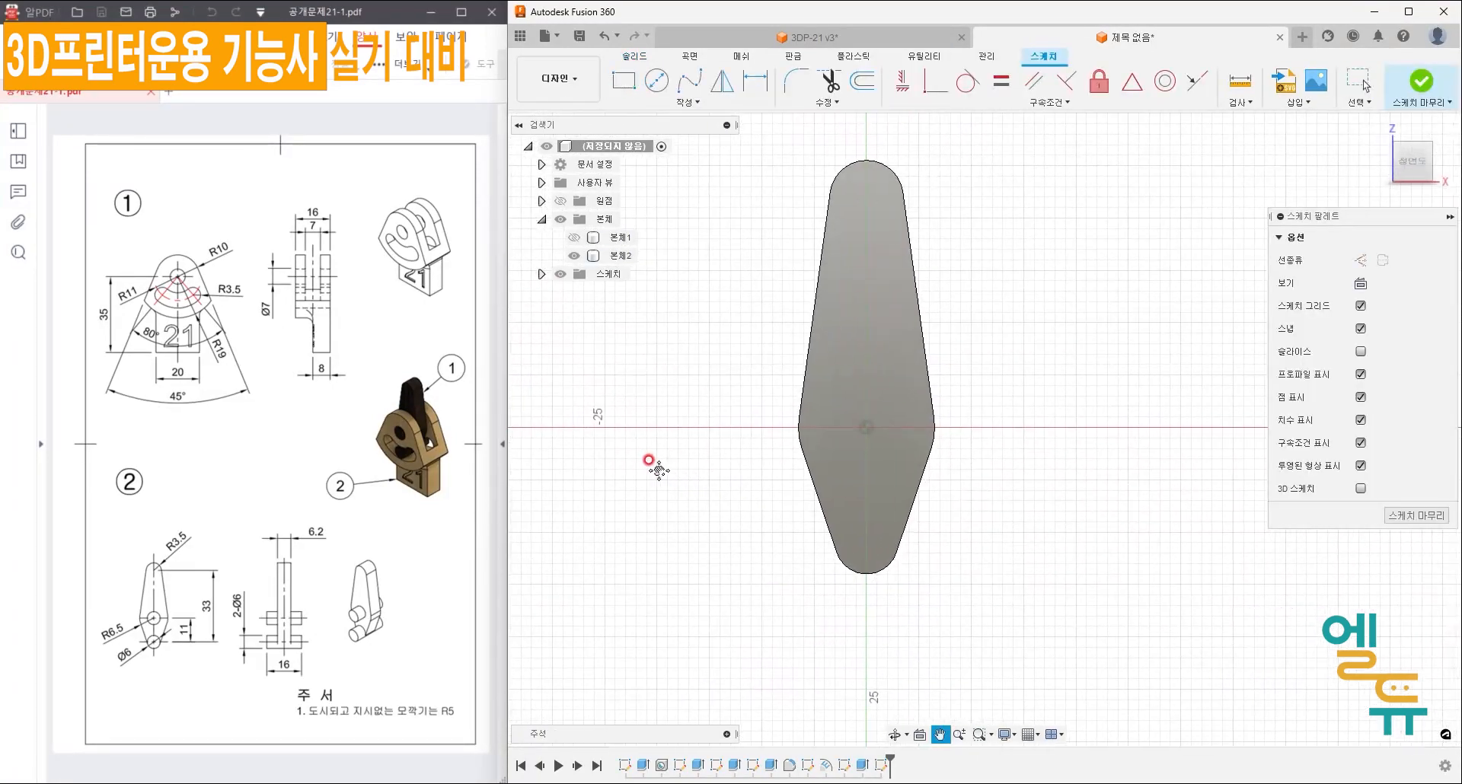
pyautogui.click(656, 79)
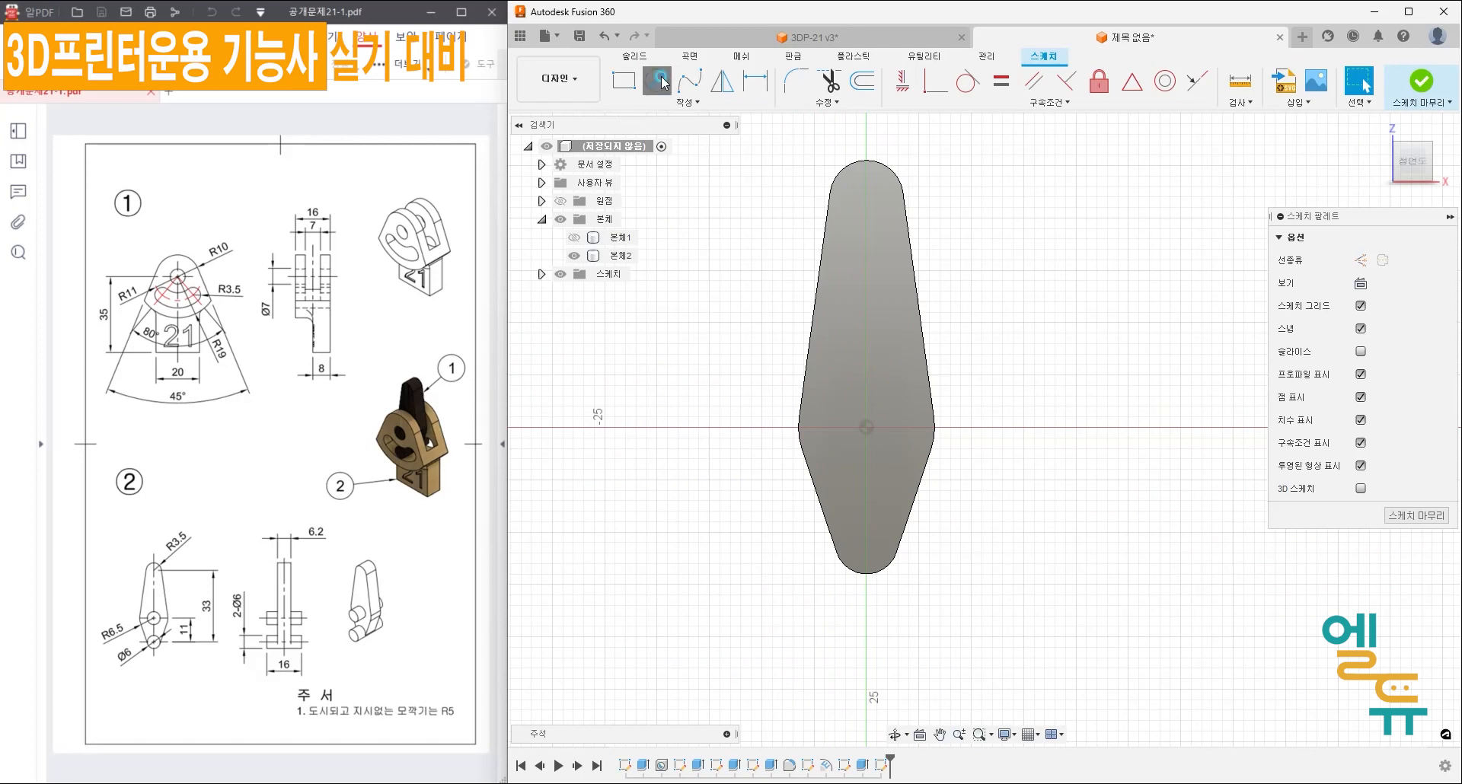
pyautogui.click(866, 426)
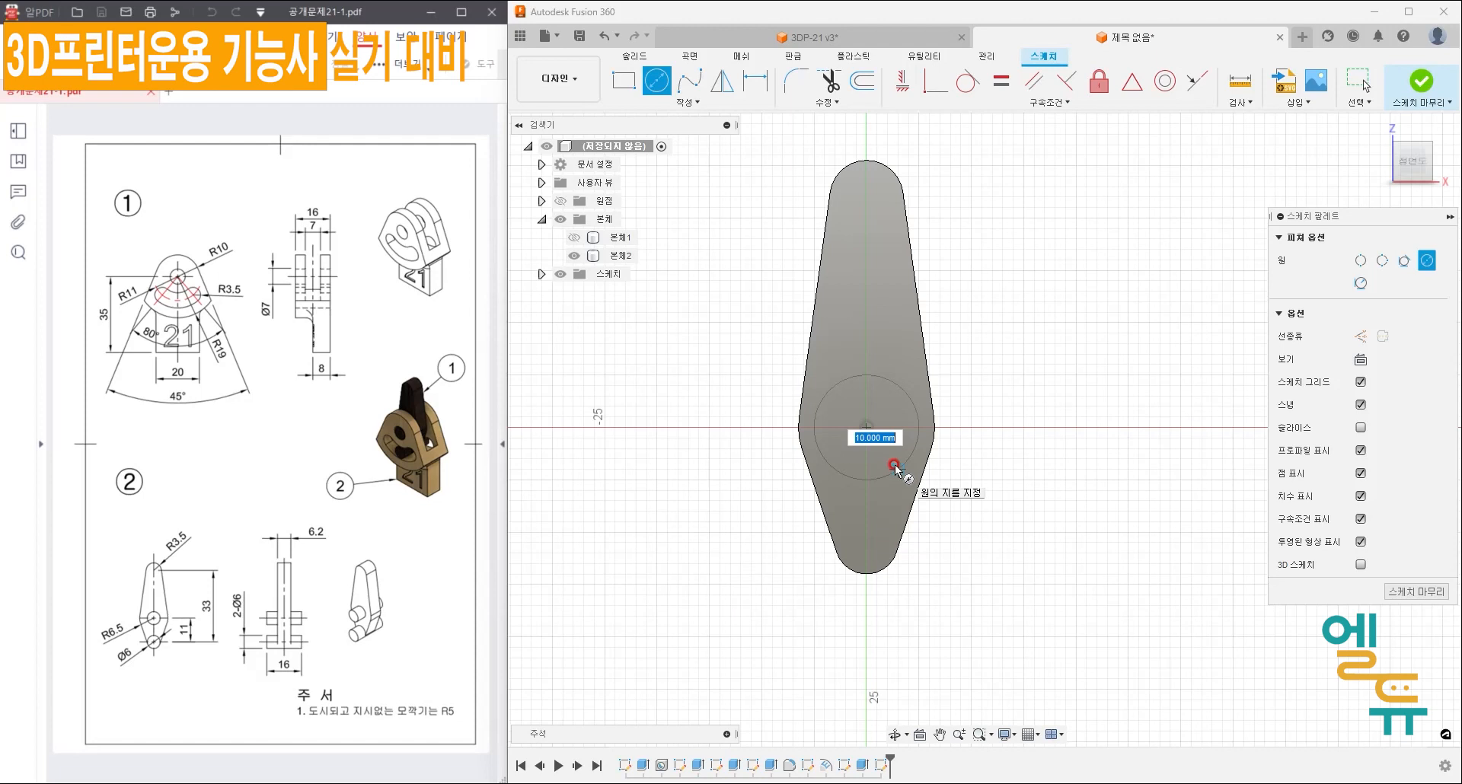
pyautogui.write('6')
pyautogui.press('Return')
pyautogui.press('Escape')
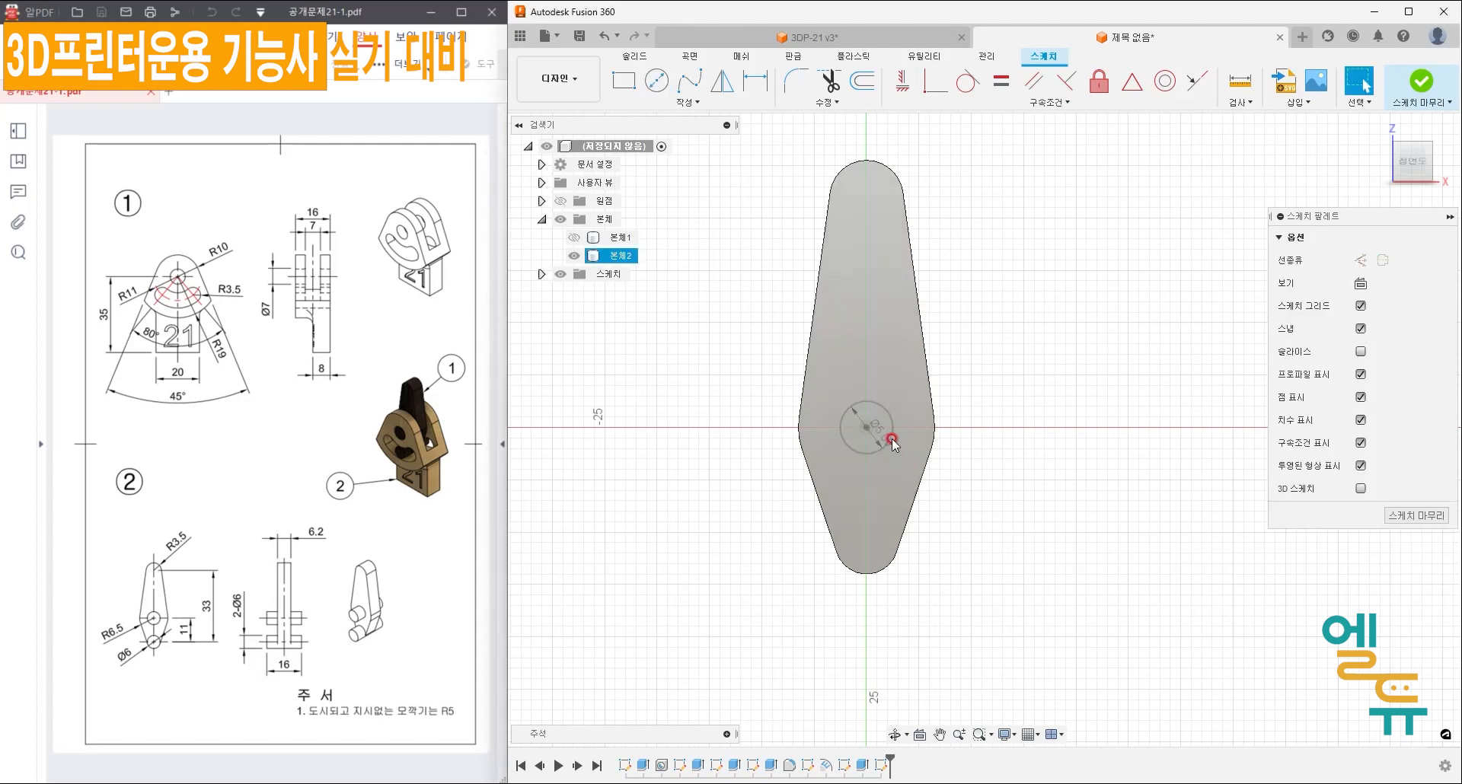
pyautogui.doubleClick(883, 436)
pyautogui.write('6')
pyautogui.press('Return')
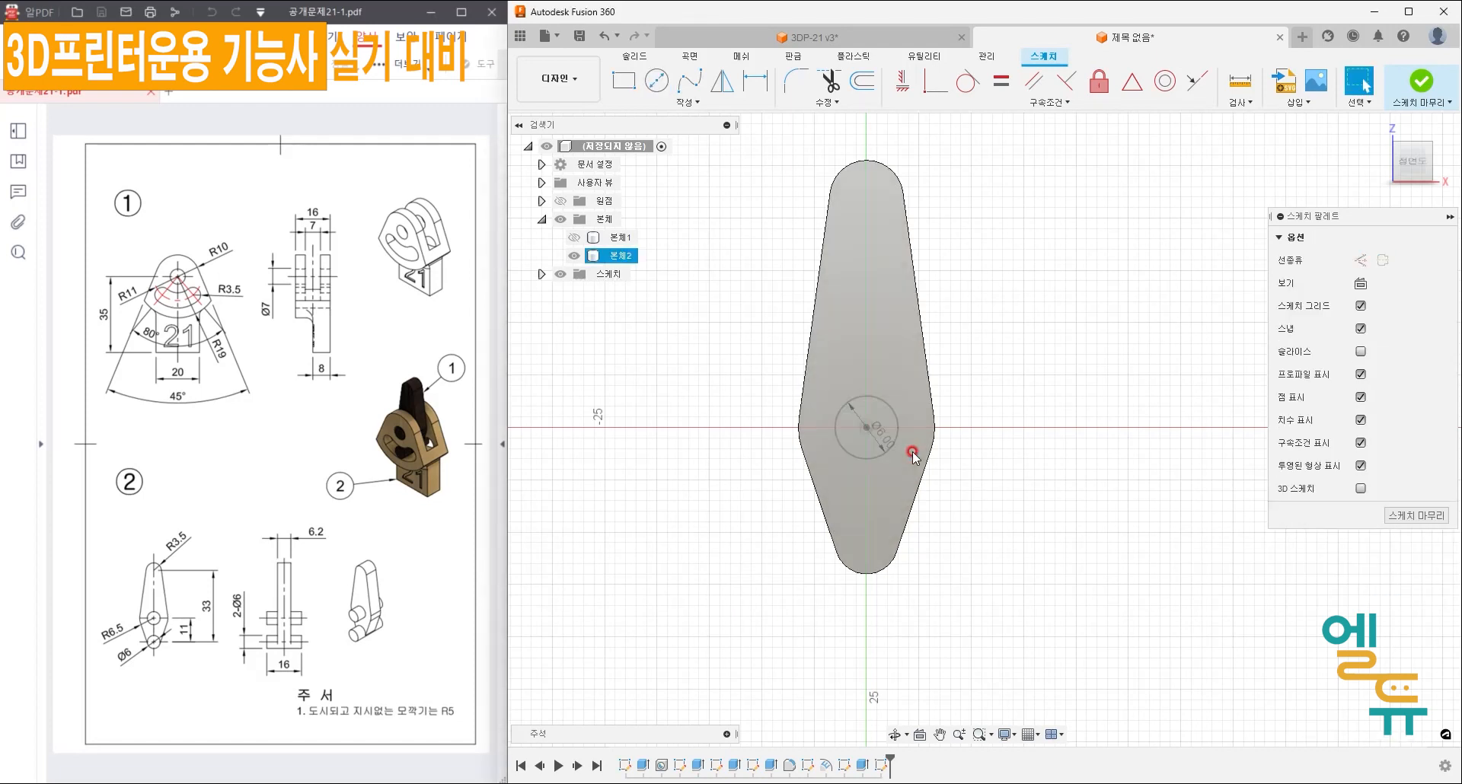
# - Draw a second 6 mm diameter circle near the lever's lower end
pyautogui.click(656, 80)
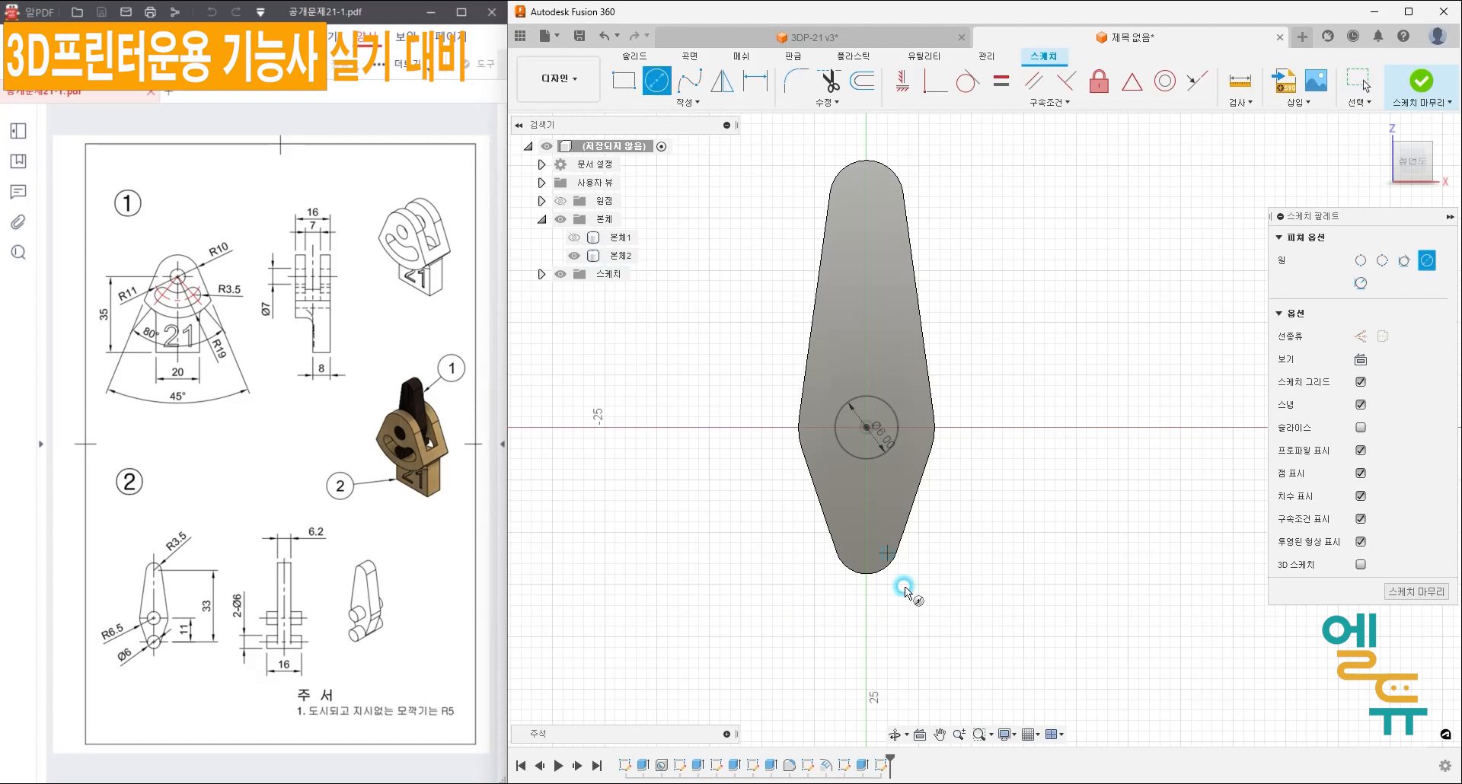
pyautogui.click(866, 542)
pyautogui.write('6')
pyautogui.press('Return')
pyautogui.press('Escape')
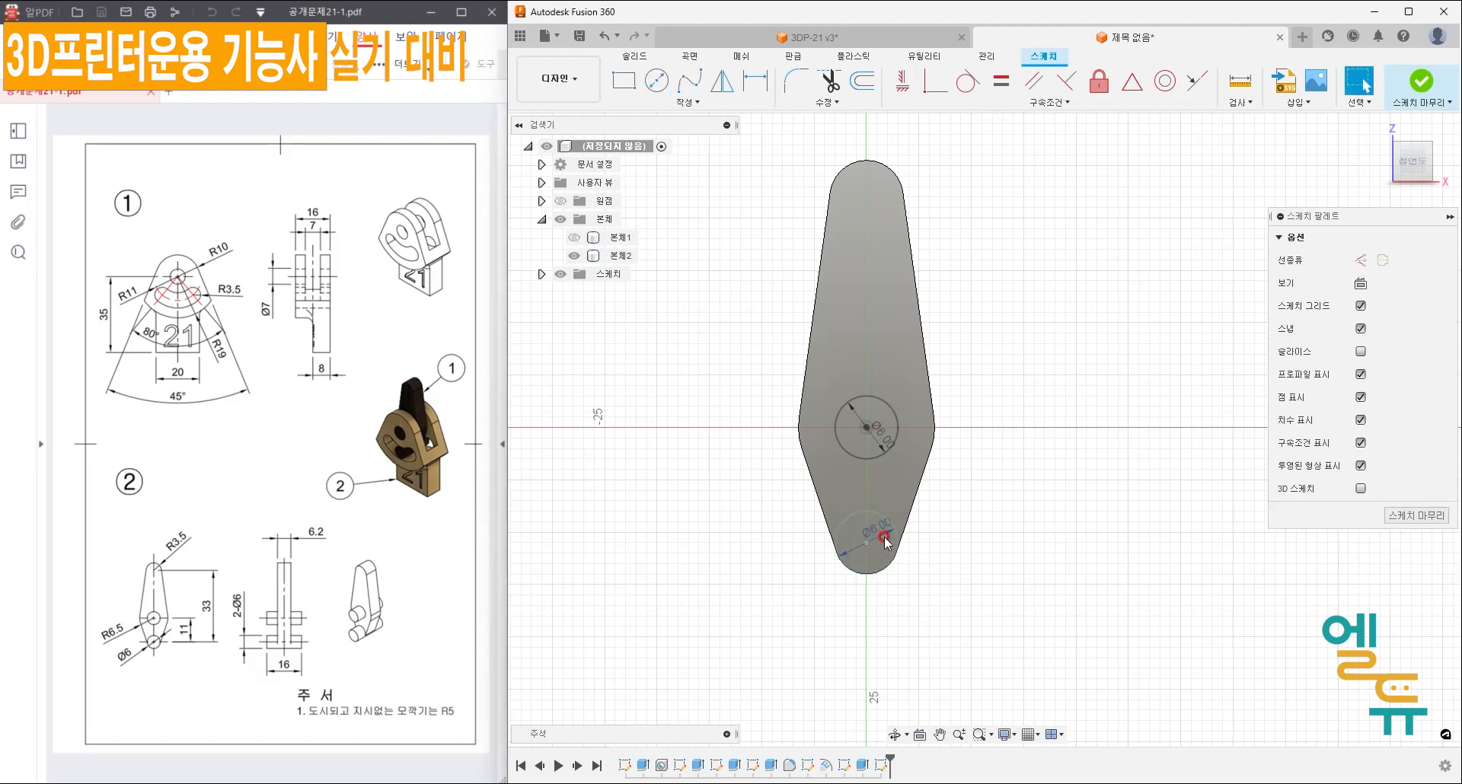
# - Make the lower circle concentric with the lever's bottom end arc and finish the sketch
pyautogui.moveTo(866, 540); pyautogui.dragTo(866, 521)
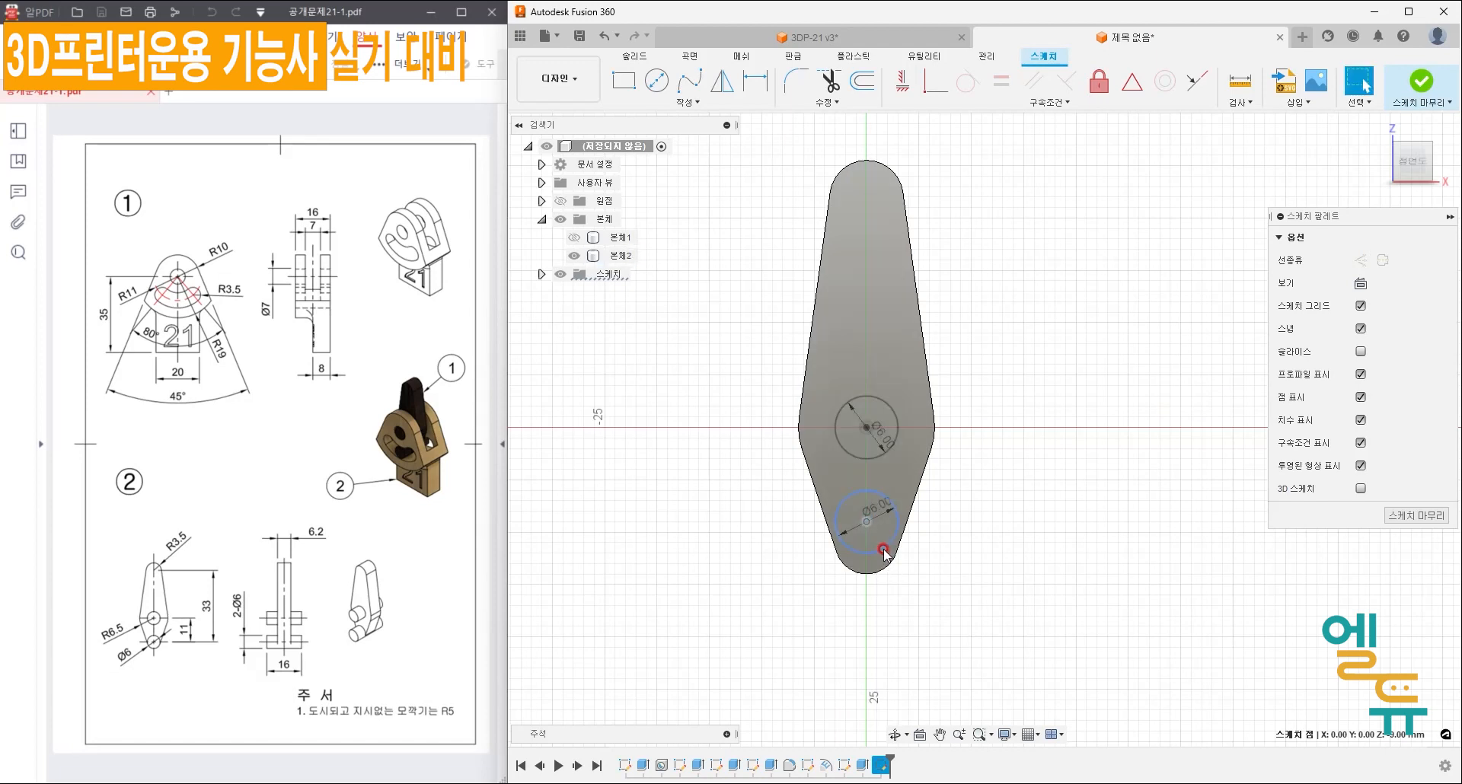
pyautogui.click(1150, 348)
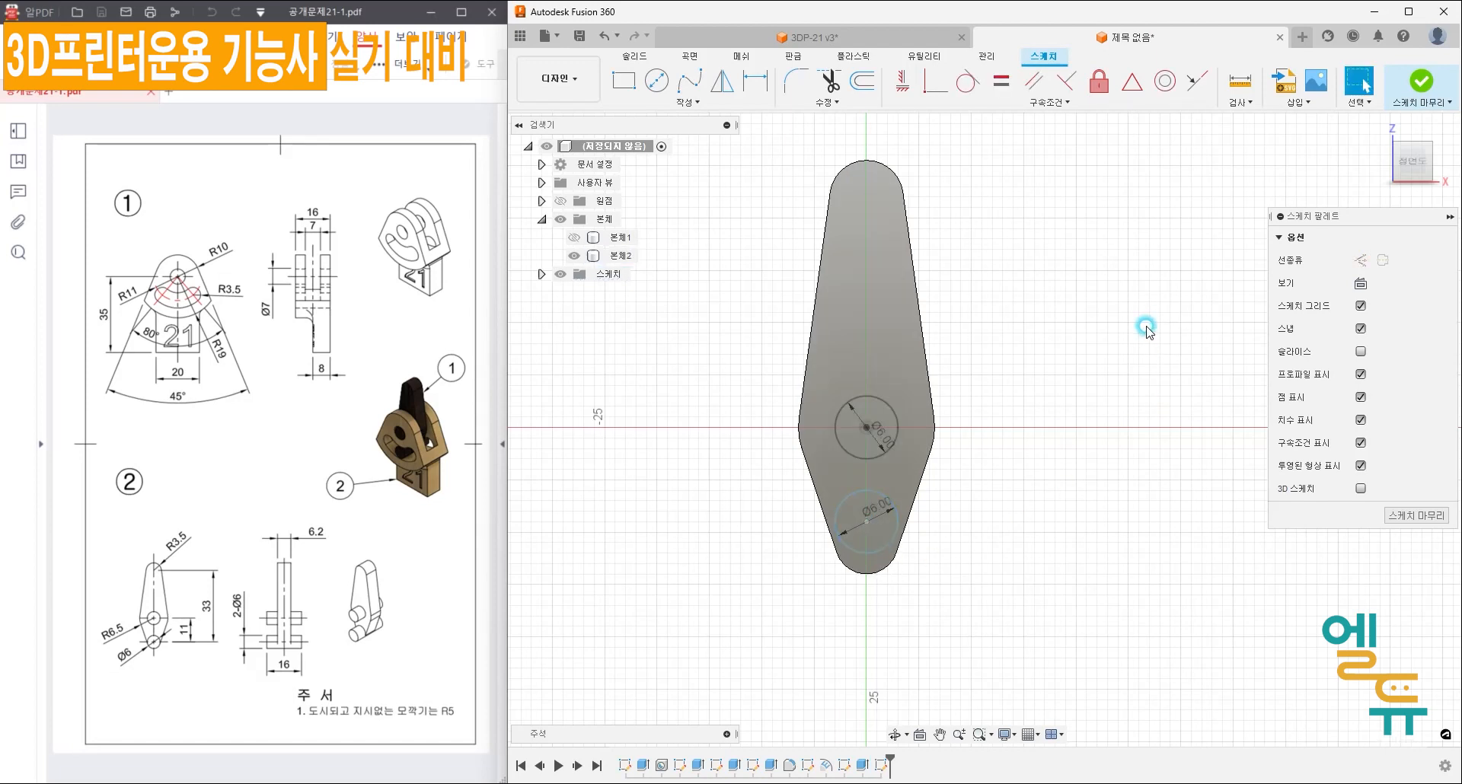
pyautogui.click(1164, 80)
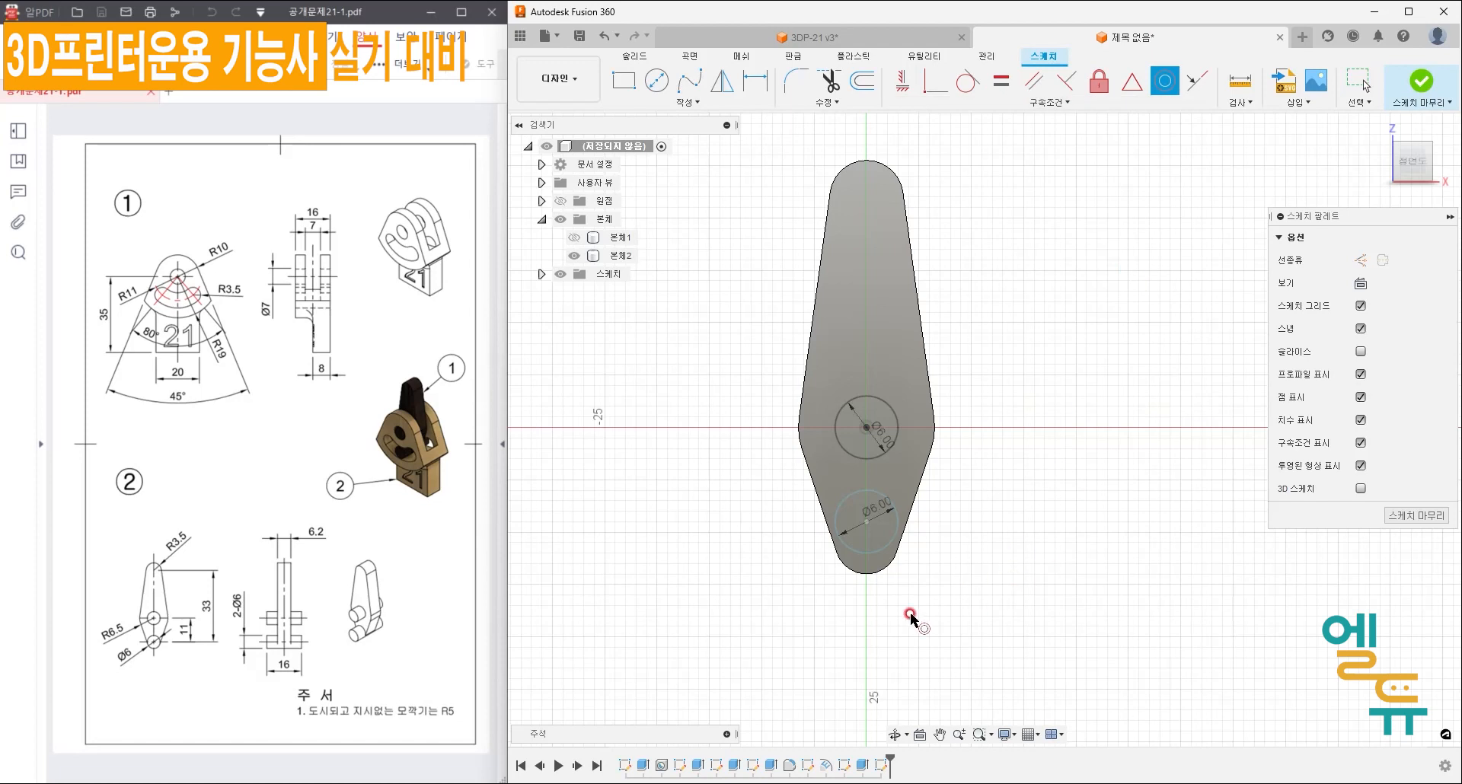
pyautogui.click(877, 581)
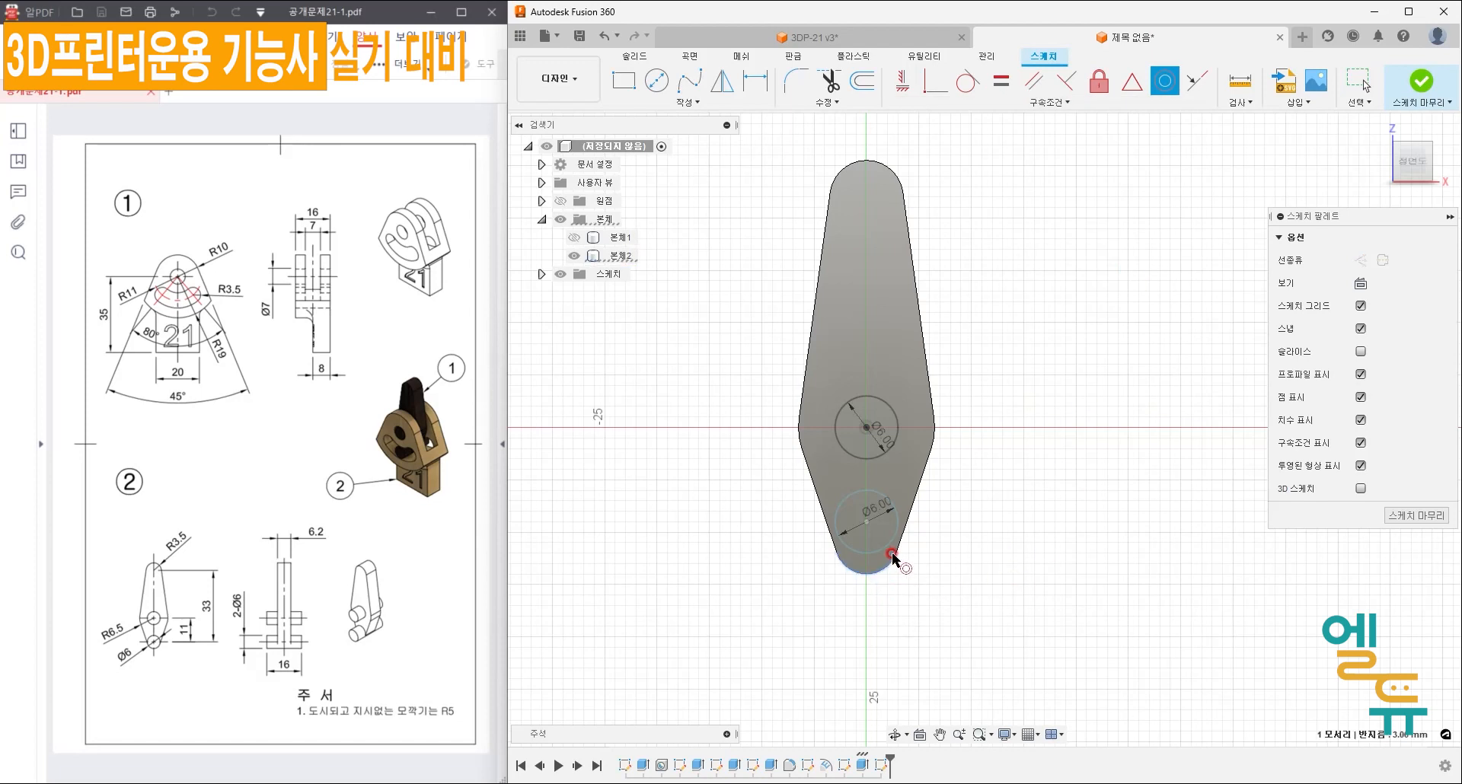
pyautogui.click(884, 548)
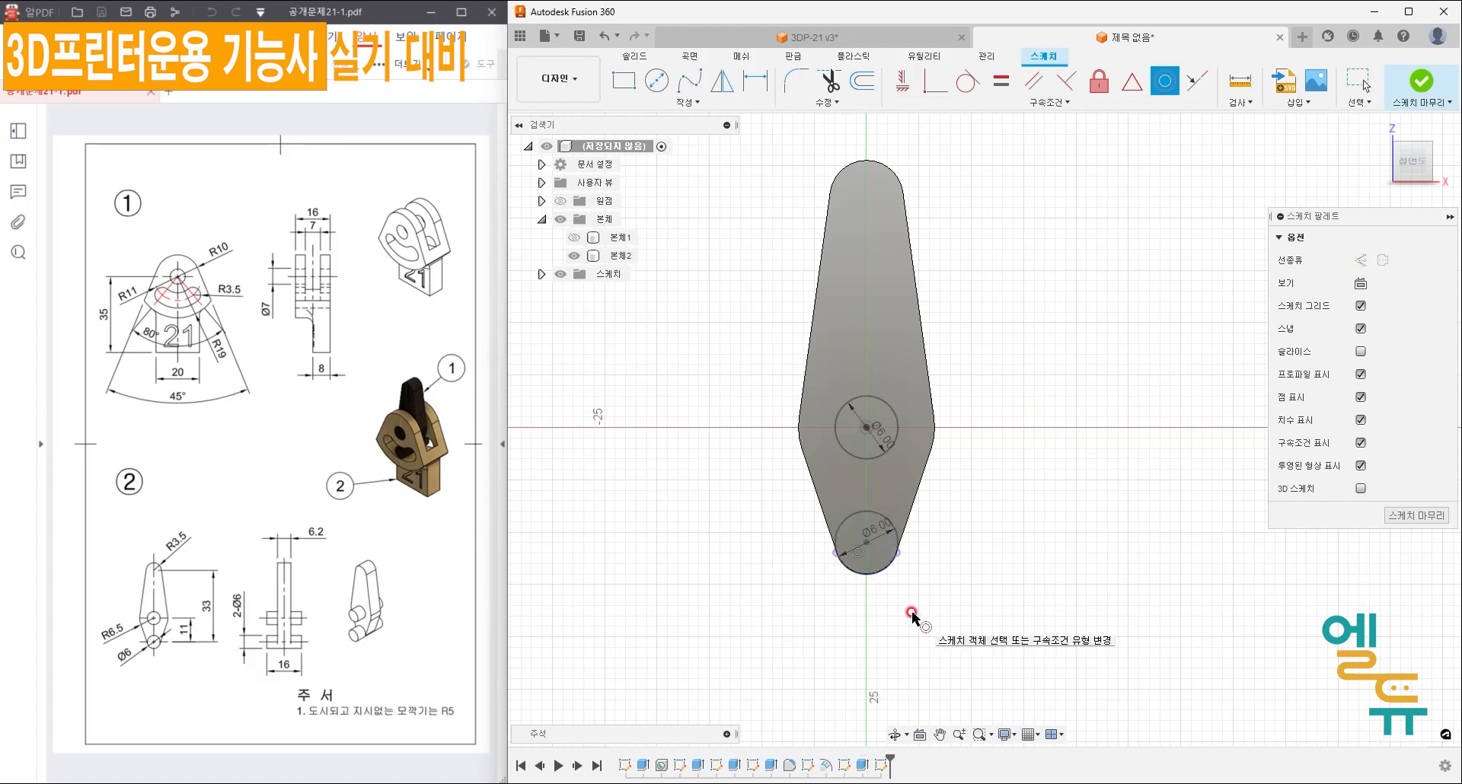
pyautogui.click(1406, 520)
# - Hide the lever body and extrude both 6 mm circles symmetrically with a whole-length distance of 16 mm using the Join operation
pyautogui.click(825, 218)
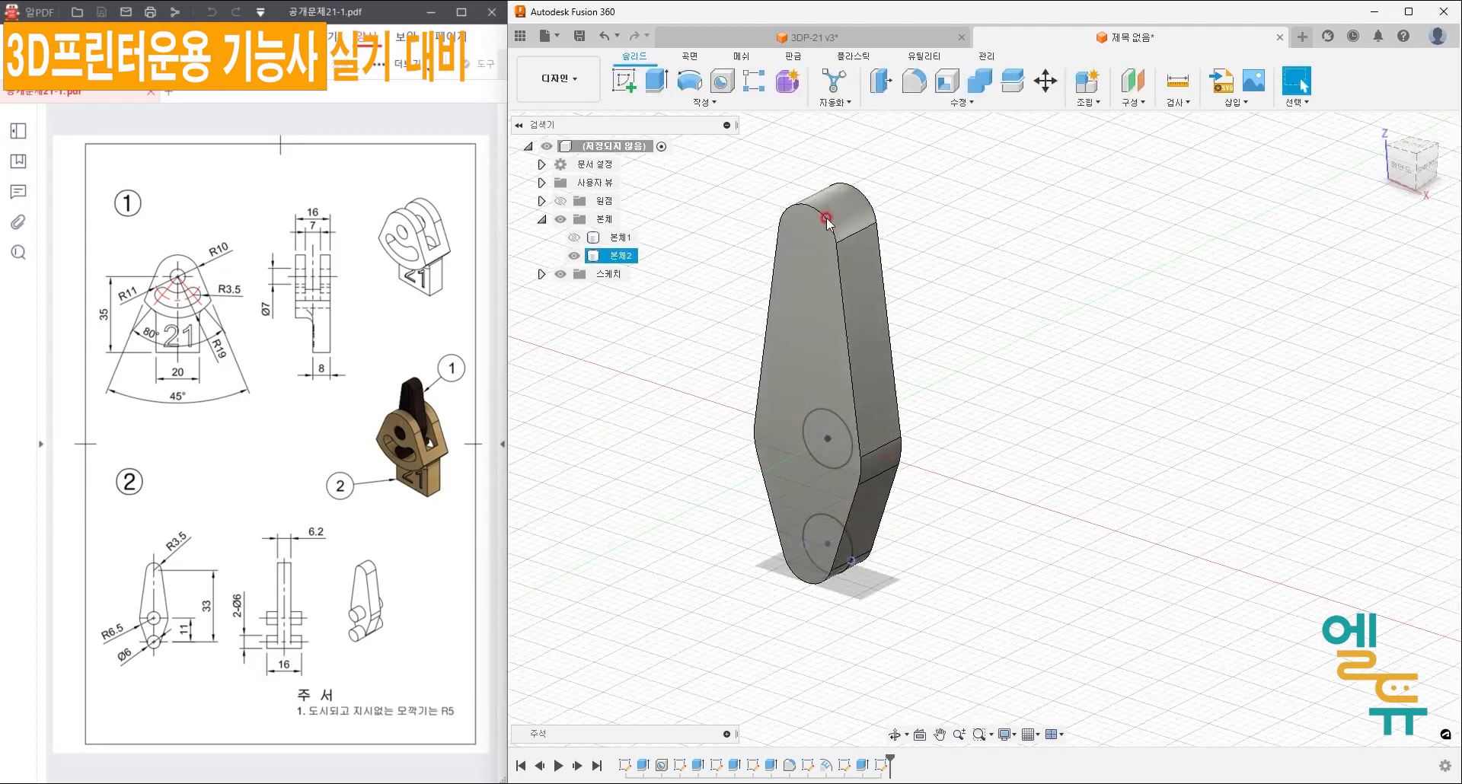
pyautogui.press('e')
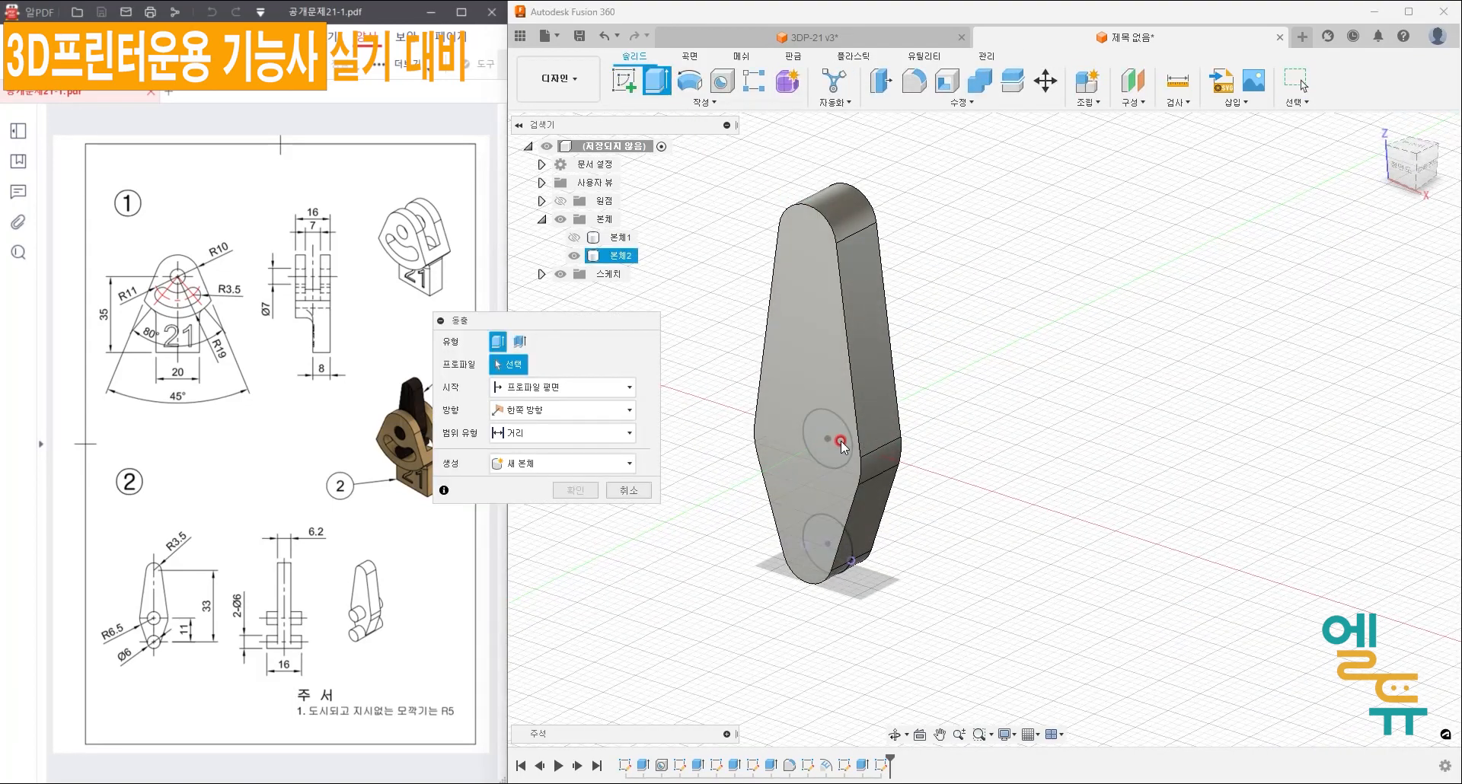
pyautogui.moveTo(838, 459)
pyautogui.keyDown('shift'); pyautogui.mouseDown(button='middle')
pyautogui.moveTo(820, 432)
pyautogui.moveTo(979, 434)
pyautogui.moveTo(906, 456)
pyautogui.moveTo(825, 426)
pyautogui.moveTo(675, 434)
pyautogui.moveTo(839, 440)
pyautogui.mouseUp(button='middle'); pyautogui.keyUp('shift')
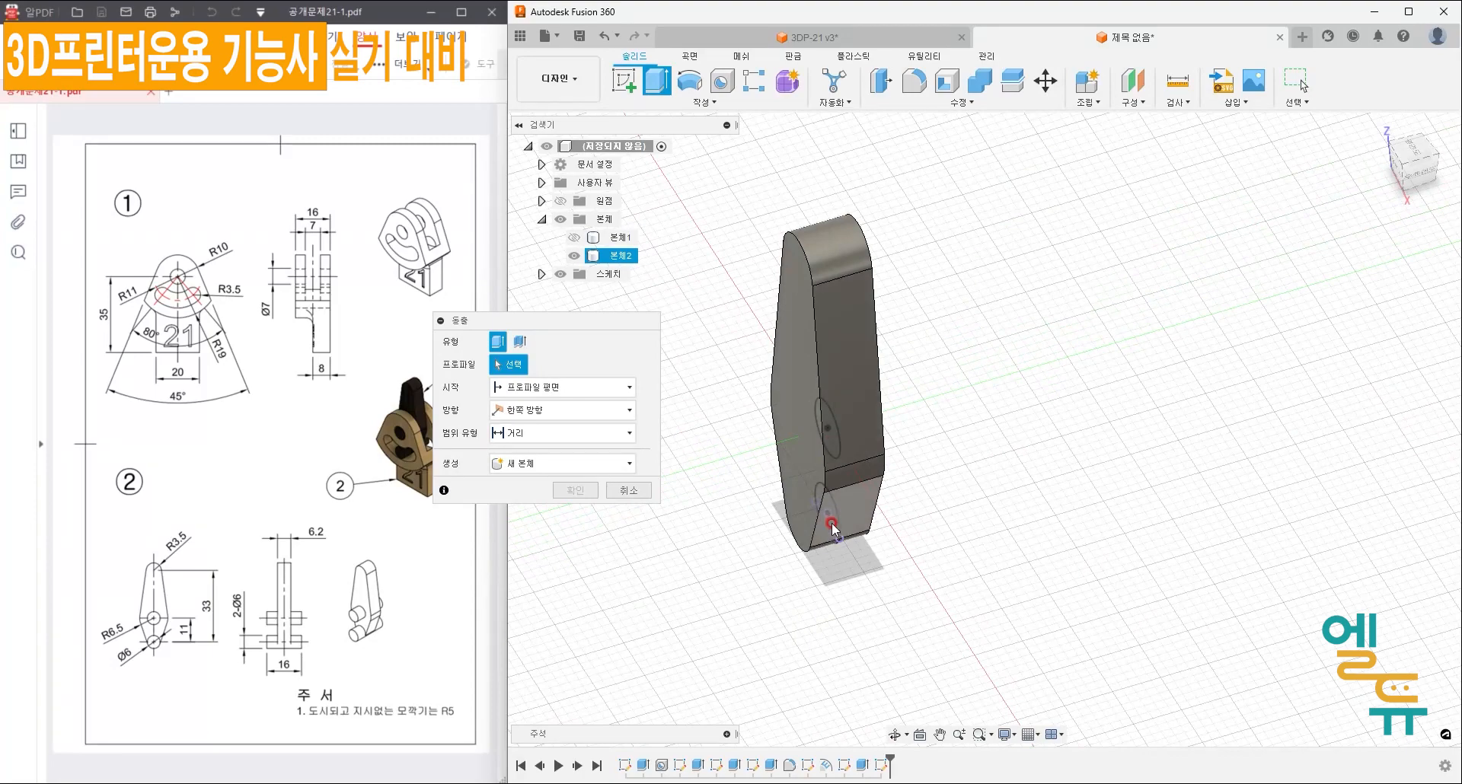
pyautogui.click(586, 257)
pyautogui.click(828, 418)
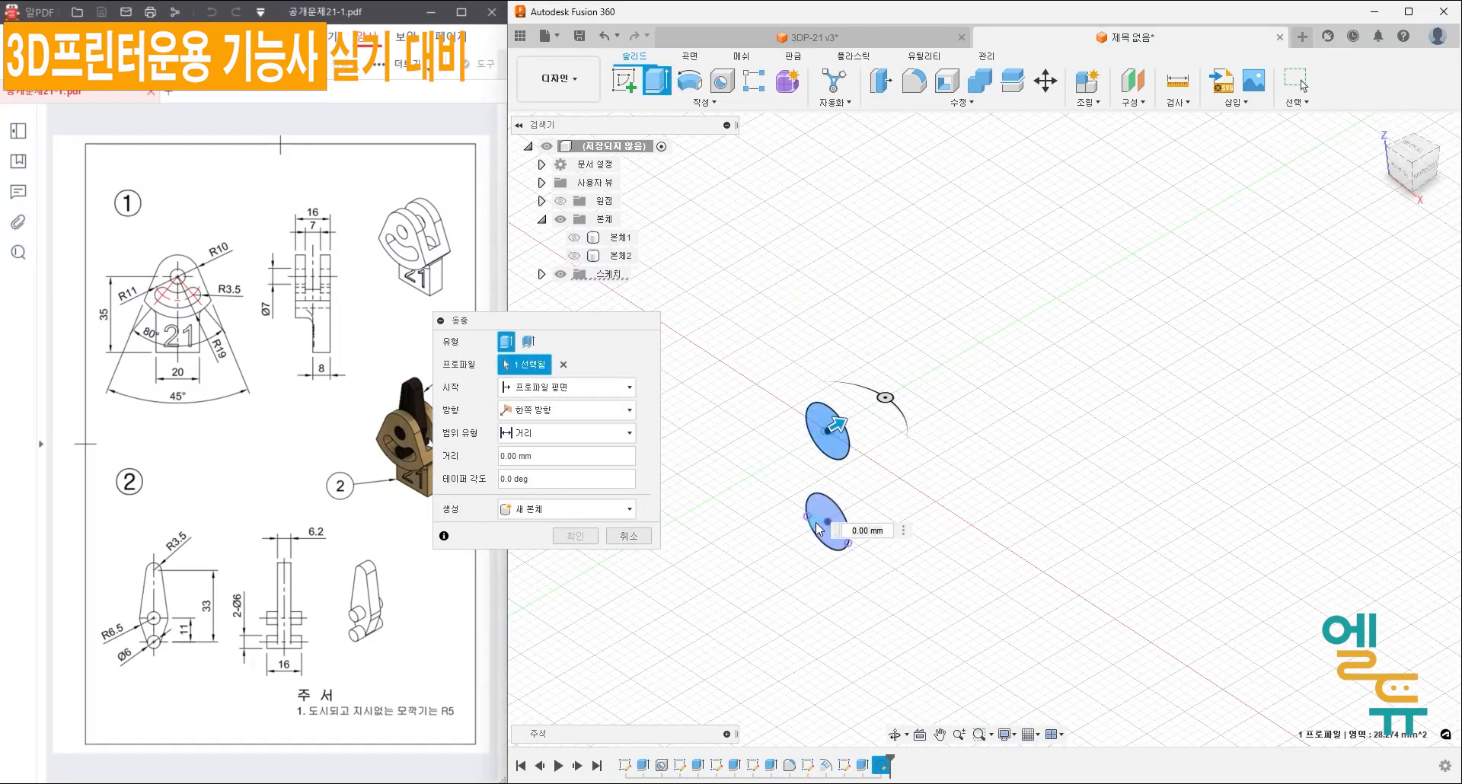
pyautogui.click(815, 522)
pyautogui.moveTo(884, 587); pyautogui.dragTo(899, 576, button='middle')
pyautogui.click(615, 433)
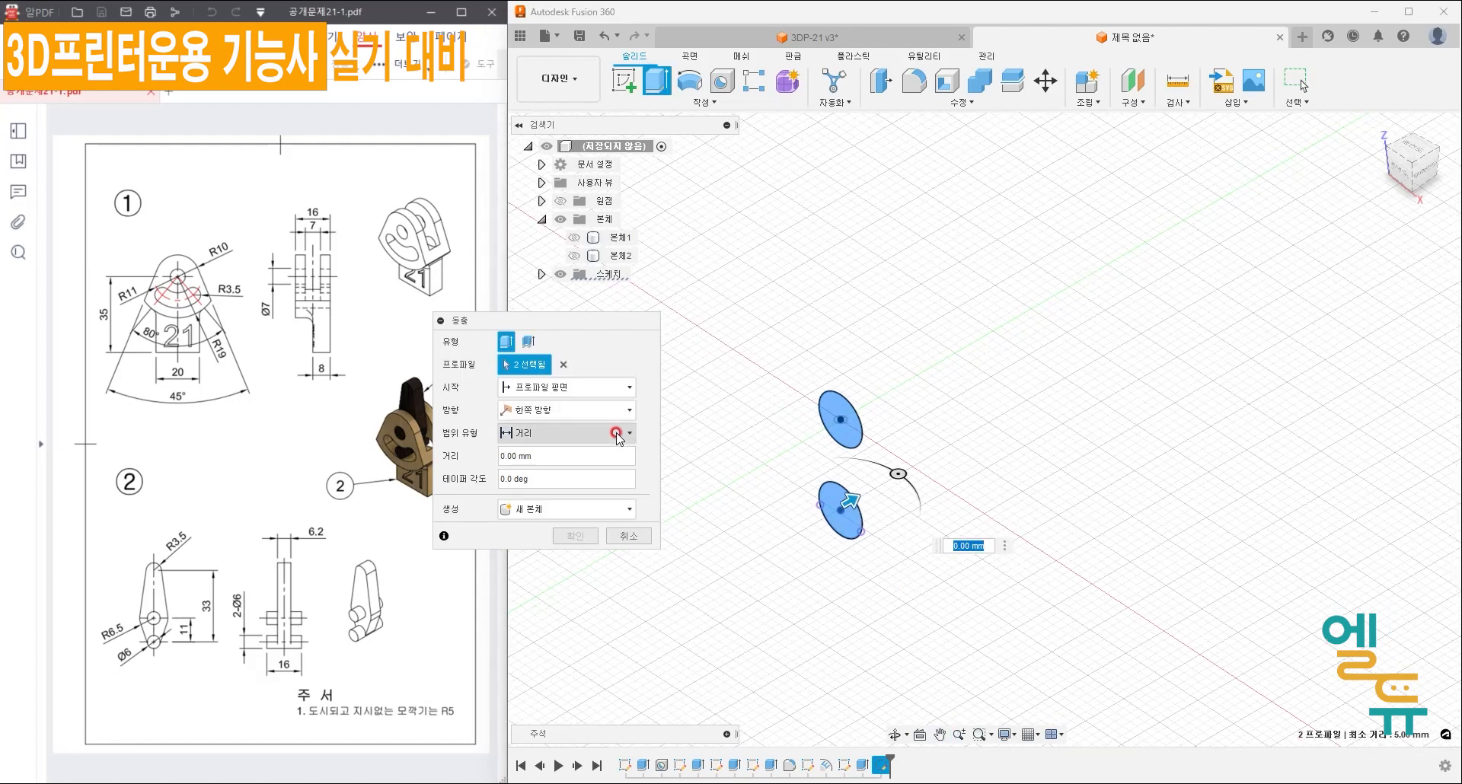
pyautogui.click(536, 410)
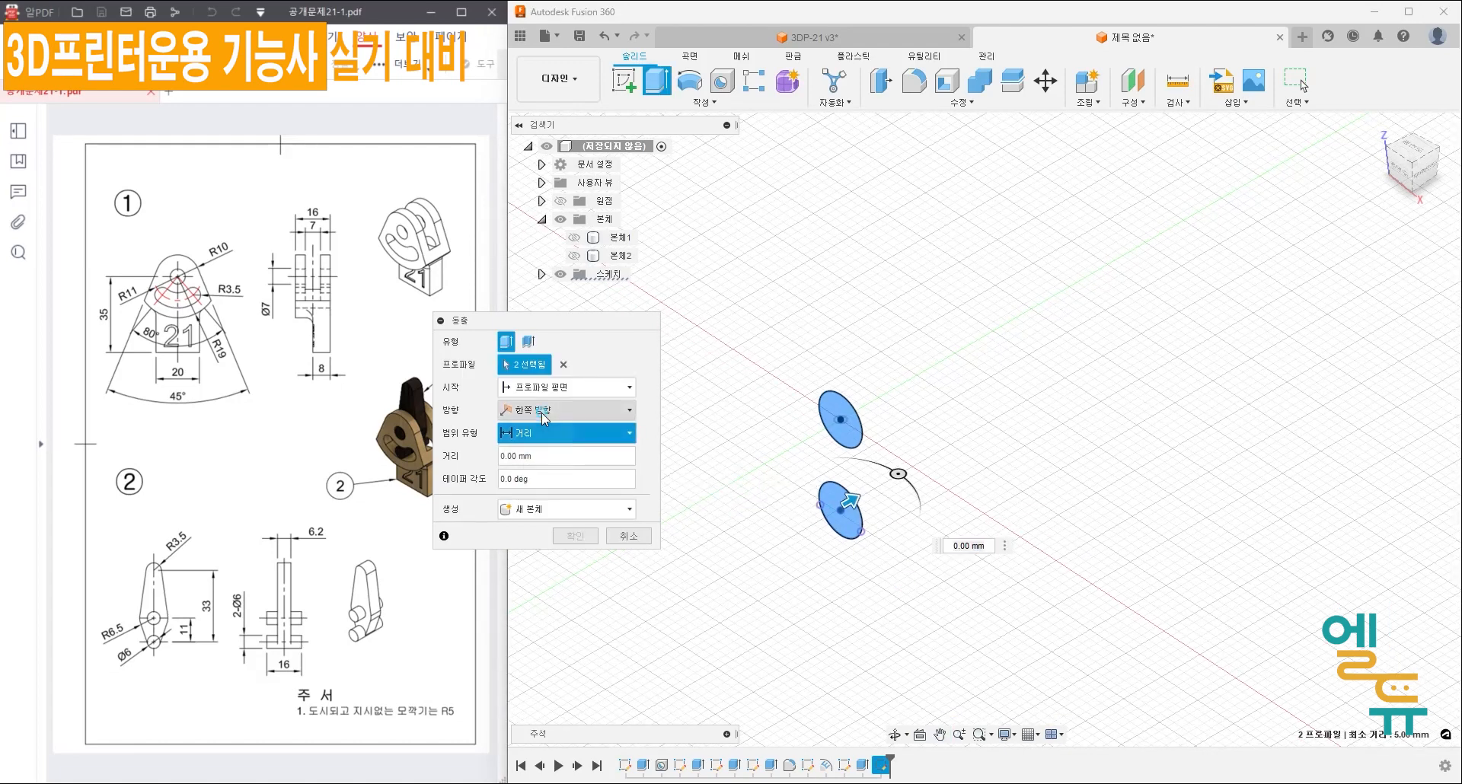
pyautogui.click(530, 464)
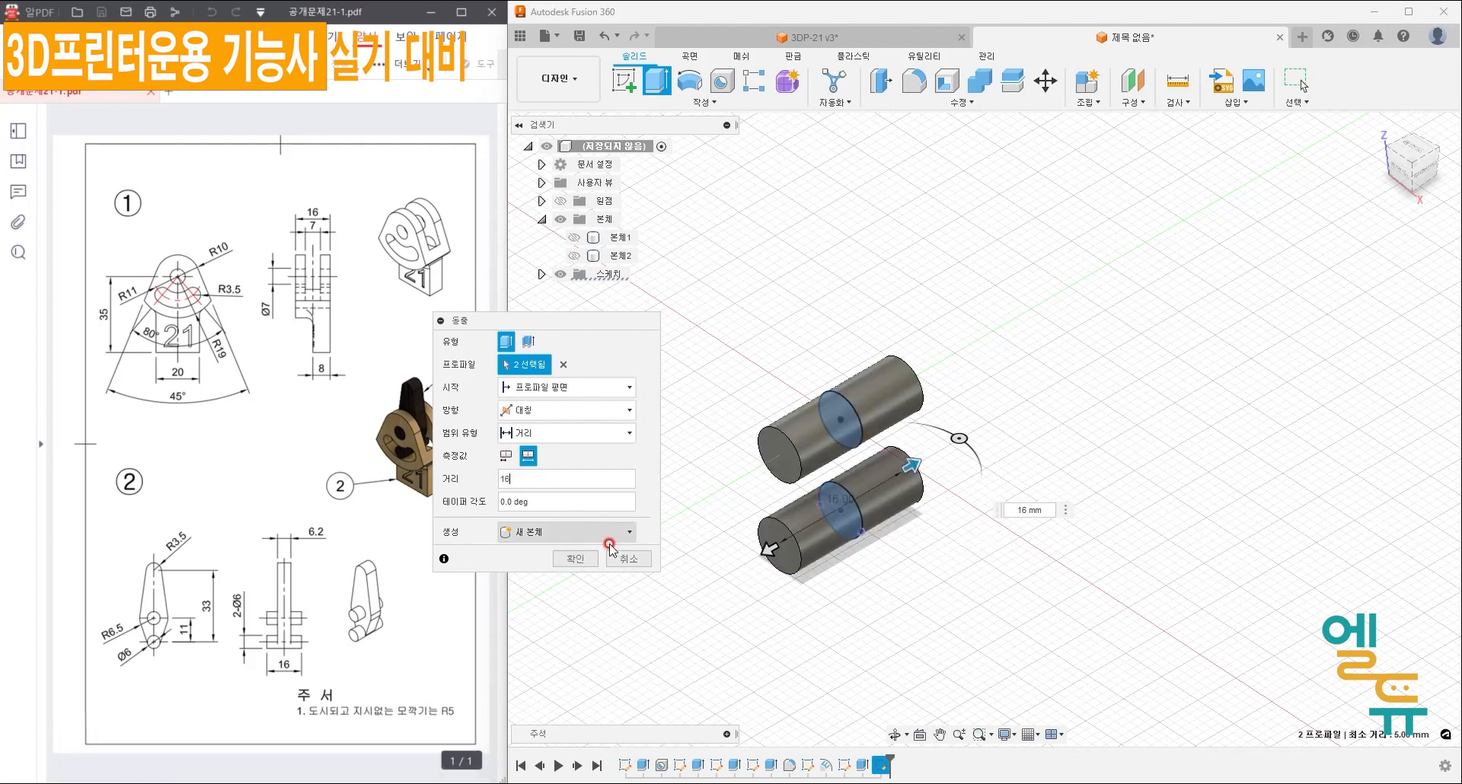
pyautogui.click(560, 531)
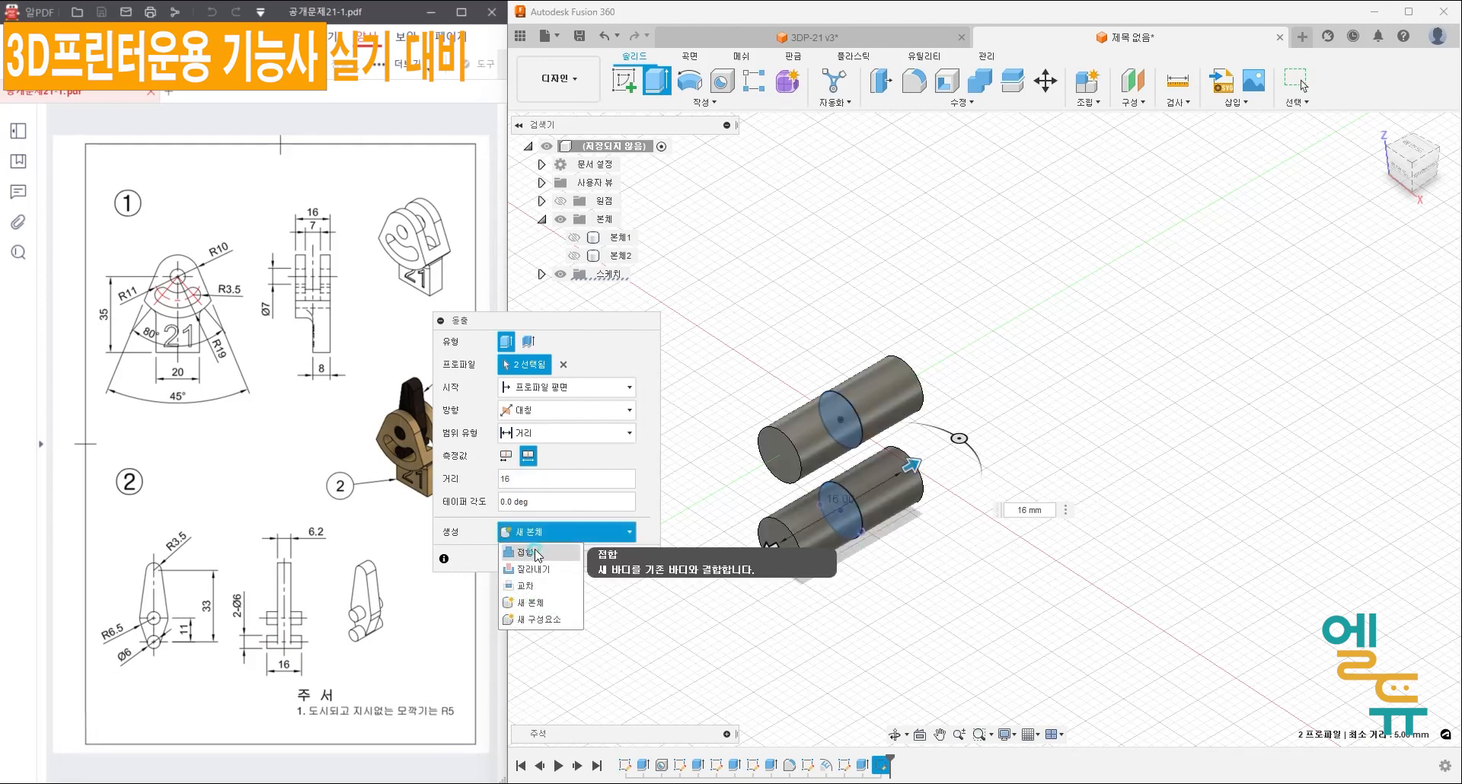
pyautogui.click(537, 552)
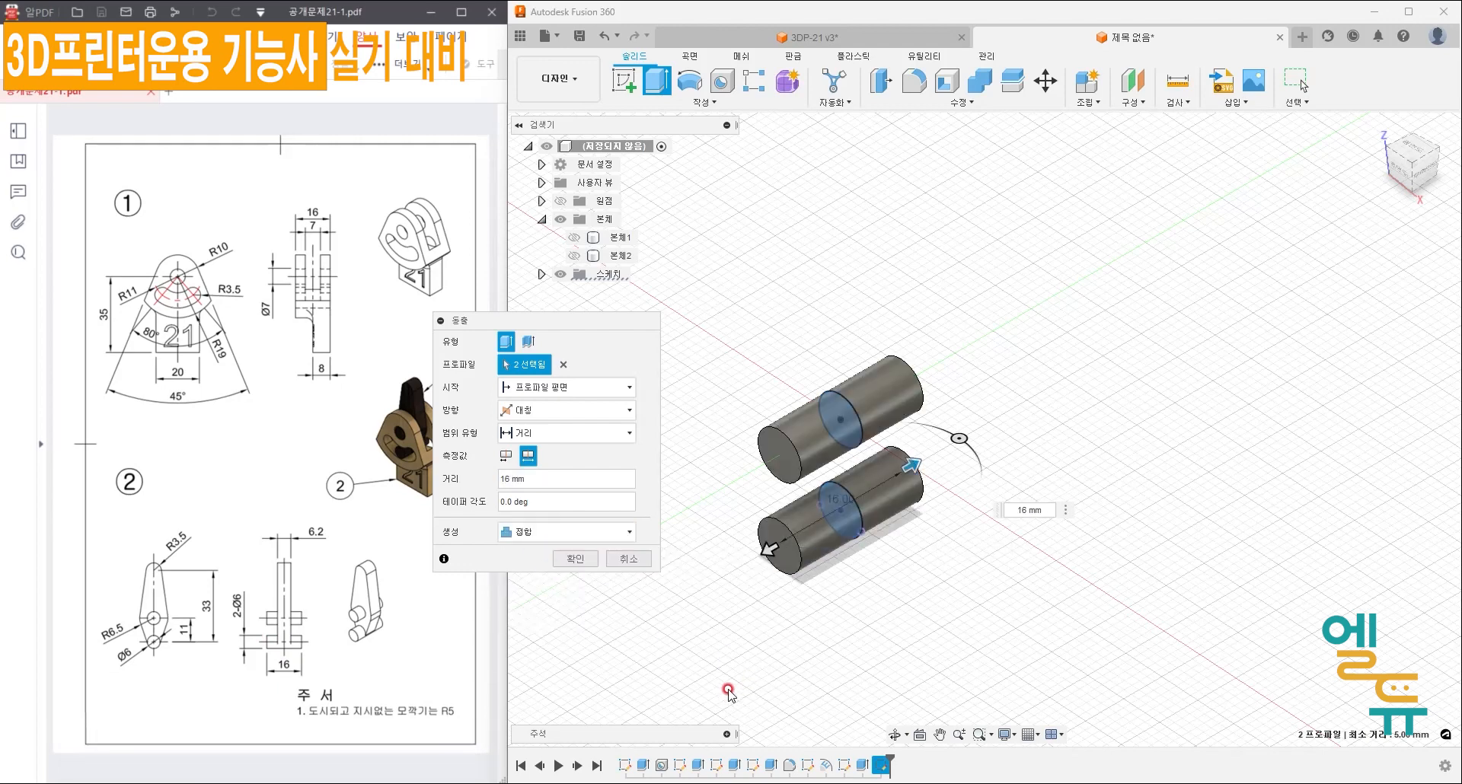
pyautogui.click(574, 560)
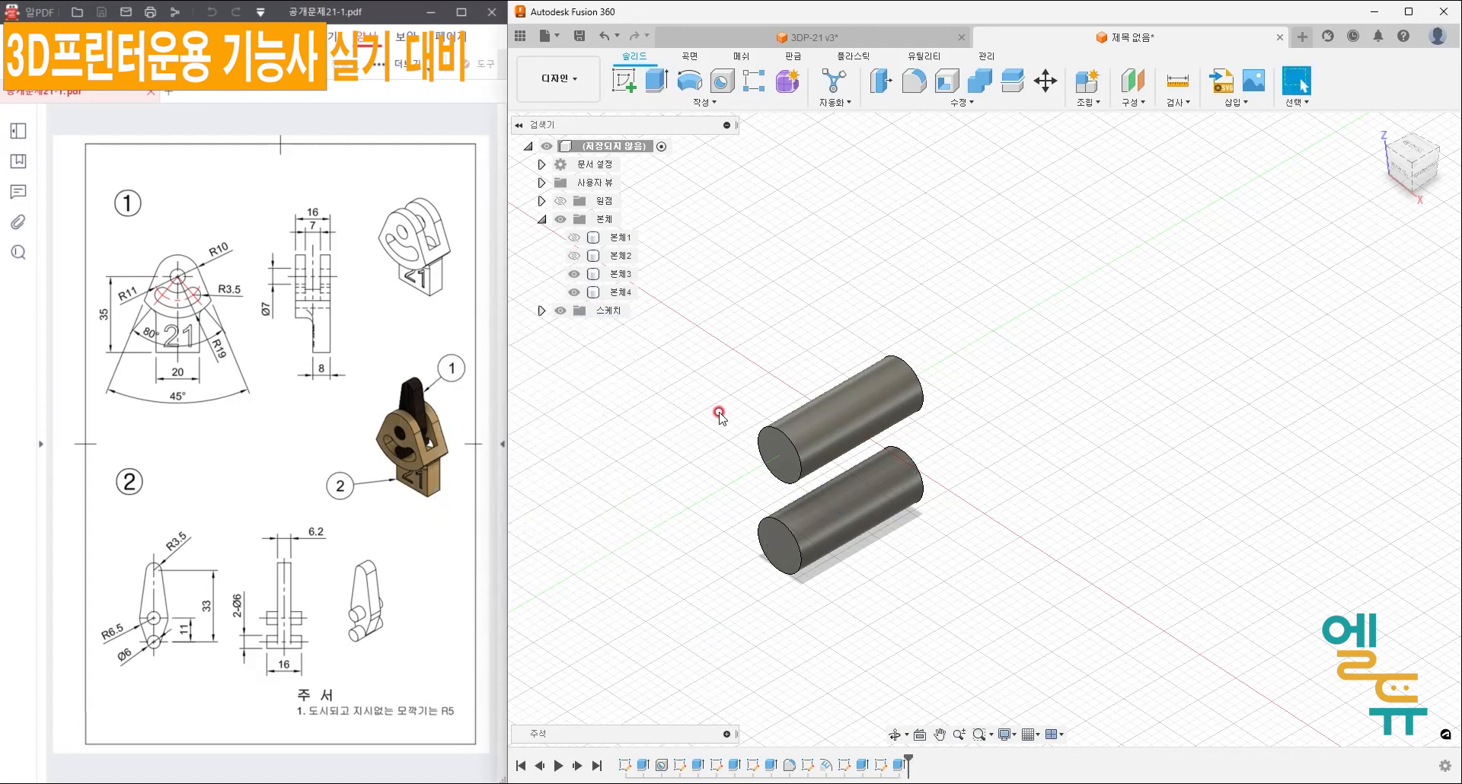
# - Show the lever body again and combine it with the two pin bodies as a join
pyautogui.click(569, 260)
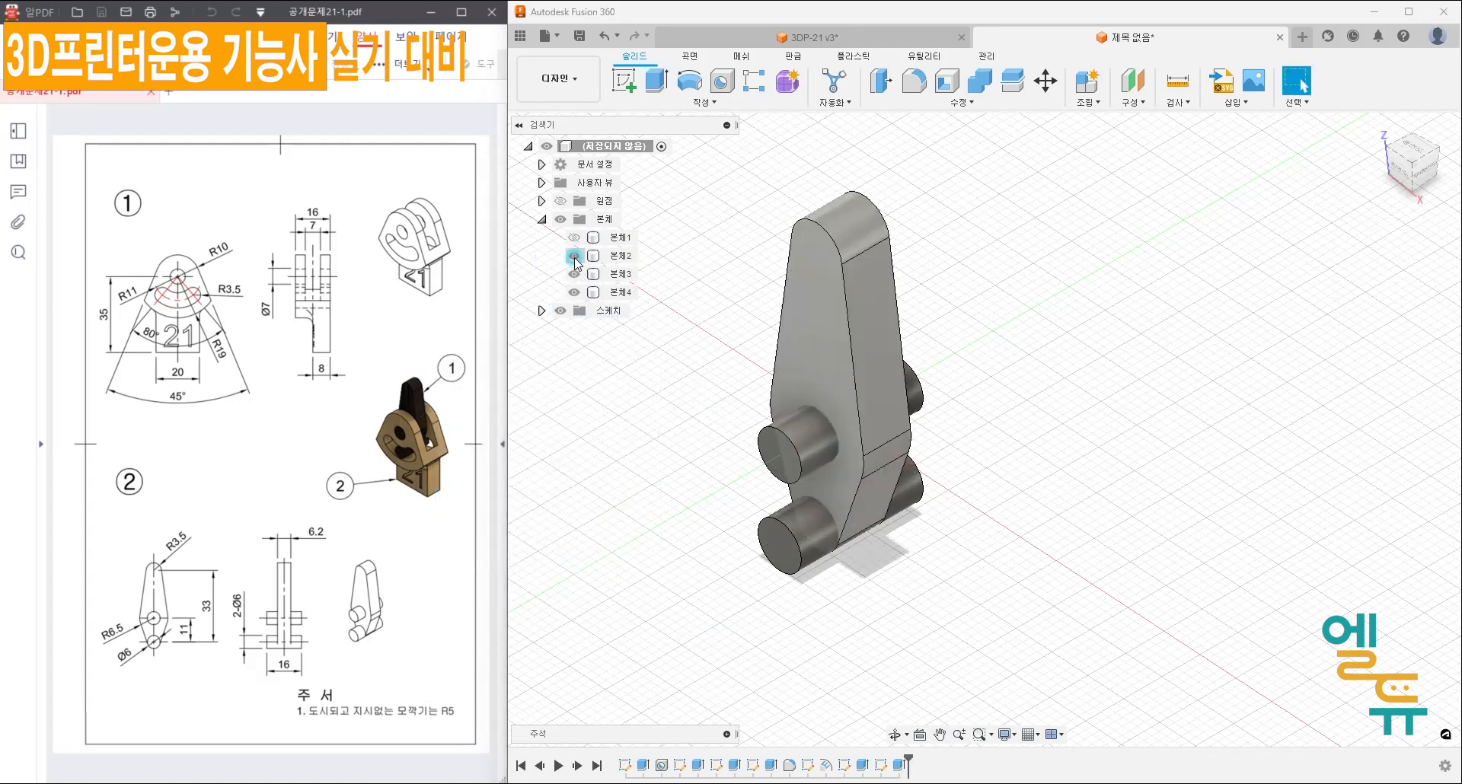
pyautogui.moveTo(915, 493)
pyautogui.keyDown('shift'); pyautogui.mouseDown(button='middle')
pyautogui.moveTo(836, 483)
pyautogui.moveTo(918, 484)
pyautogui.mouseUp(button='middle'); pyautogui.keyUp('shift')
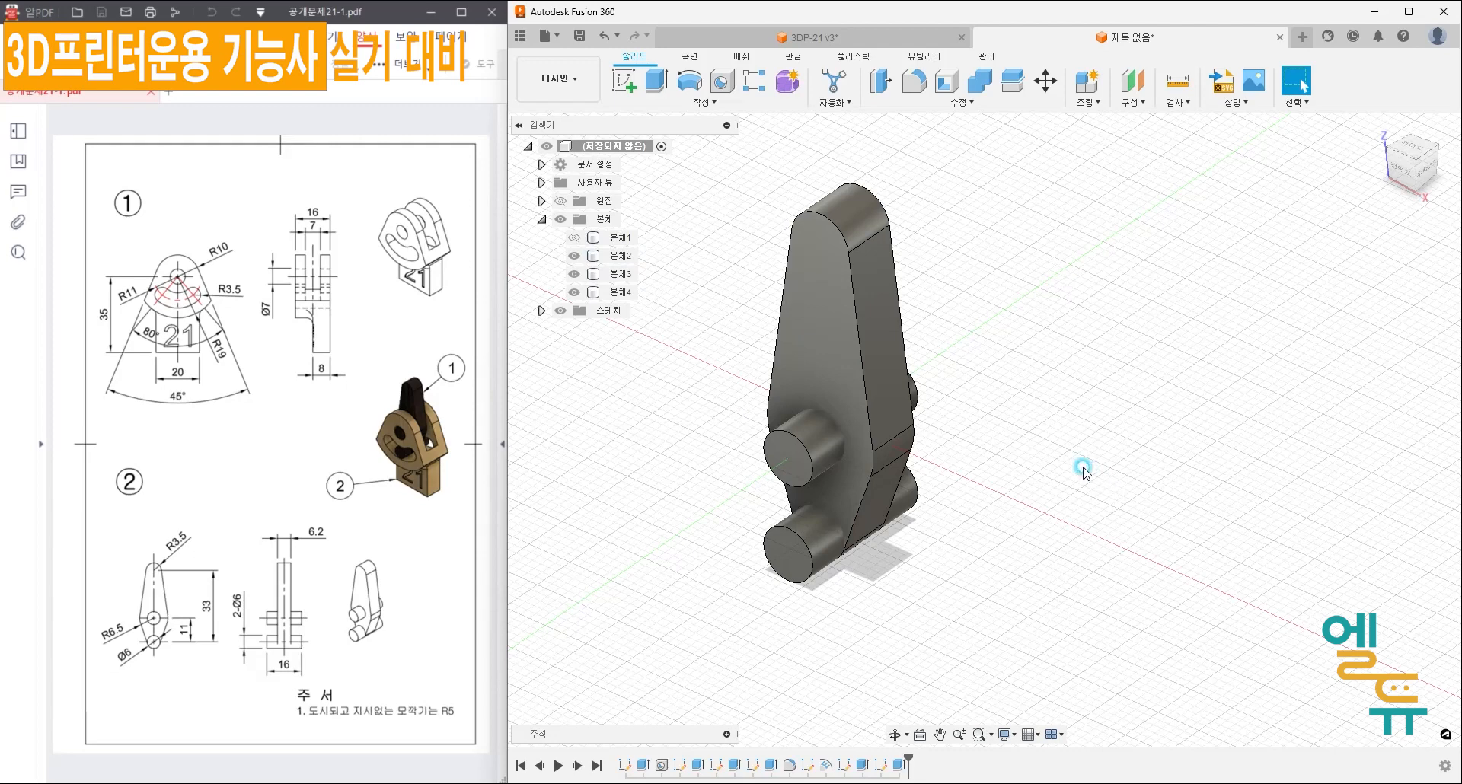
pyautogui.click(980, 80)
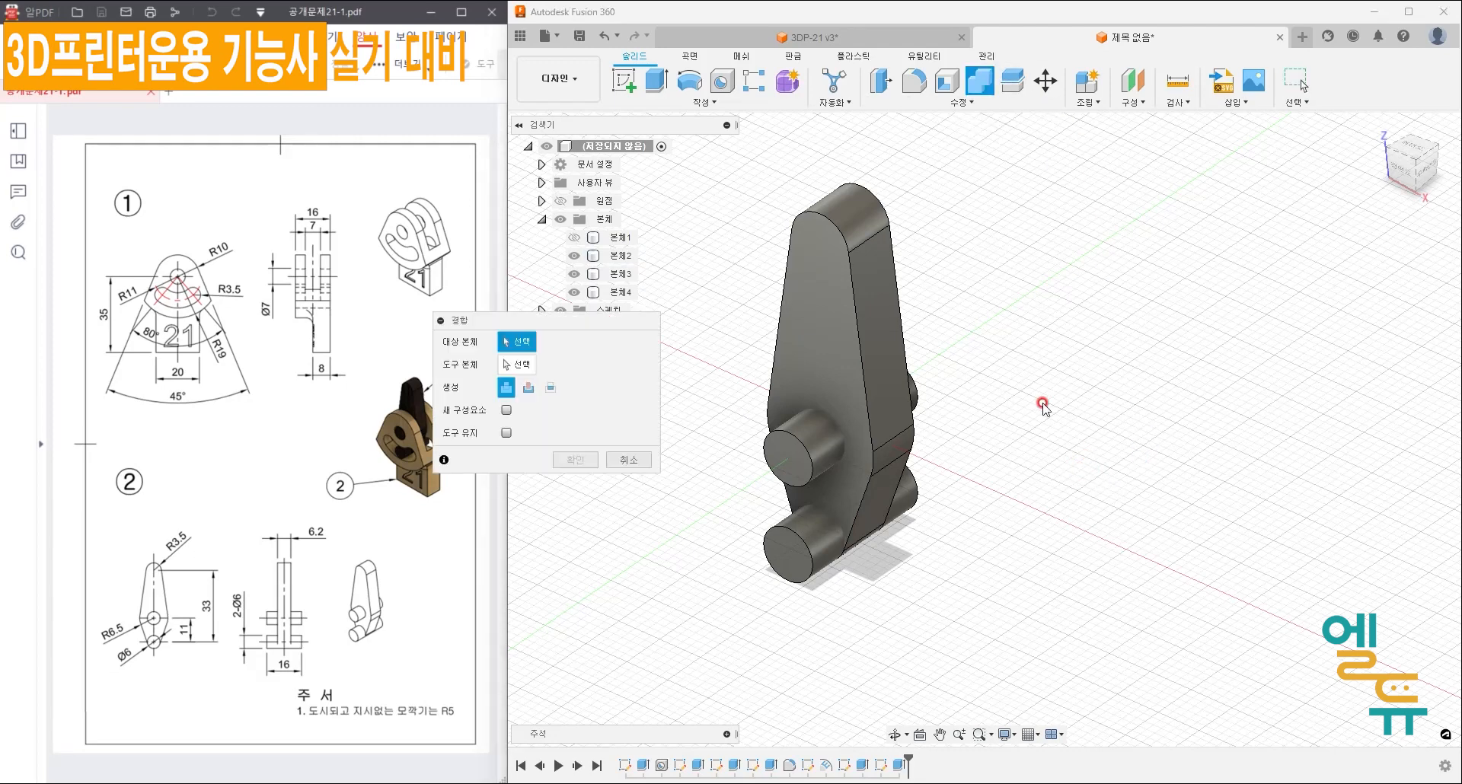
pyautogui.click(865, 326)
pyautogui.click(780, 538)
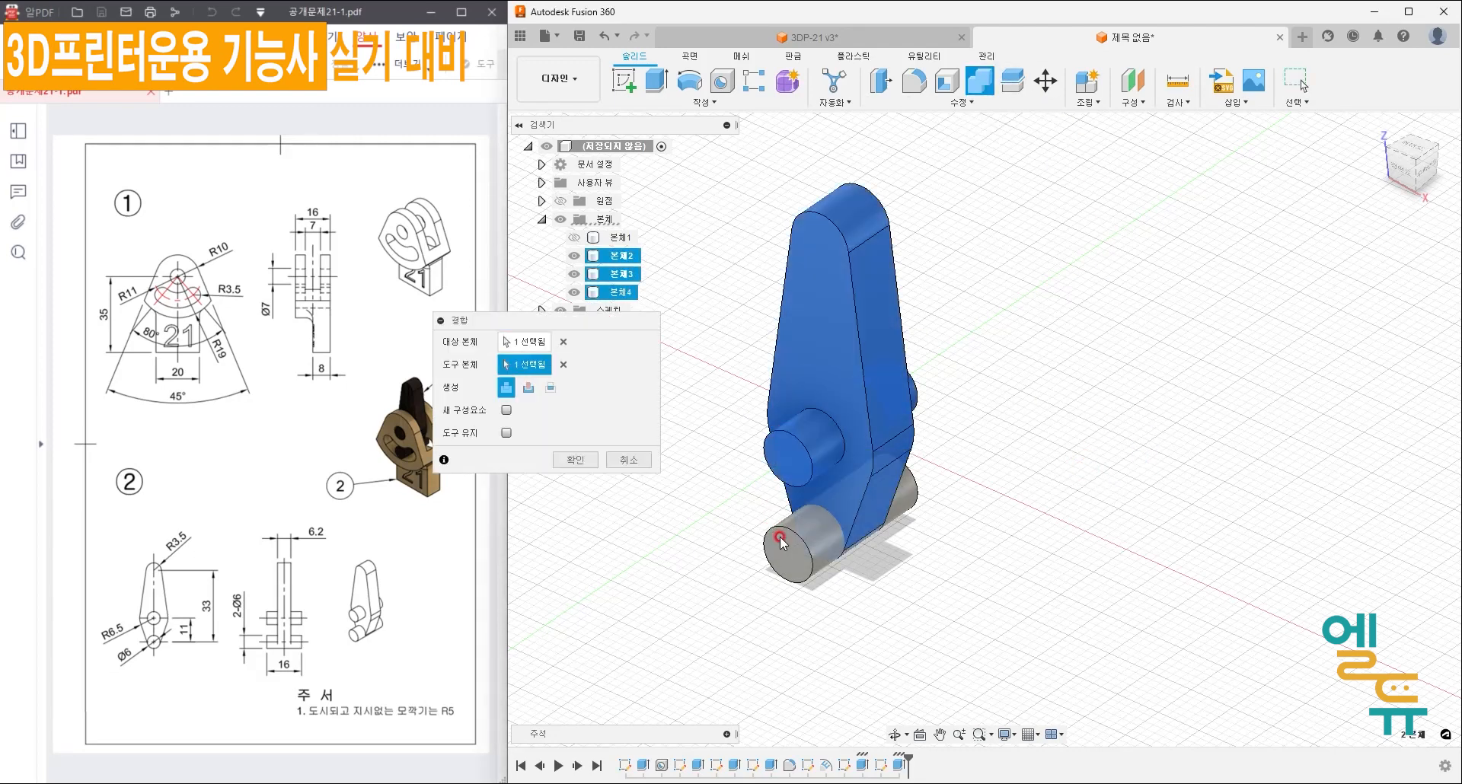
pyautogui.click(571, 459)
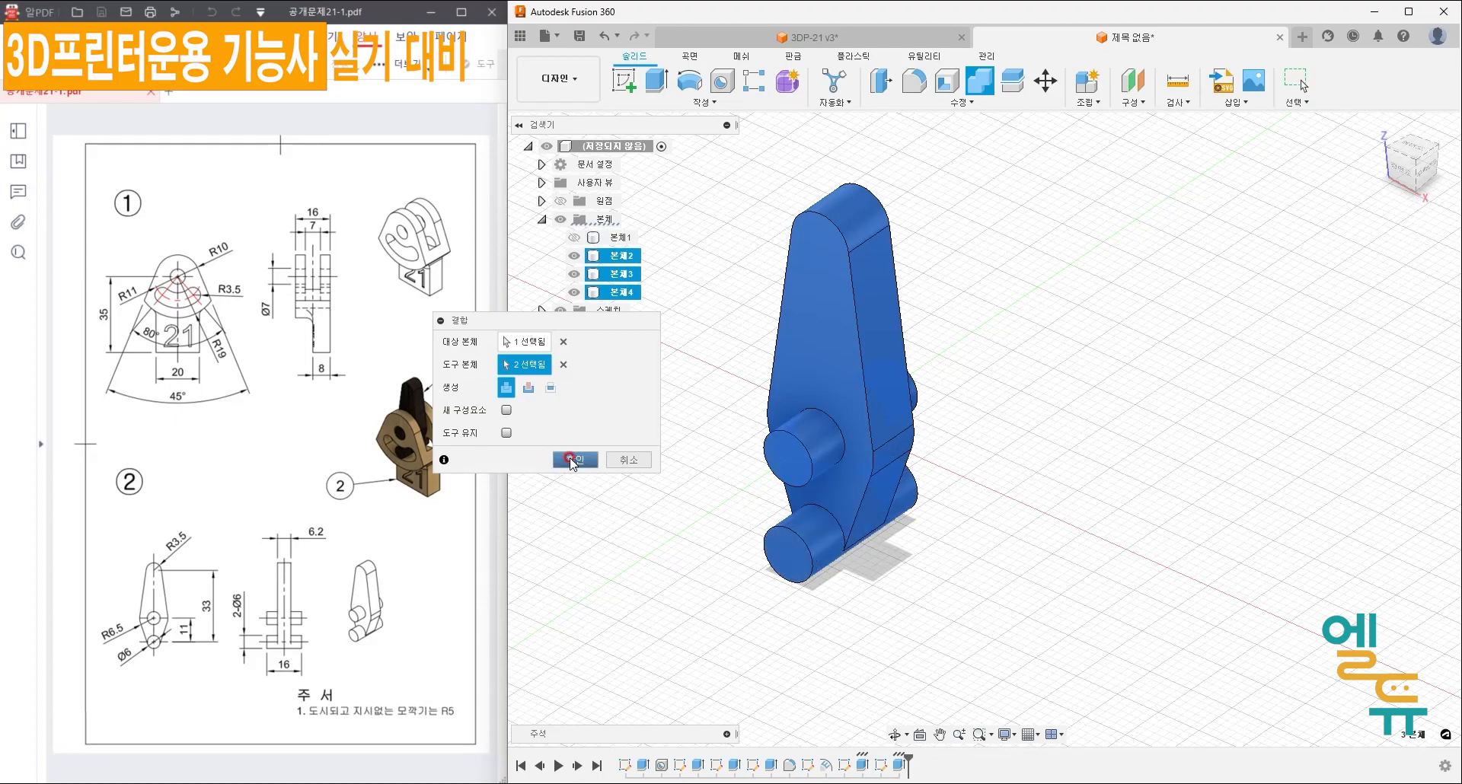
pyautogui.click(573, 458)
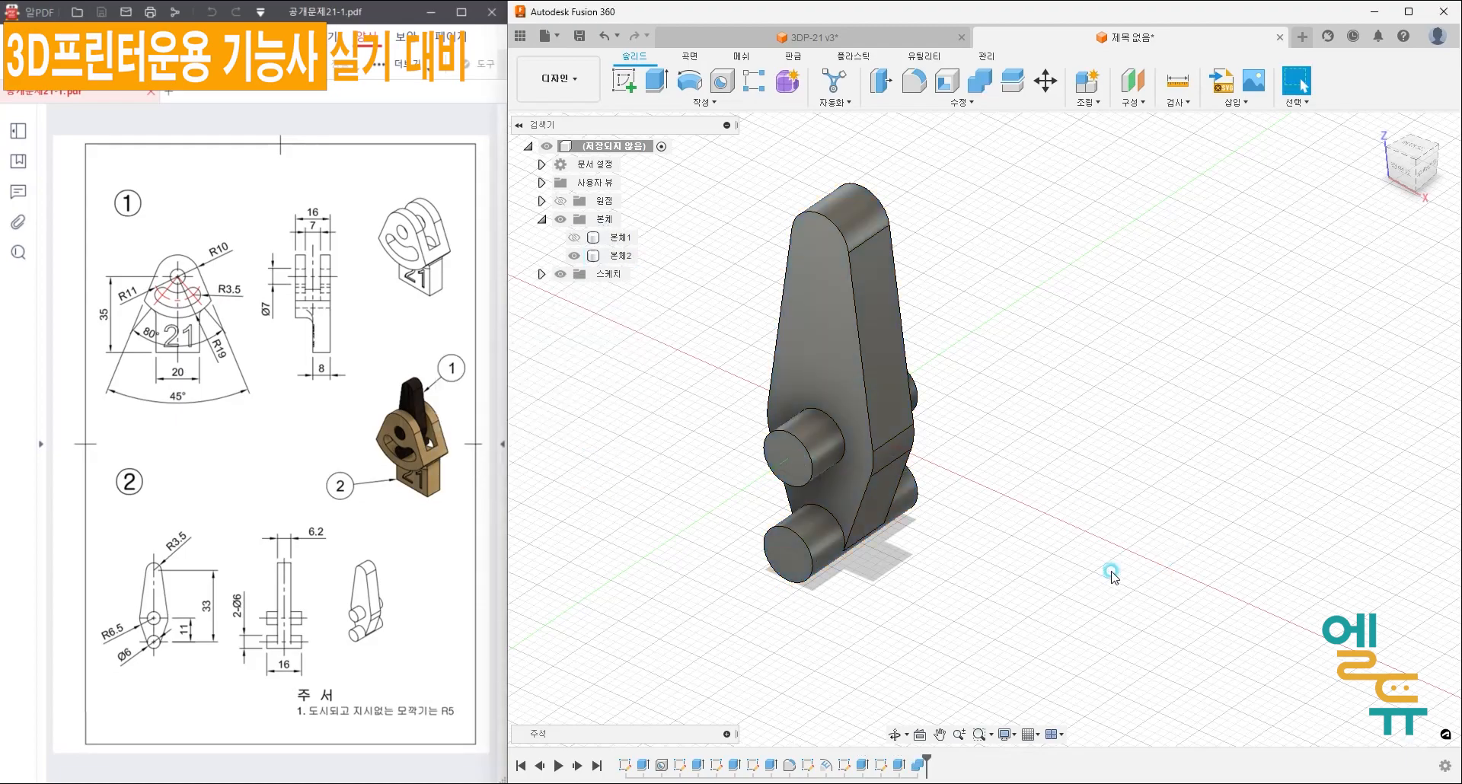
# - Show the hidden part 1 body together with the lever
pyautogui.keyDown('shift'); pyautogui.moveTo(1111, 576); pyautogui.dragTo(979, 591, button='middle'); pyautogui.keyUp('shift')
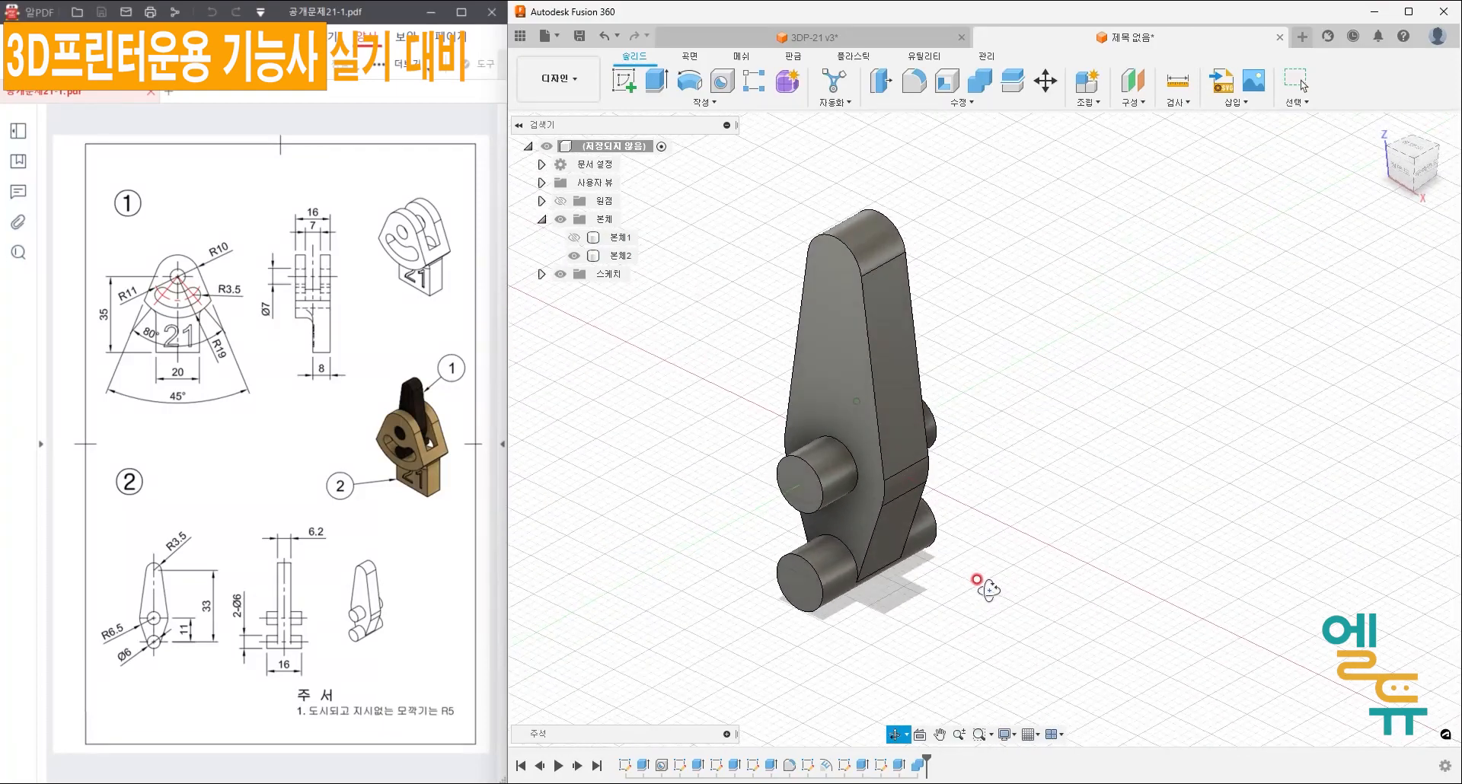
pyautogui.click(578, 240)
pyautogui.press('F6')
pyautogui.moveTo(1087, 440); pyautogui.dragTo(1088, 358, button='middle')
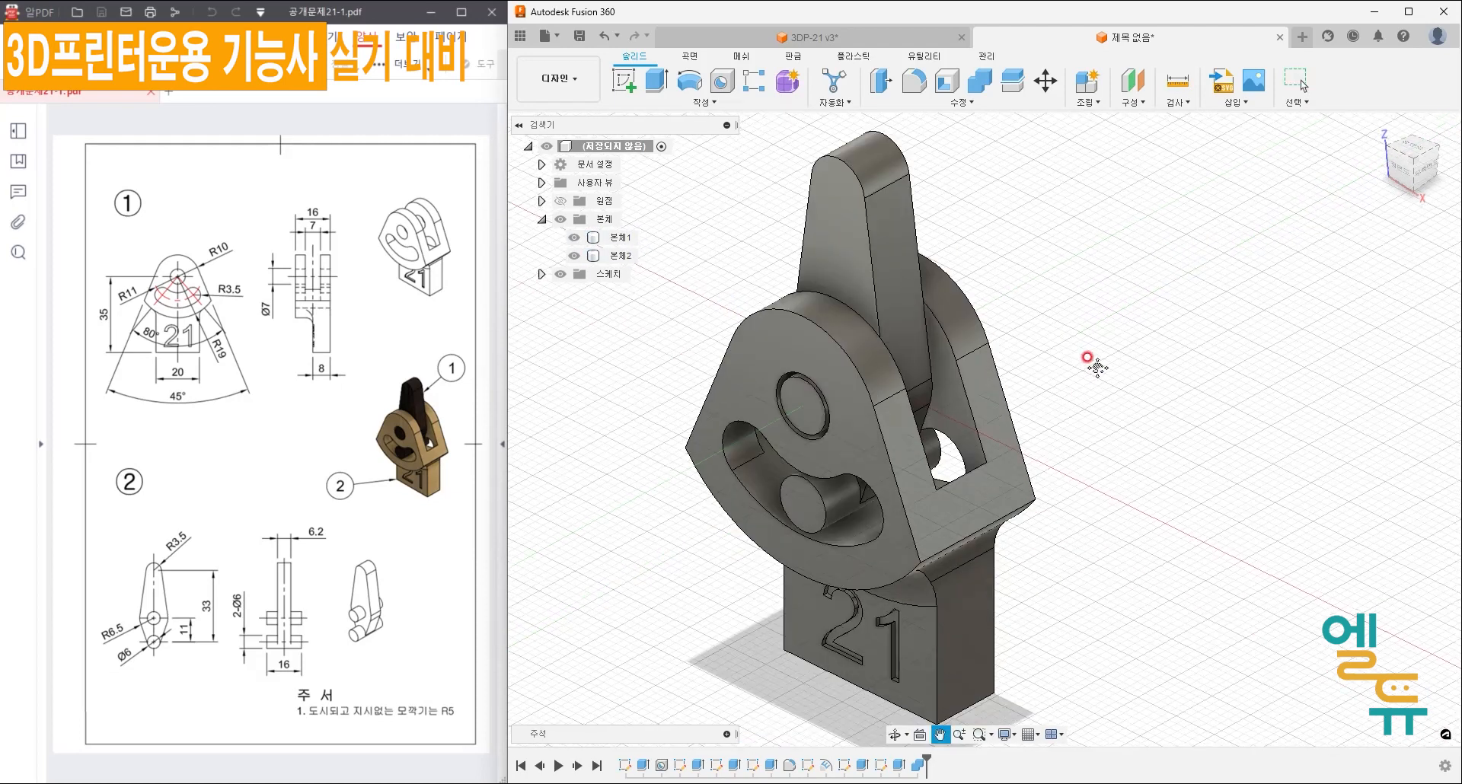
pyautogui.click(866, 218)
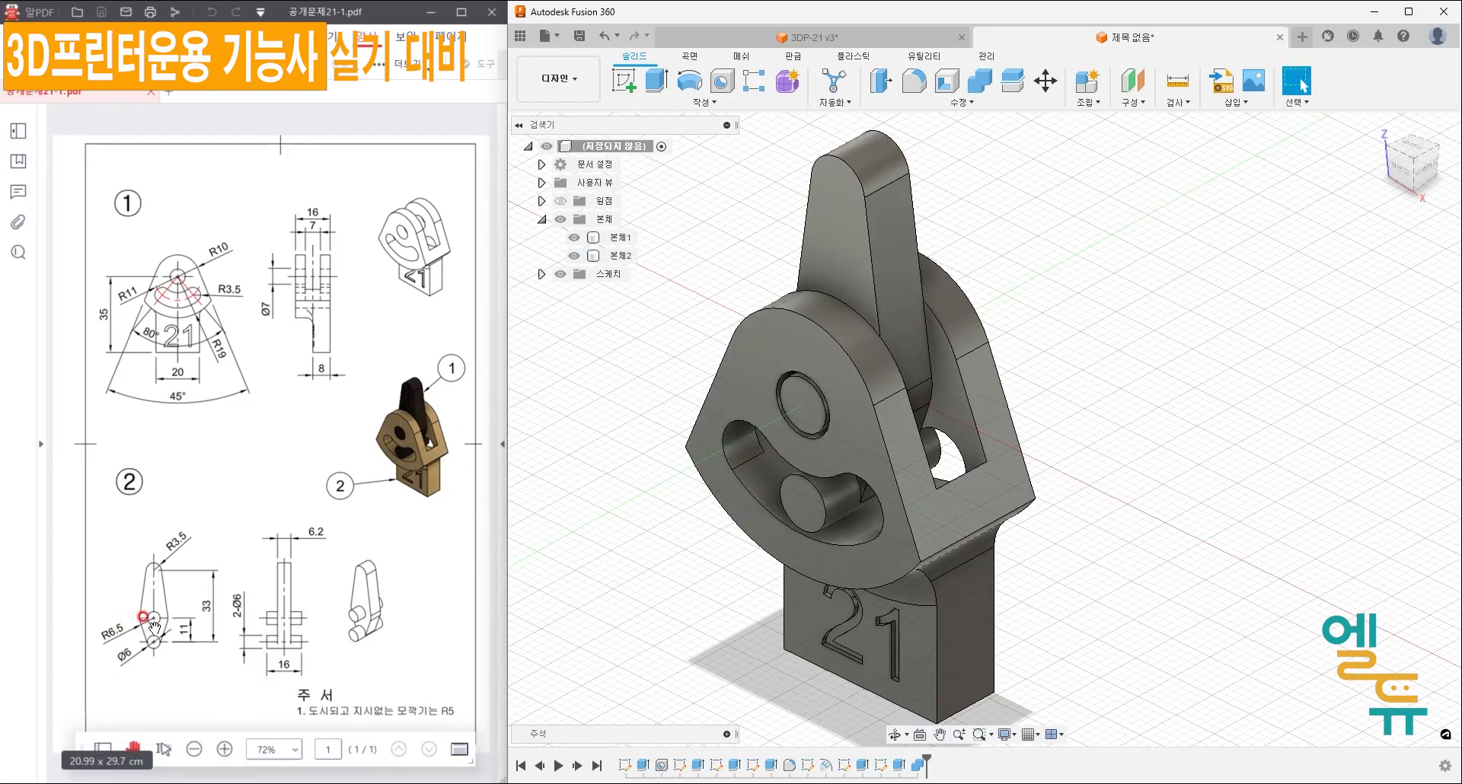
pyautogui.click(750, 376)
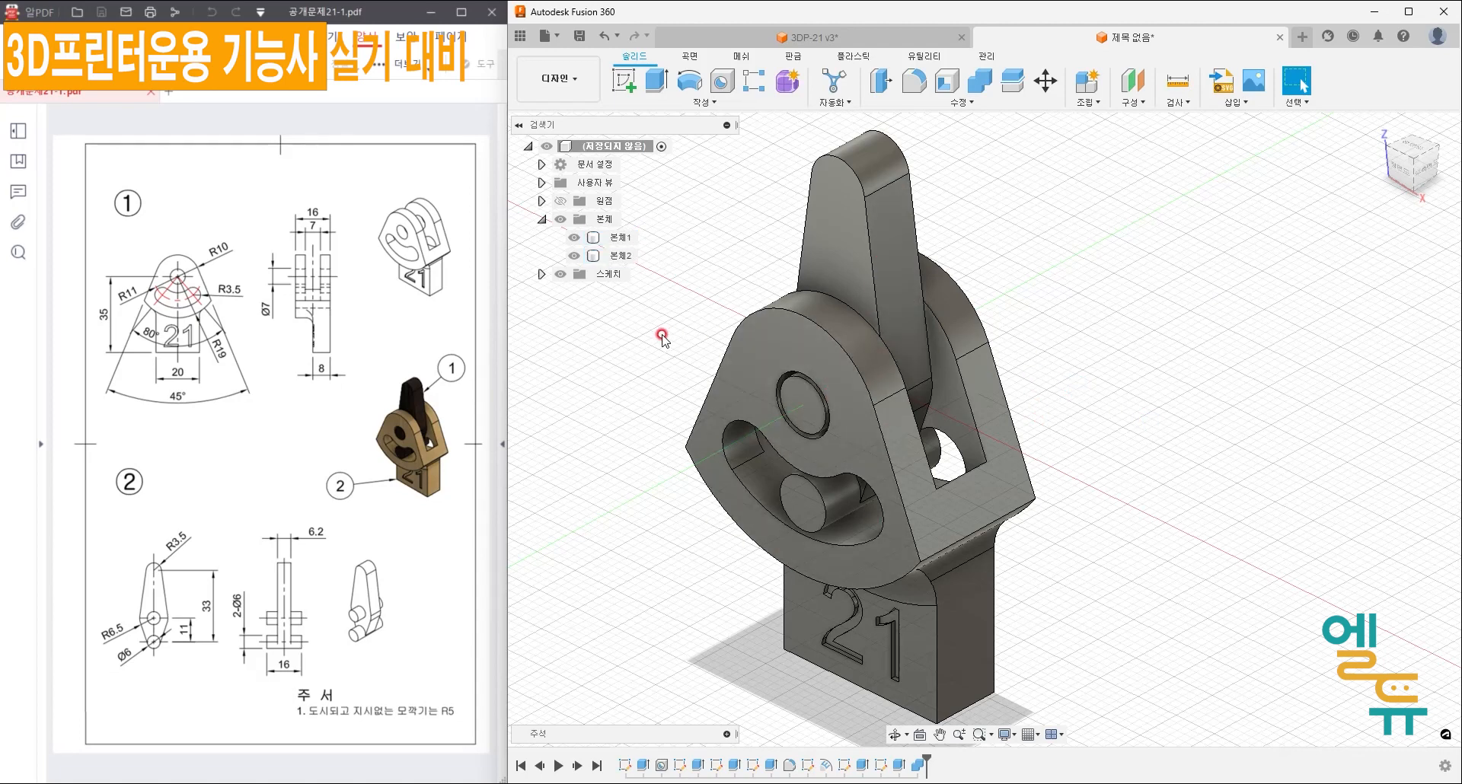
# - Create a component from the lever body and move it out beside part 1
pyautogui.rightClick(622, 257)
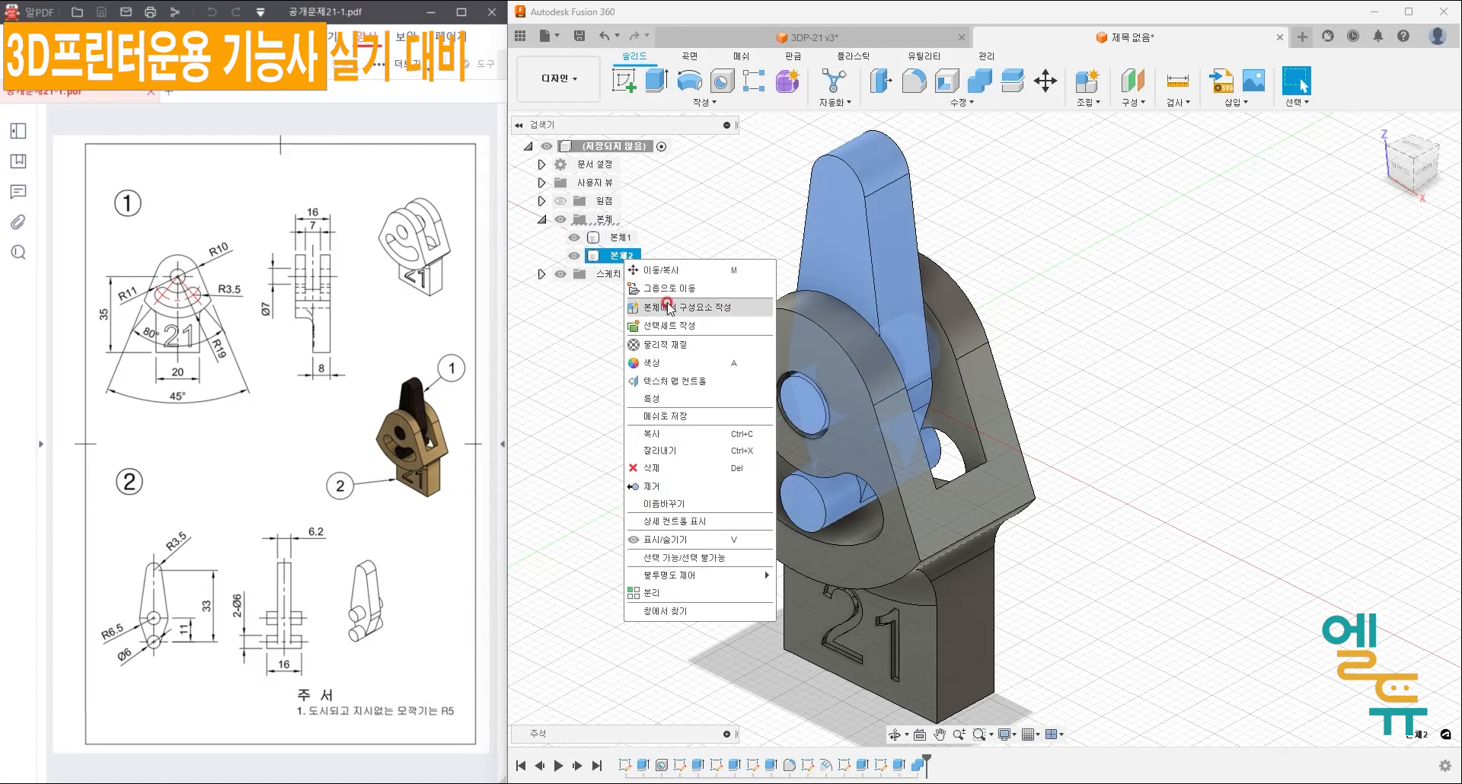
pyautogui.click(669, 307)
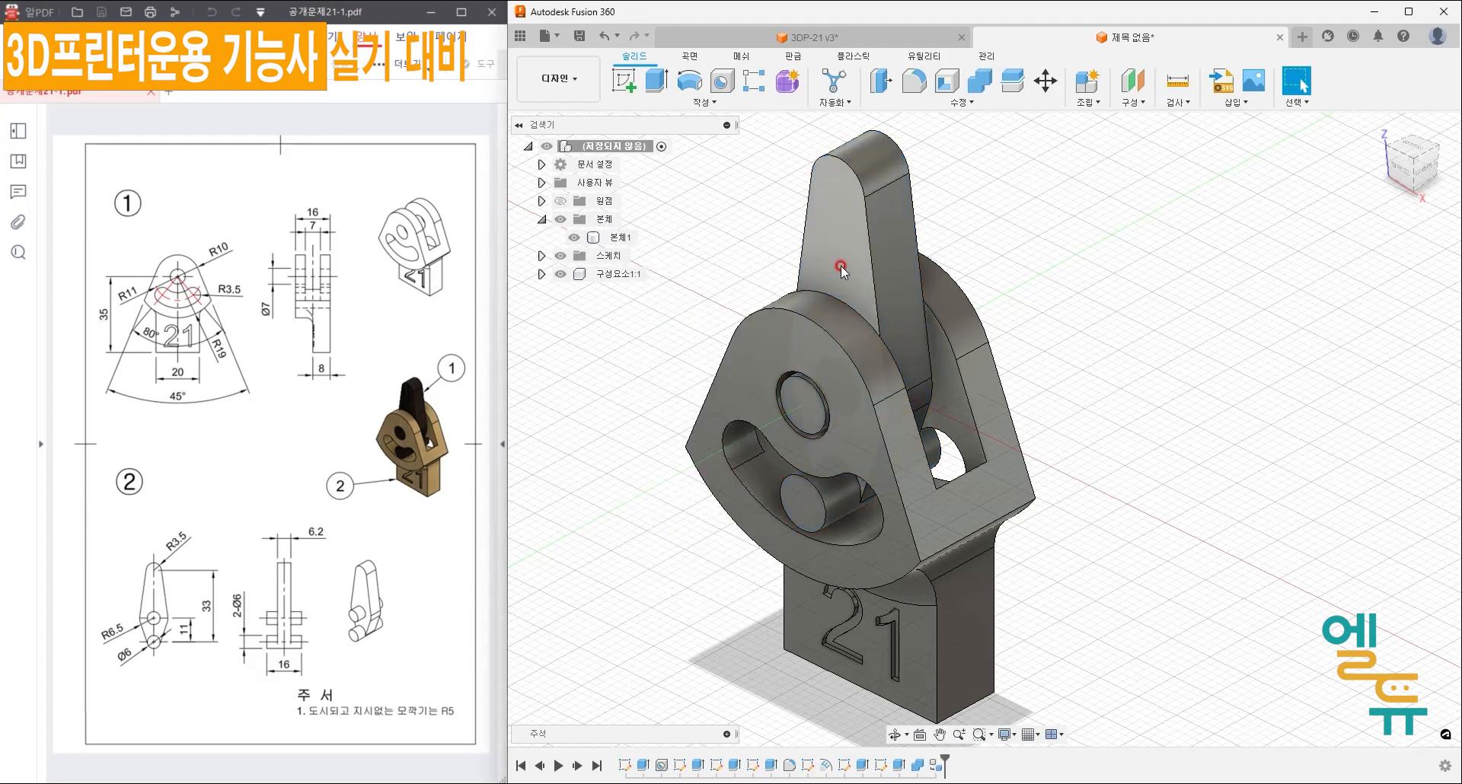
pyautogui.moveTo(851, 268); pyautogui.dragTo(1116, 287)
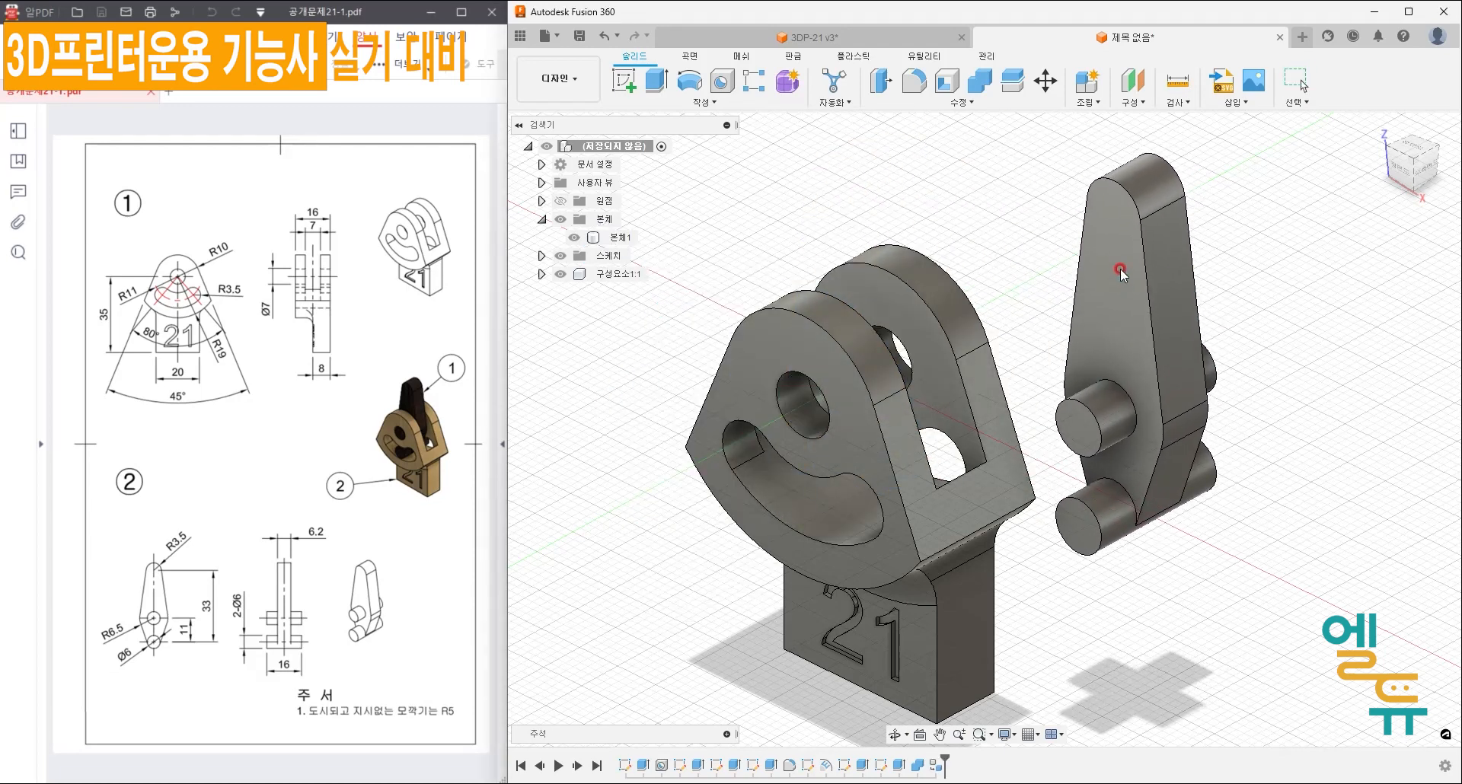
# - Add a rigid joint aligning the centre of the lever's upper pin end with part 1's round hole on the front face
pyautogui.click(1087, 106)
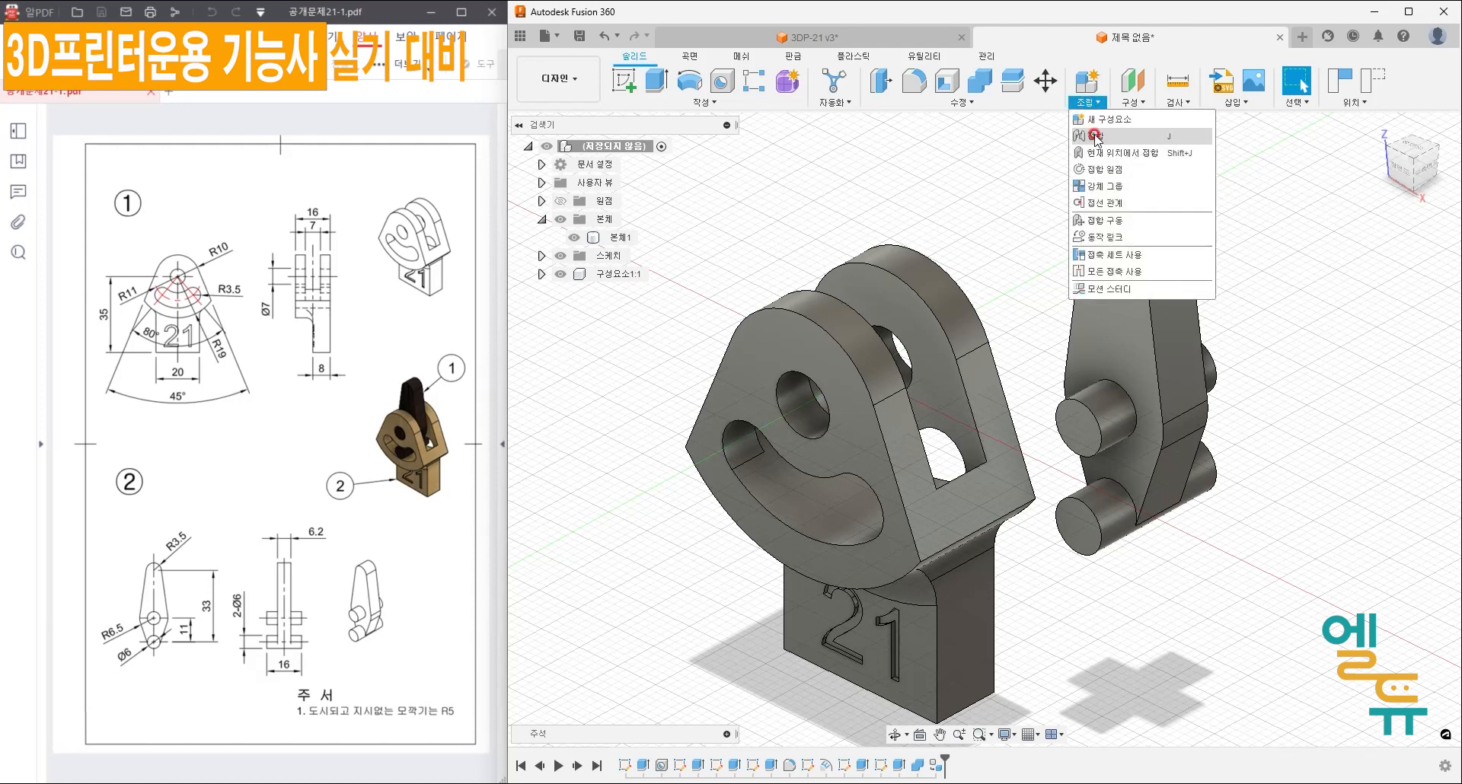
pyautogui.click(1095, 137)
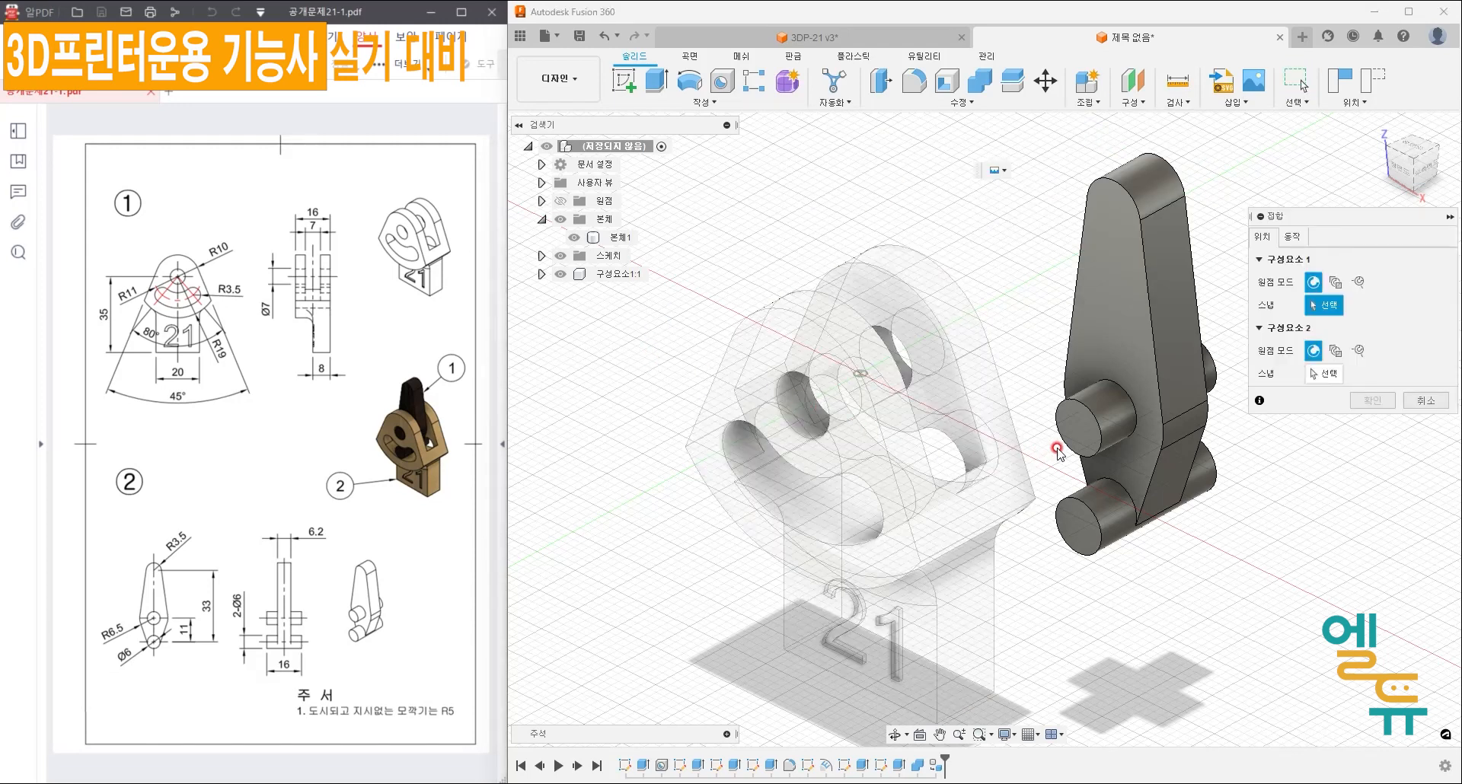
pyautogui.click(1079, 427)
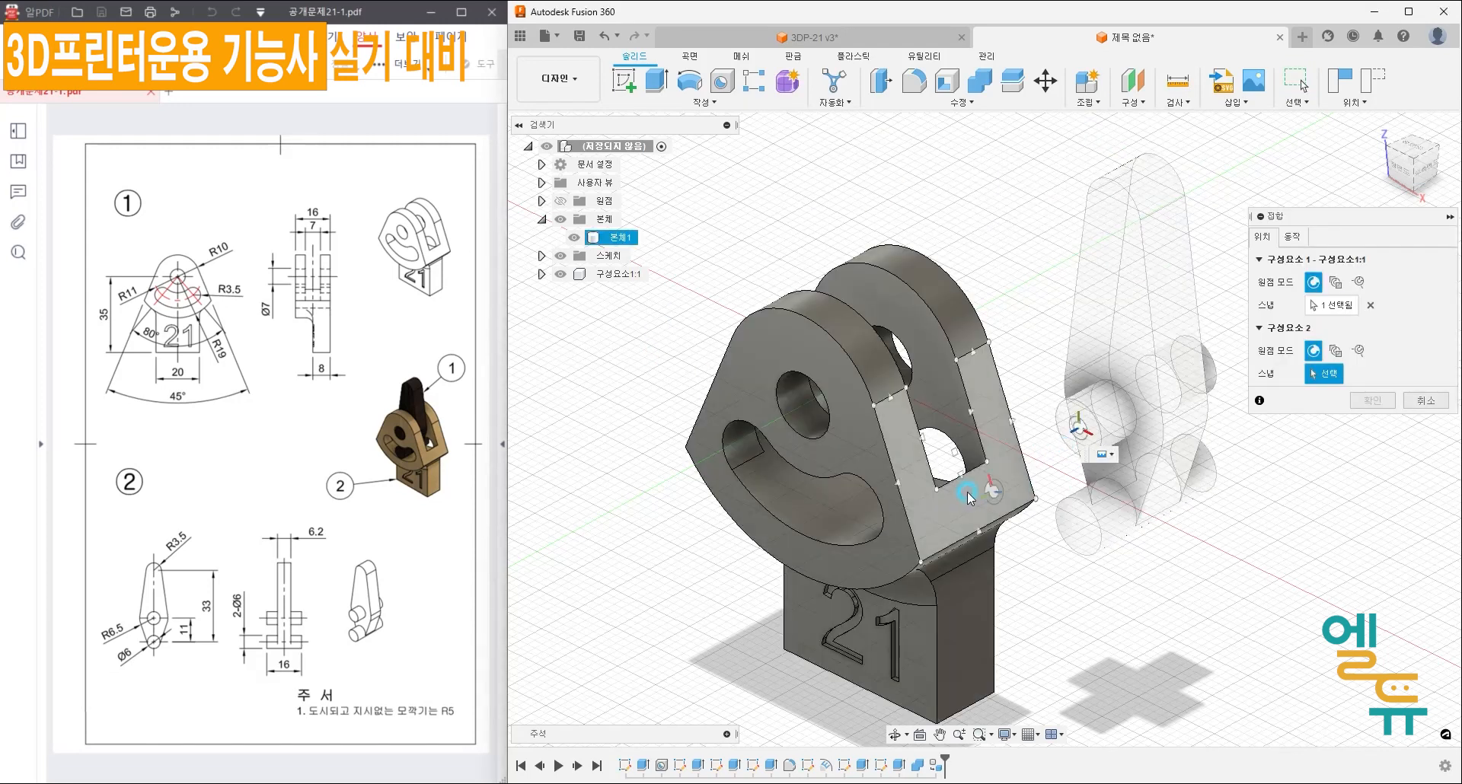
pyautogui.click(822, 432)
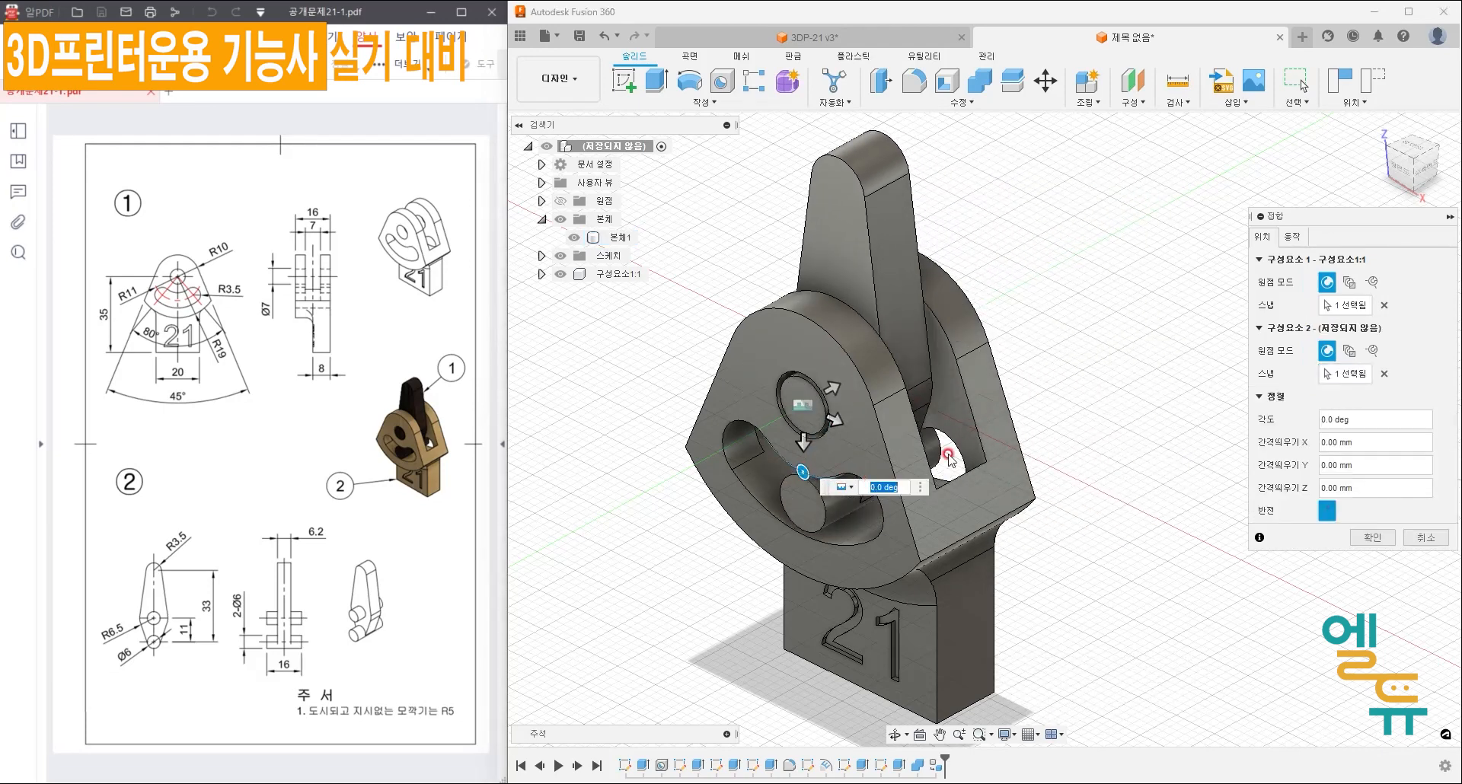
pyautogui.click(1367, 539)
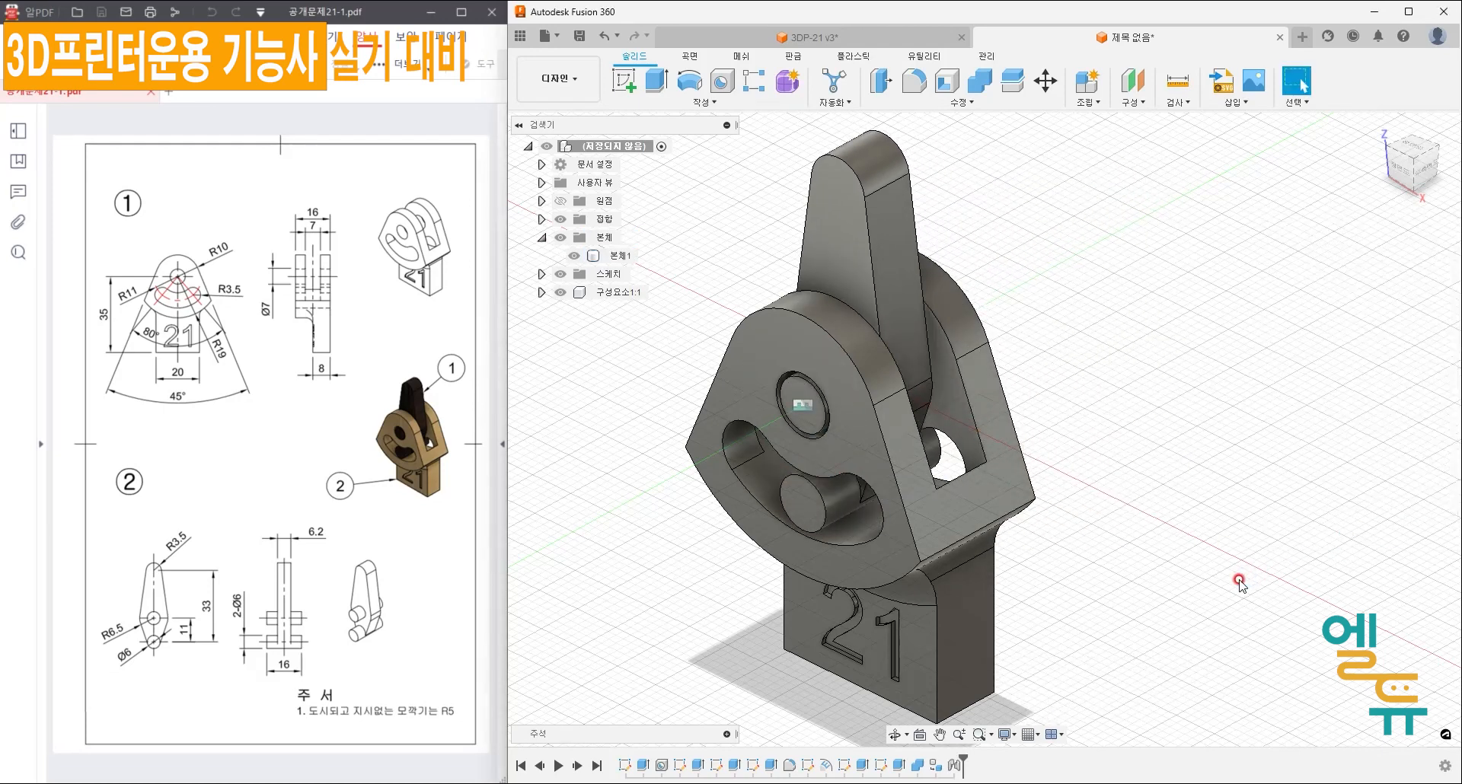
# - Inspect the lever's fit between part 1's two plates from the side and the front
pyautogui.click(1422, 168)
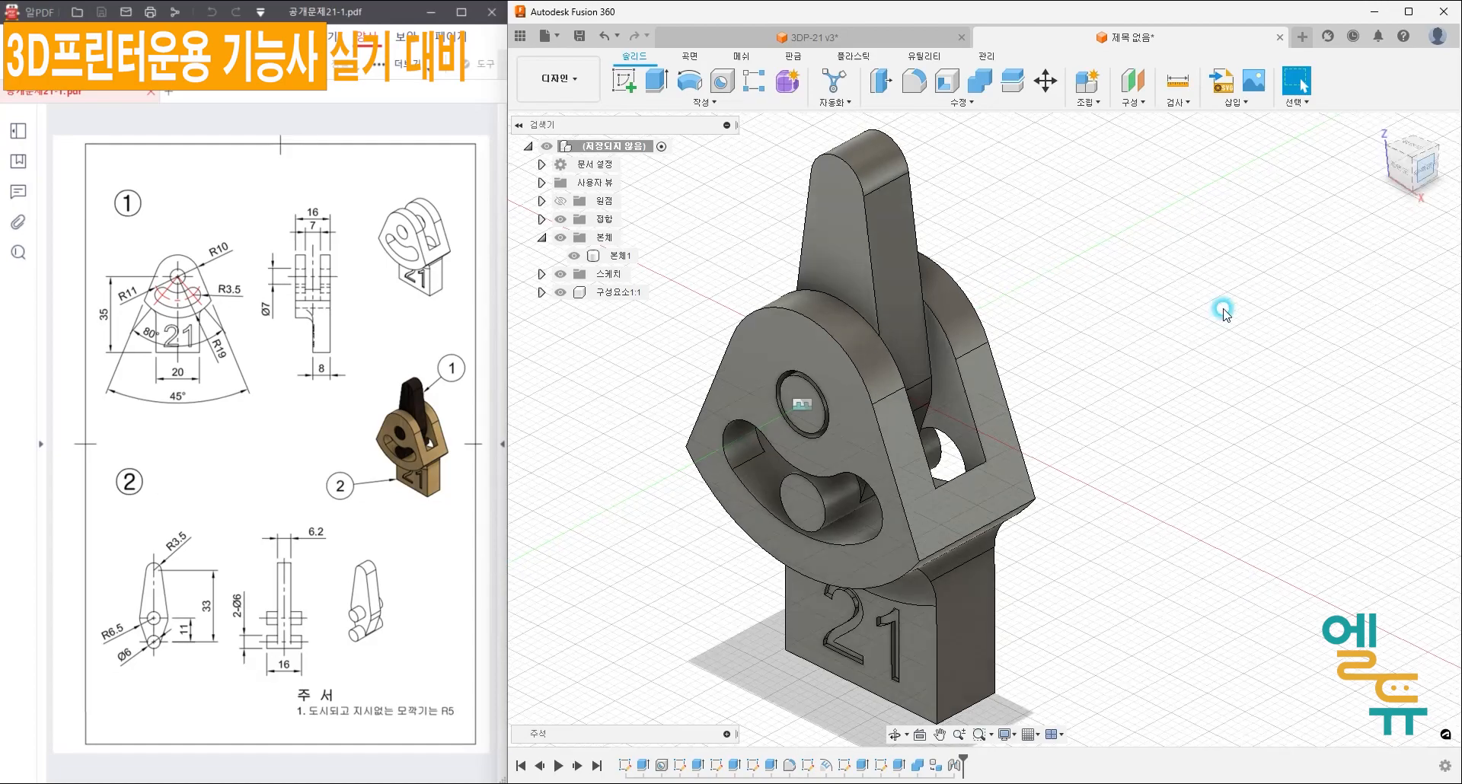
pyautogui.click(1412, 134)
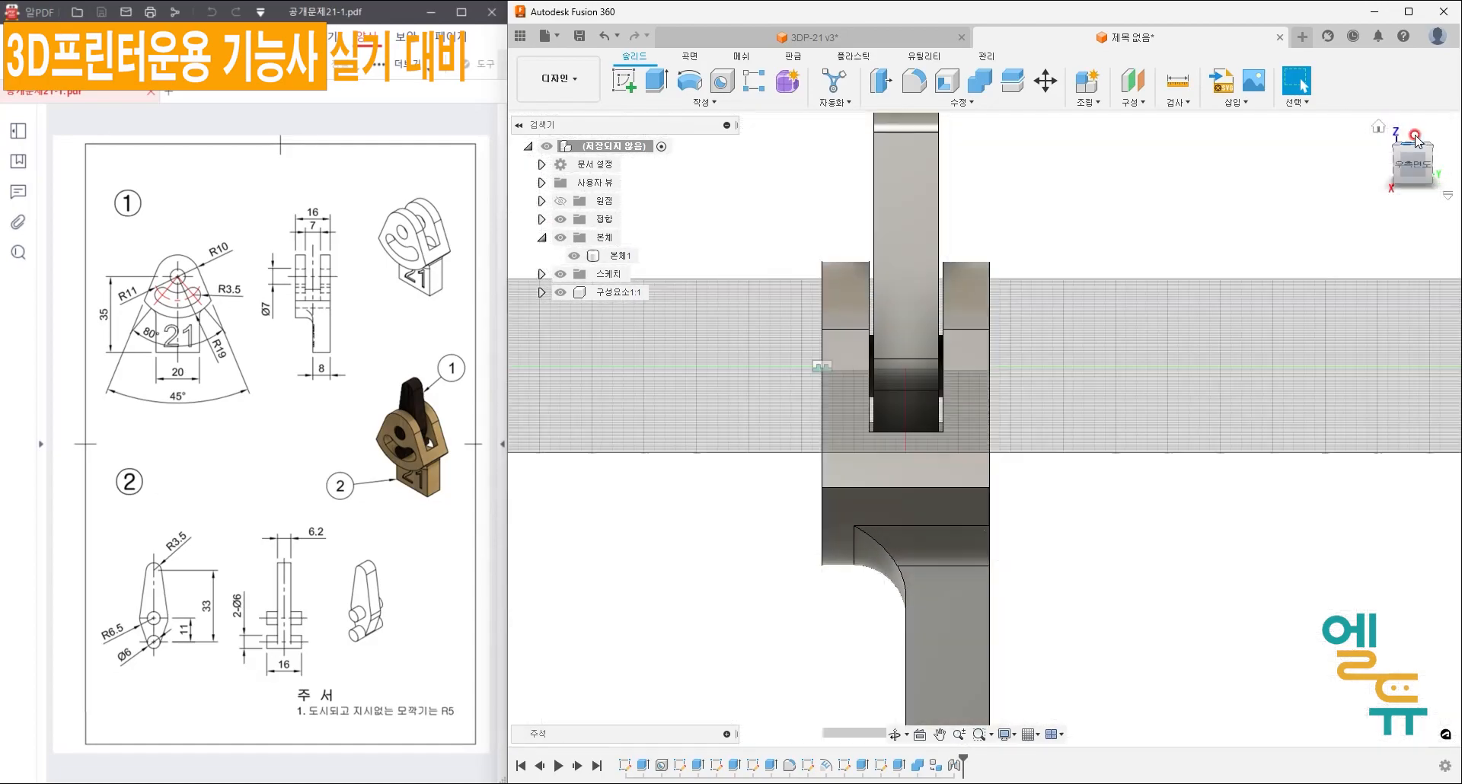
pyautogui.click(1383, 164)
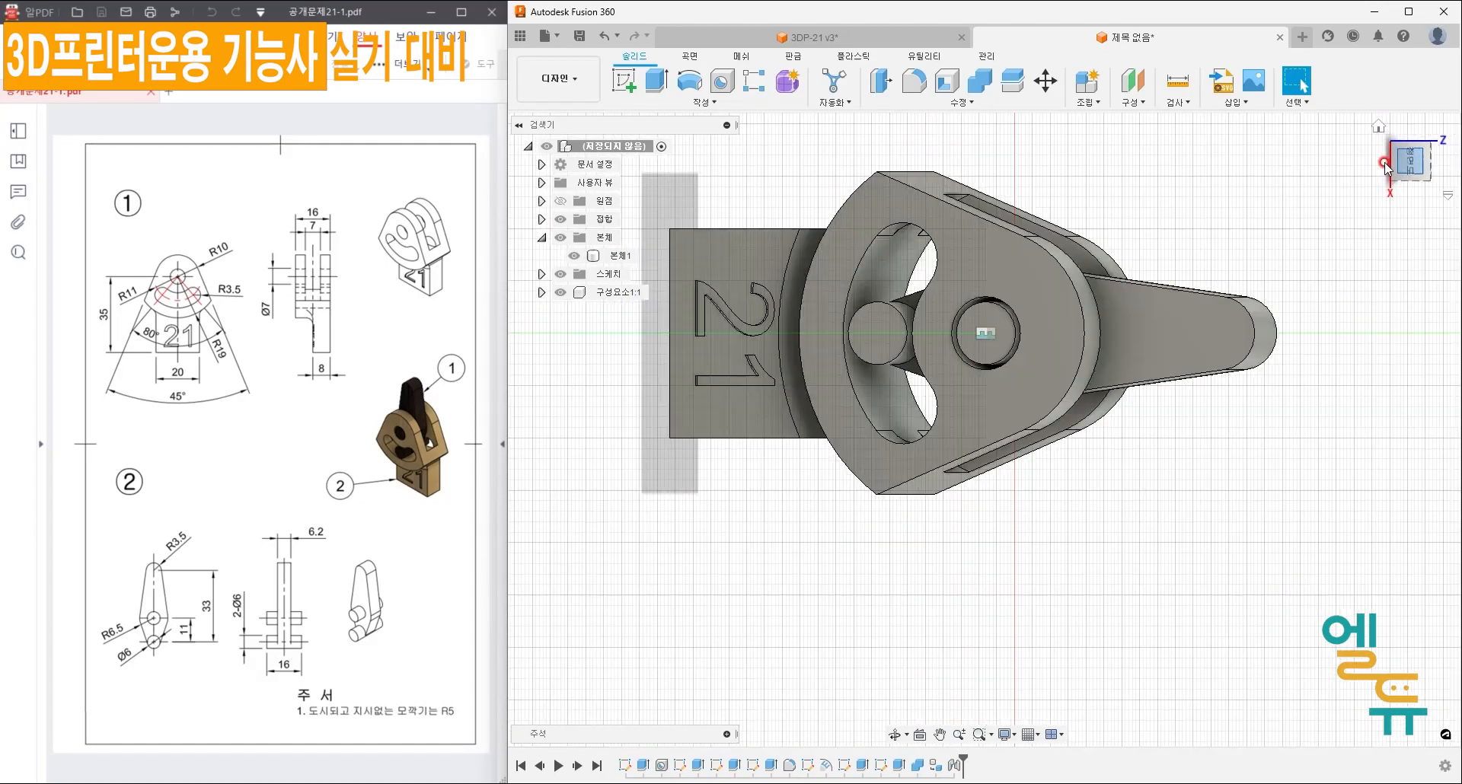
pyautogui.click(1428, 122)
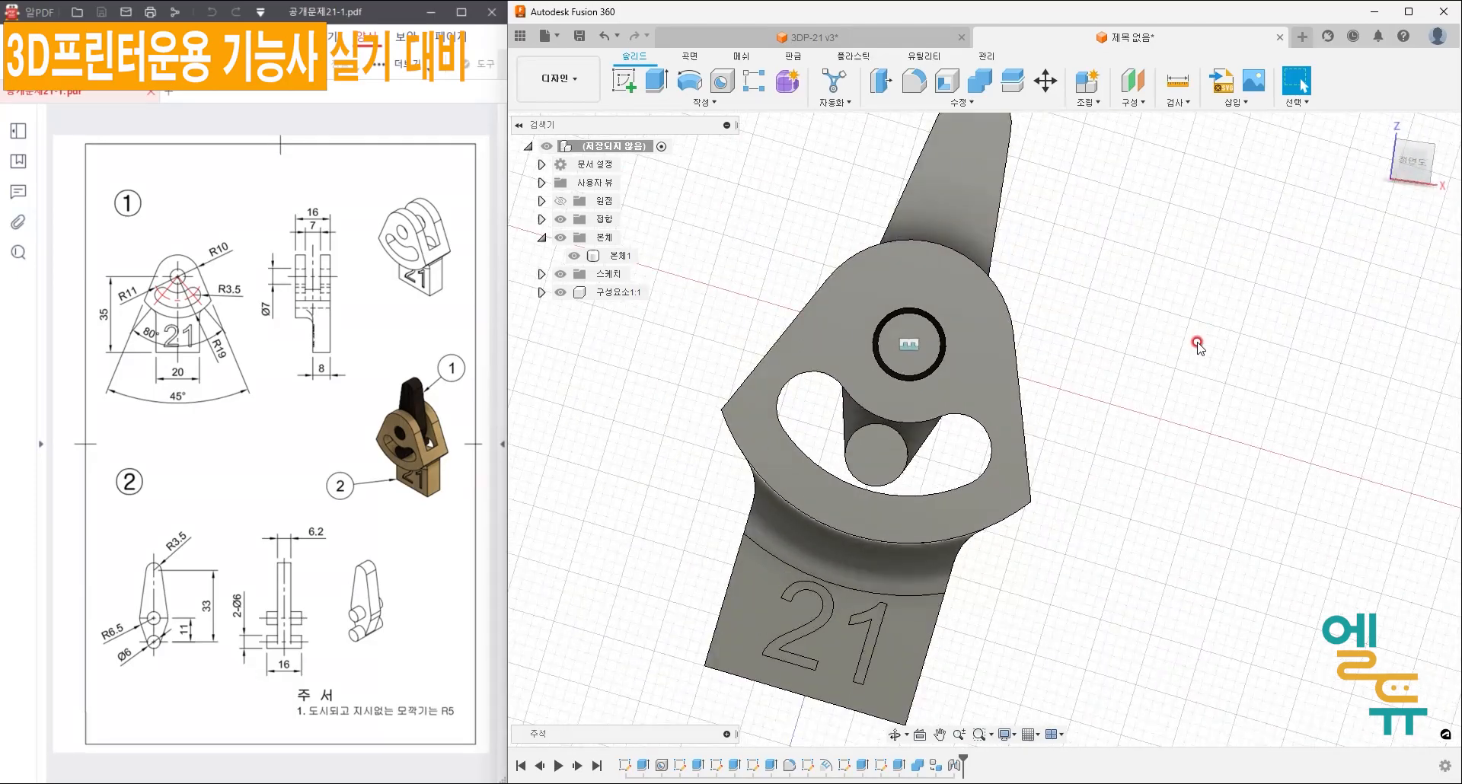
pyautogui.keyDown('shift'); pyautogui.moveTo(1195, 340); pyautogui.dragTo(1199, 438, button='middle'); pyautogui.keyUp('shift')
# - Reopen the lever's rigid joint for editing, check its offset direction and the side clearance in part 1's slot, and accept the joint
pyautogui.click(541, 218)
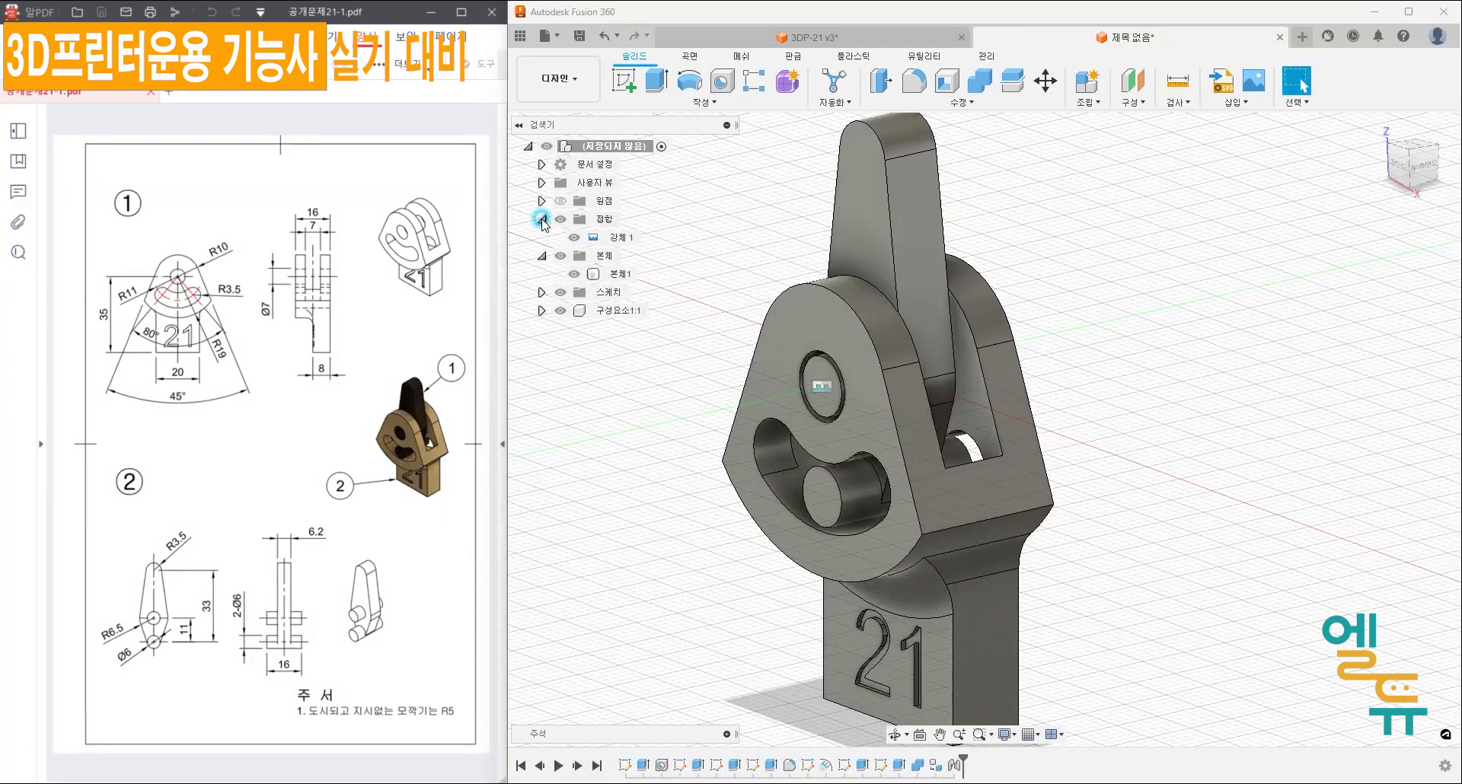
pyautogui.rightClick(617, 238)
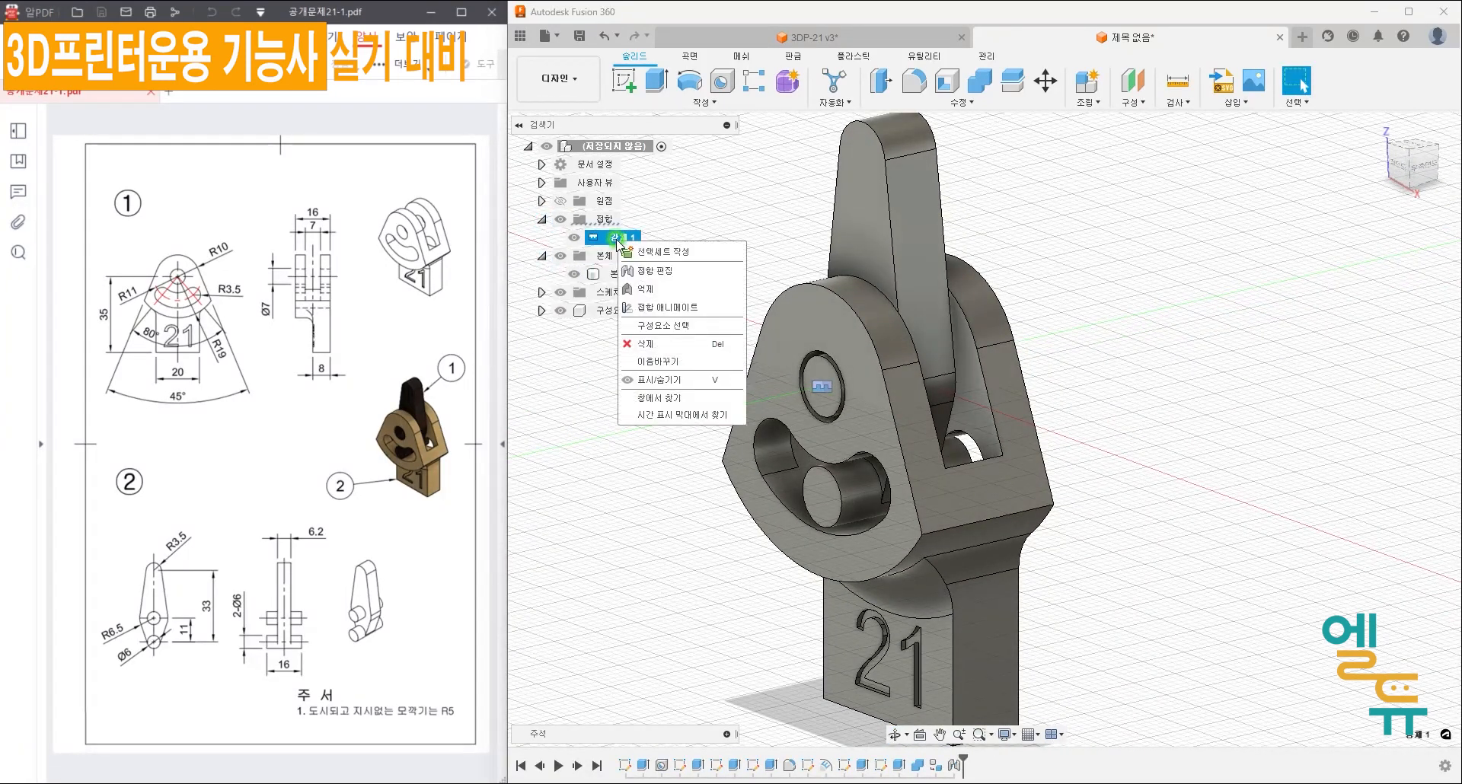
pyautogui.click(653, 270)
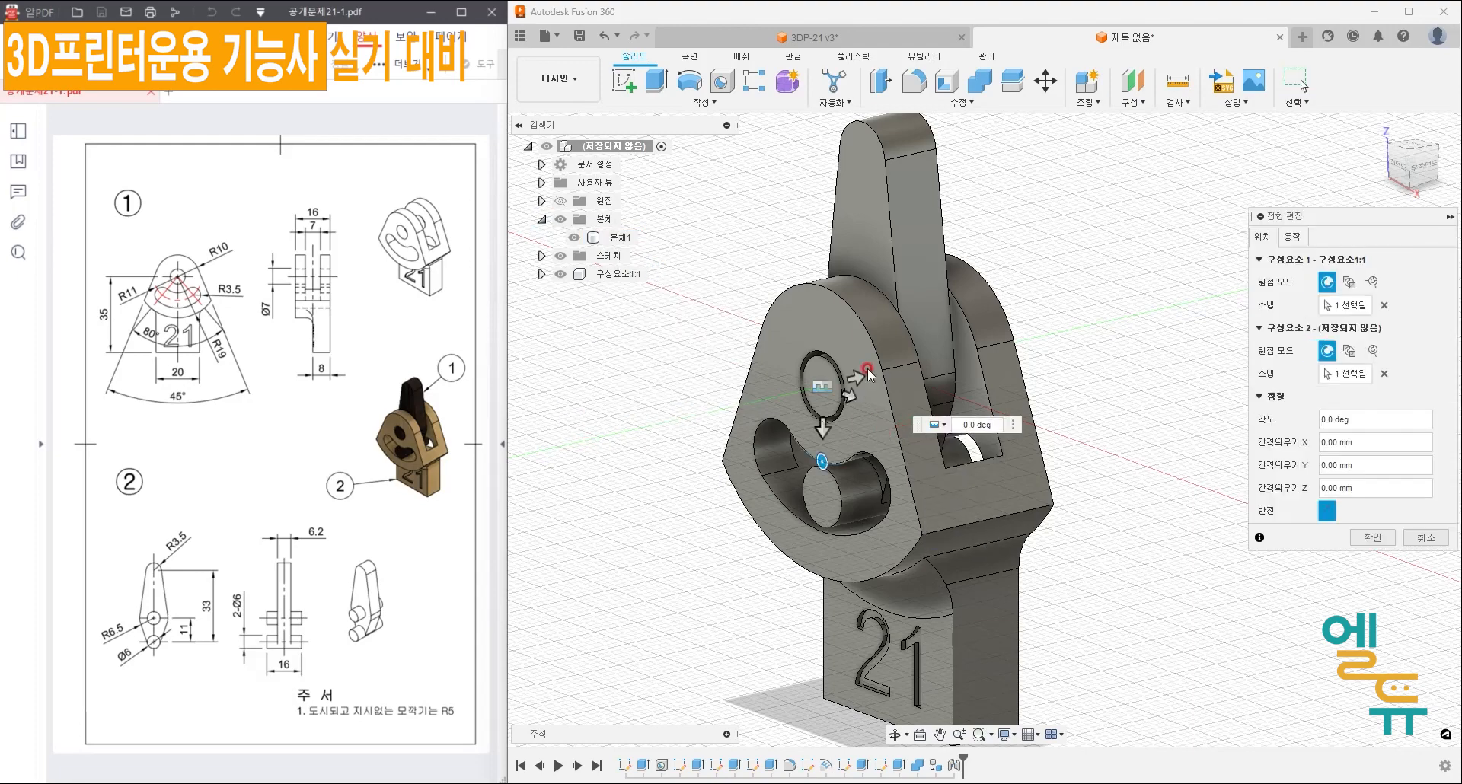
pyautogui.keyDown('shift'); pyautogui.moveTo(866, 368); pyautogui.dragTo(847, 377, button='middle'); pyautogui.keyUp('shift')
pyautogui.moveTo(852, 377)
pyautogui.mouseDown()
pyautogui.moveTo(877, 372)
pyautogui.moveTo(853, 377)
pyautogui.mouseUp()
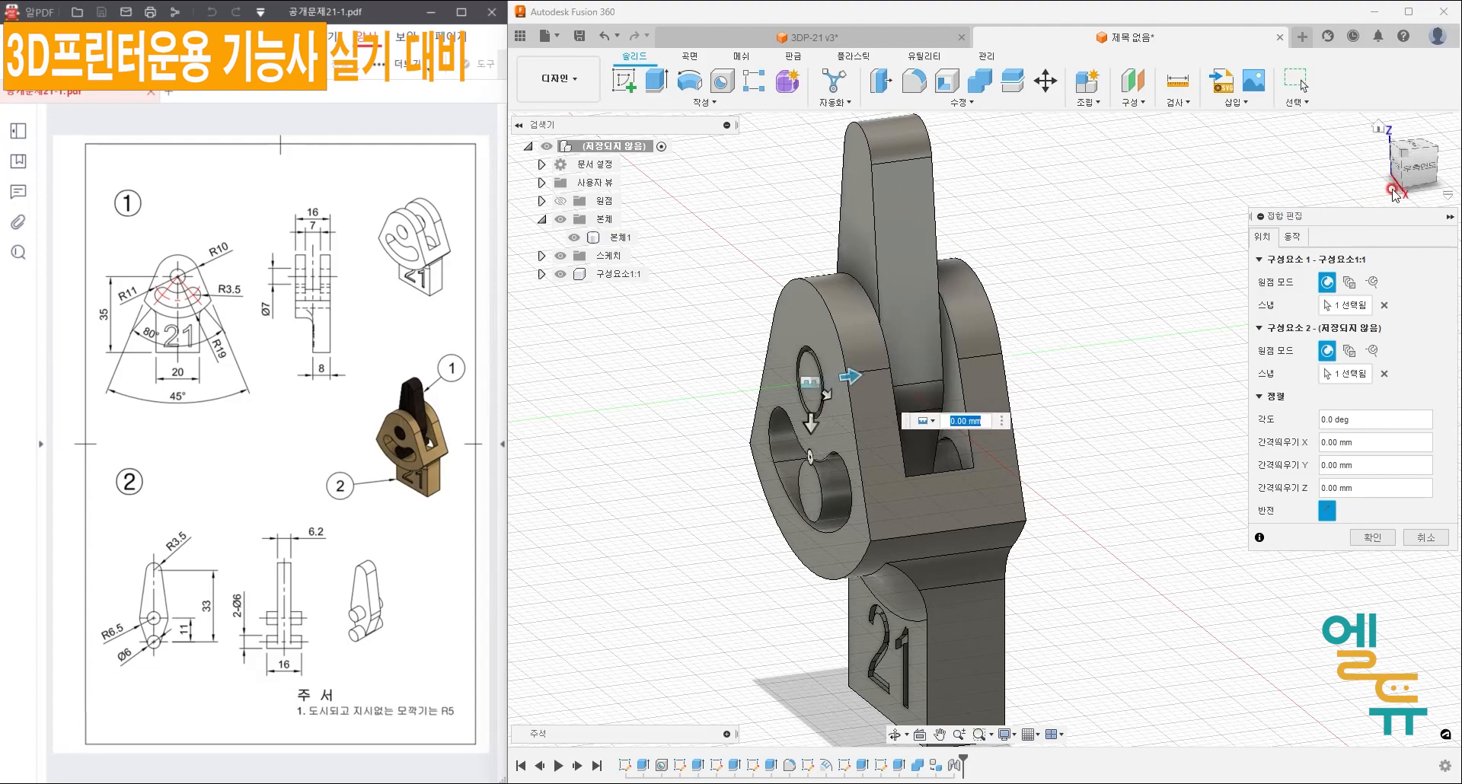
pyautogui.click(1417, 172)
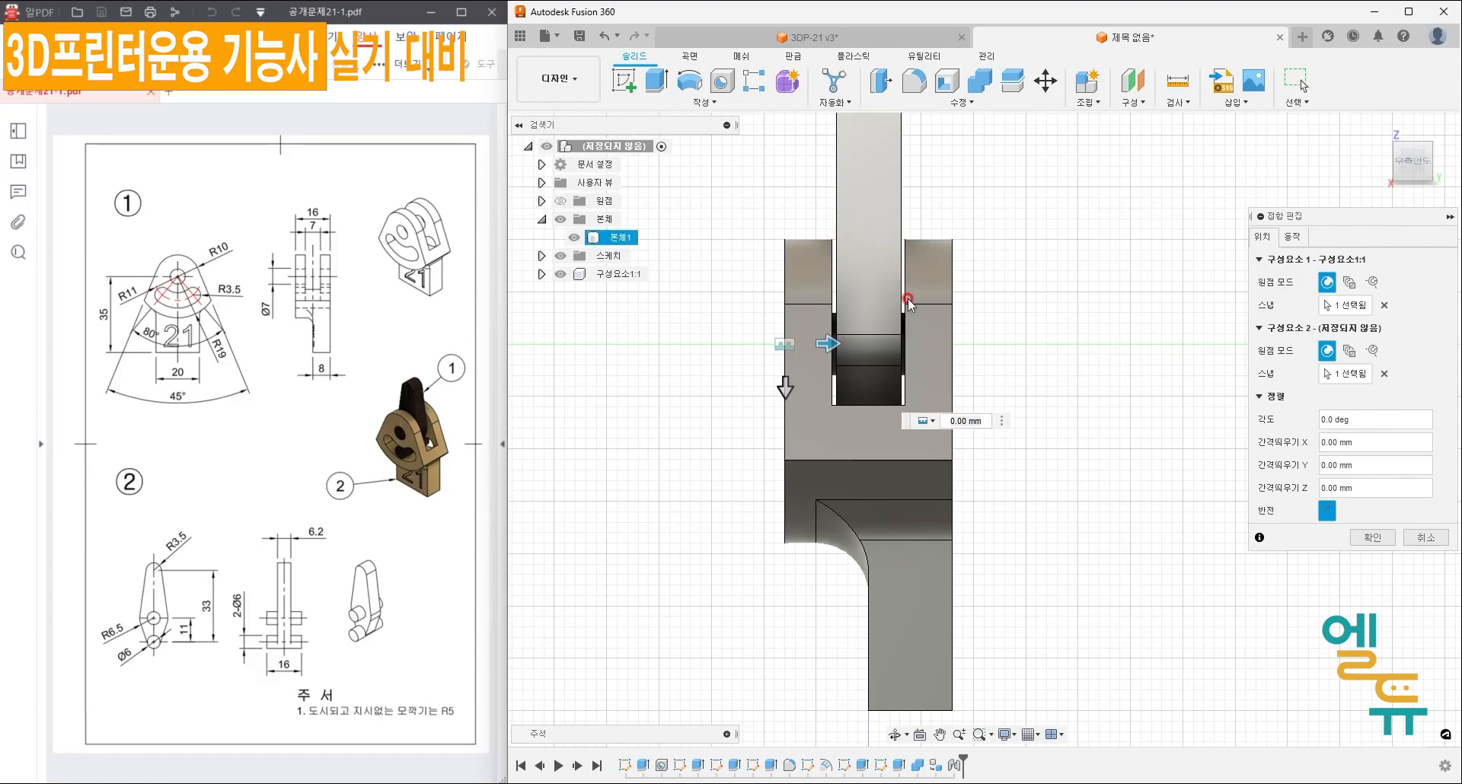
pyautogui.keyDown('shift'); pyautogui.moveTo(1013, 378); pyautogui.dragTo(1046, 402, button='middle'); pyautogui.keyUp('shift')
pyautogui.keyDown('shift'); pyautogui.moveTo(1046, 465); pyautogui.dragTo(1049, 474, button='middle'); pyautogui.keyUp('shift')
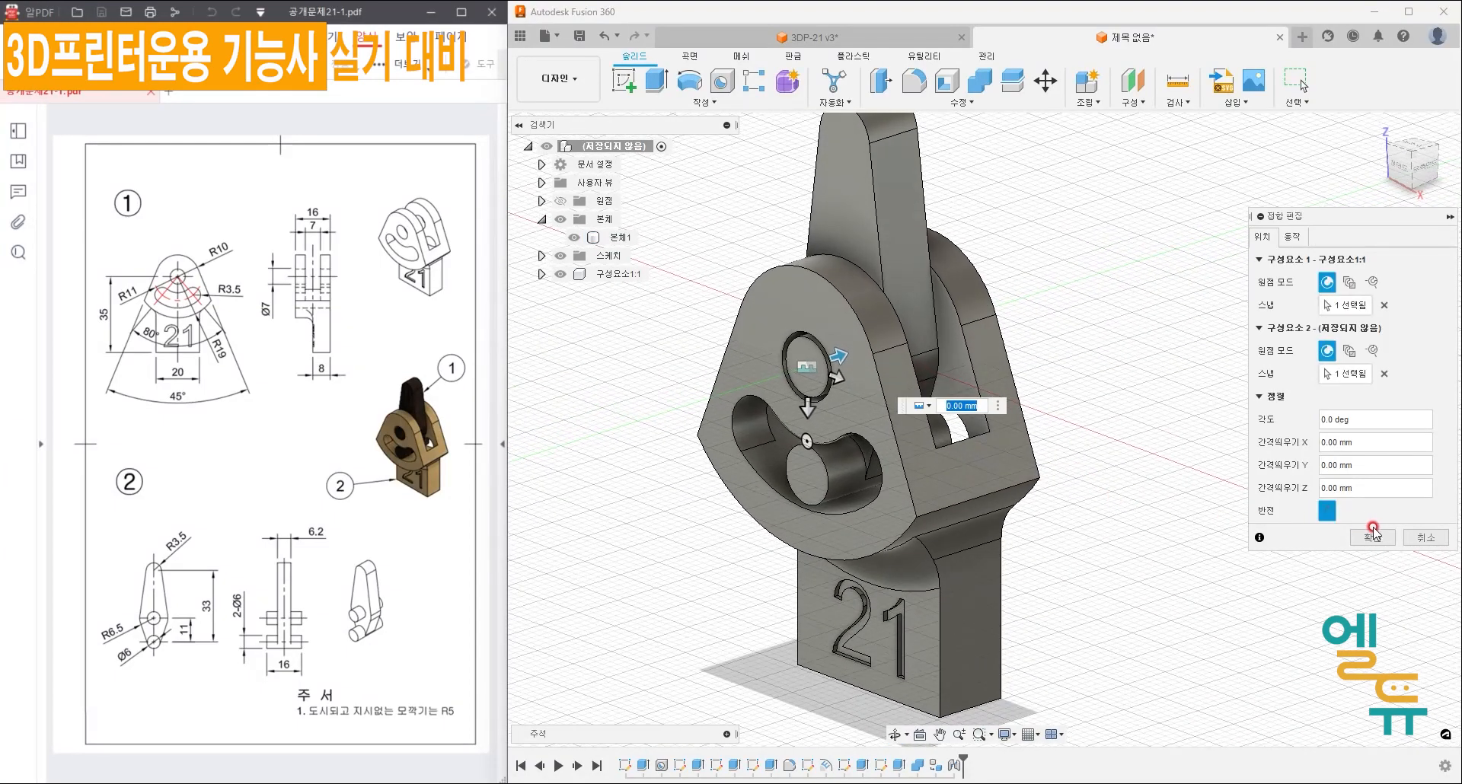
pyautogui.click(1372, 538)
# - Preview a section analysis parallel to part 1's front face at a distance of -1 mm, and cancel it
pyautogui.keyDown('shift'); pyautogui.moveTo(1234, 540); pyautogui.dragTo(1189, 424, button='middle'); pyautogui.keyUp('shift')
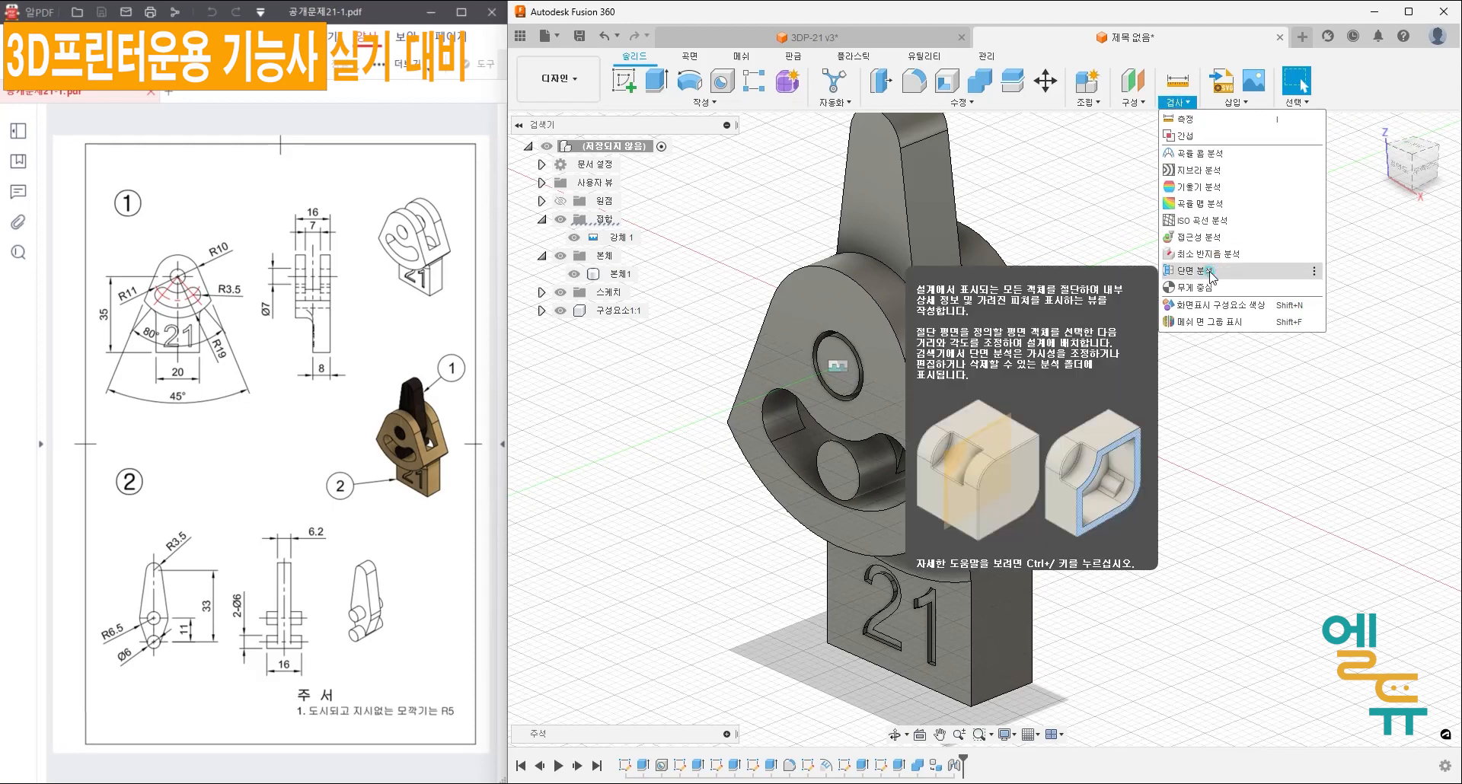
pyautogui.click(1209, 272)
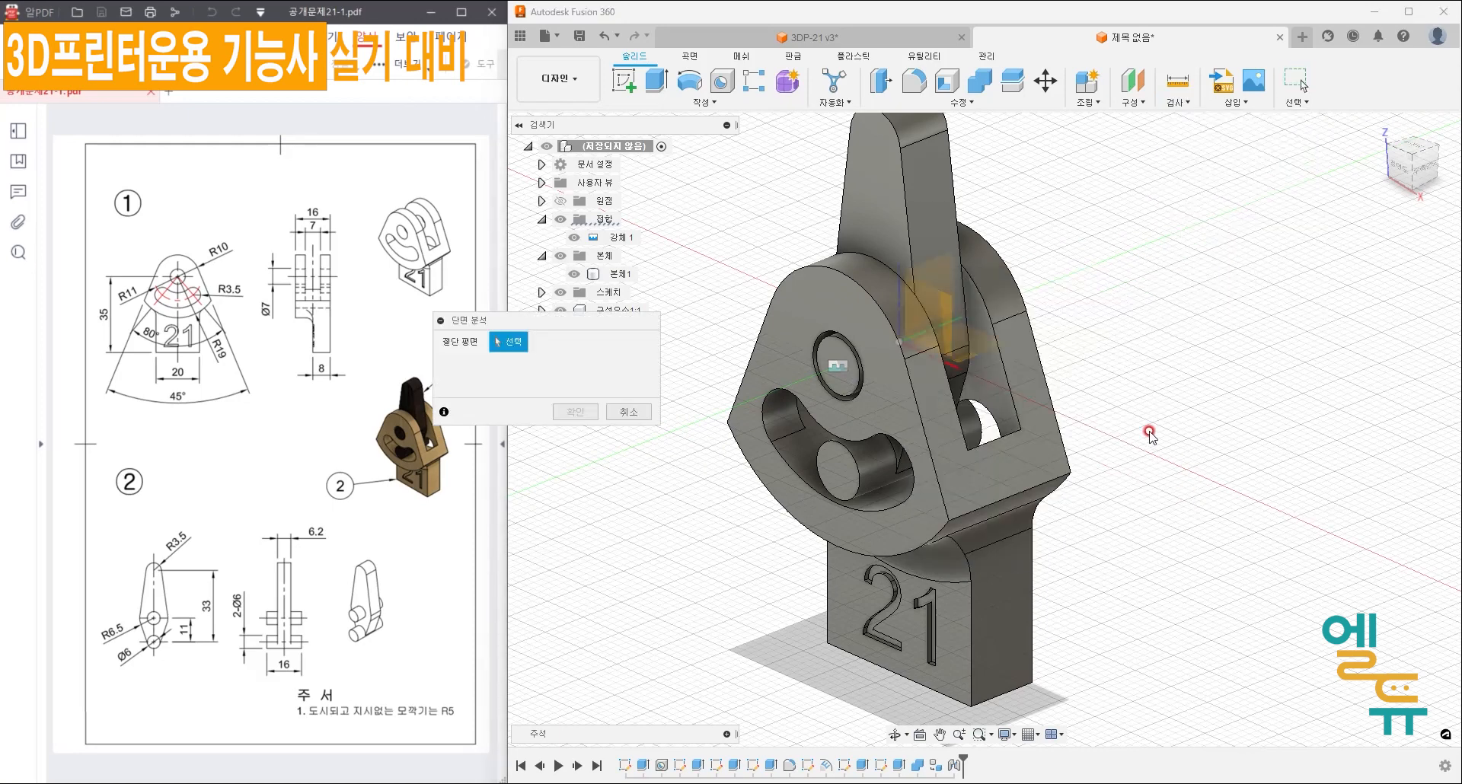
pyautogui.click(834, 305)
pyautogui.moveTo(796, 318)
pyautogui.mouseDown()
pyautogui.moveTo(929, 271)
pyautogui.moveTo(695, 366)
pyautogui.moveTo(819, 337)
pyautogui.mouseUp()
pyautogui.hotkey('ctrl', '2')
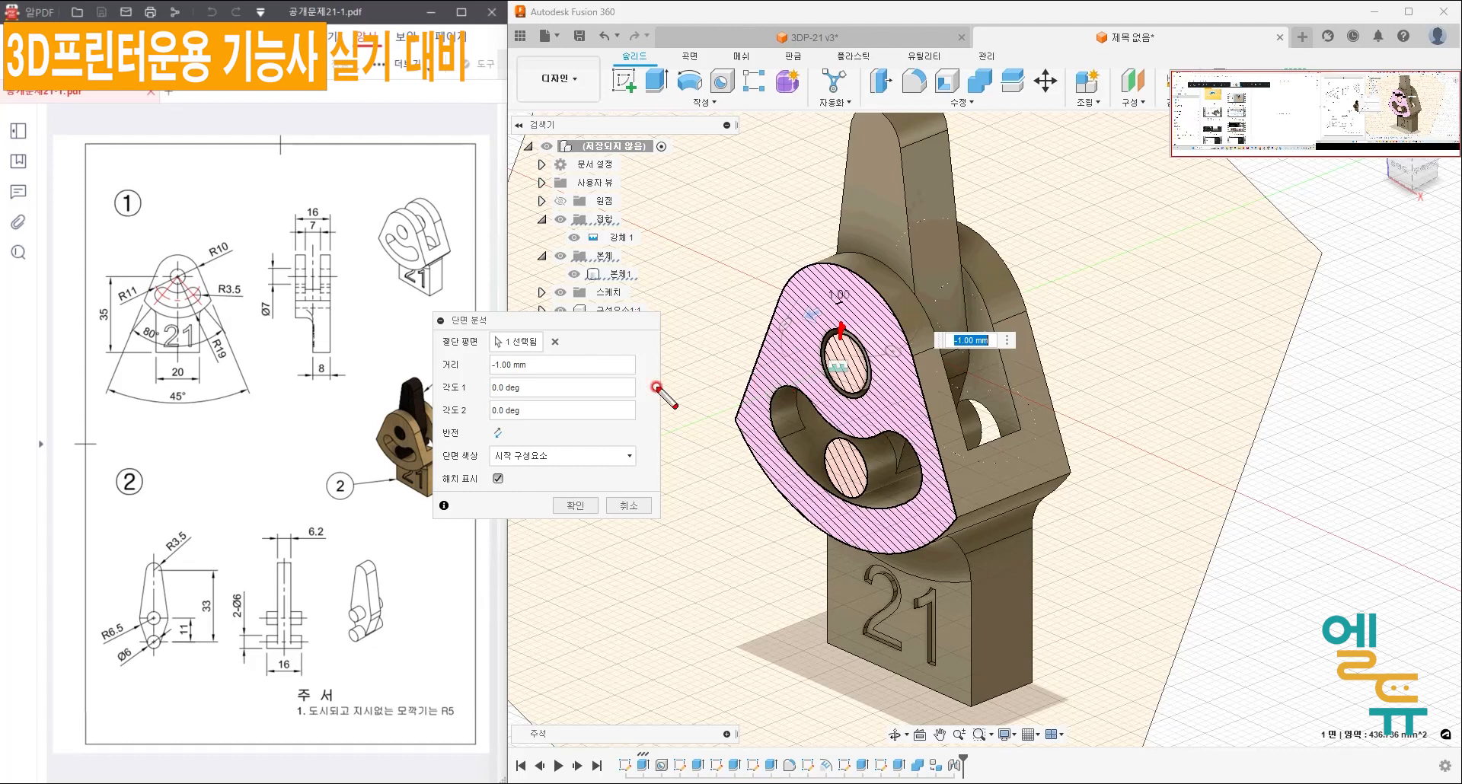
pyautogui.click(630, 505)
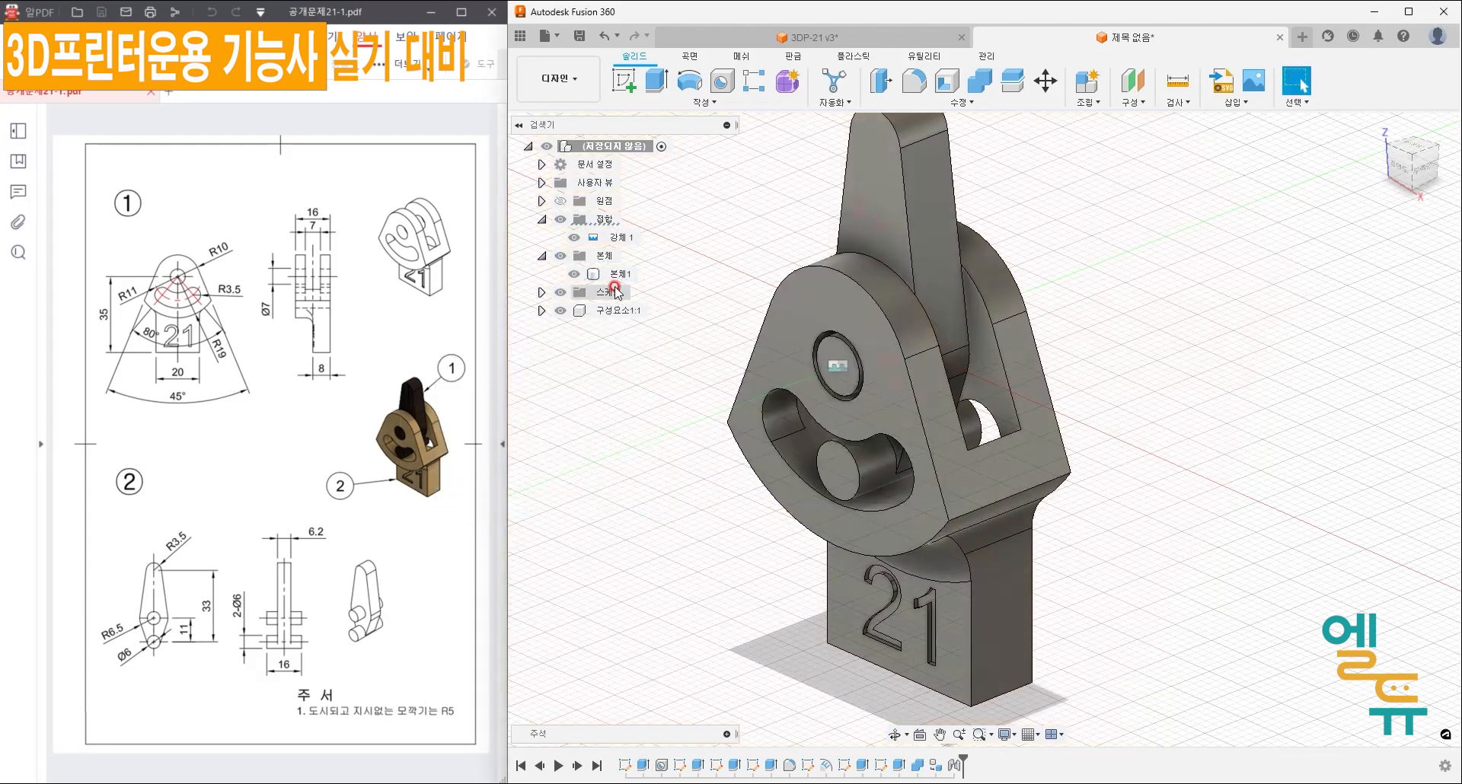
# - Preview a section analysis from the side face of part 1's base, sweep the cutting plane inward and out to 17 mm, and cancel it
pyautogui.click(1192, 105)
pyautogui.click(1210, 270)
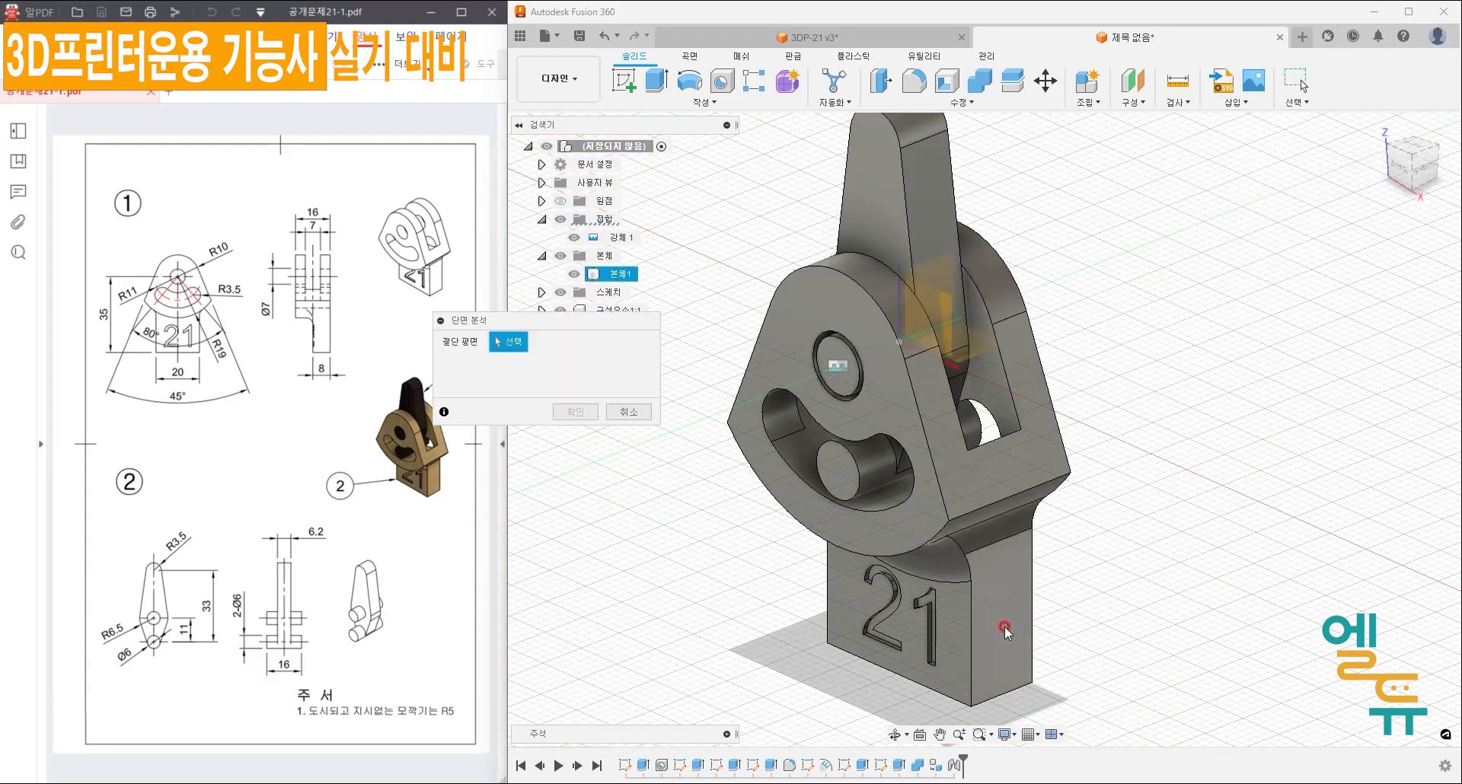
pyautogui.click(1004, 627)
pyautogui.moveTo(1033, 631); pyautogui.dragTo(889, 621)
pyautogui.moveTo(1027, 618); pyautogui.dragTo(1177, 641)
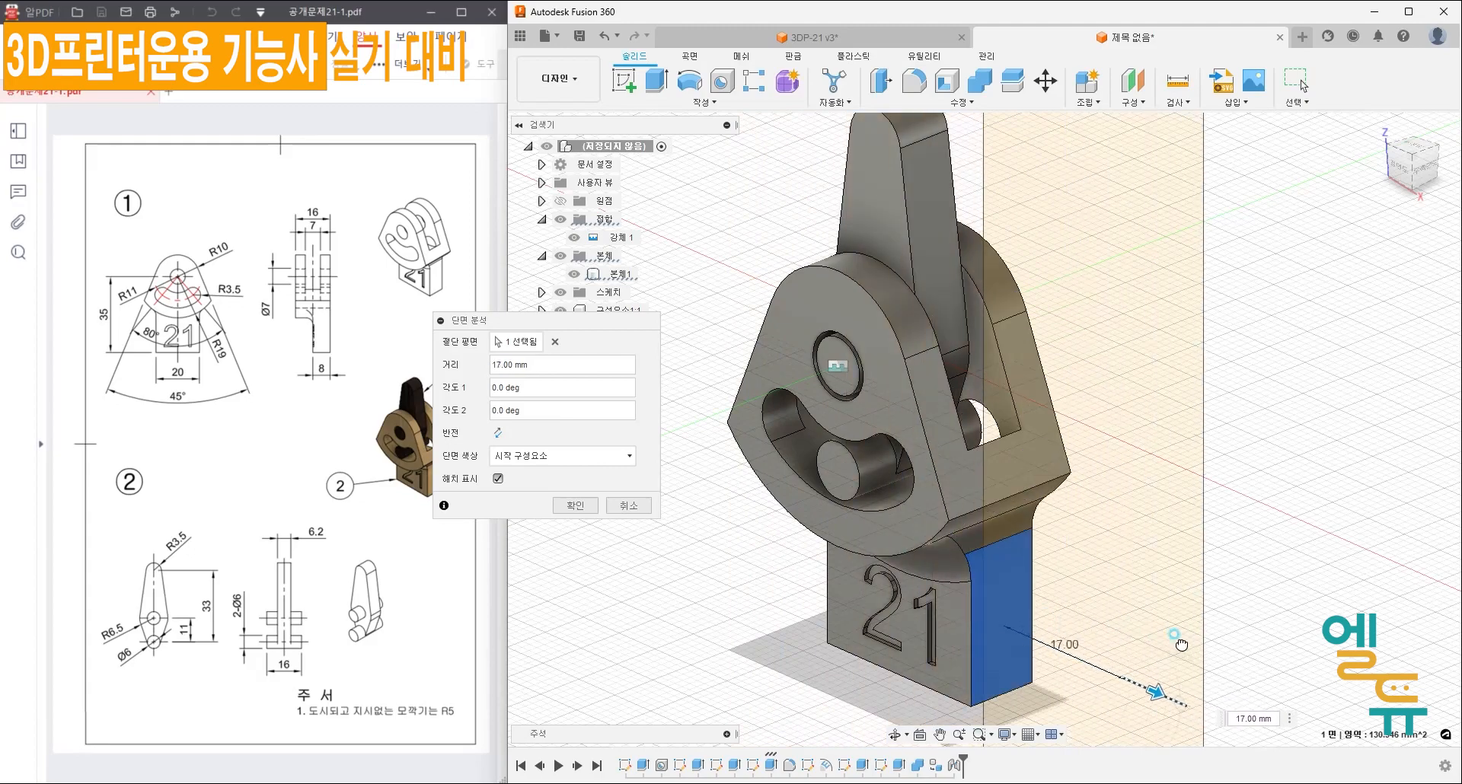
pyautogui.click(628, 505)
pyautogui.moveTo(726, 558)
pyautogui.mouseDown(button='middle')
pyautogui.moveTo(747, 519)
pyautogui.moveTo(698, 555)
pyautogui.moveTo(732, 575)
pyautogui.mouseUp(button='middle')
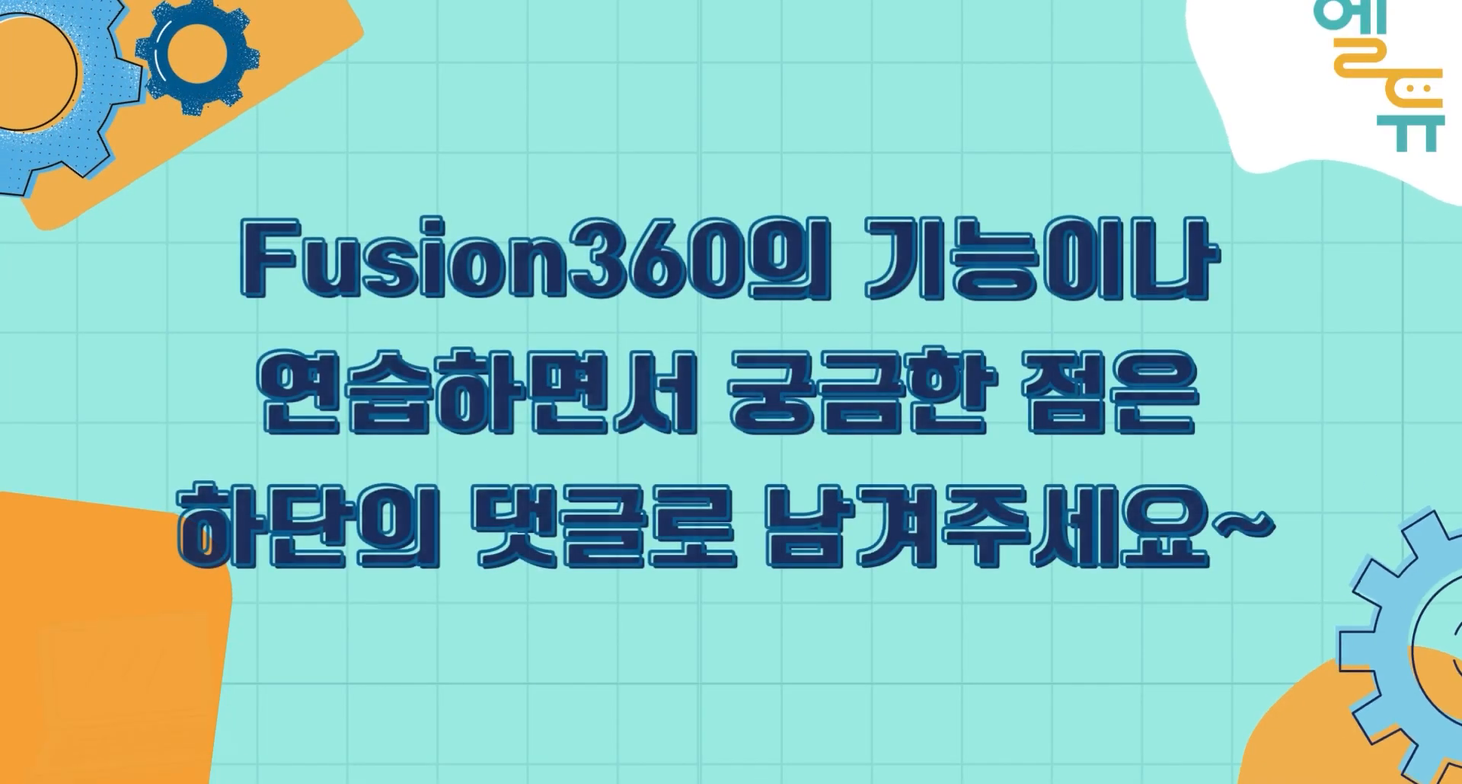